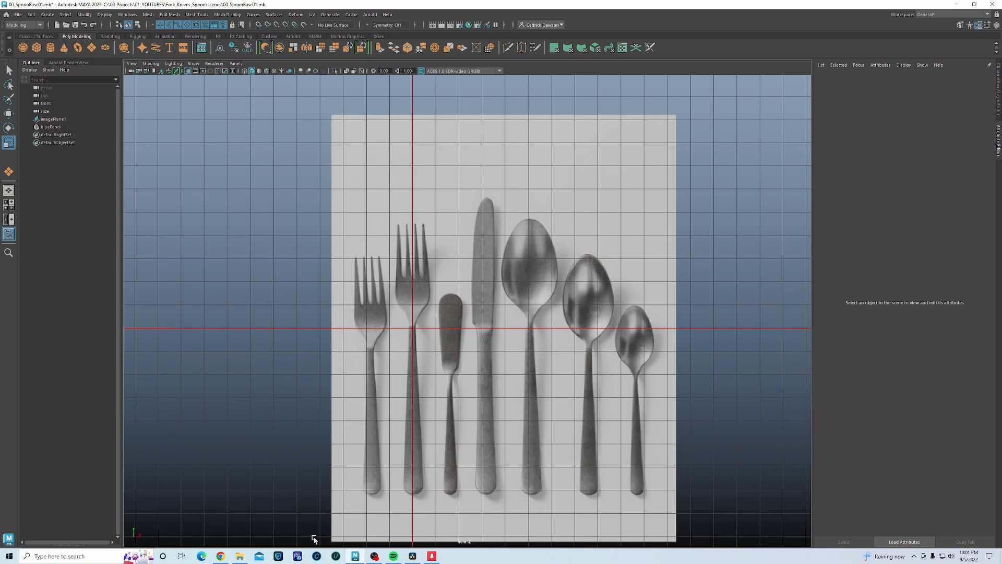
- Select imagePlane1 in the Outliner and return to the single front view showing its attributes
click(371, 170)
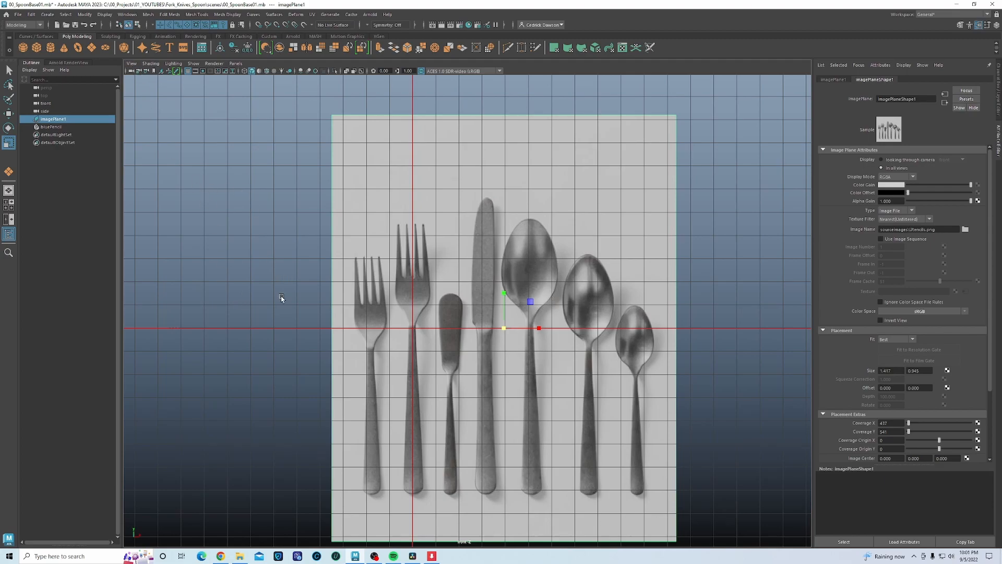
key(space)
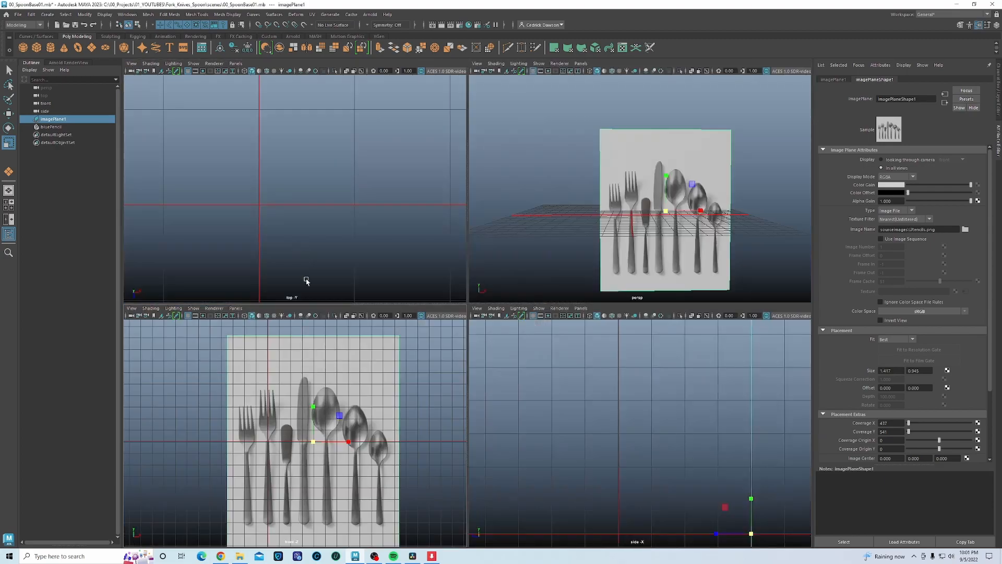
key(space)
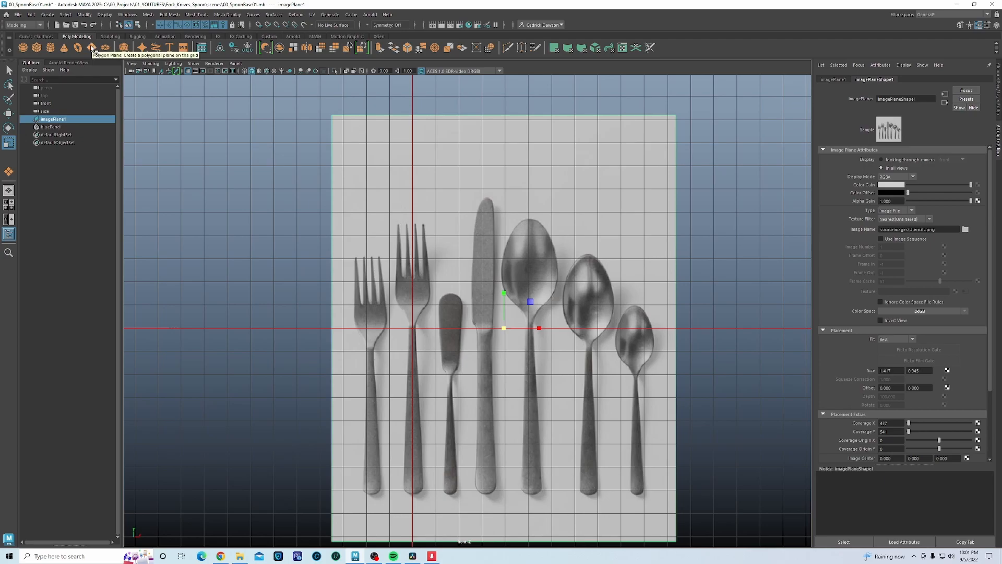
- Zoom in on the larger fork's tines and draw a small polygon plane over one tine tip
click(92, 49)
scroll(360, 255, up, 6)
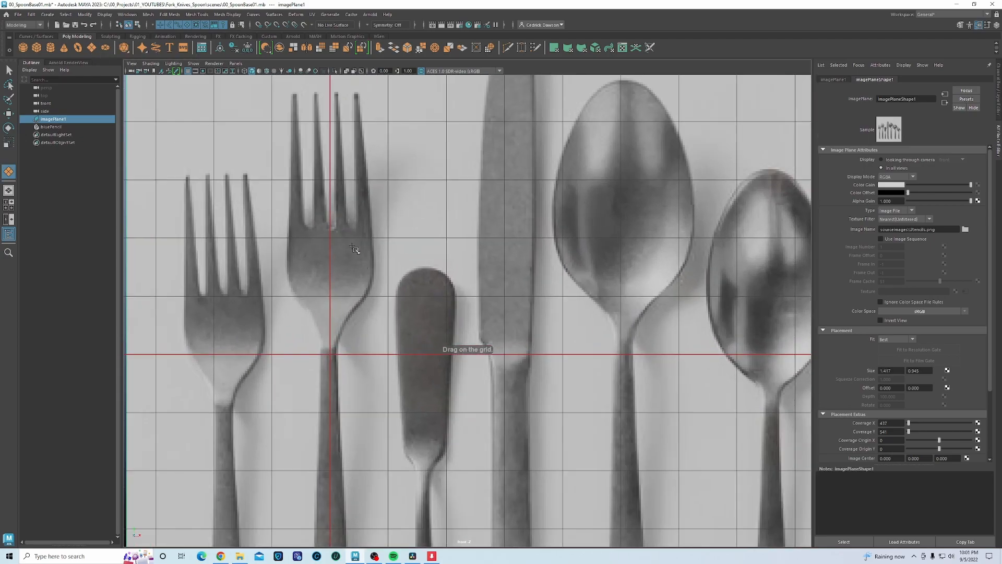
alt+middle_drag(317, 182, 397, 267)
scroll(396, 267, up, 4)
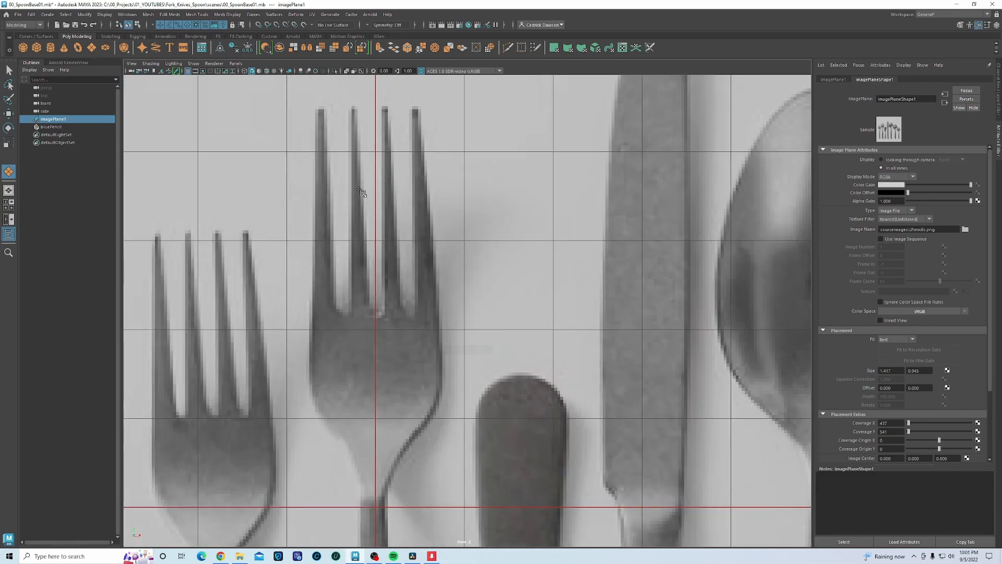
alt+middle_drag(360, 189, 432, 290)
scroll(432, 289, up, 4)
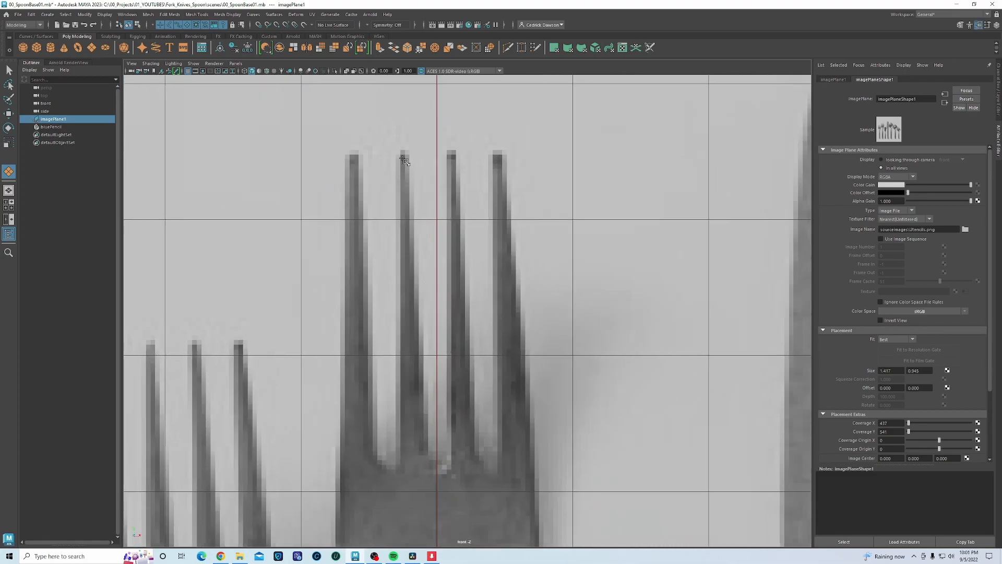
drag(399, 154, 411, 173)
scroll(404, 175, up, 2)
- In edge mode, widen the plane's bottom edge to the tine and extrude it down
right_click(397, 154)
right_drag(396, 152, 396, 132)
click(395, 153)
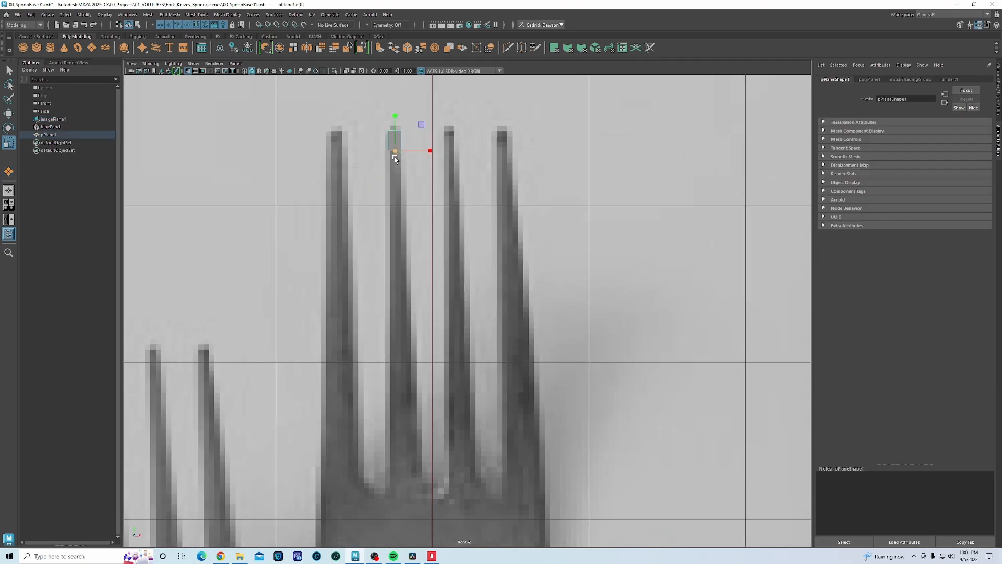
drag(429, 151, 431, 151)
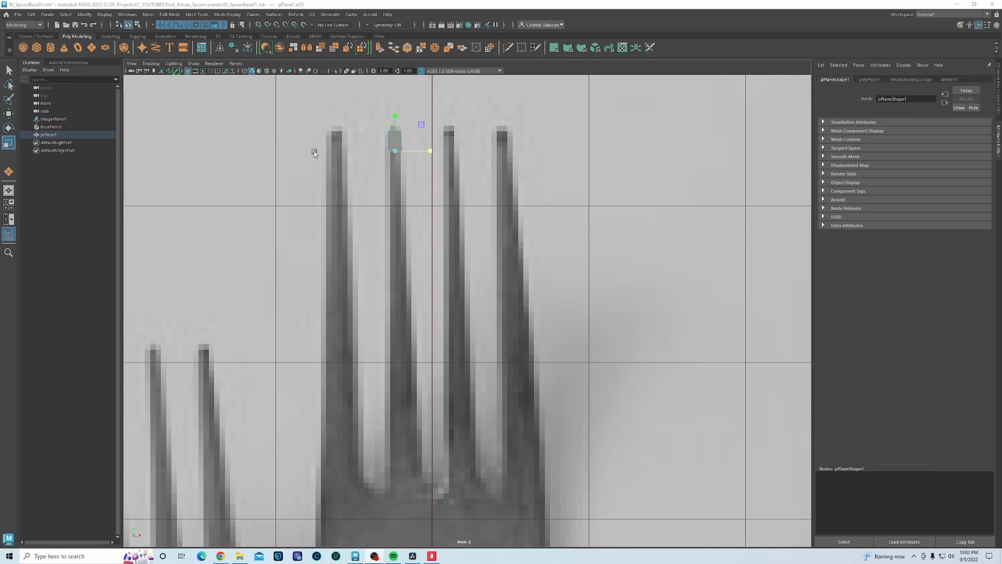
drag(430, 154, 427, 153)
key(w)
drag(396, 114, 401, 166)
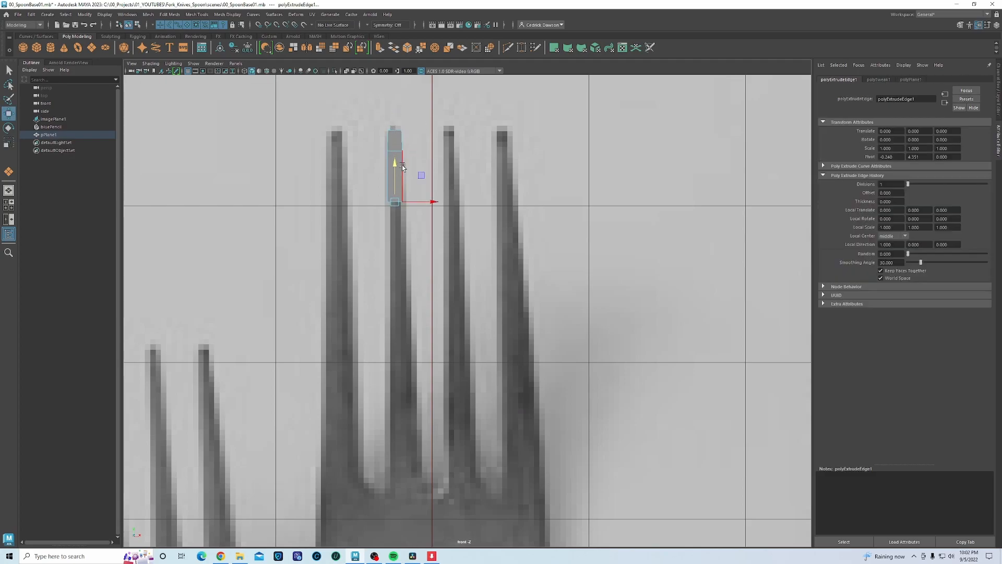
- Extrude the bottom edge several more rows down the tine, scaling each new edge to its width
key(r)
drag(432, 200, 435, 202)
key(w)
shift+drag(398, 160, 410, 236)
key(r)
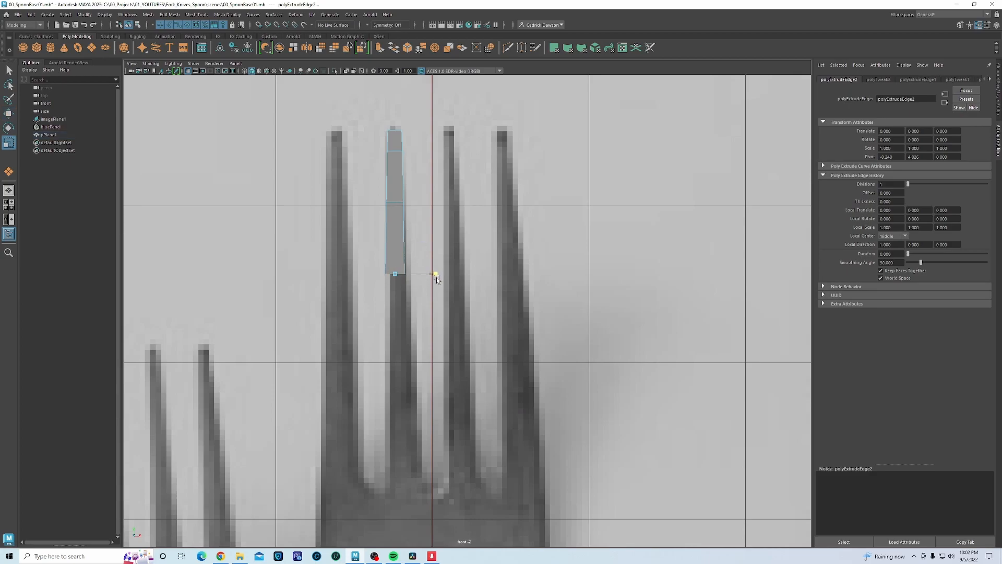
drag(437, 278, 435, 279)
key(w)
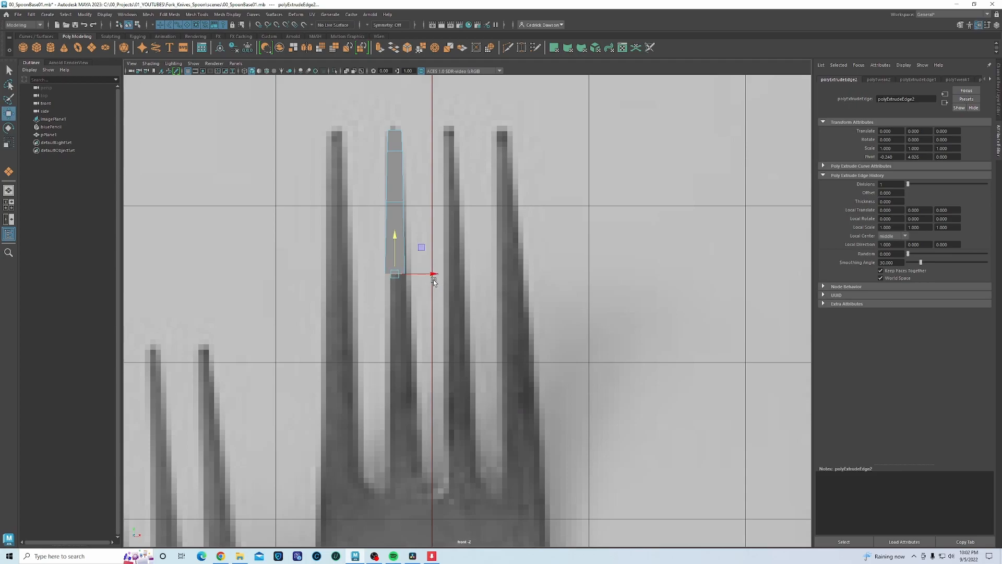
drag(395, 235, 399, 310)
key(r)
drag(432, 349, 436, 354)
key(w)
shift+drag(396, 311, 394, 381)
key(r)
shift+drag(431, 422, 435, 423)
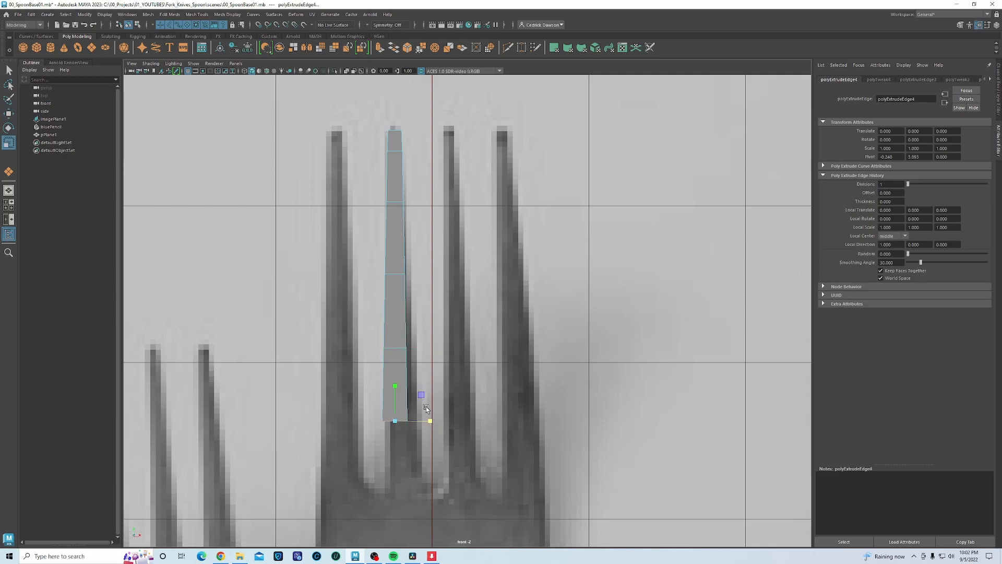
- Readjust the widths of the middle and upper tine edges to match the reference
click(398, 349)
drag(431, 350, 436, 350)
click(399, 274)
drag(430, 277, 433, 278)
- Extrude a final row down to the tine base, widen it, and return to object mode
click(398, 421)
key(w)
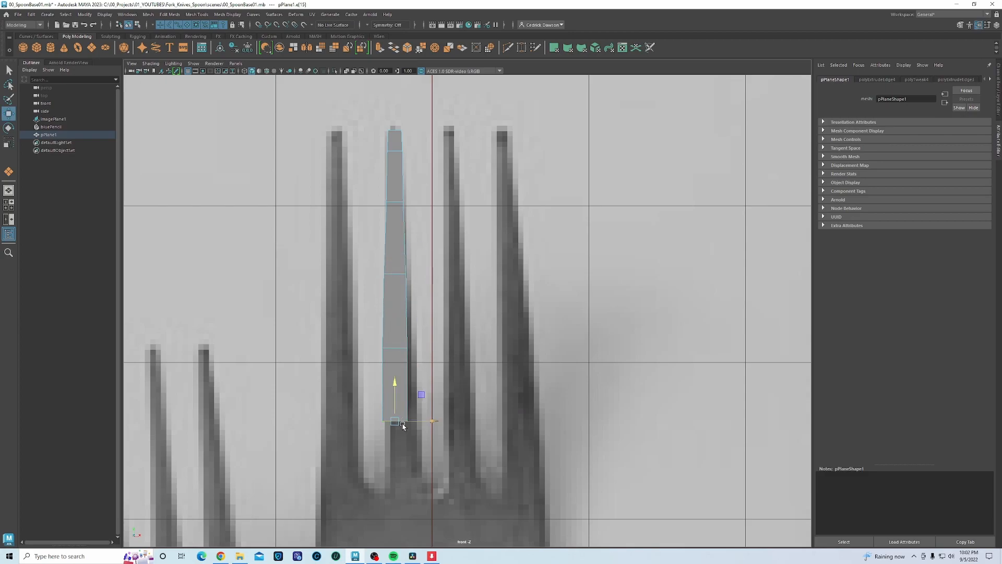
shift+drag(398, 420, 397, 441)
key(r)
drag(430, 474, 433, 474)
click(425, 421)
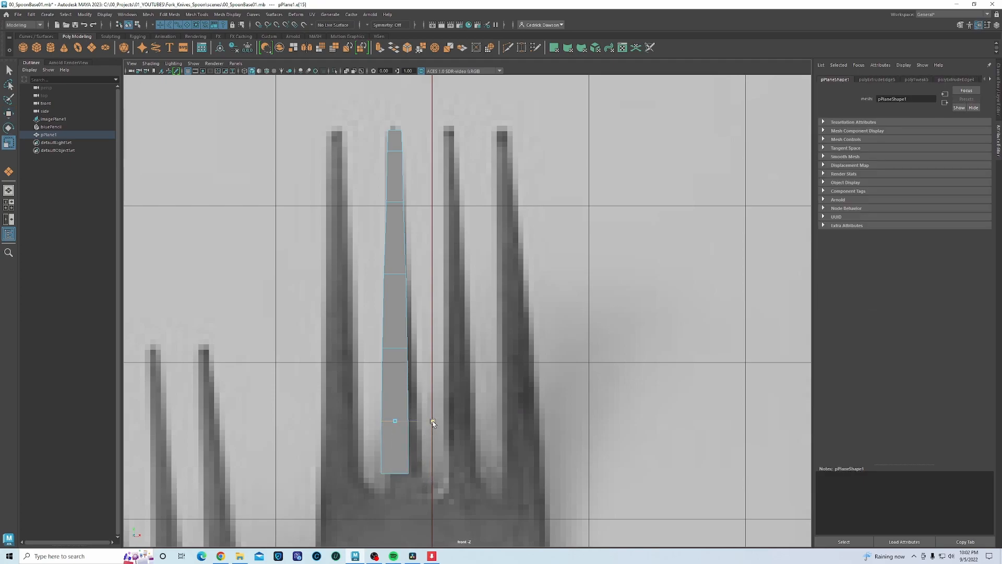
click(398, 473)
drag(430, 474, 433, 474)
right_drag(400, 334, 436, 315)
scroll(440, 371, down, 5)
scroll(439, 369, up, 3)
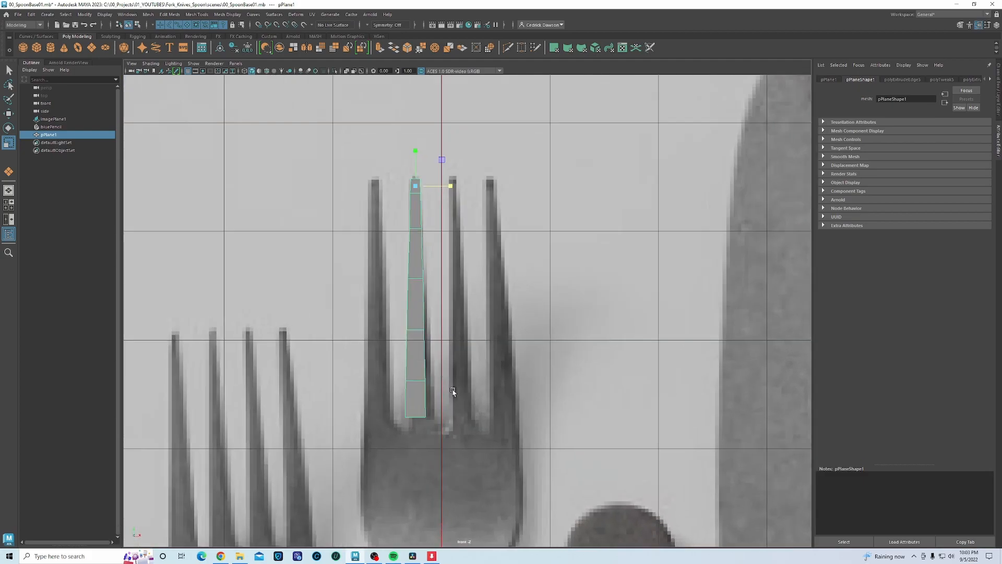
- Shift the traced tine strip slightly sideways to sit on the reference tine
click(454, 393)
key(w)
scroll(482, 390, up, 1)
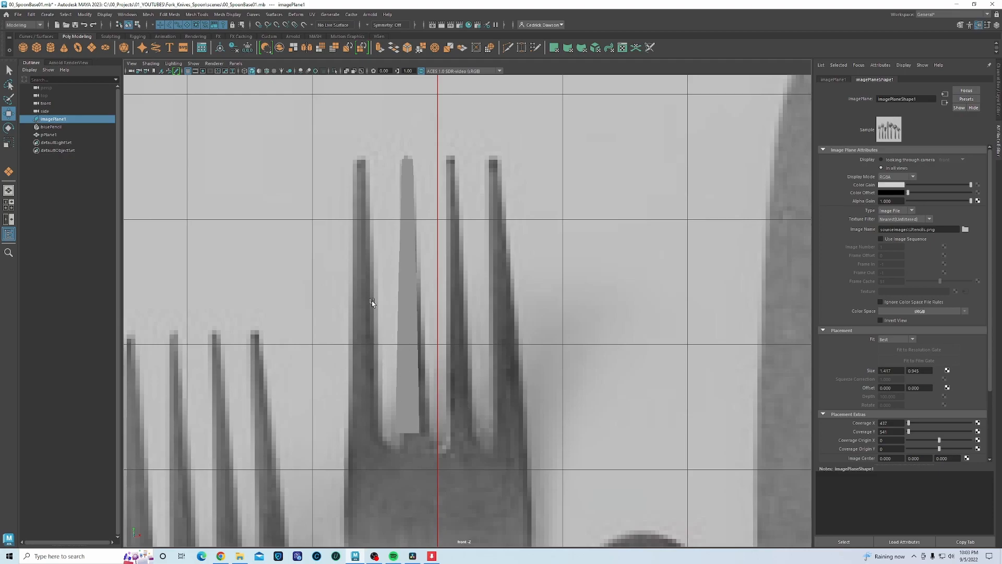
click(418, 379)
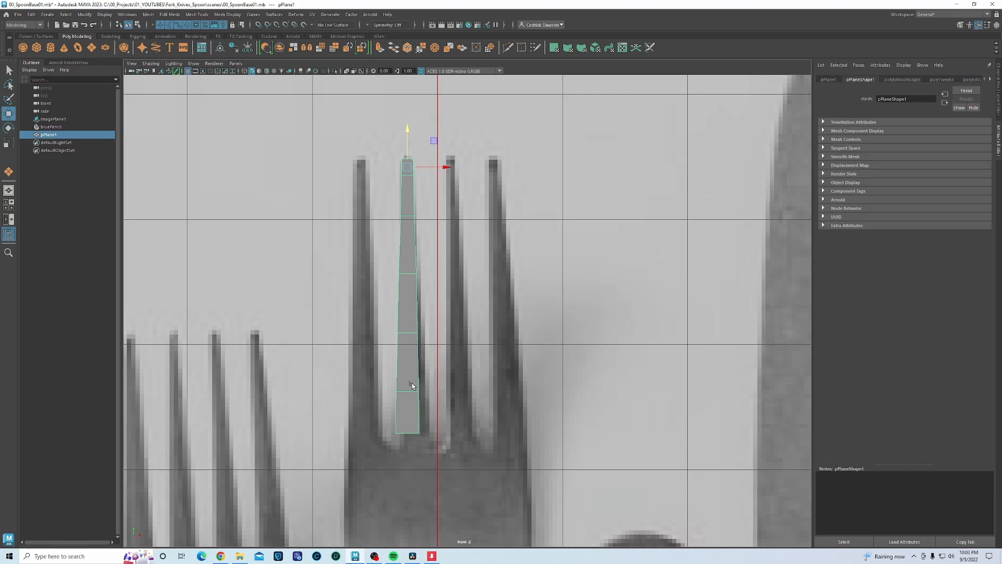
drag(447, 169, 447, 168)
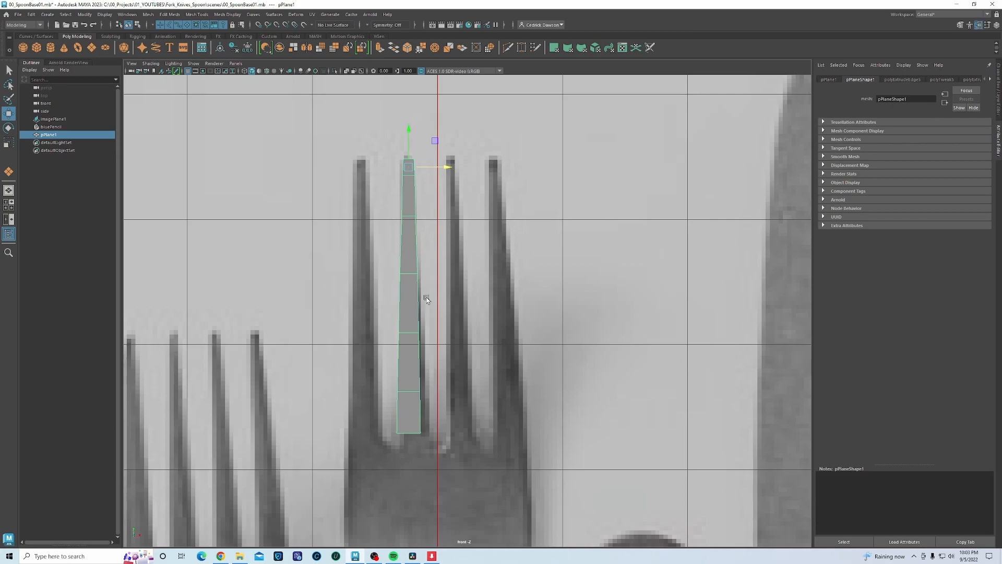
alt+middle_drag(442, 431, 400, 360)
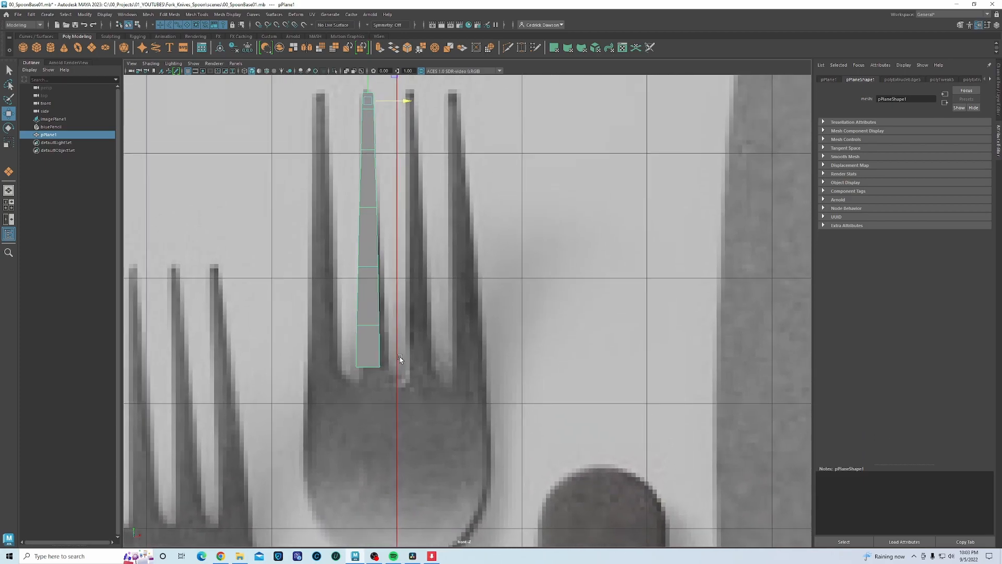
scroll(444, 338, down, 5)
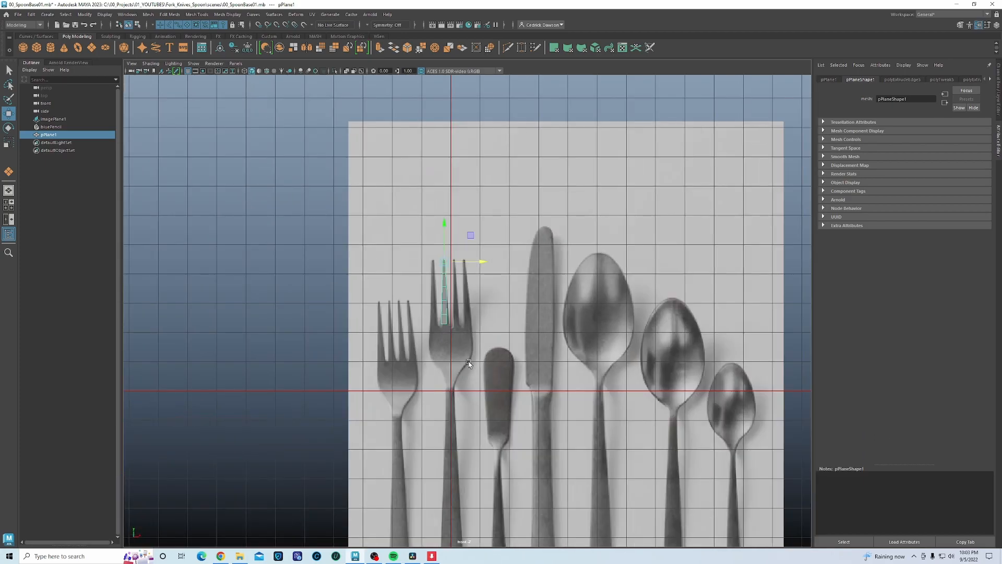
- Move the reference image's pivot to the tine tip and rotate the image to align with the tine
click(471, 389)
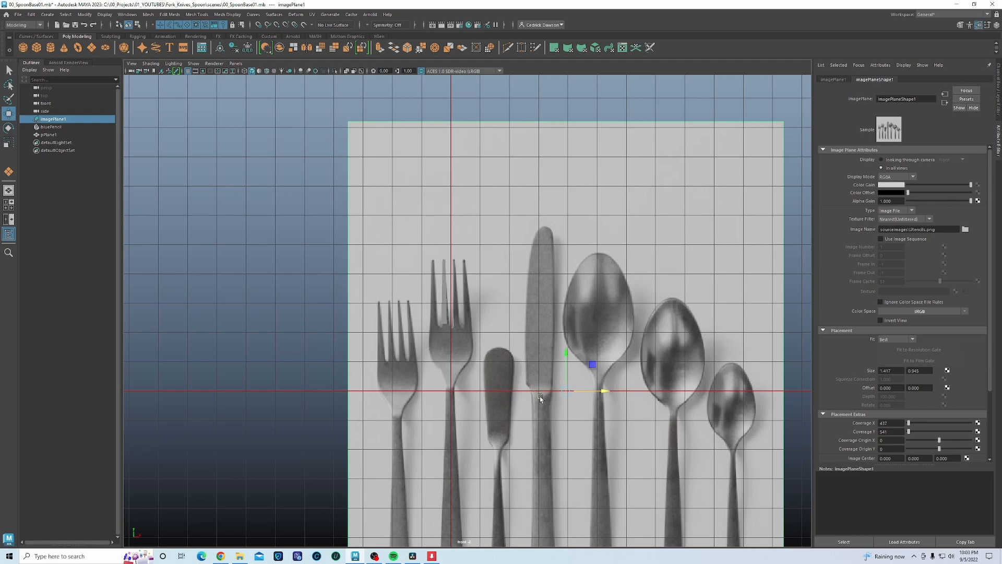
key(d)
drag(568, 392, 443, 257)
scroll(454, 293, up, 2)
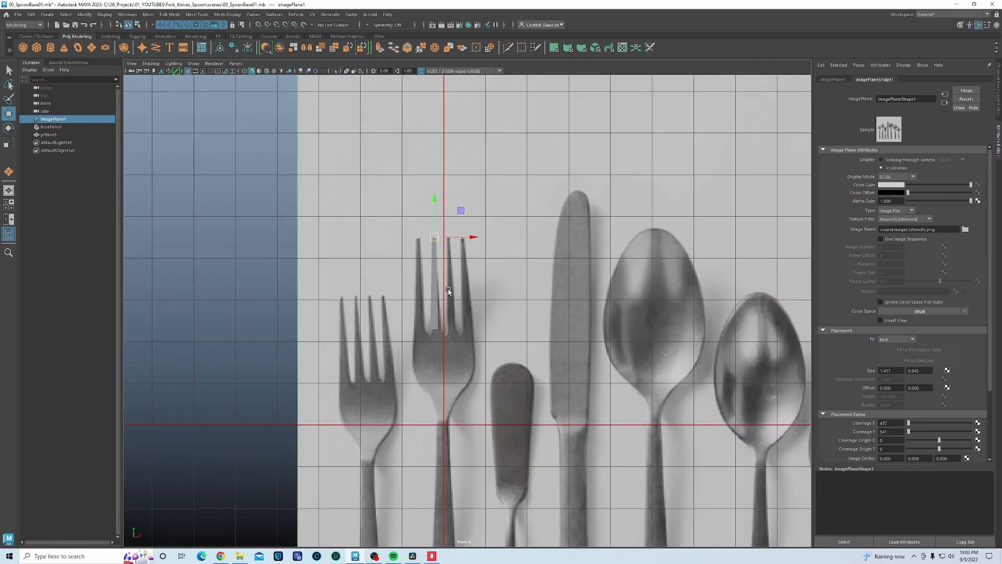
scroll(448, 291, up, 8)
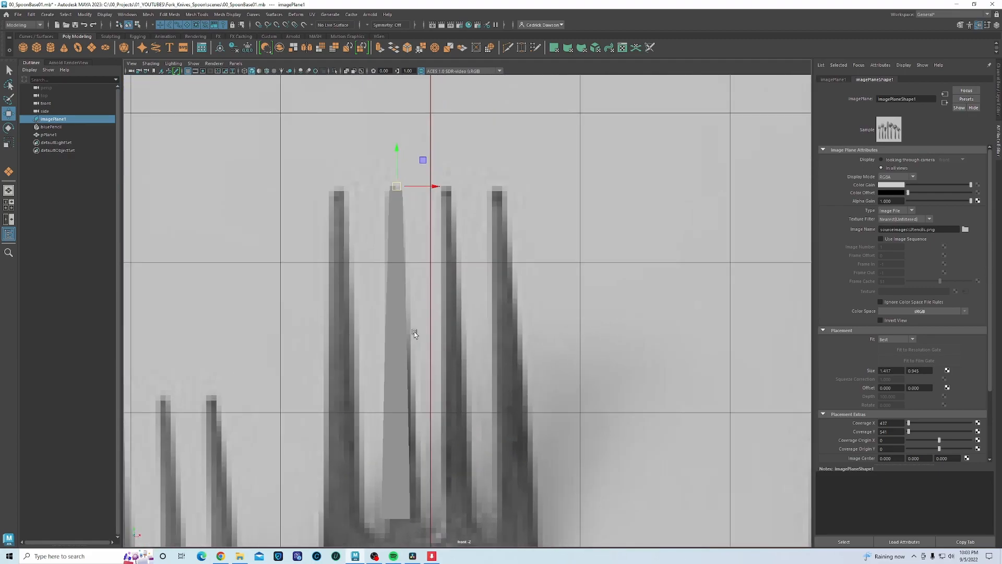
alt+middle_drag(435, 241, 430, 223)
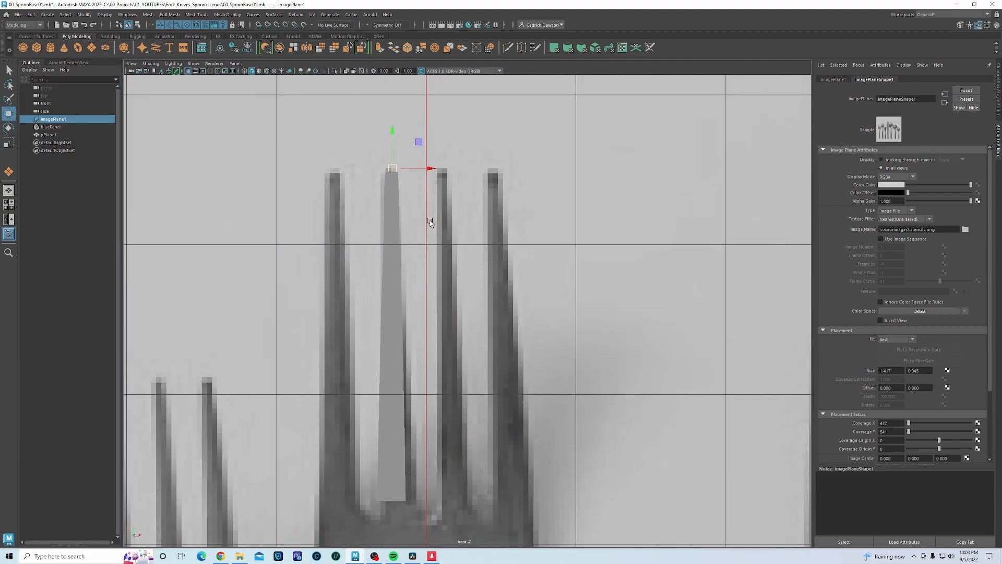
key(e)
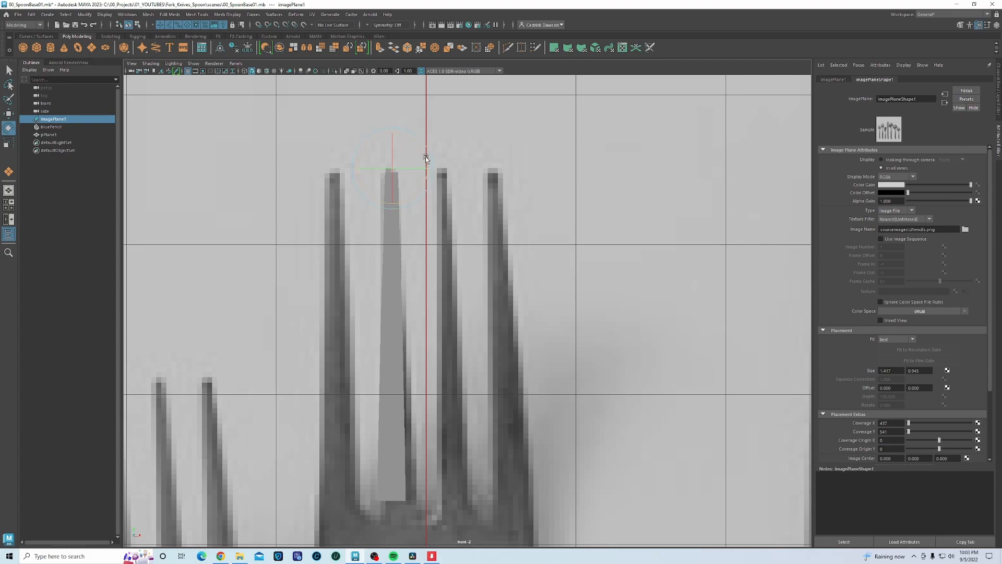
key(equal)
drag(460, 190, 459, 190)
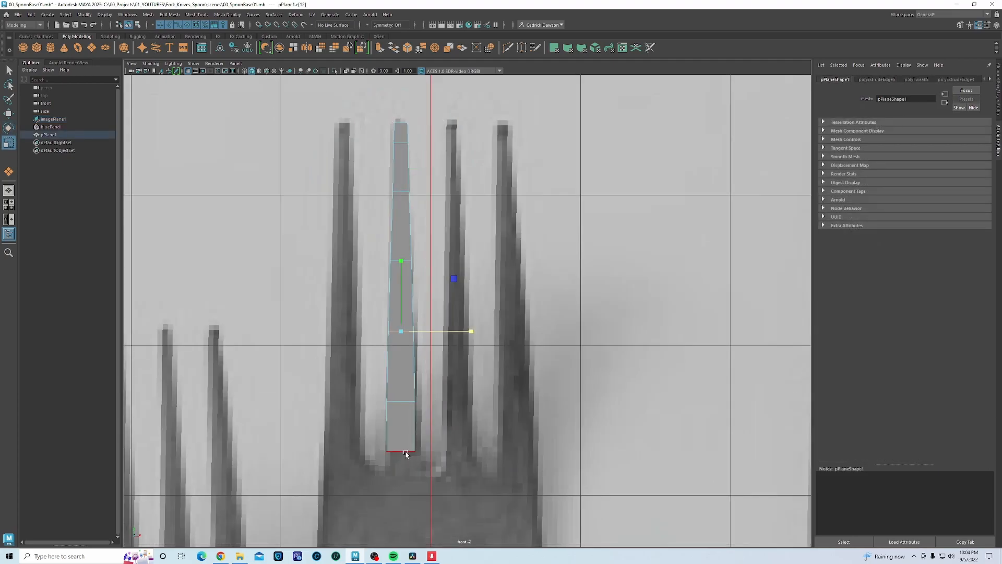
- Slide the tine strip left and duplicate it with Ctrl+D for the neighbouring tine
right_drag(402, 325, 441, 314)
key(w)
drag(446, 136, 391, 142)
key(ctrl+d)
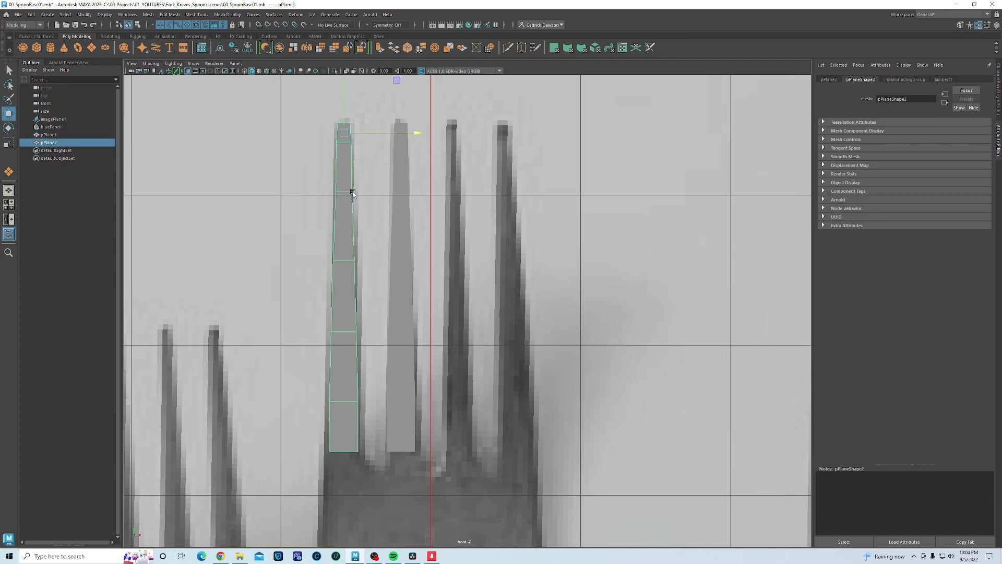
- In edge mode, scale the copied strip's upper and middle edges wider to fit the left tine
right_drag(346, 203, 343, 181)
click(345, 192)
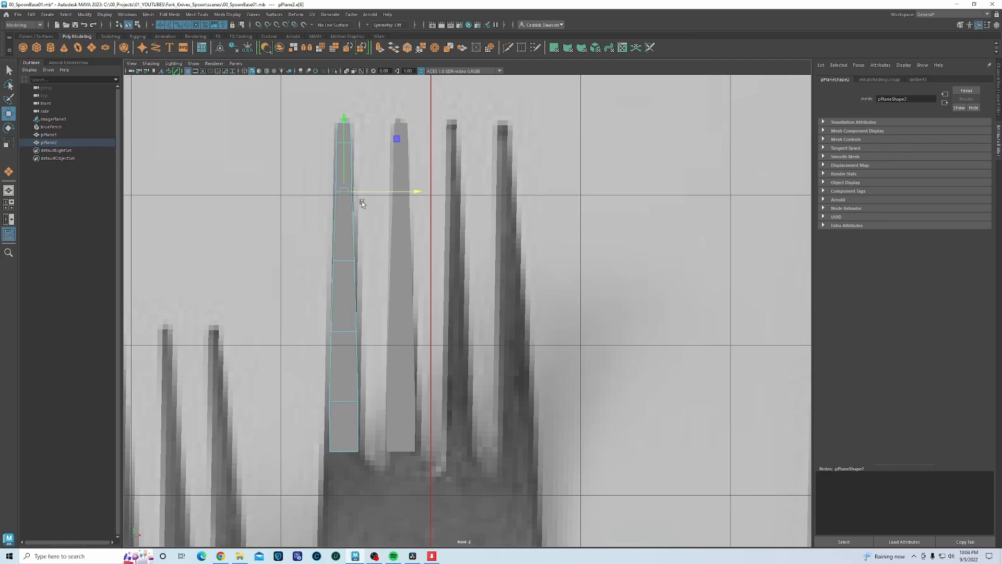
key(r)
drag(417, 192, 424, 194)
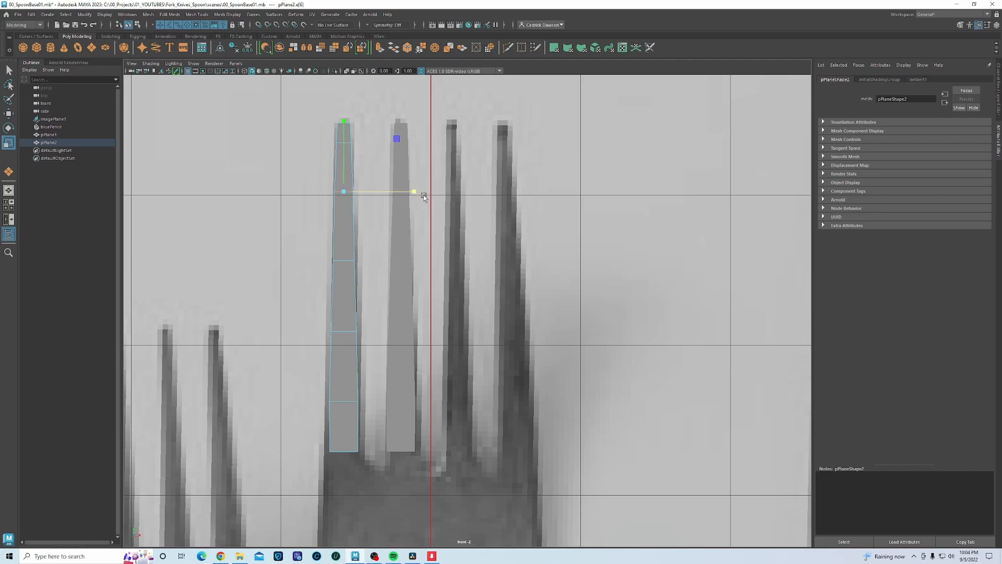
click(350, 141)
click(345, 262)
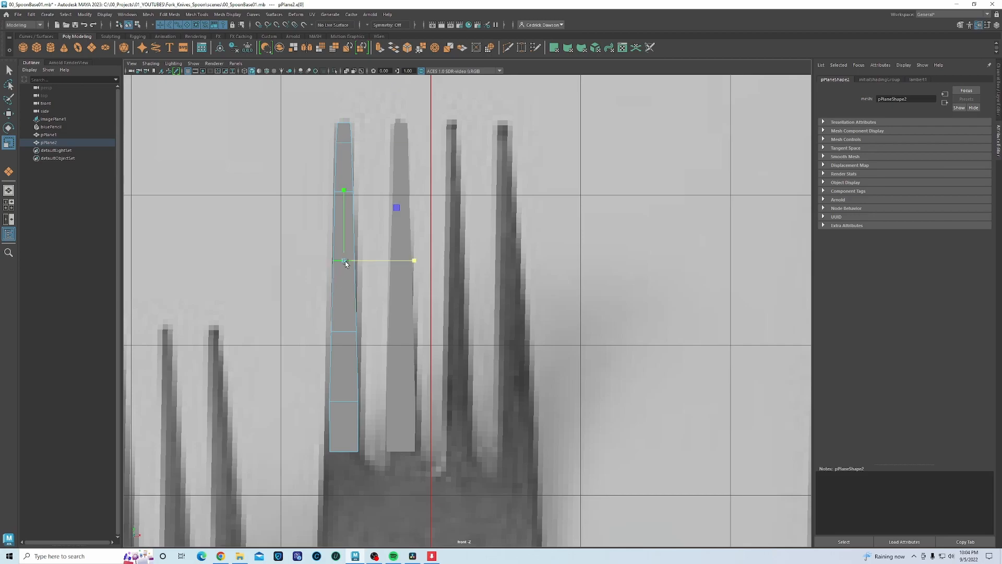
click(413, 261)
click(339, 332)
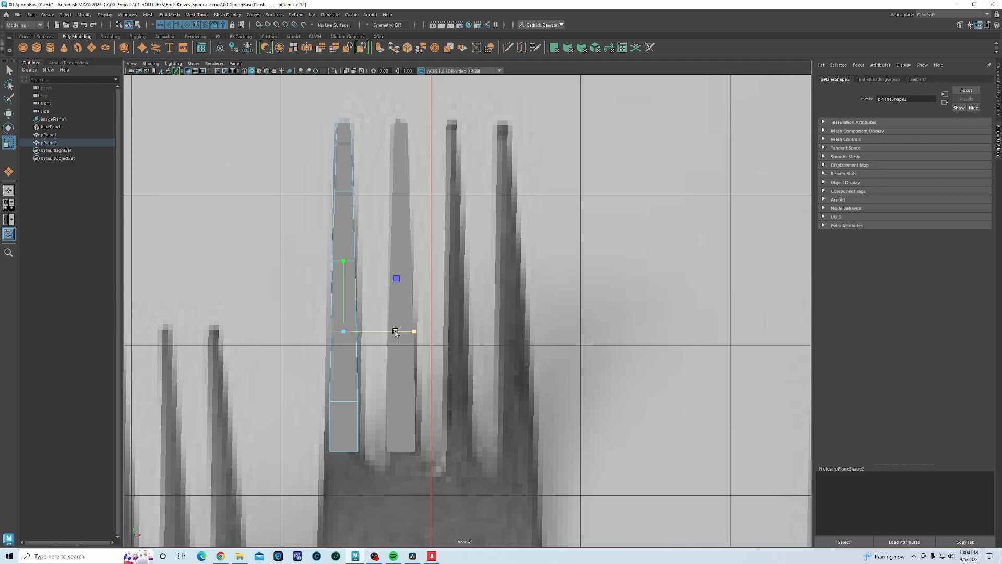
click(421, 332)
click(352, 265)
drag(414, 260, 426, 262)
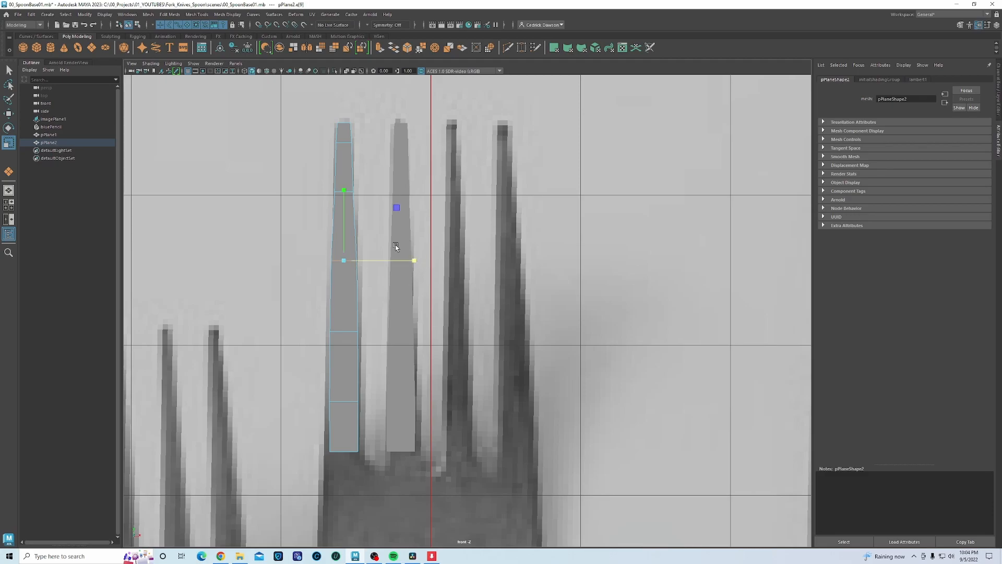
- Widen the remaining upper, lower and bottom edges so the left strip tapers like the reference
click(350, 192)
drag(419, 193, 428, 196)
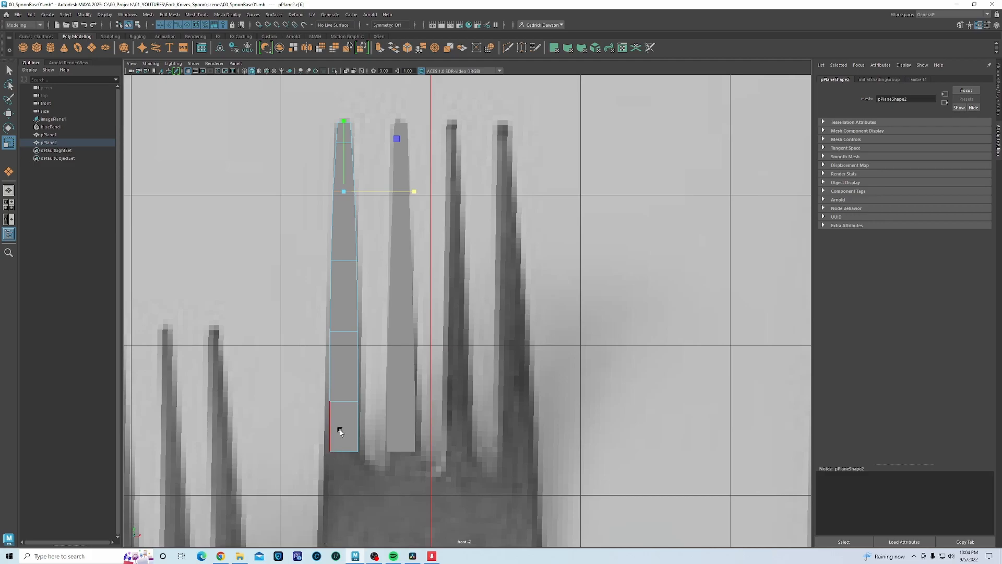
click(342, 401)
drag(390, 398, 427, 403)
click(351, 331)
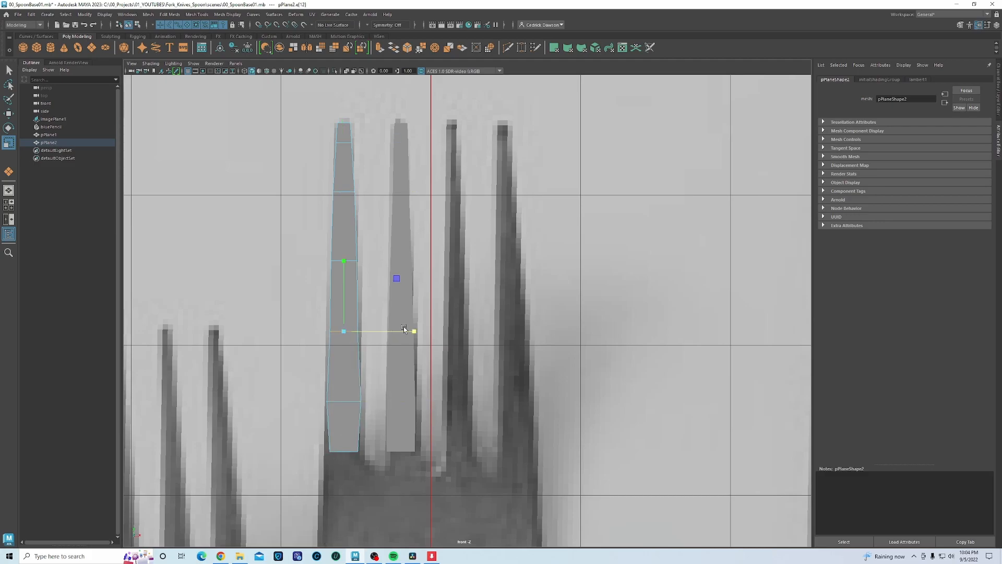
drag(416, 331, 416, 332)
click(366, 450)
drag(413, 452, 429, 452)
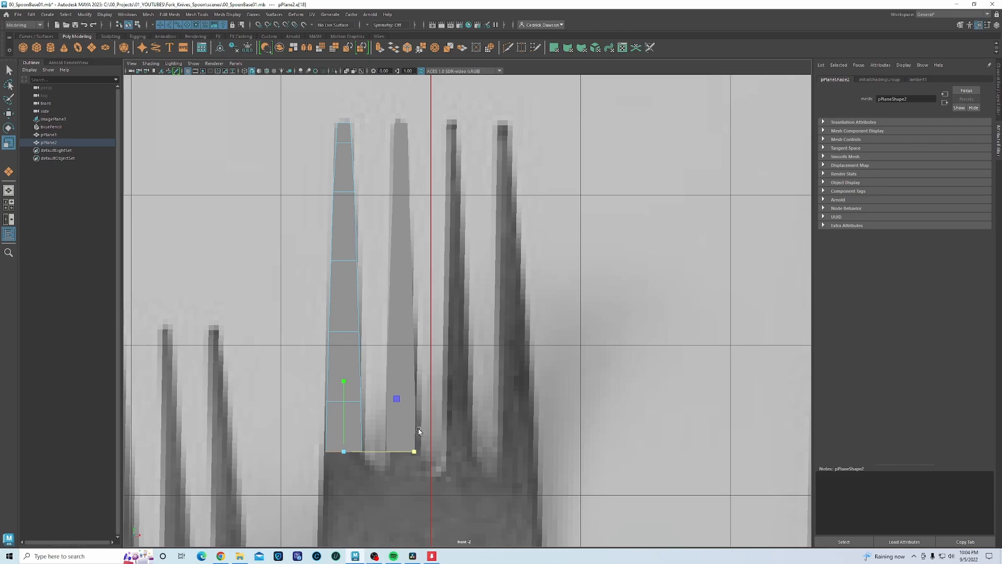
click(409, 303)
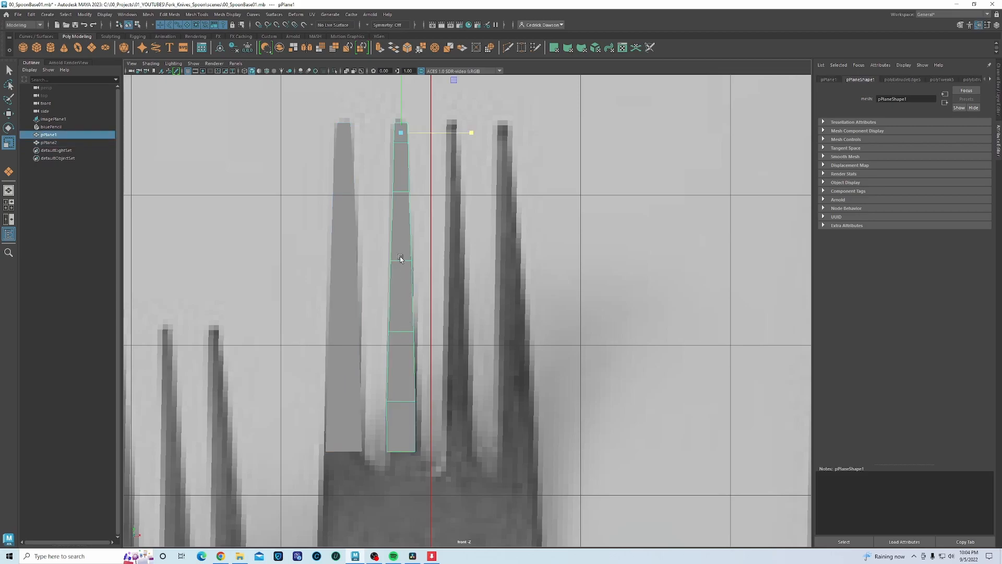
- Widen an edge on the second tine strip, then select both strips and combine them into one mesh
right_drag(398, 244, 400, 204)
click(416, 194)
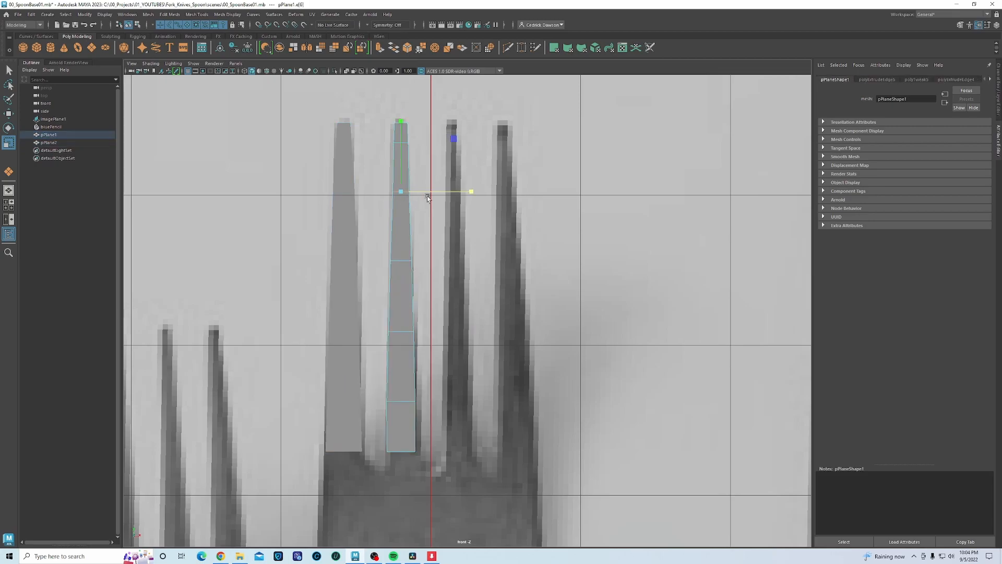
drag(468, 193, 474, 194)
right_drag(400, 278, 436, 268)
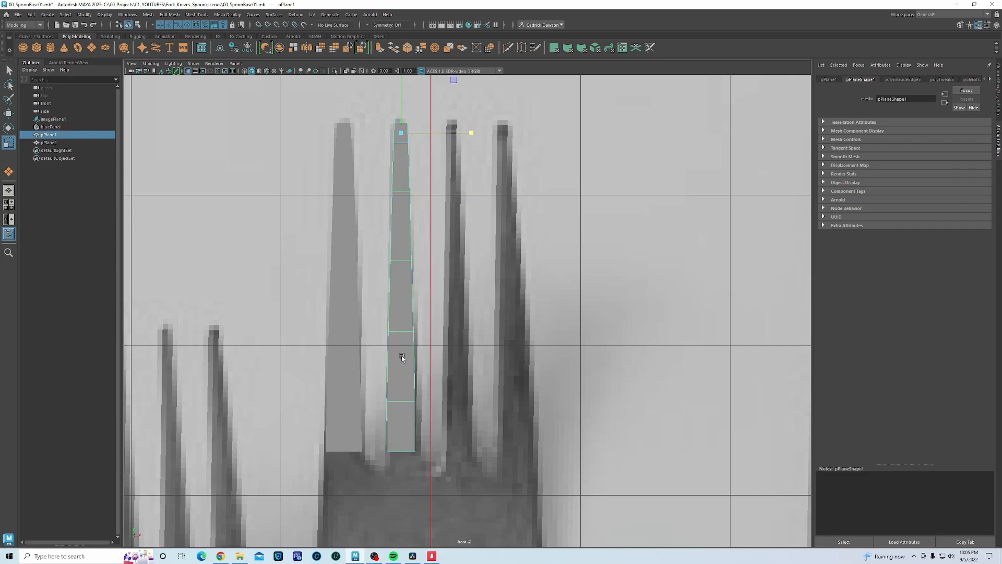
shift+click(357, 415)
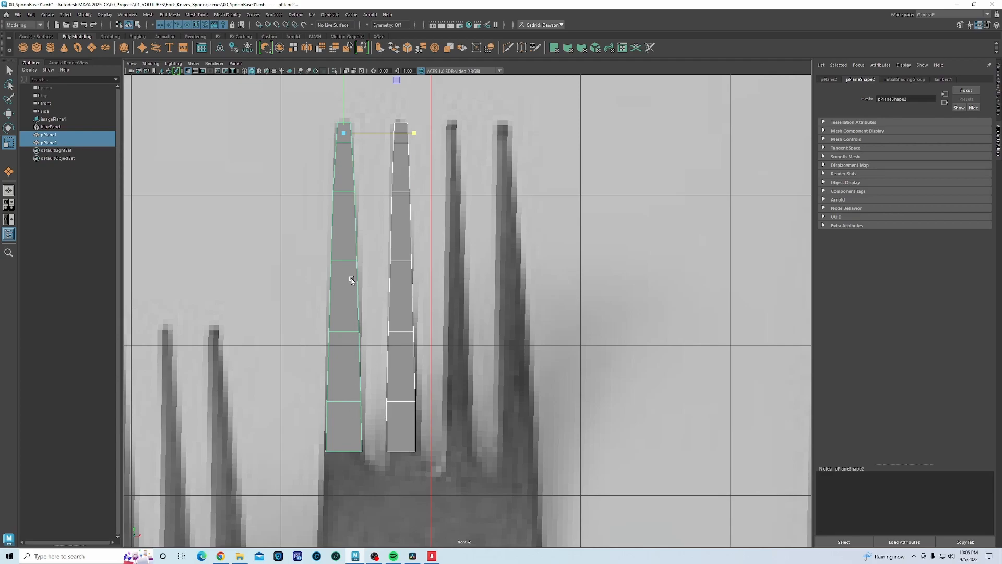
shift+right_drag(364, 238, 371, 402)
- Extrude the bottom edges of the left and right tines downward with new faces
scroll(380, 411, up, 3)
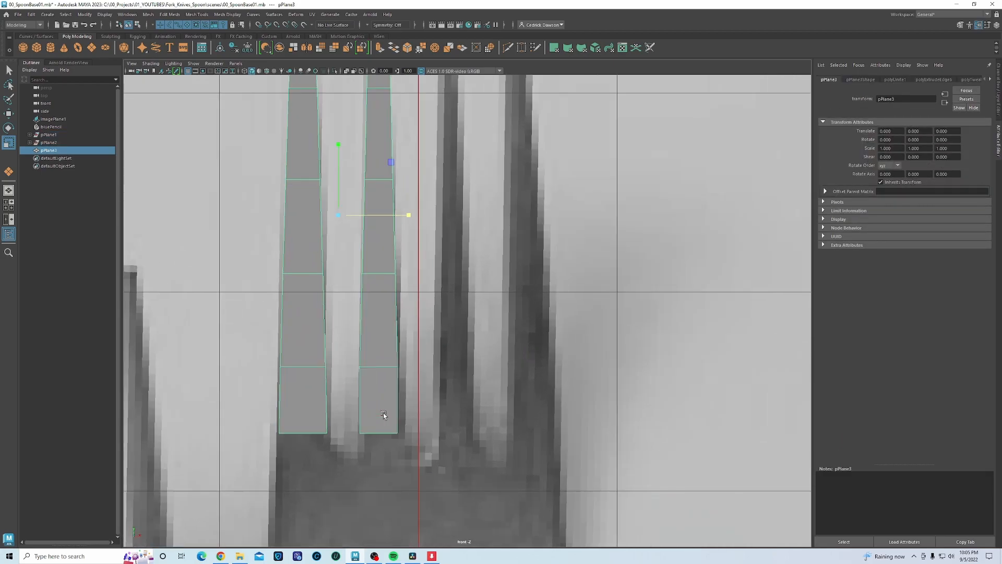
scroll(360, 434, up, 3)
right_drag(329, 325, 328, 313)
click(325, 362)
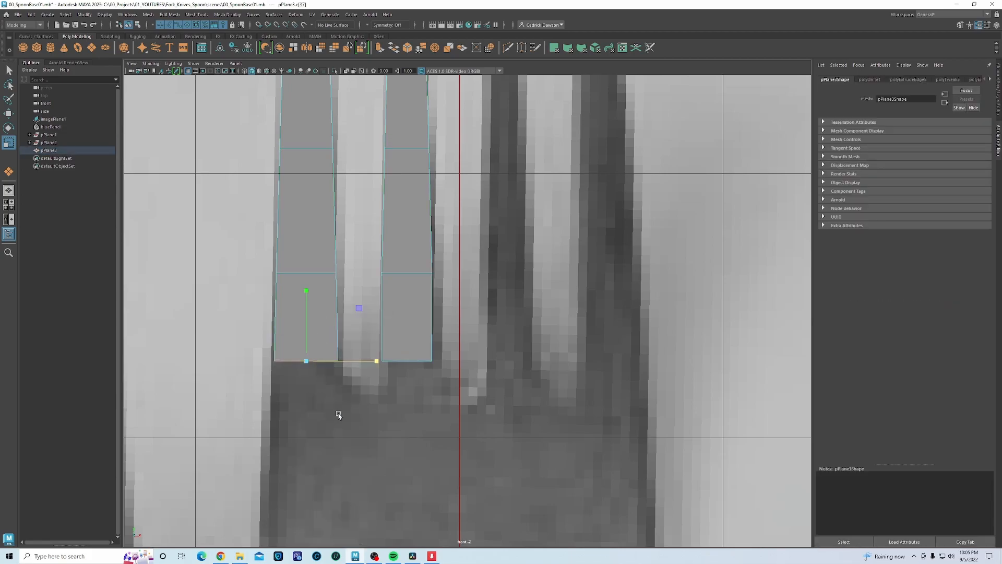
key(w)
shift+drag(306, 291, 305, 343)
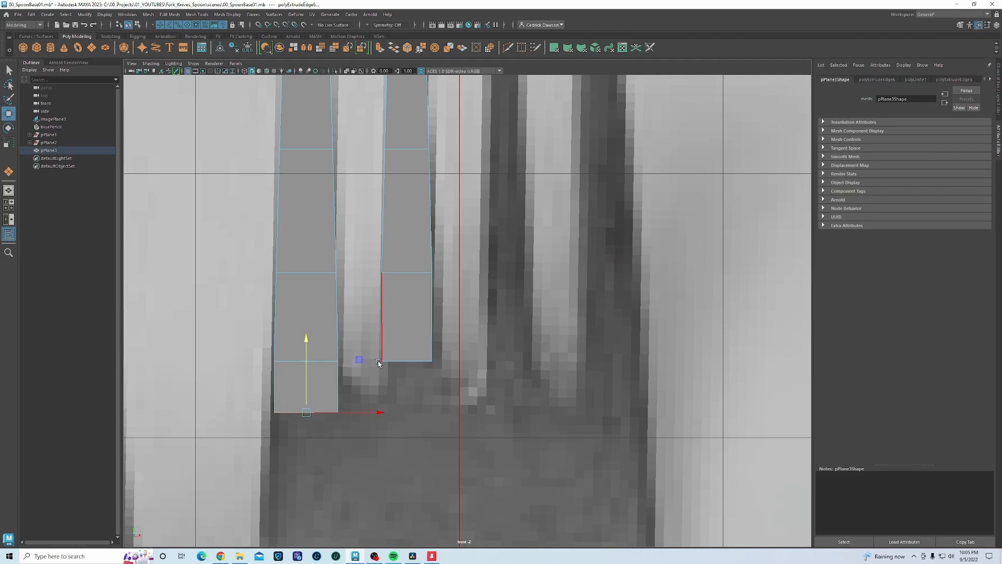
click(399, 361)
drag(408, 290, 407, 393)
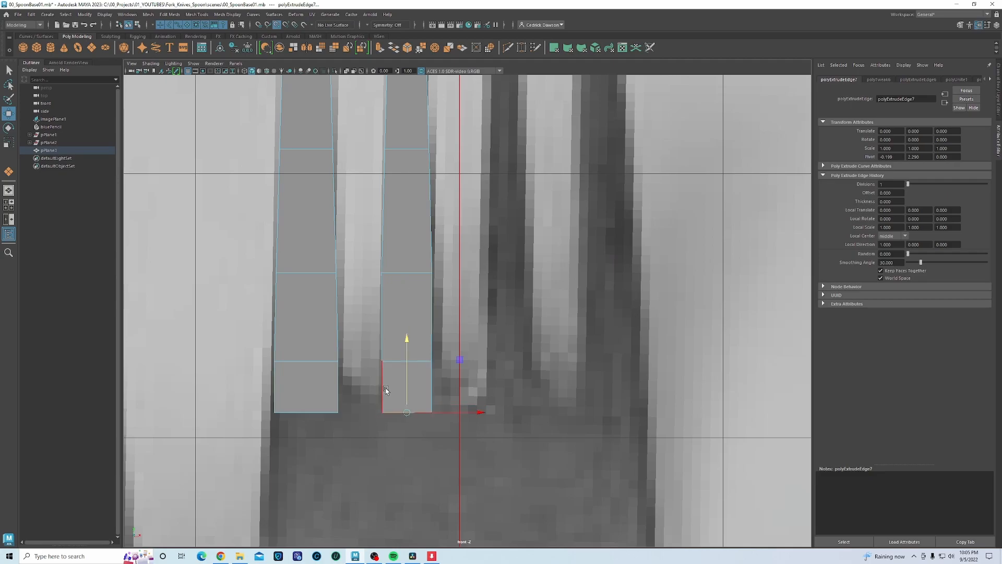
- Bridge the two facing inner edges of the new tine faces
click(382, 380)
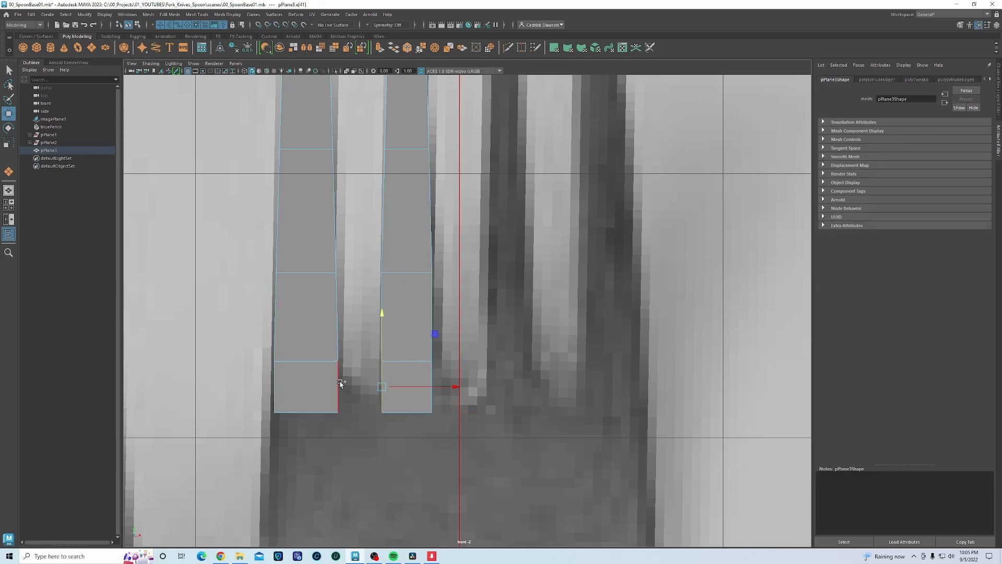
shift+click(339, 383)
shift+right_click(358, 271)
shift+right_drag(357, 271, 357, 364)
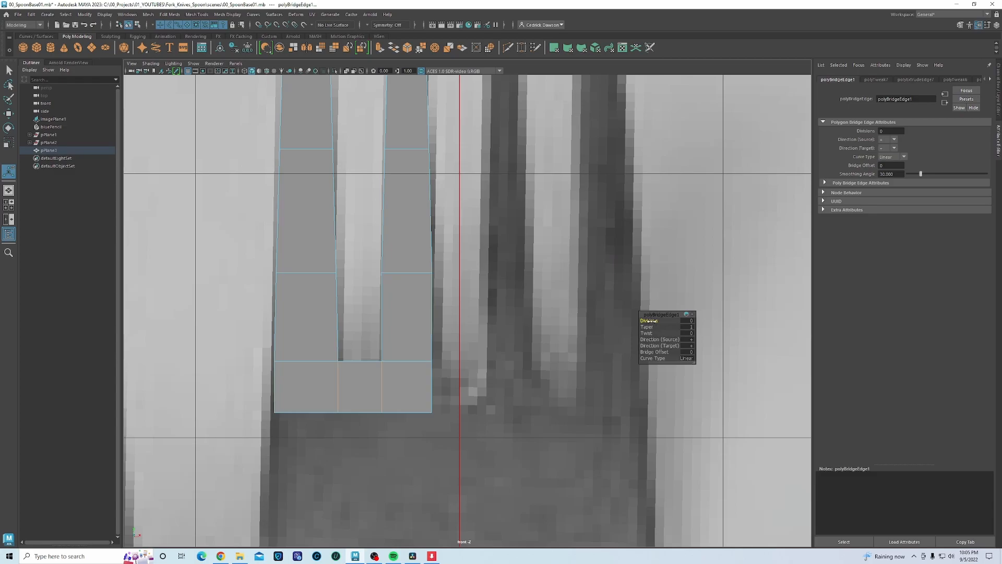
- Give the bridge 2 divisions and pull its middle top edge down into a V notch
drag(653, 321, 659, 320)
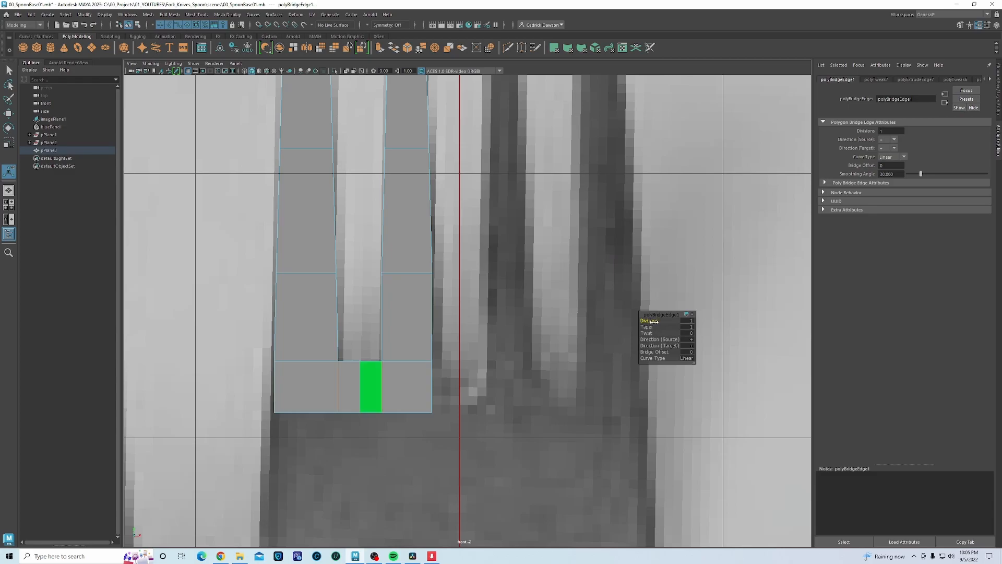
drag(656, 321, 662, 321)
click(361, 362)
key(w)
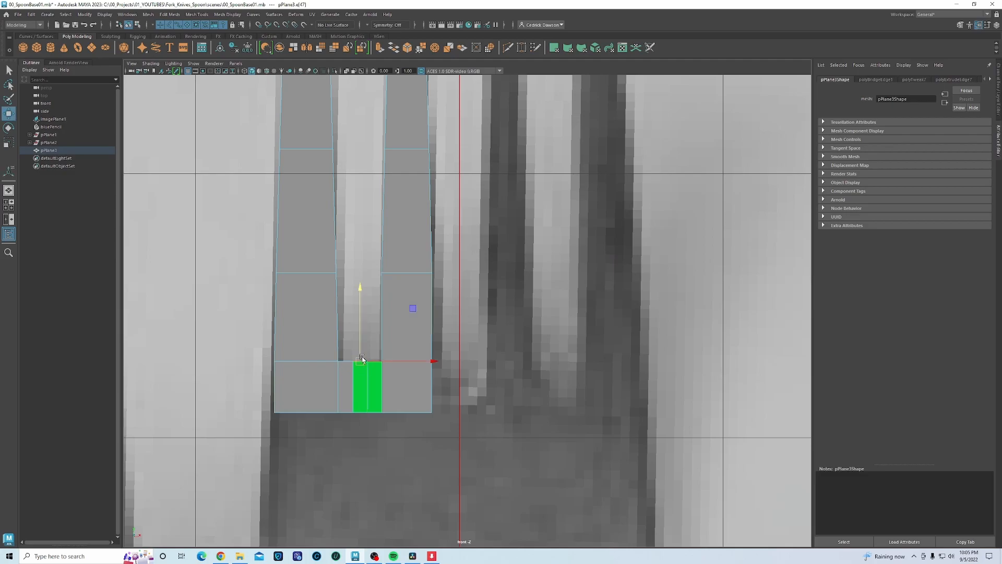
drag(362, 293, 361, 297)
right_drag(315, 282, 337, 276)
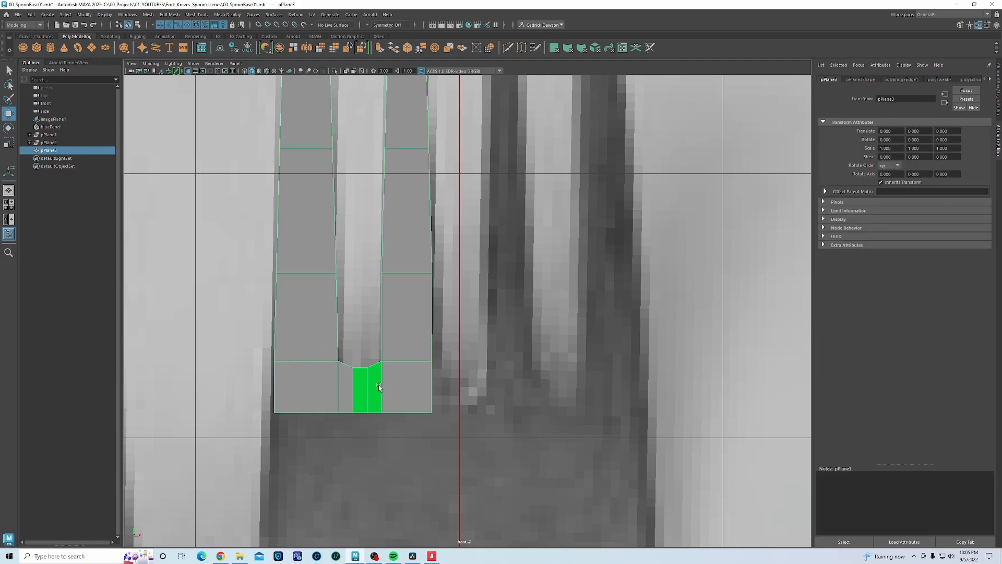
alt+middle_drag(378, 386, 361, 408)
right_drag(384, 324, 437, 515)
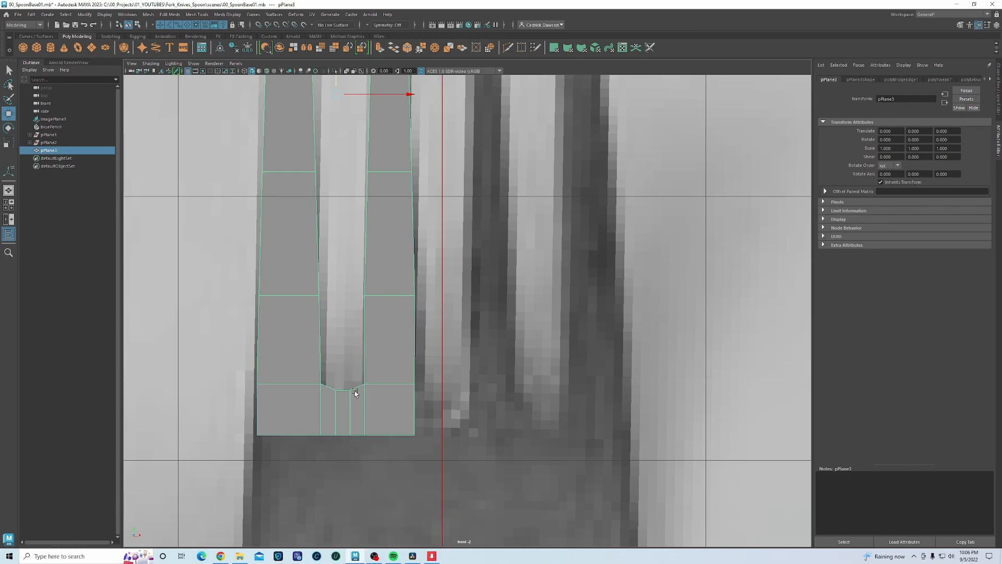
- Frame the area below the tines and select the mesh's bottom-left and bottom-right edges
scroll(355, 392, down, 5)
scroll(410, 365, up, 3)
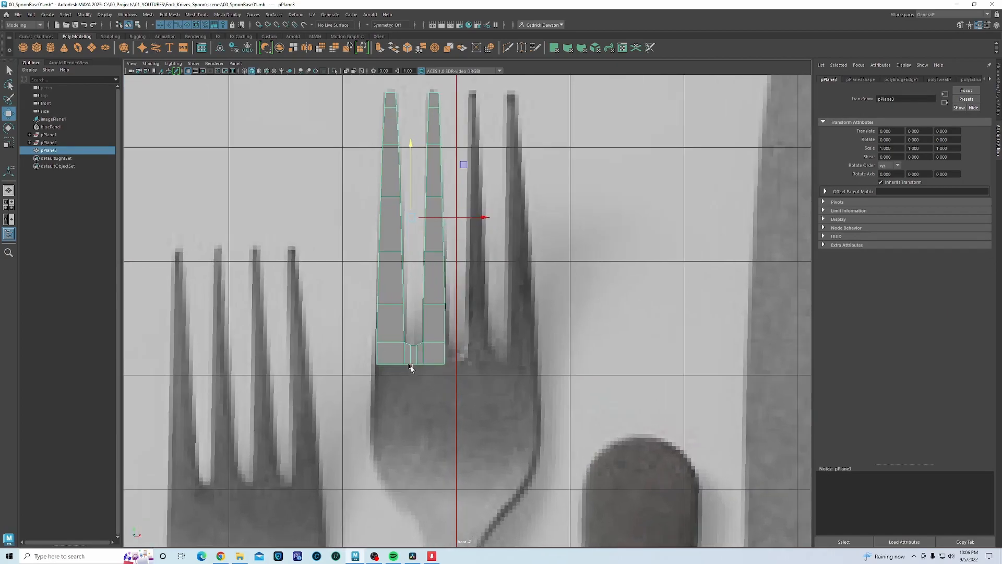
scroll(410, 368, up, 4)
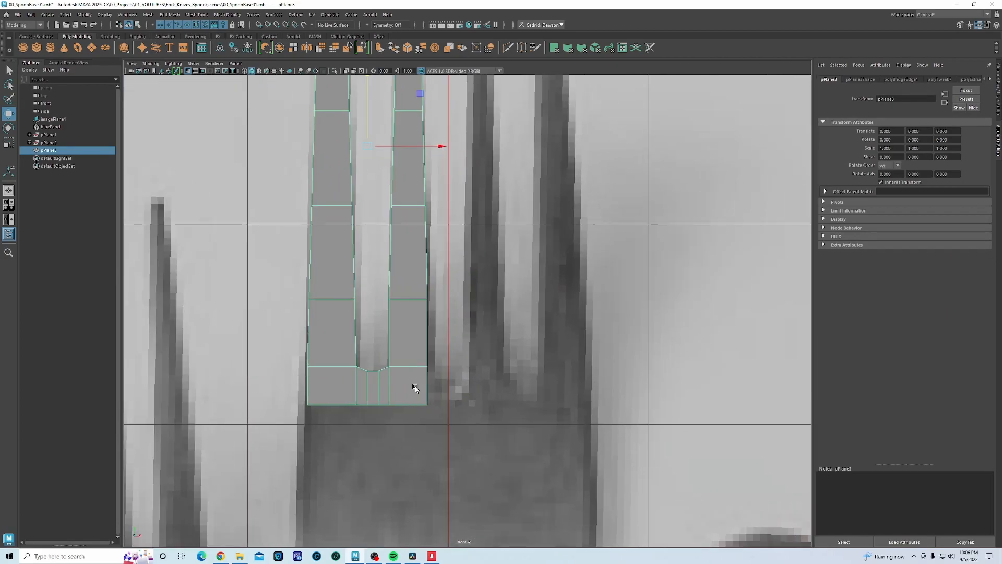
alt+middle_drag(418, 348, 356, 409)
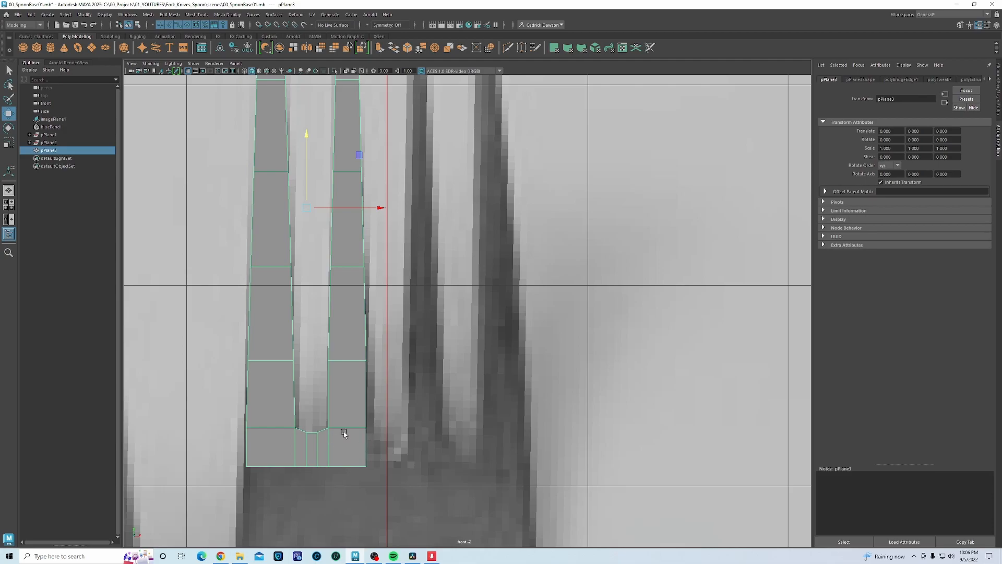
alt+middle_drag(369, 445, 355, 340)
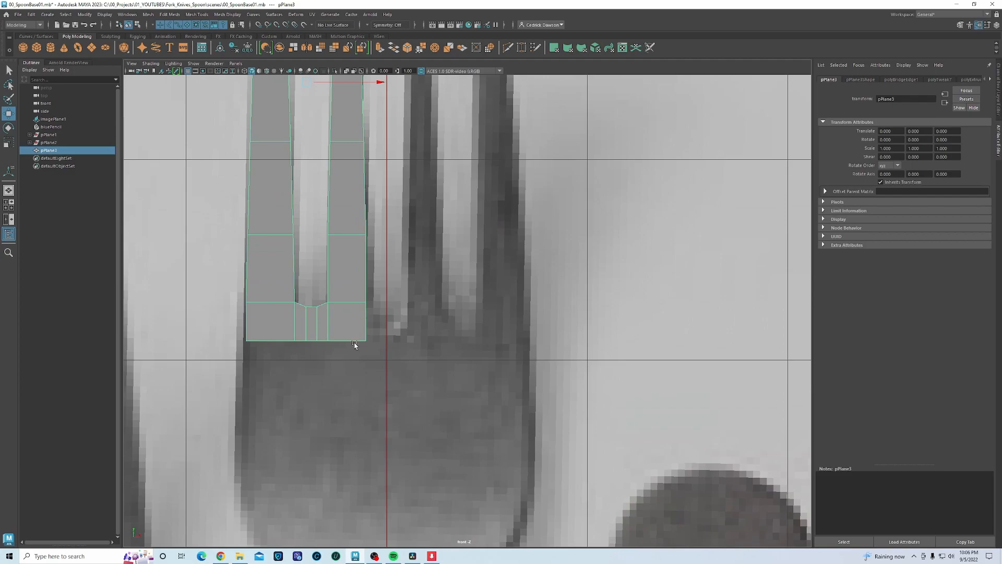
right_drag(352, 332, 351, 298)
click(275, 340)
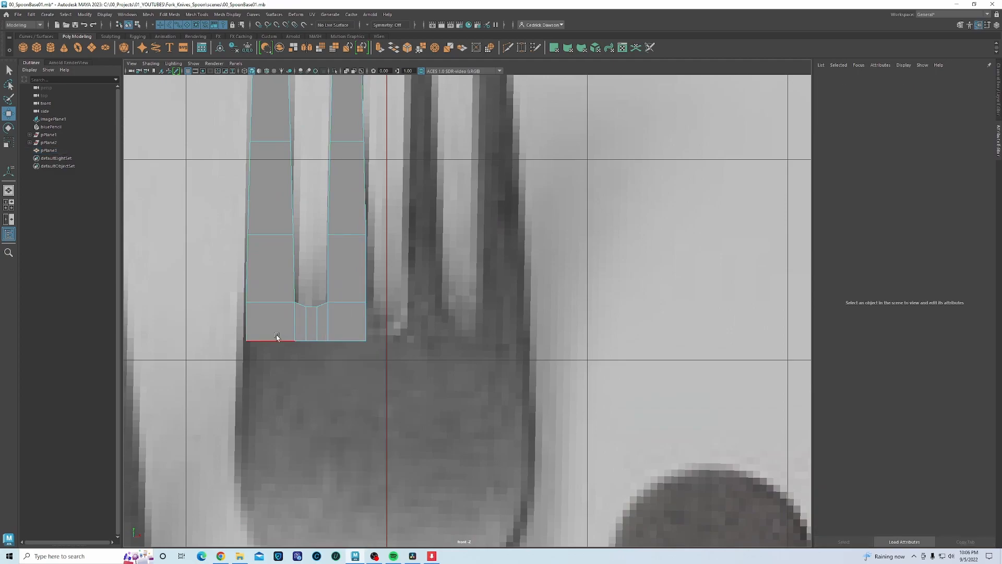
shift+click(356, 341)
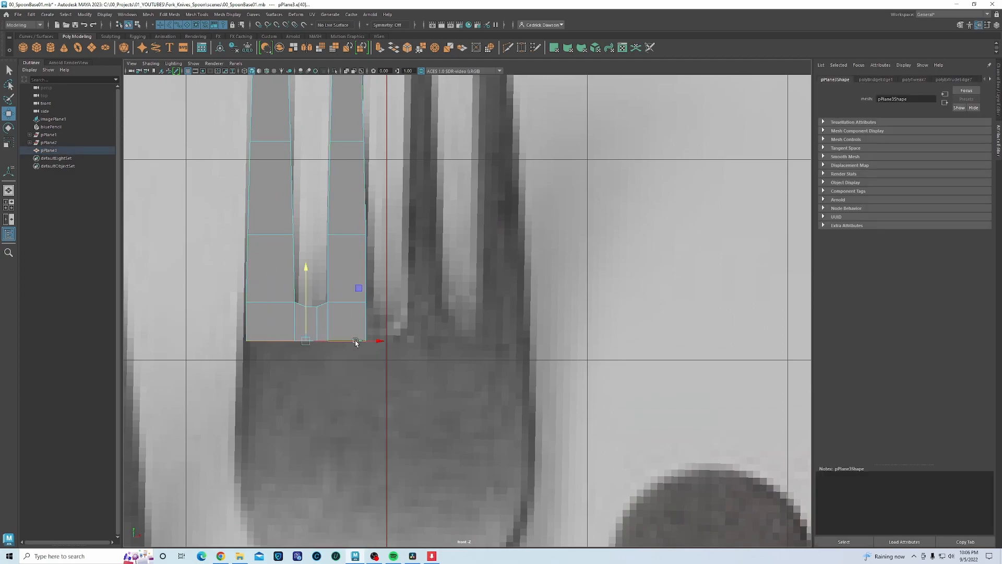
alt+middle_drag(348, 405, 338, 372)
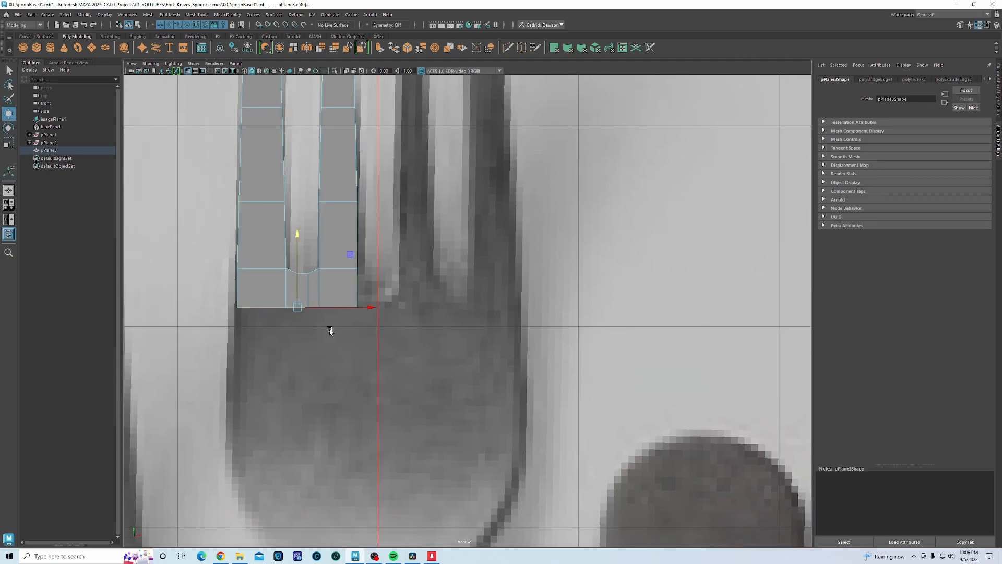
- Extrude the bottom edges down in several rows following the reference fork's neck
drag(298, 236, 289, 306)
alt+middle_drag(327, 391, 317, 288)
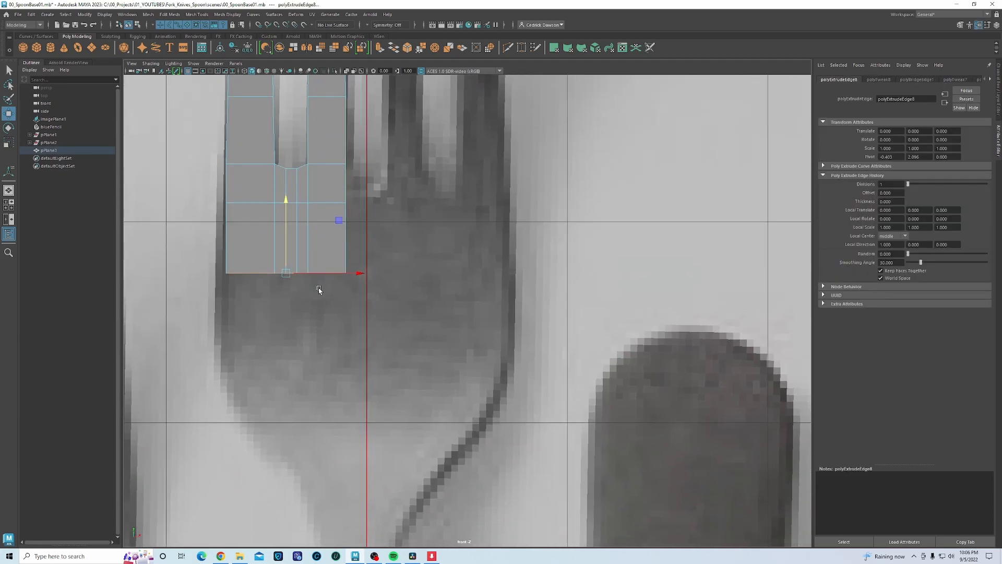
drag(286, 199, 287, 364)
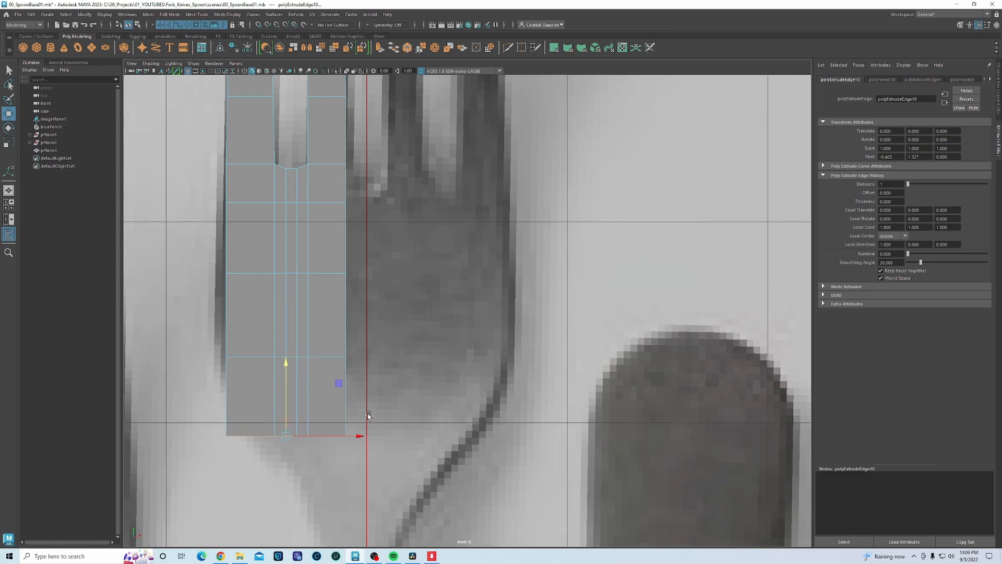
alt+middle_drag(367, 413, 353, 281)
shift+drag(271, 230, 273, 390)
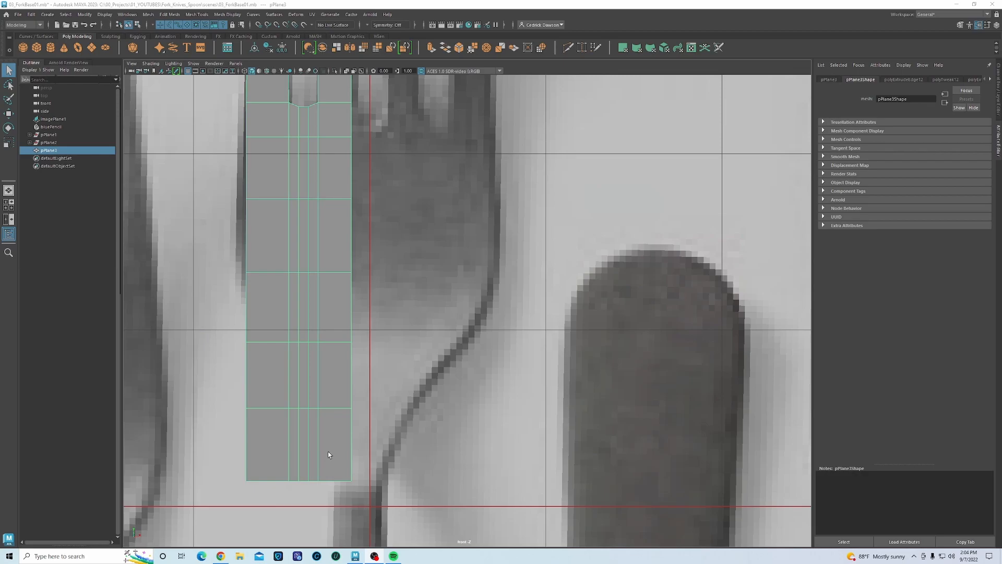
- Widen the top vertex row of pPlane3 leftward, scaling from a pivot snapped to its right vertex
alt+middle_drag(283, 221, 280, 283)
right_drag(305, 244, 256, 238)
drag(240, 200, 364, 208)
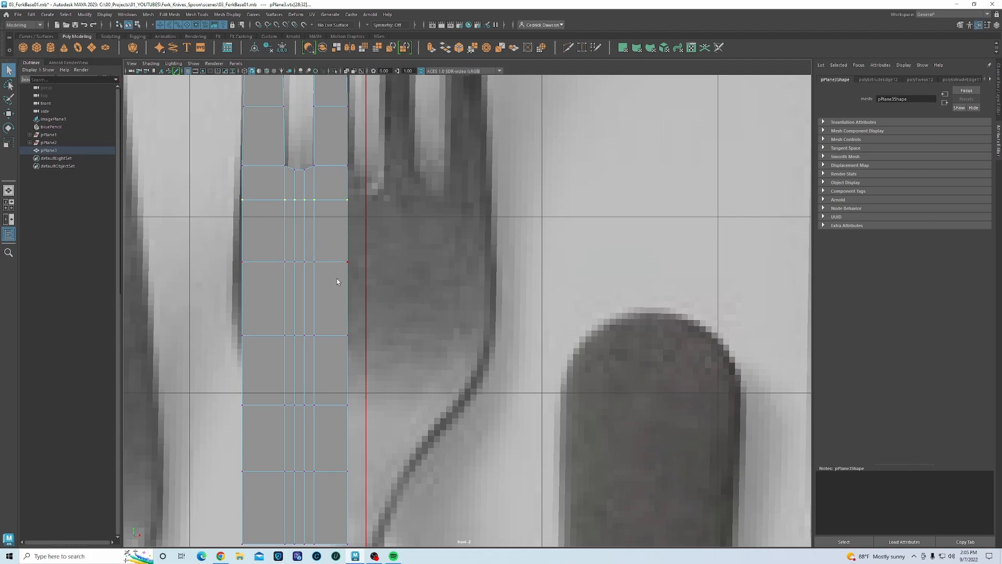
click(9, 143)
key(d)
key(v)
drag(369, 200, 356, 206)
drag(418, 200, 421, 202)
- Widen the next two vertex rows leftward, snapping each scale pivot to the row's right vertex
drag(230, 249, 410, 292)
key(d)
key(v)
drag(348, 125, 351, 262)
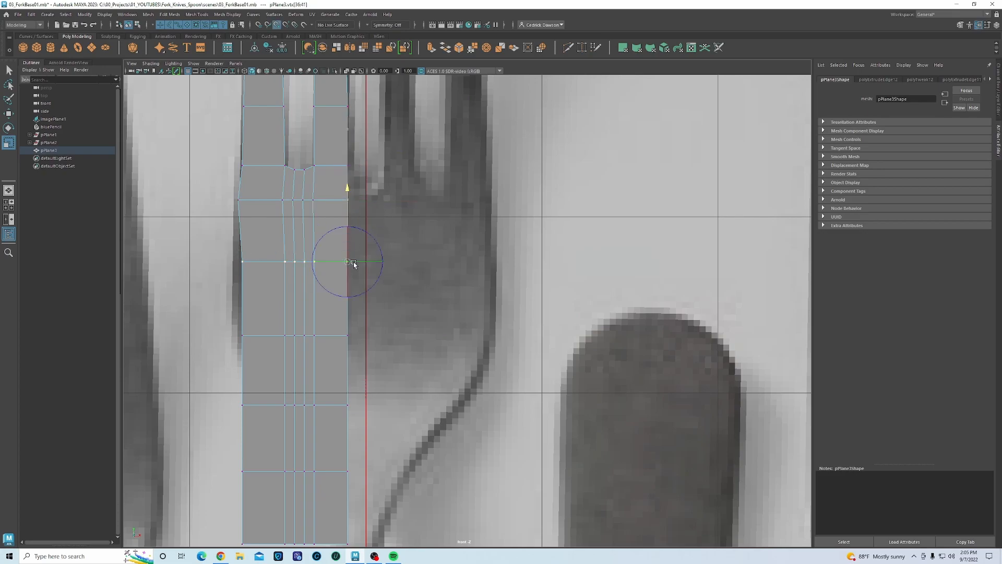
drag(418, 262, 422, 263)
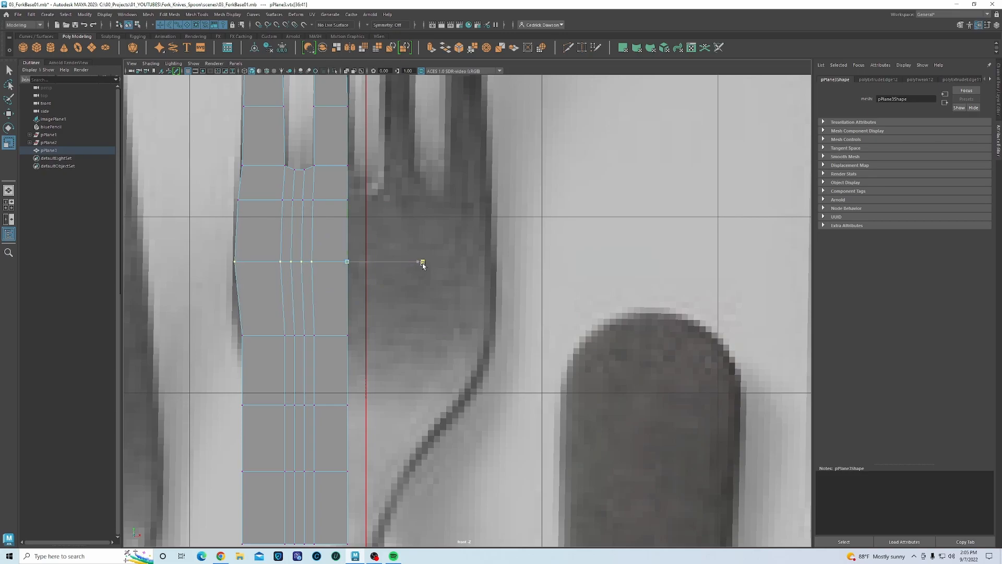
drag(232, 319, 371, 355)
key(d)
key(v)
drag(347, 190, 349, 335)
drag(420, 334, 424, 338)
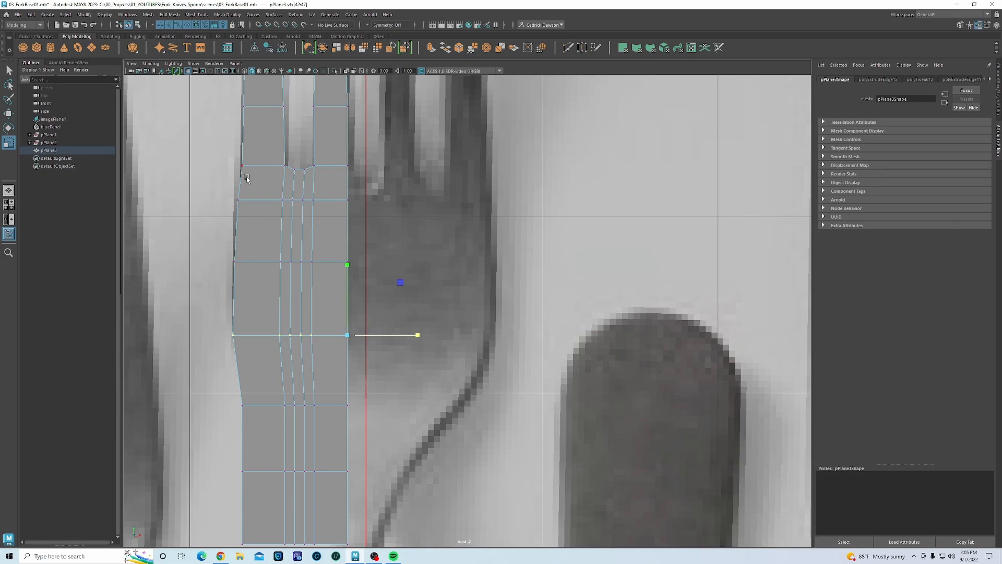
- Cycle through Move, Rotate and Scale, then select a lower vertex on the left edge
key(w)
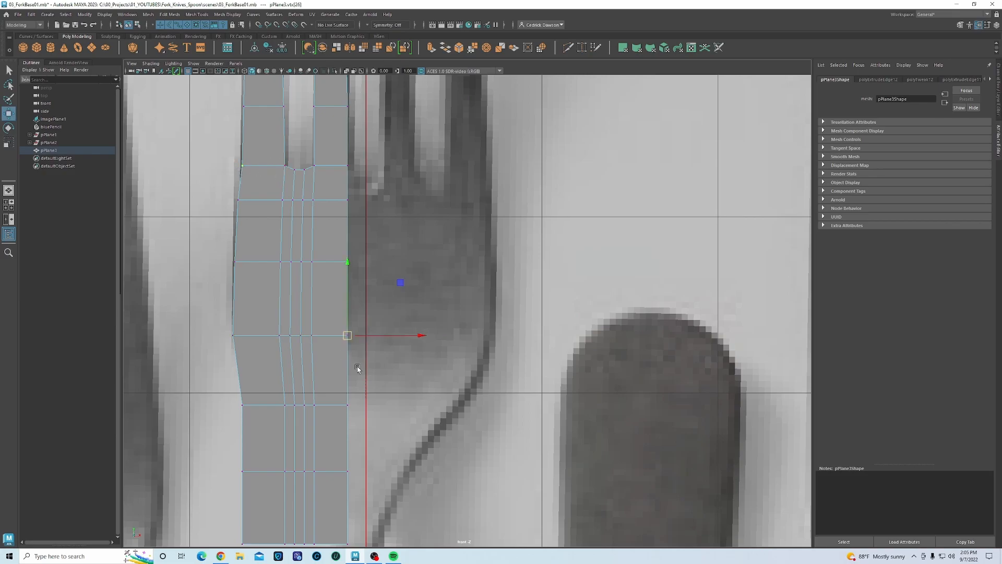
key(e)
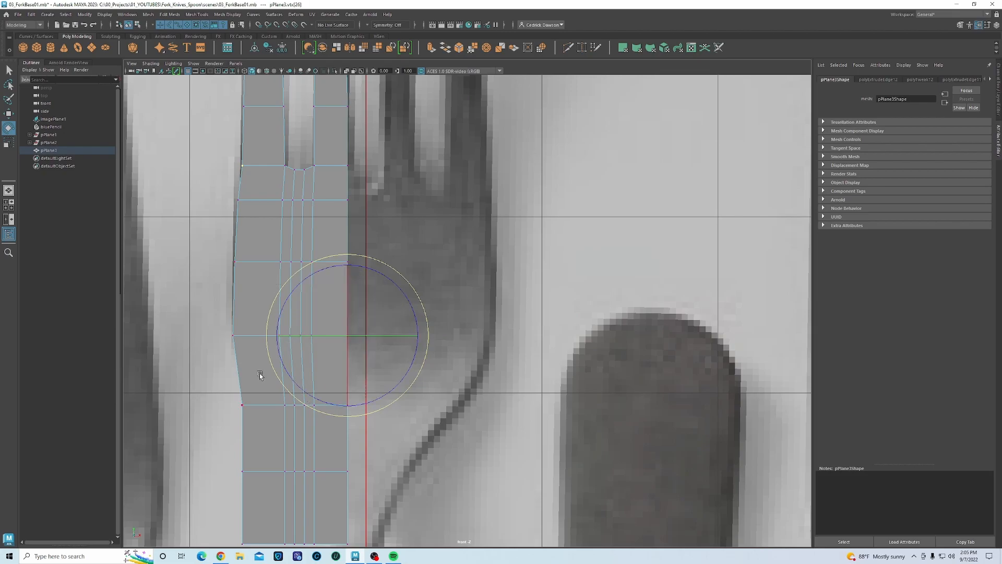
click(9, 142)
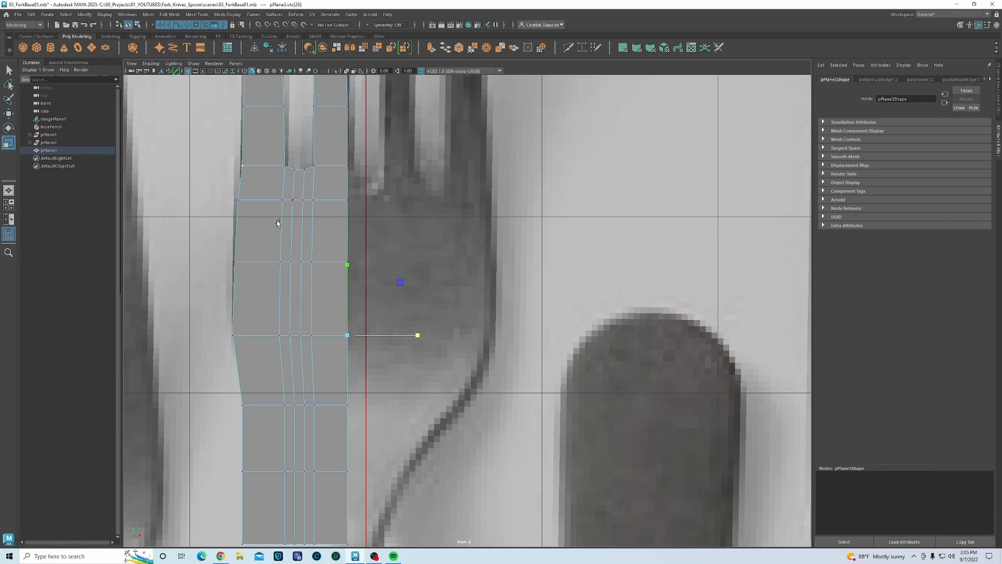
click(235, 207)
- Reset the Scale tool pivot to the selection in Tool Settings, then marquee-select a lower-left vertex
double_click(9, 142)
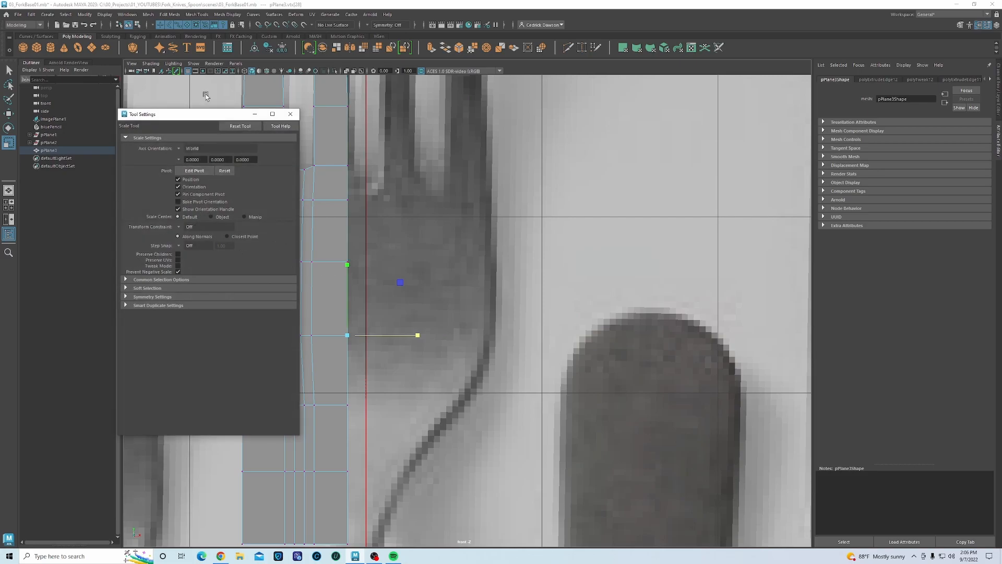
drag(205, 115, 607, 104)
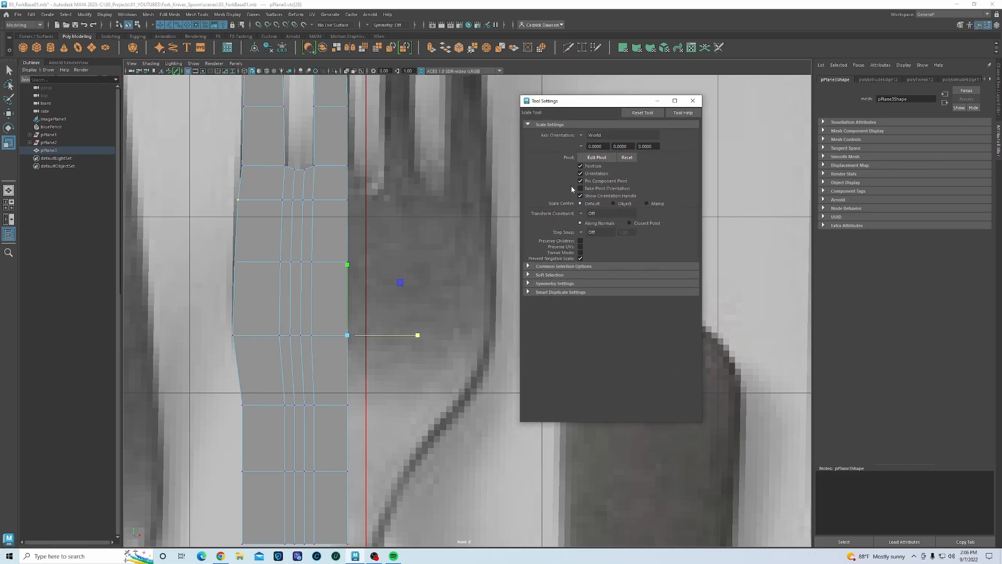
click(628, 157)
key(w)
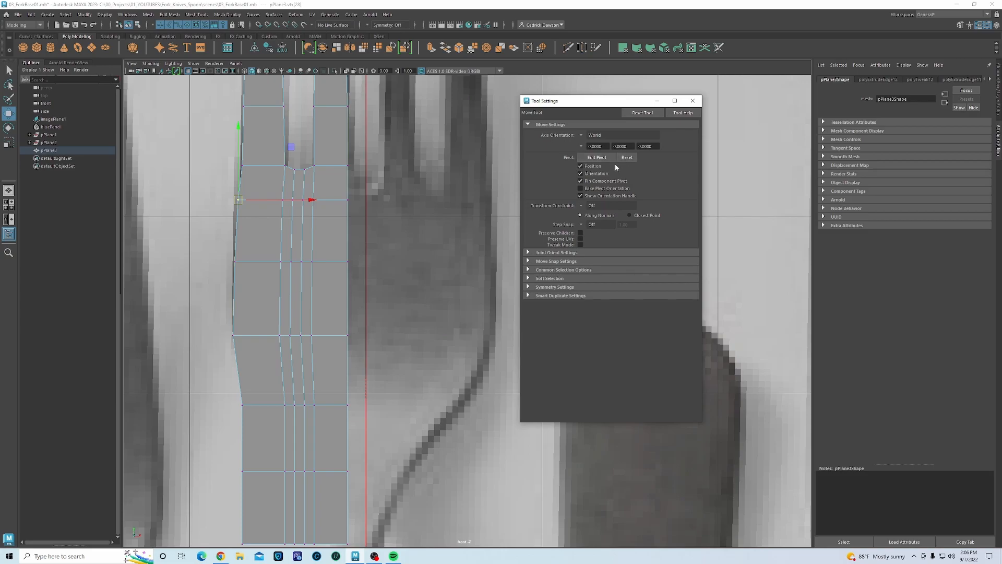
key(e)
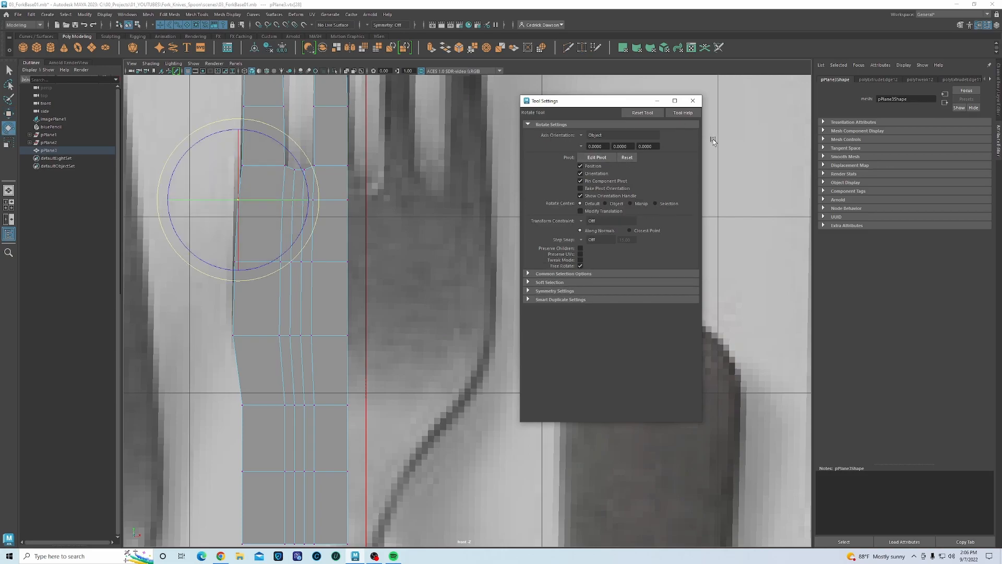
click(693, 100)
drag(205, 375, 270, 418)
alt+middle_drag(272, 418, 271, 374)
- Pull a lower left-edge vertex inward to the fork outline and switch to wireframe display
key(r)
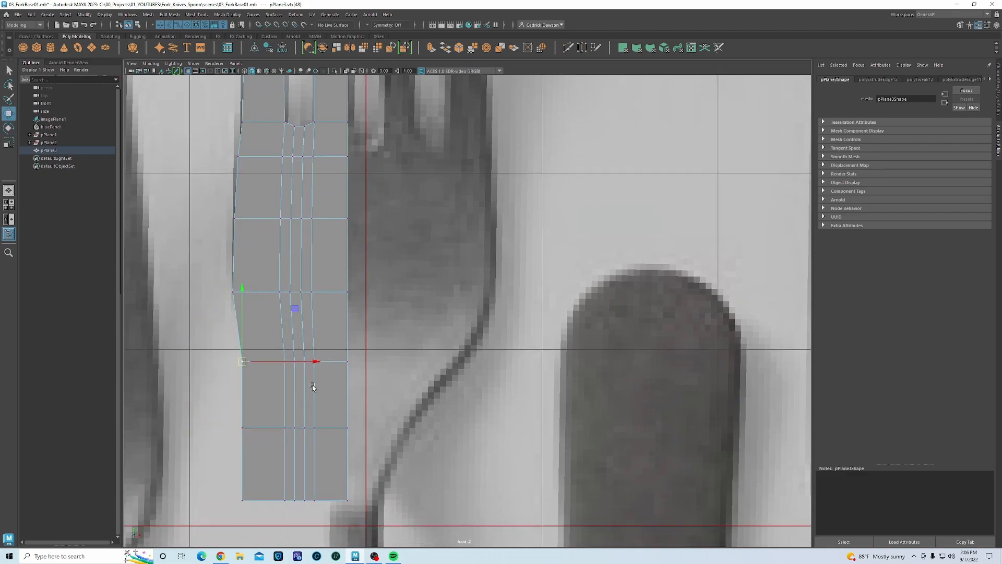
drag(309, 364, 330, 356)
alt+middle_drag(342, 404, 324, 335)
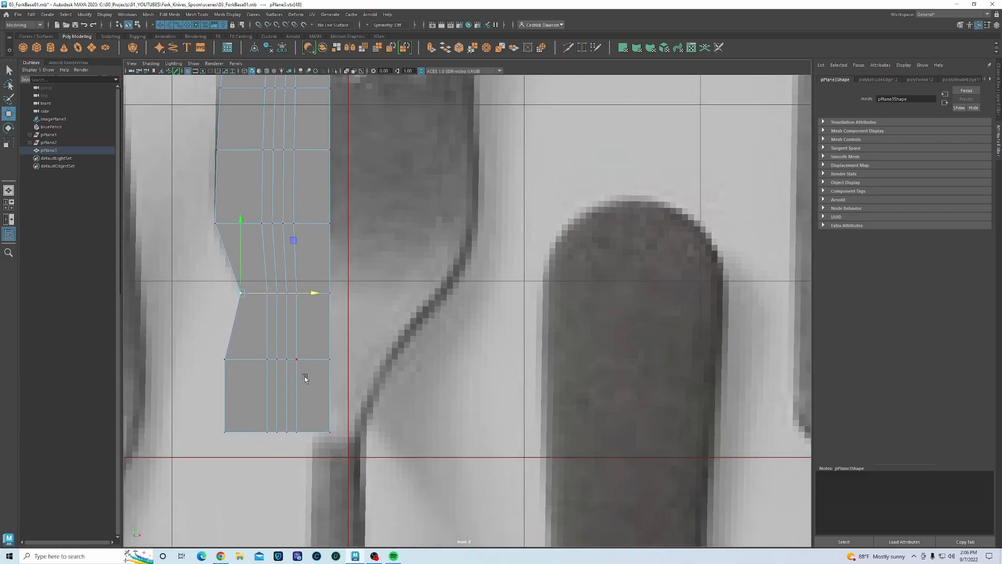
click(221, 359)
key(4)
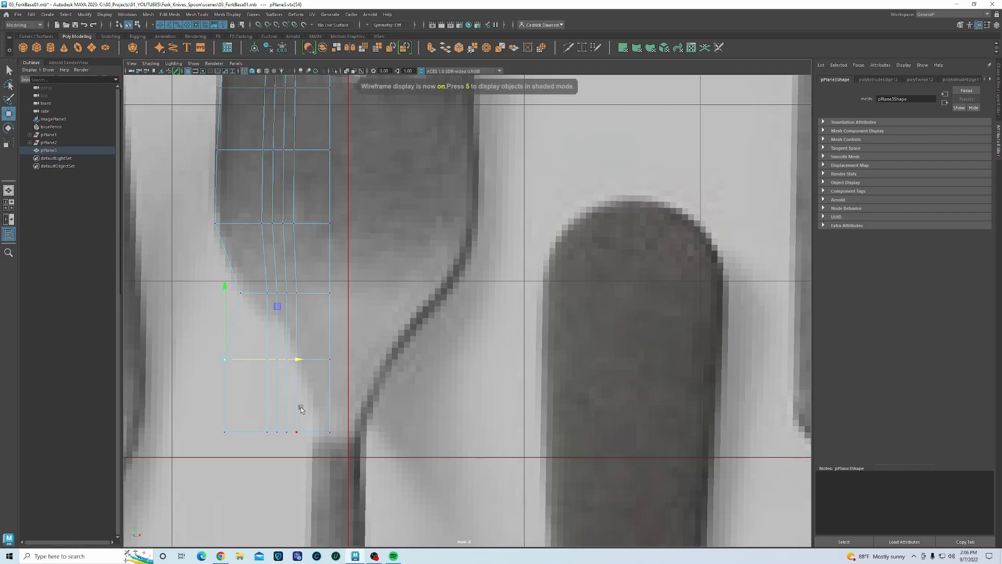
- Shift the middle row right and snap the next row's pivot onto its rightmost vertex
drag(258, 275, 368, 293)
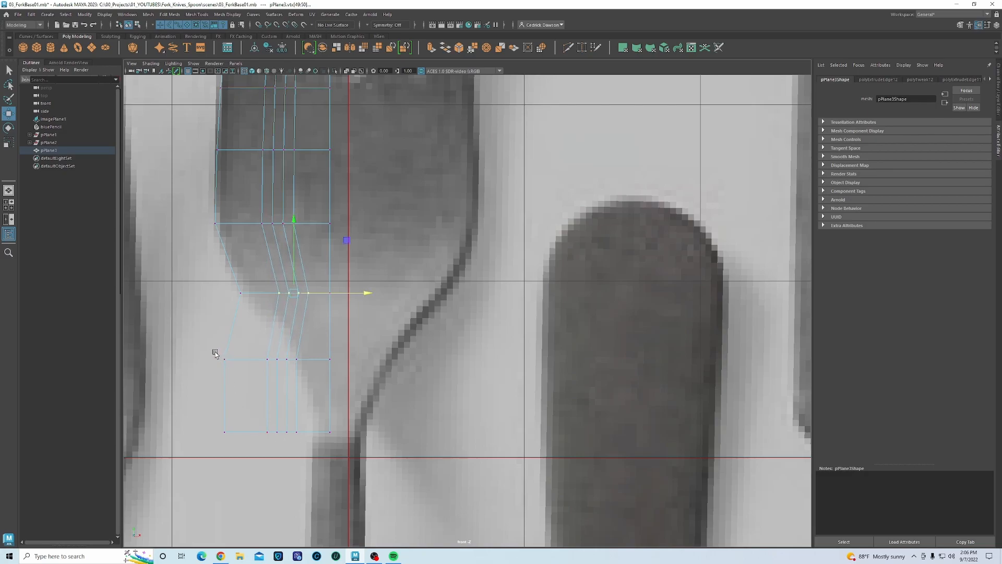
drag(213, 348, 330, 389)
key(d)
key(v)
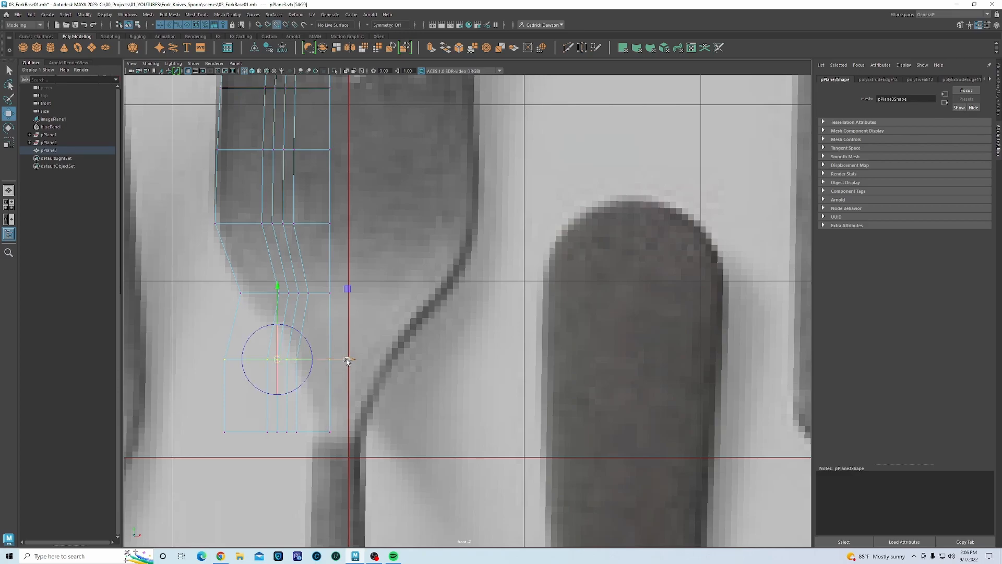
drag(356, 360, 370, 362)
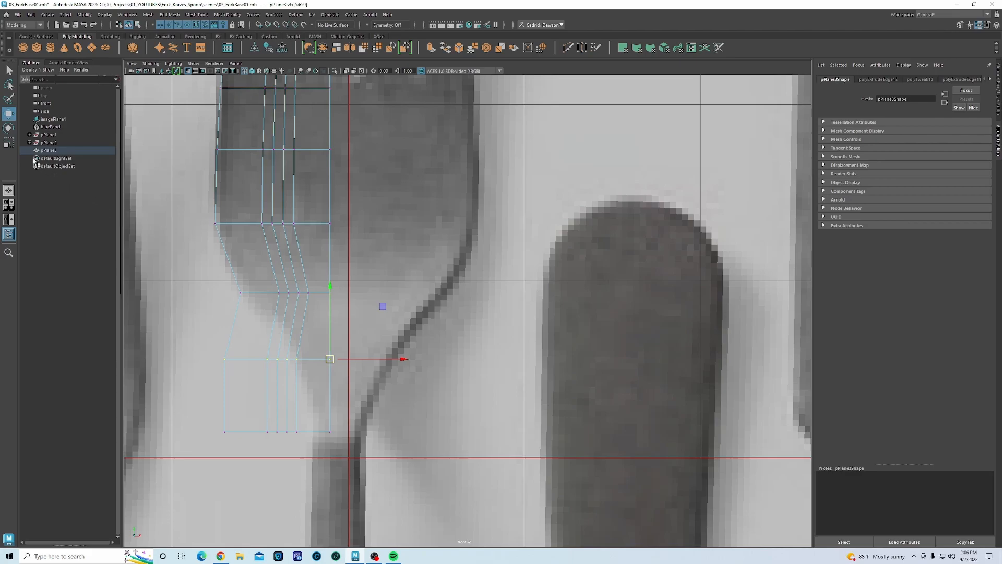
click(10, 143)
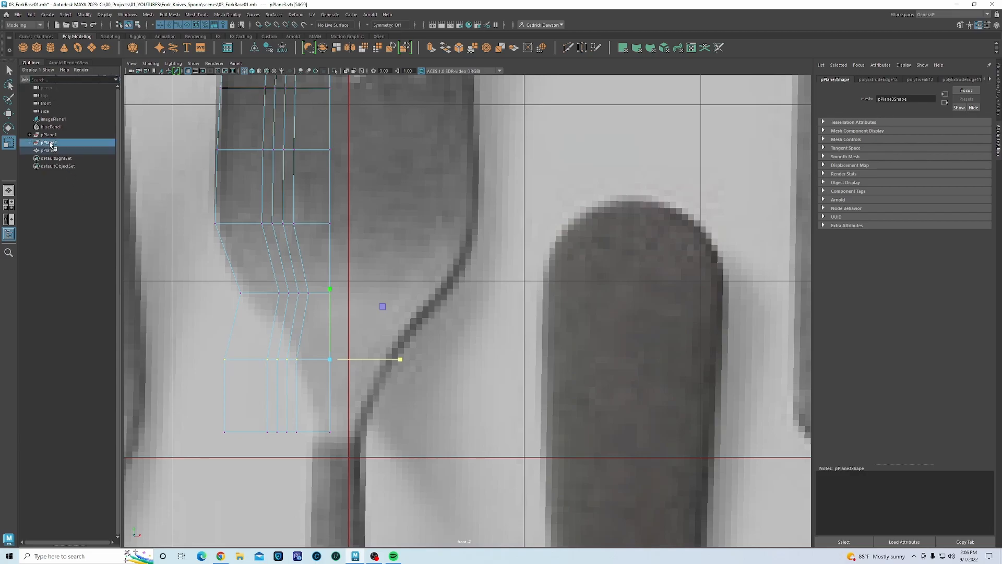
click(51, 127)
- Reselect the pPlane3 fork mesh from the Outliner and enter vertex mode
click(31, 62)
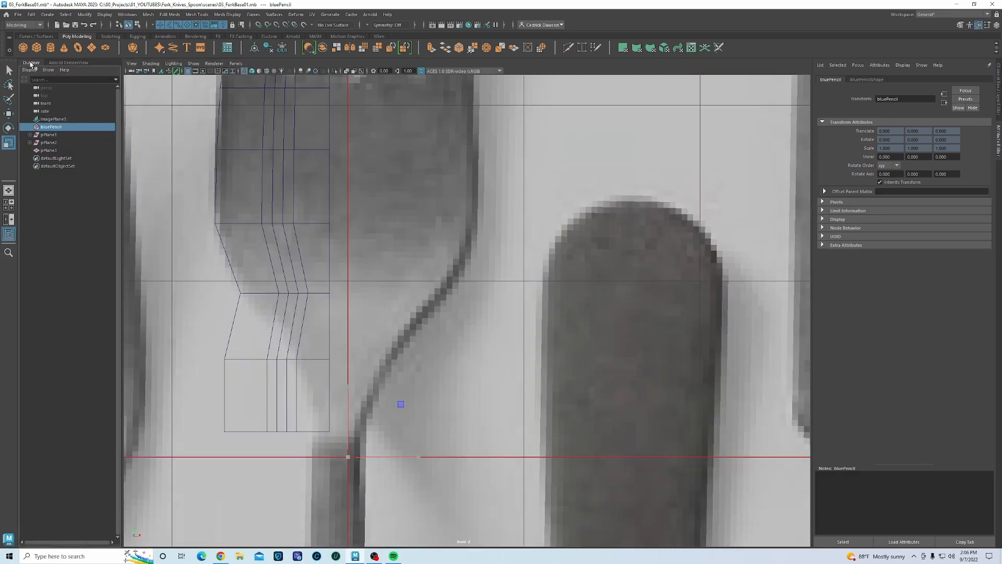
key(e)
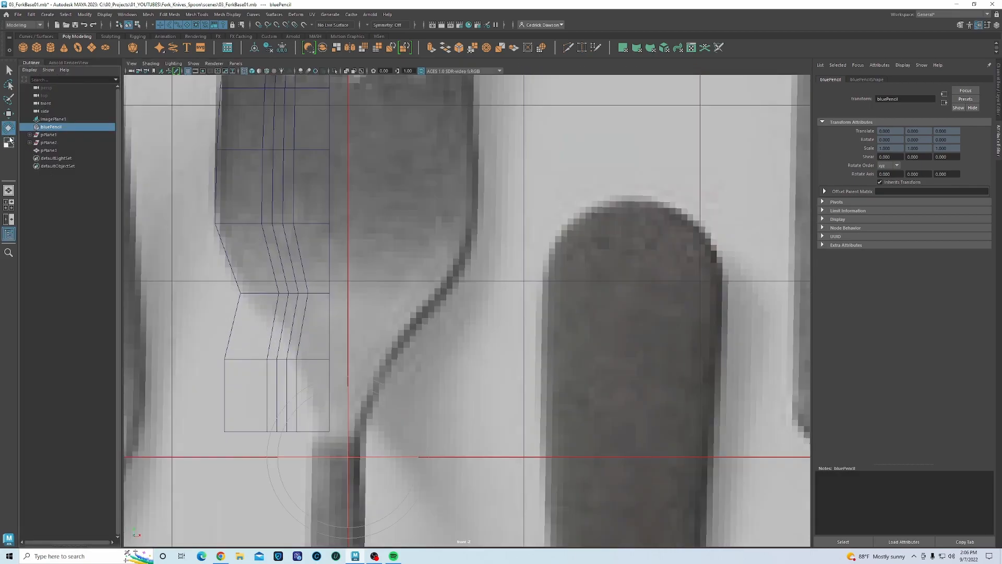
click(10, 142)
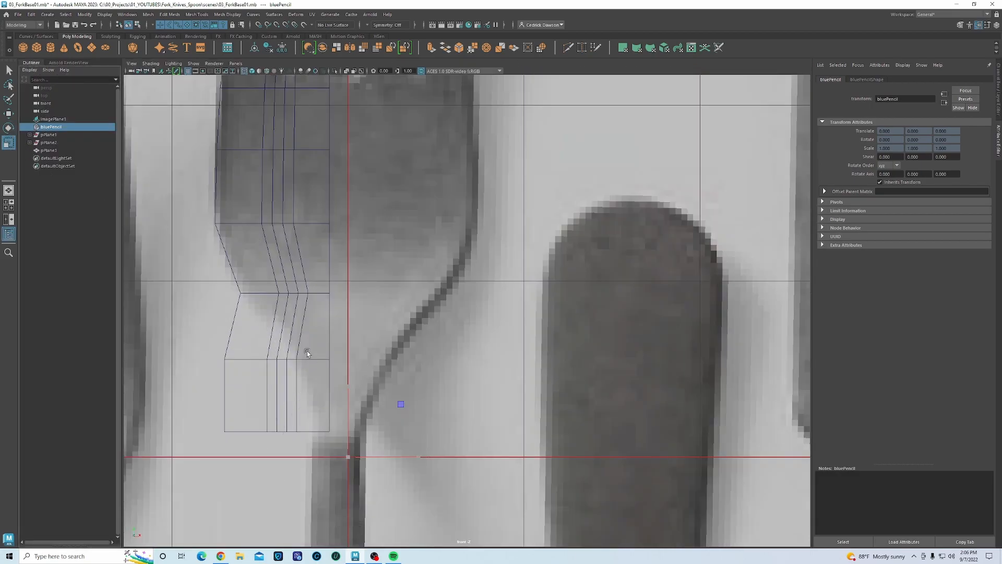
click(233, 358)
click(235, 359)
click(240, 360)
right_drag(243, 360, 226, 359)
- Scale the bottom two vertex rows narrower in X from a pivot snapped to the bottom row
drag(202, 344, 352, 362)
drag(207, 421, 400, 473)
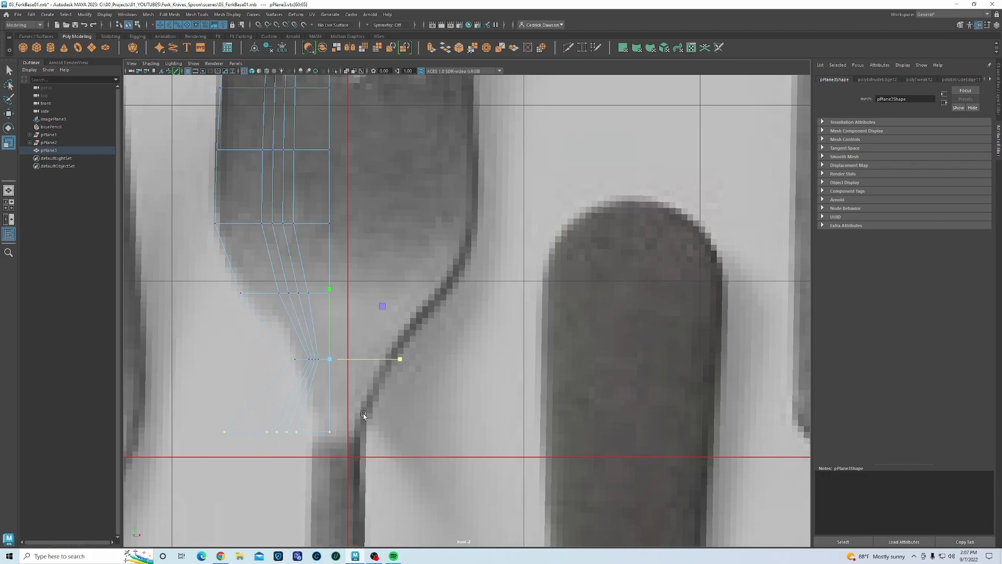
key(d)
key(v)
drag(331, 306, 335, 443)
drag(400, 433, 342, 441)
drag(339, 439, 339, 439)
- Delete an unneeded edge loop across the fork head
alt+middle_drag(284, 317, 294, 347)
mouse_move(337, 283)
alt+middle_down()
mouse_move(320, 264)
mouse_move(326, 275)
alt+middle_up()
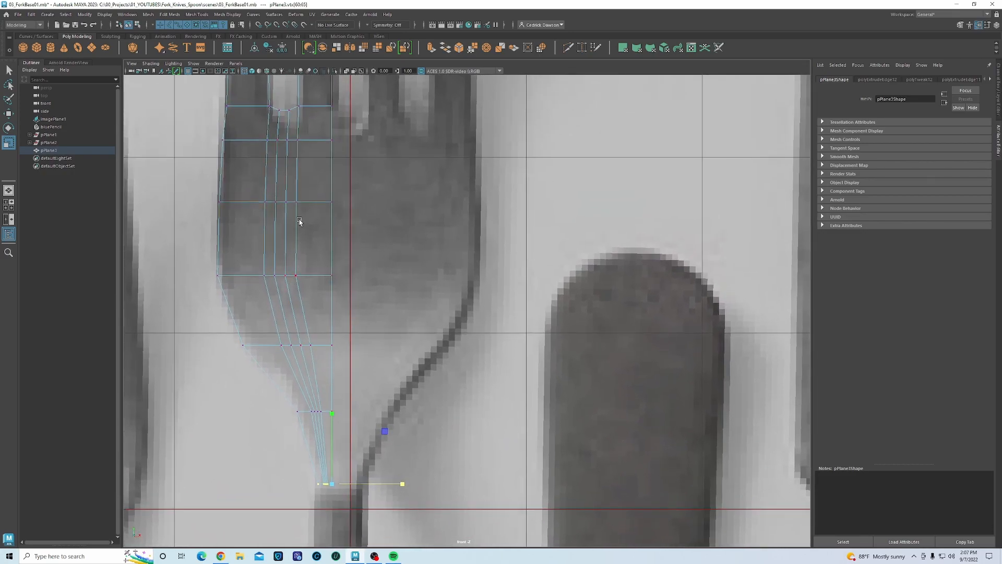
alt+middle_drag(300, 219, 301, 227)
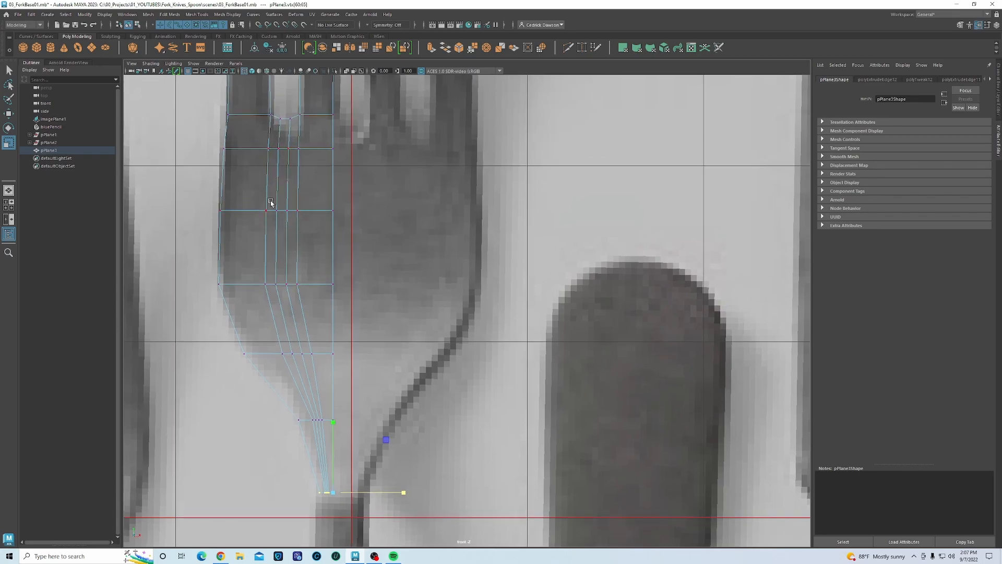
alt+middle_drag(280, 190, 282, 198)
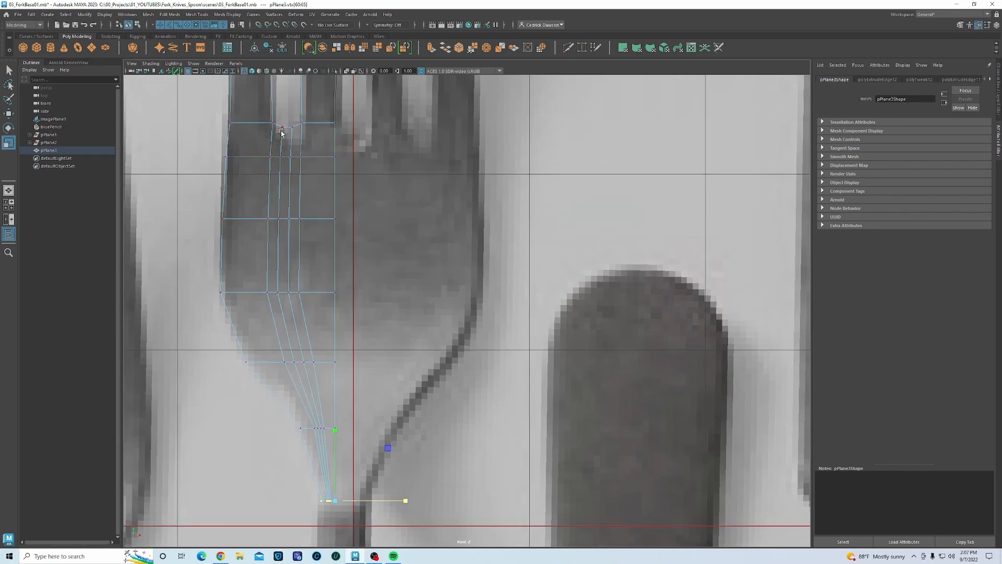
alt+middle_drag(291, 148, 295, 162)
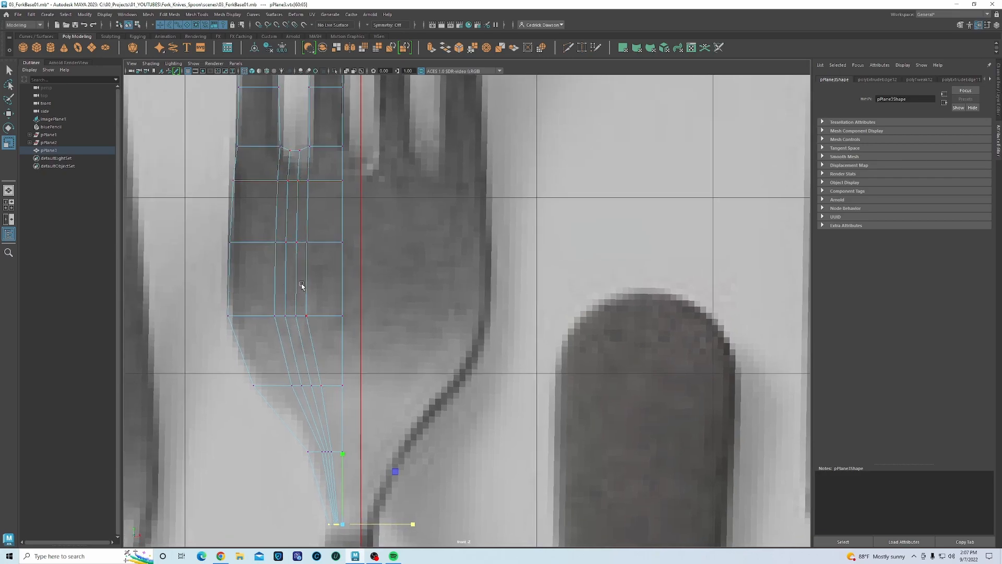
right_click(298, 235)
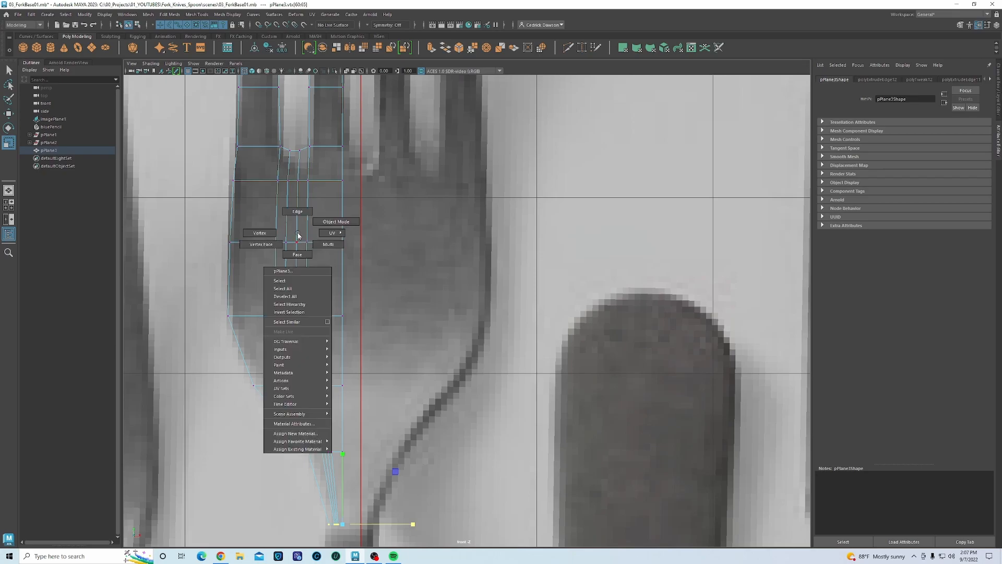
right_drag(299, 236, 297, 211)
click(297, 209)
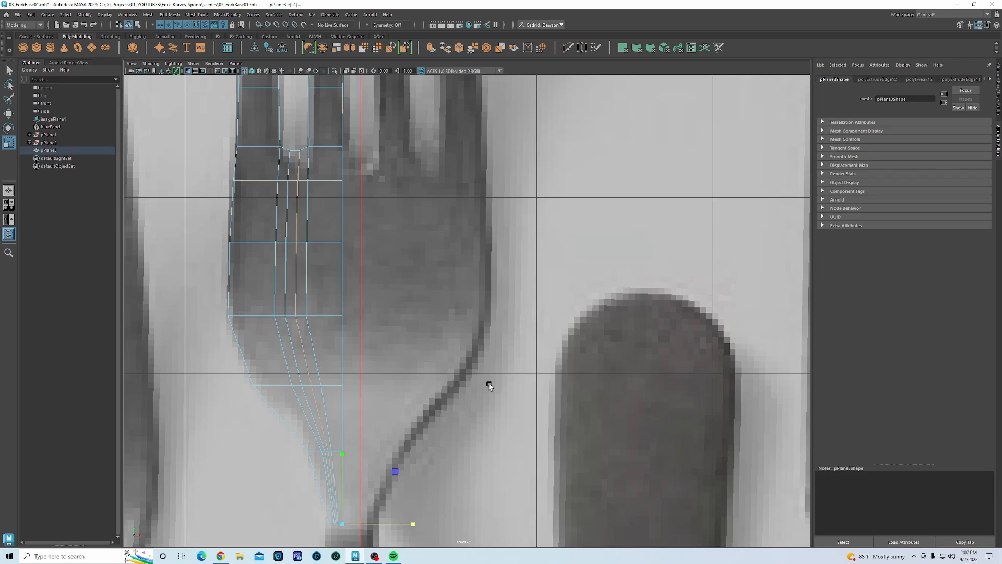
key(Delete)
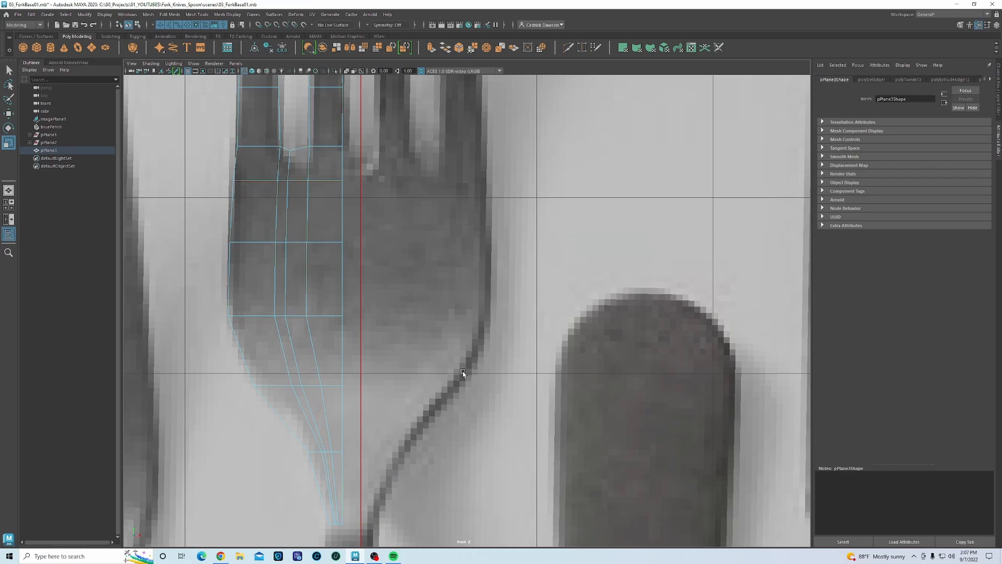
- Select the vertical edge loop running down the fork with the Move tool active
double_click(287, 231)
key(w)
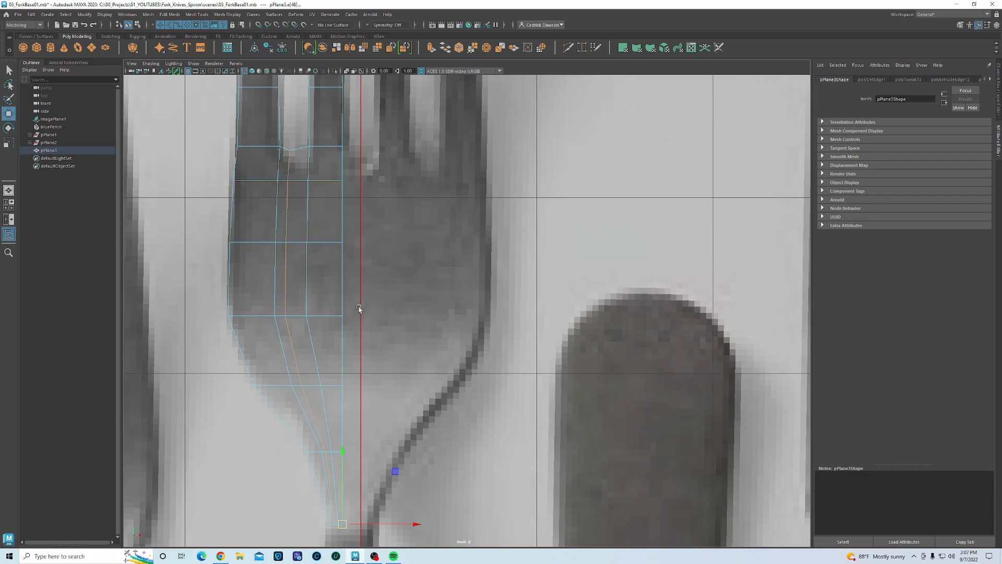
click(373, 271)
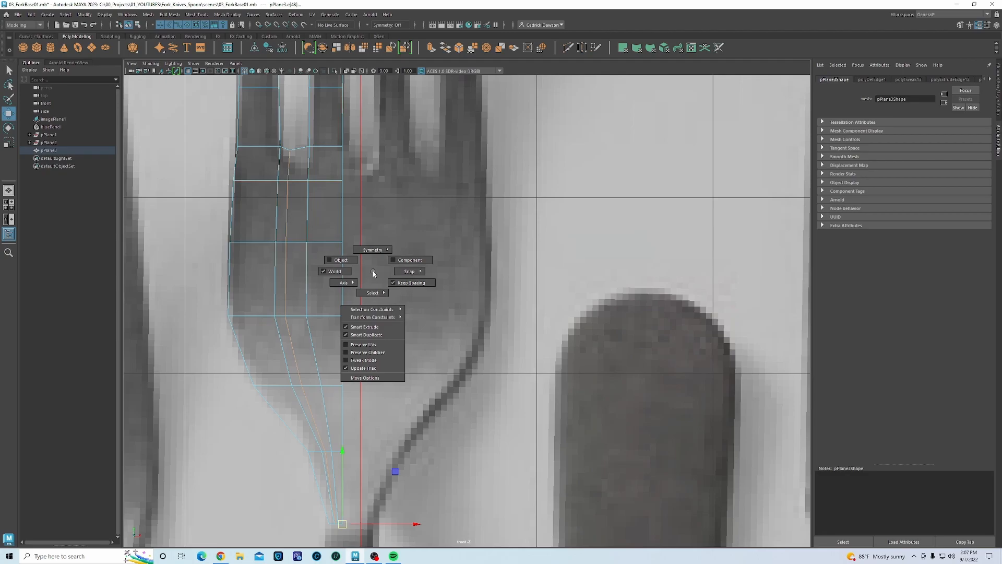
- Reset the Move pivot to the selection centre, close Tool Settings, and nudge the inner column right
click(372, 377)
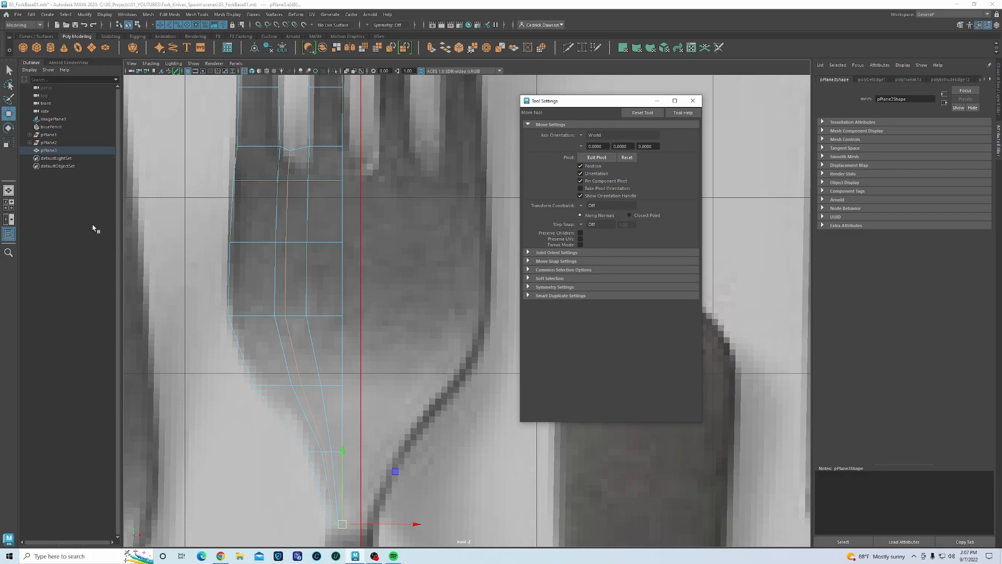
click(11, 114)
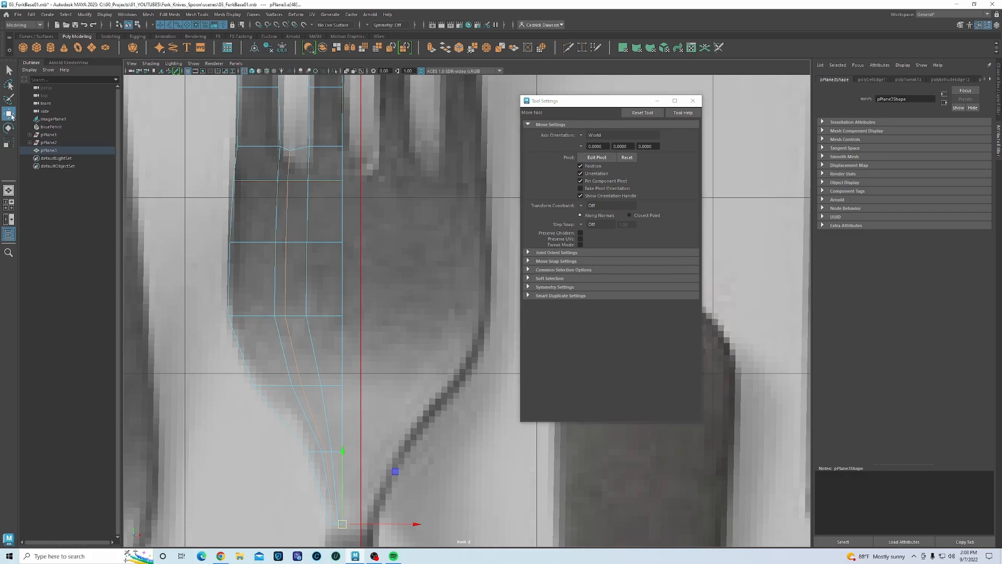
click(628, 158)
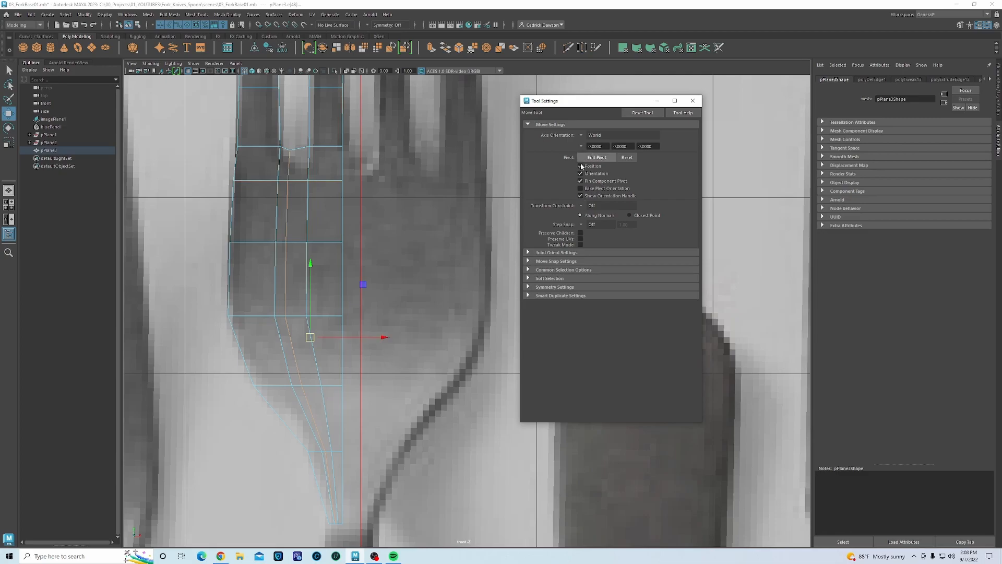
click(693, 101)
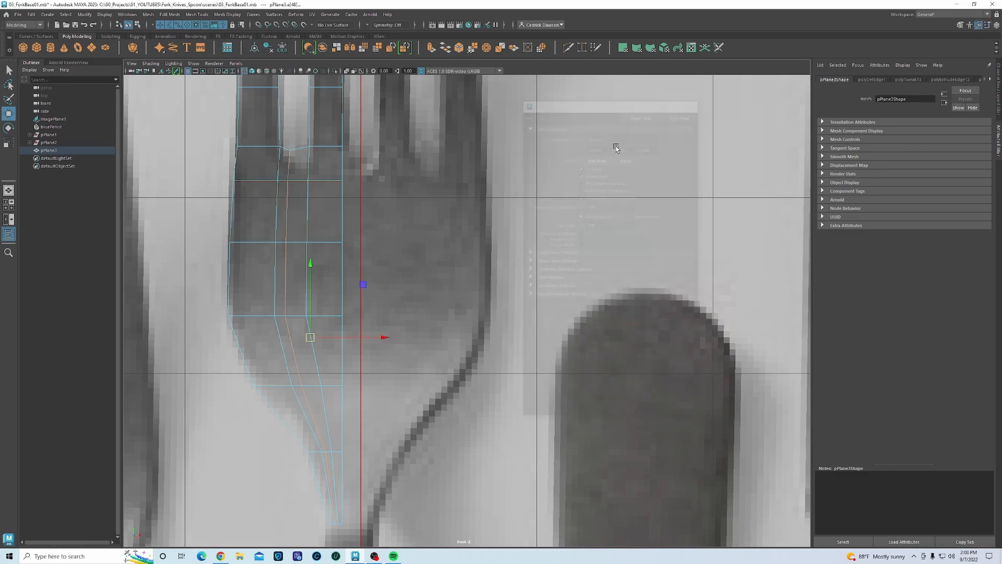
drag(384, 337, 385, 337)
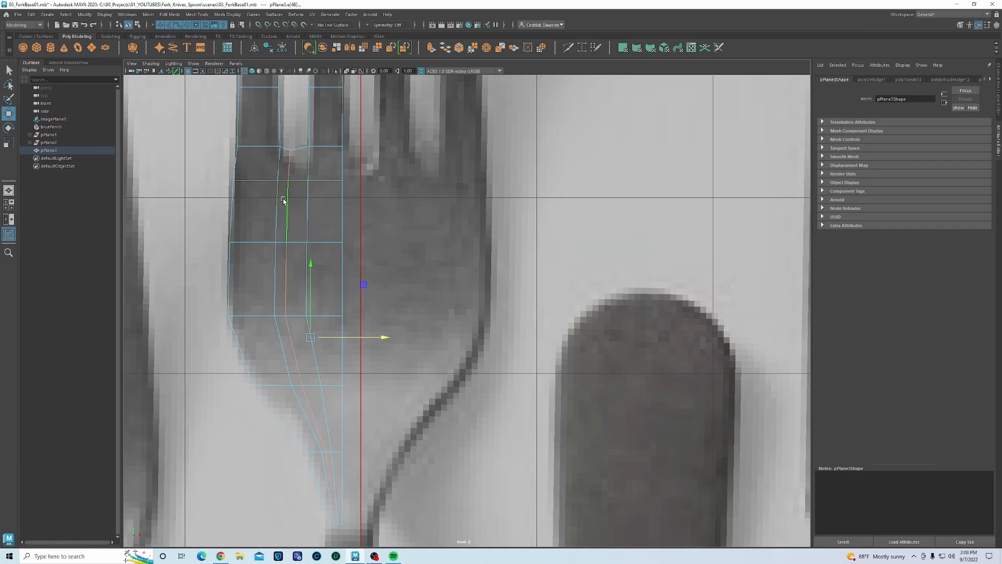
- Pull the notch vertex between the tines down and slightly right
right_drag(286, 202, 261, 201)
click(290, 151)
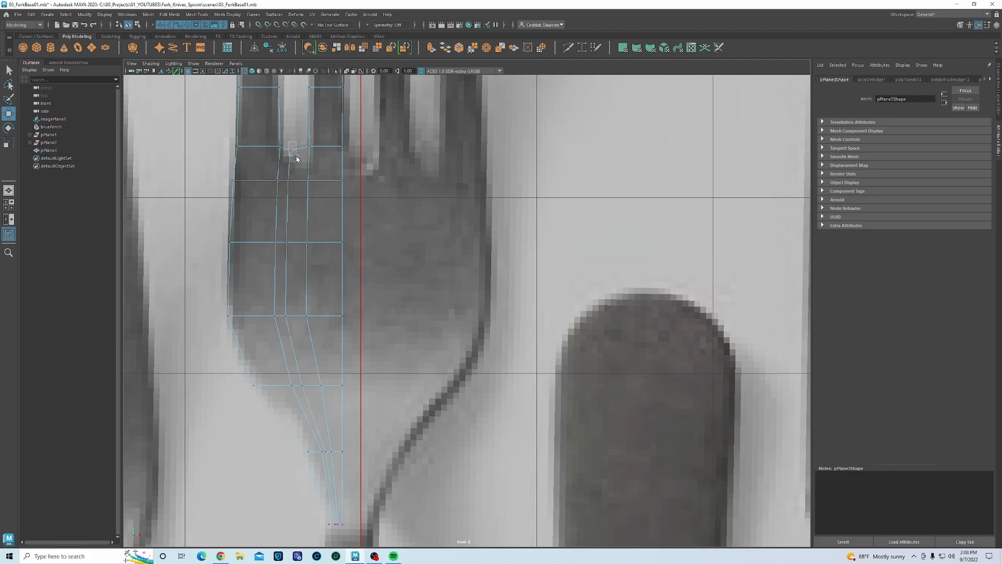
drag(291, 115, 291, 132)
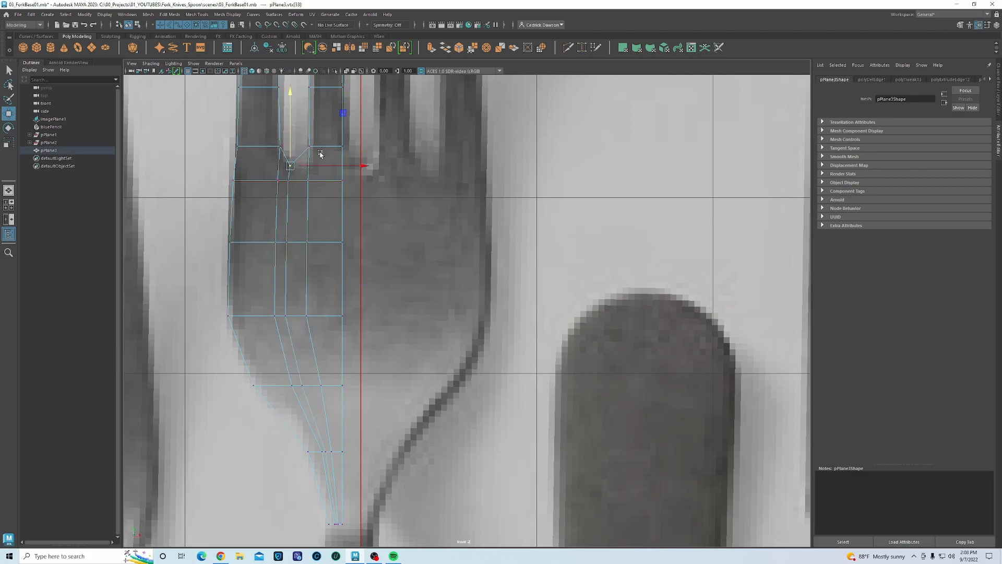
drag(328, 168, 335, 170)
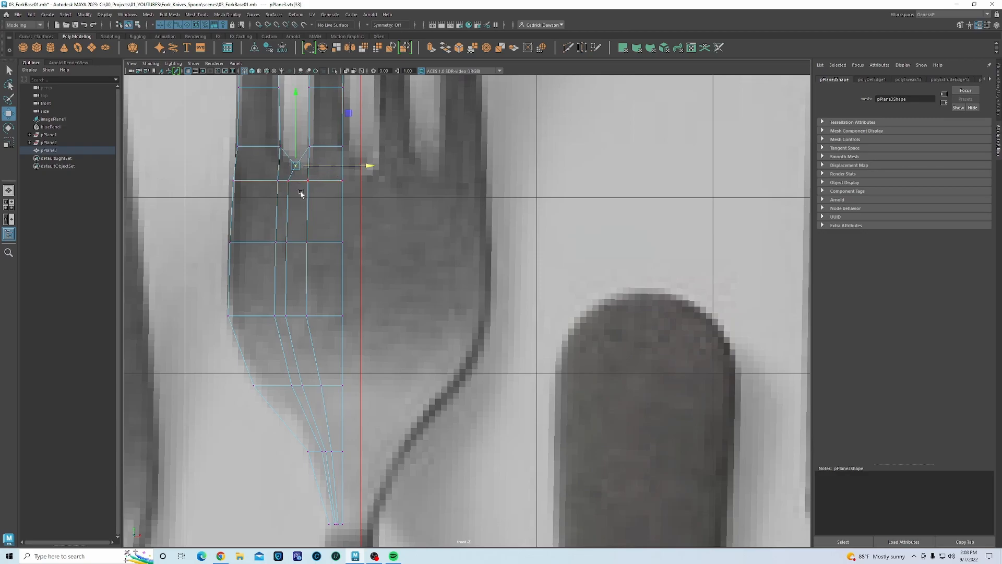
- Check the smooth preview, then shift the three middle-loop vertices right
key(3)
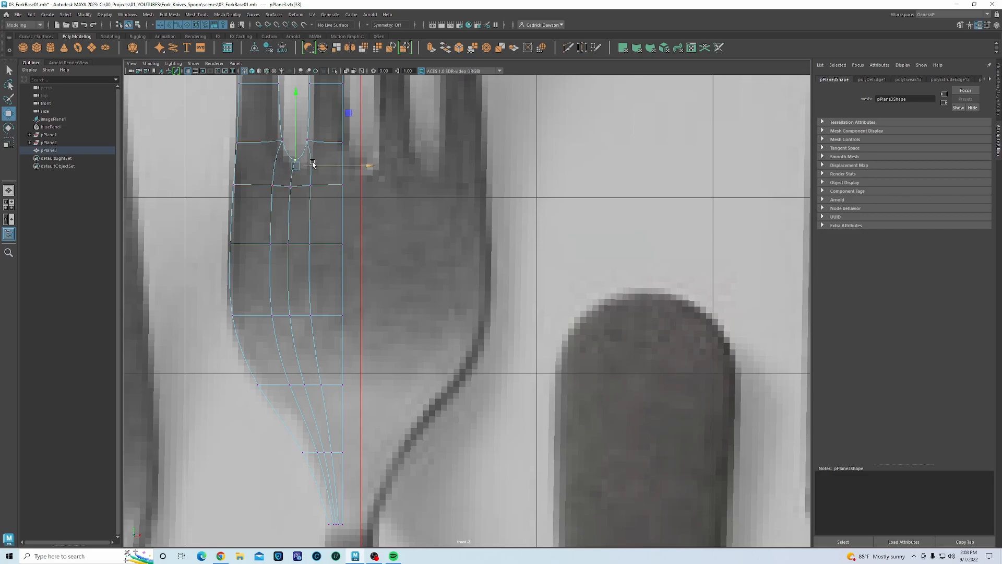
key(1)
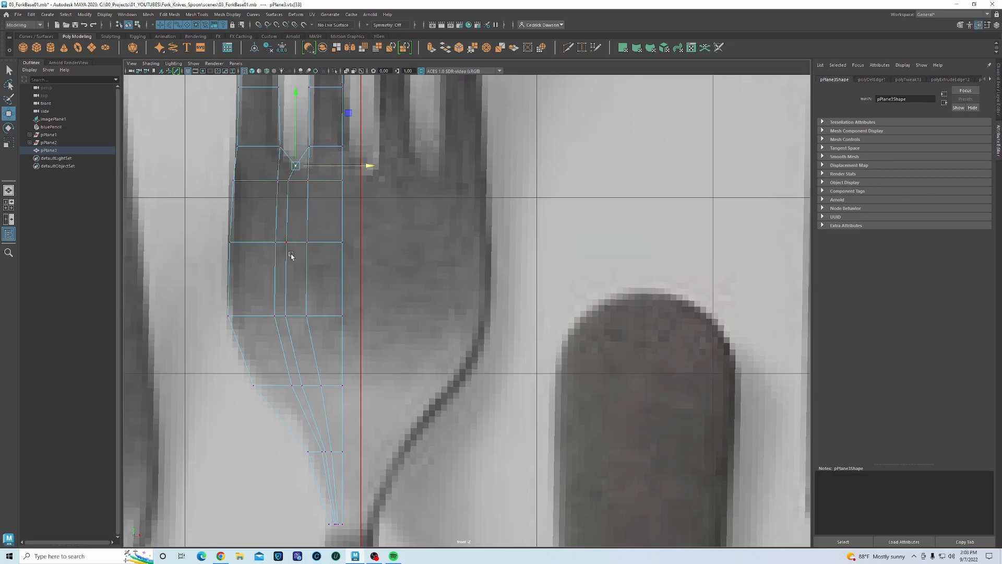
drag(283, 175, 294, 326)
drag(335, 251, 339, 250)
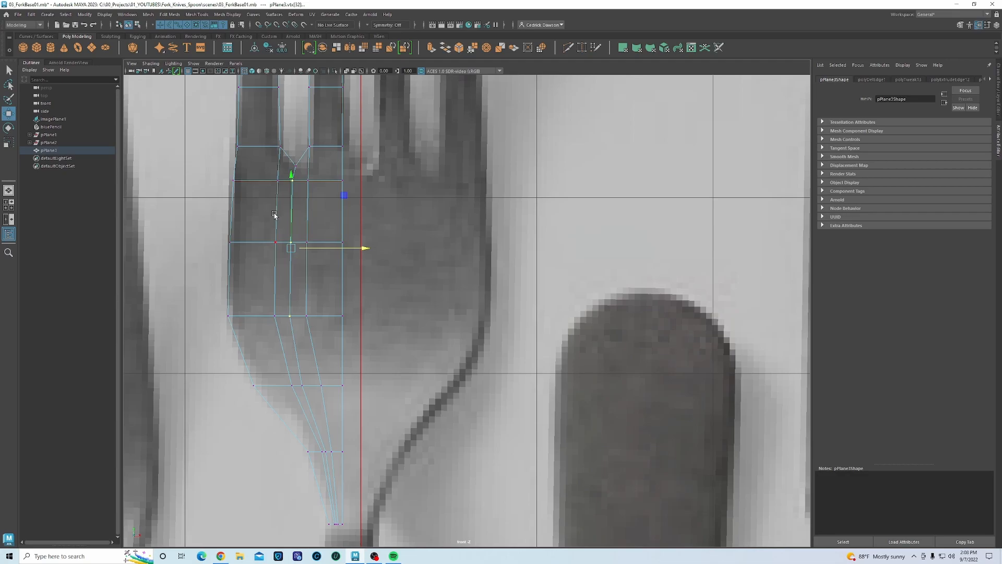
- Select the six edges running down the left column, from the head to the bottom
mouse_move(275, 215)
right_down()
mouse_move(278, 194)
mouse_move(265, 200)
right_up()
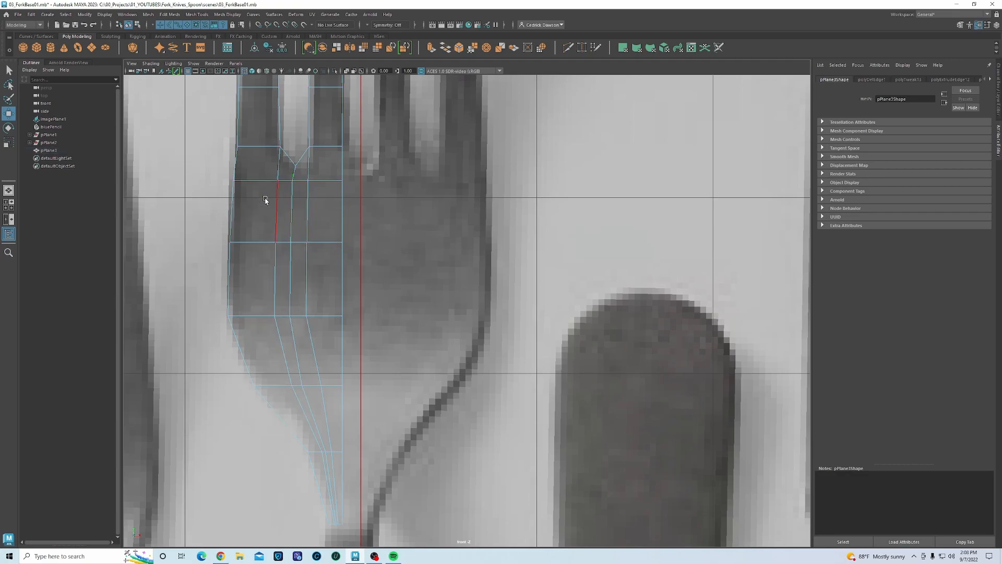
click(280, 161)
click(277, 202)
click(278, 261)
shift+click(281, 331)
shift+click(295, 403)
shift+click(324, 466)
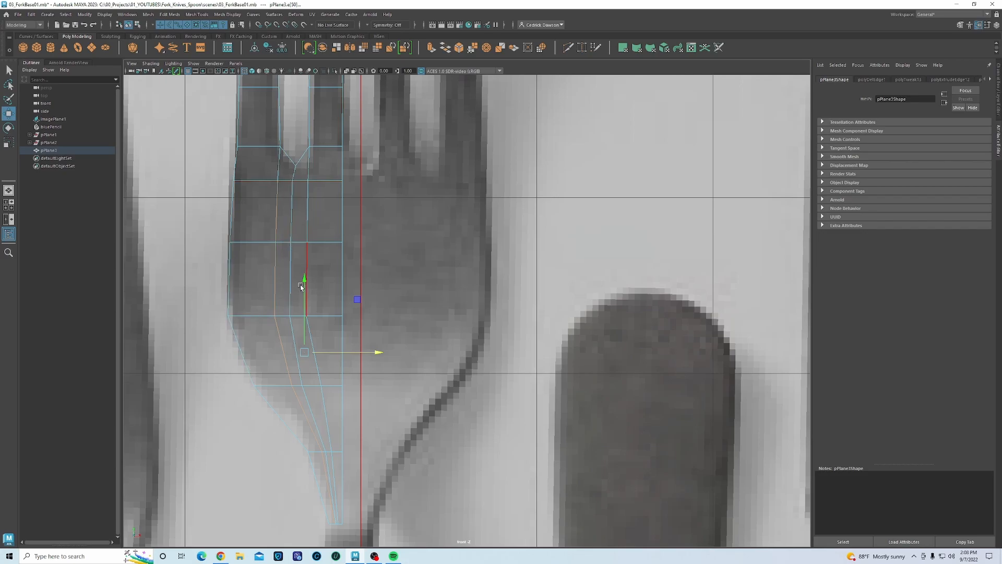
- Try an Offset Edge Loop on a fork-mesh edge, then undo it
click(193, 16)
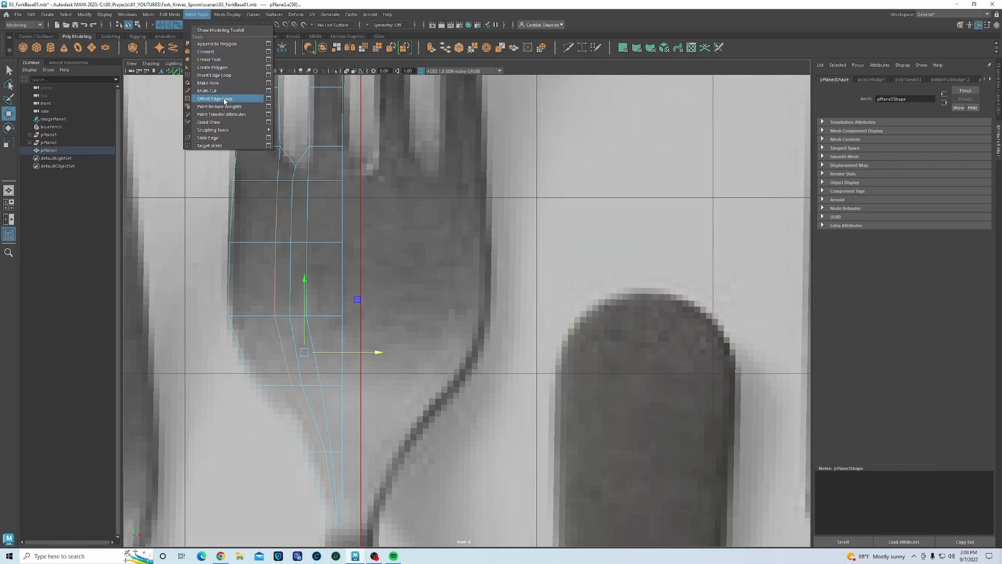
click(223, 99)
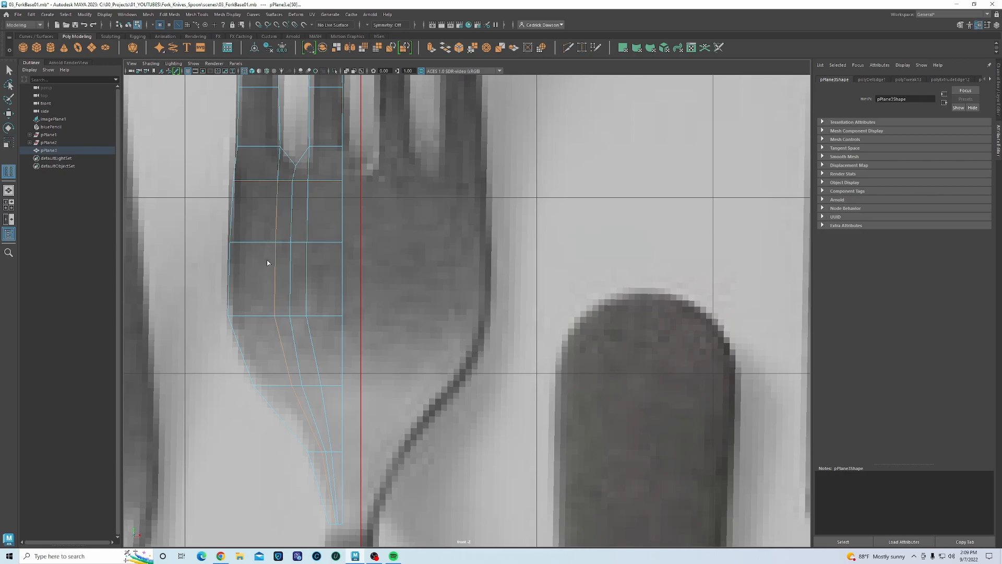
drag(277, 204, 278, 241)
key(ctrl+z)
click(230, 14)
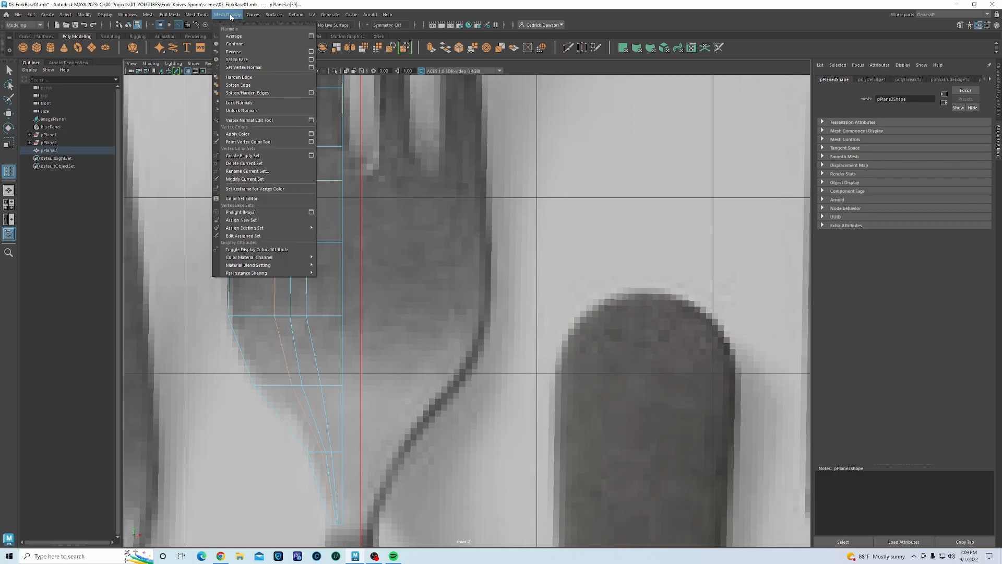
mouse_move(205, 16)
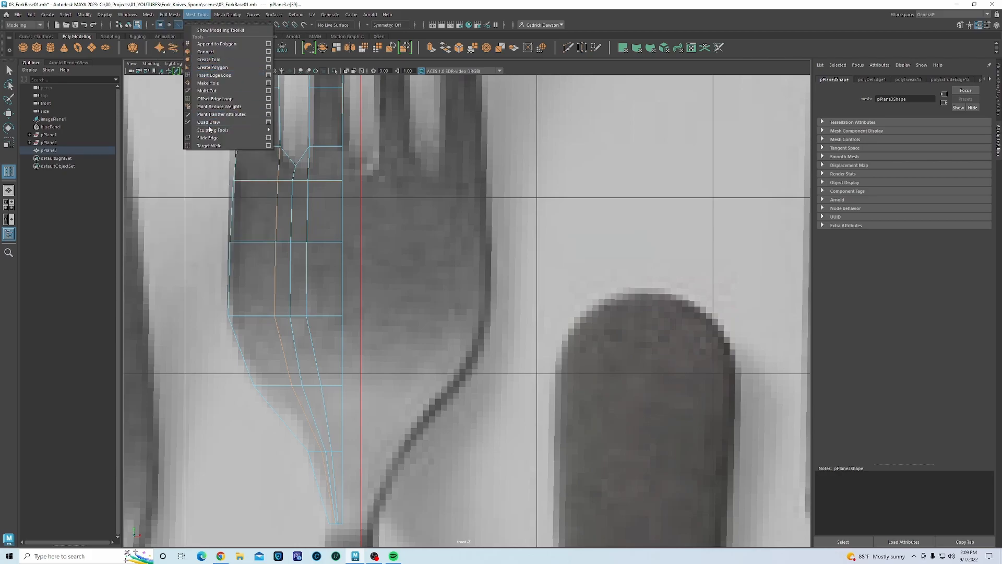
- With Slide Edge, select the left vertical edge loop and slide it outward to the left
click(208, 137)
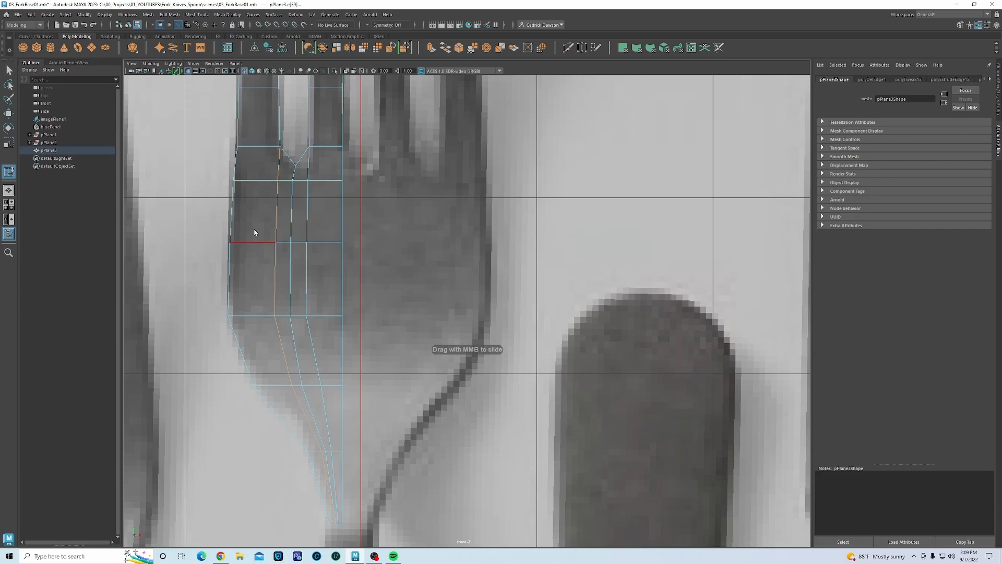
click(277, 290)
shift+click(276, 282)
shift+click(276, 328)
shift+click(301, 413)
shift+click(323, 468)
middle_drag(260, 223, 246, 220)
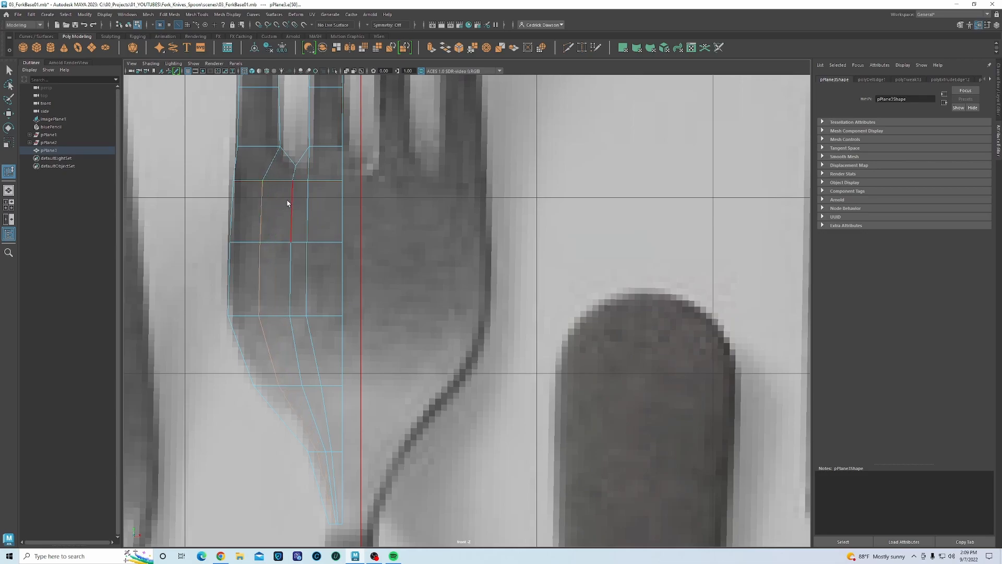
- Slide the right vertical edge loop further right, then return to vertex mode
click(307, 196)
shift+double_click(332, 462)
middle_drag(318, 257, 328, 261)
right_click(306, 221)
right_drag(292, 202, 261, 202)
- Lower the vertex at the tine corner slightly
key(w)
click(312, 147)
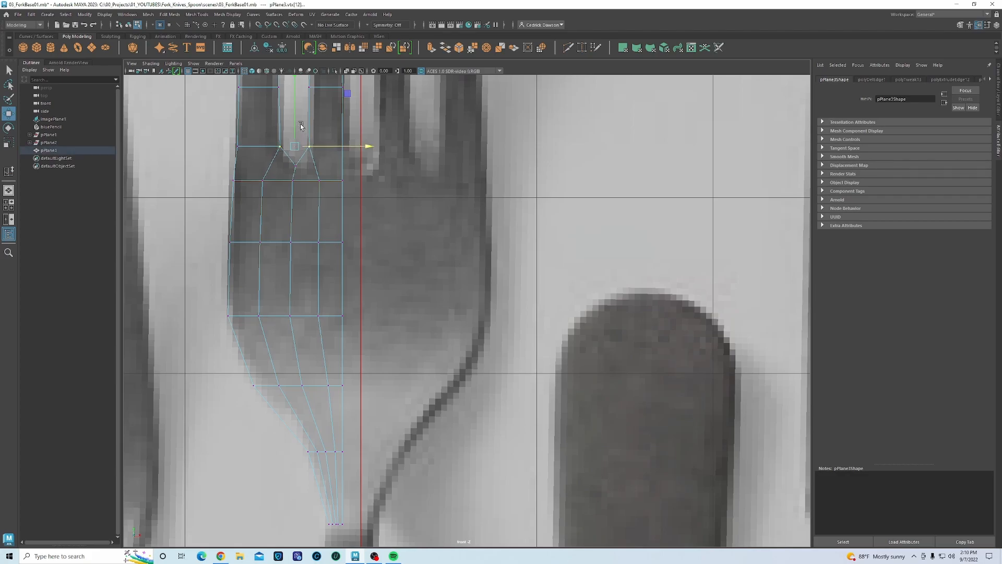
drag(297, 121, 297, 126)
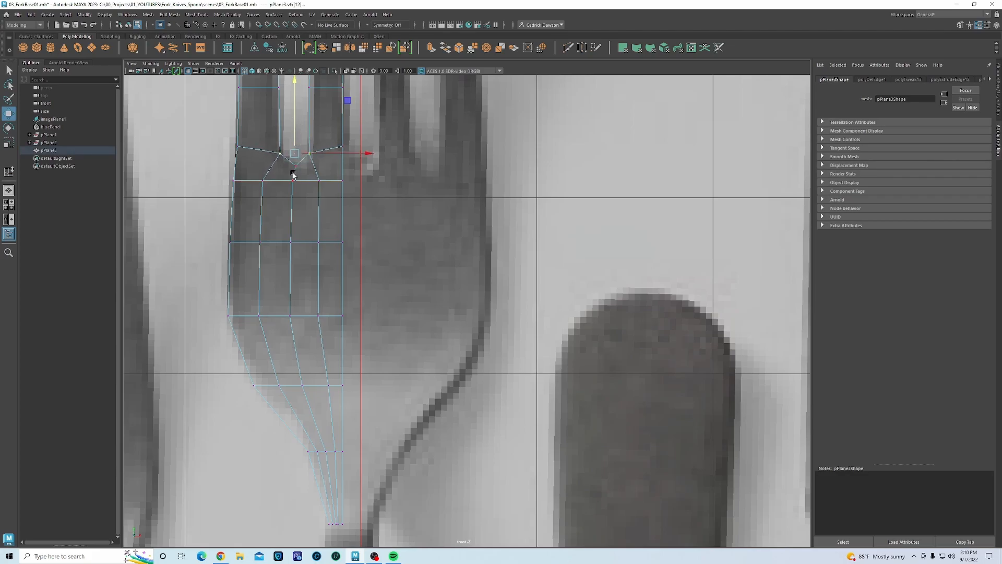
alt+middle_drag(325, 275, 311, 488)
- Select the whole fork object and show it with shaded display (5)
right_drag(302, 157, 325, 149)
scroll(321, 156, down, 3)
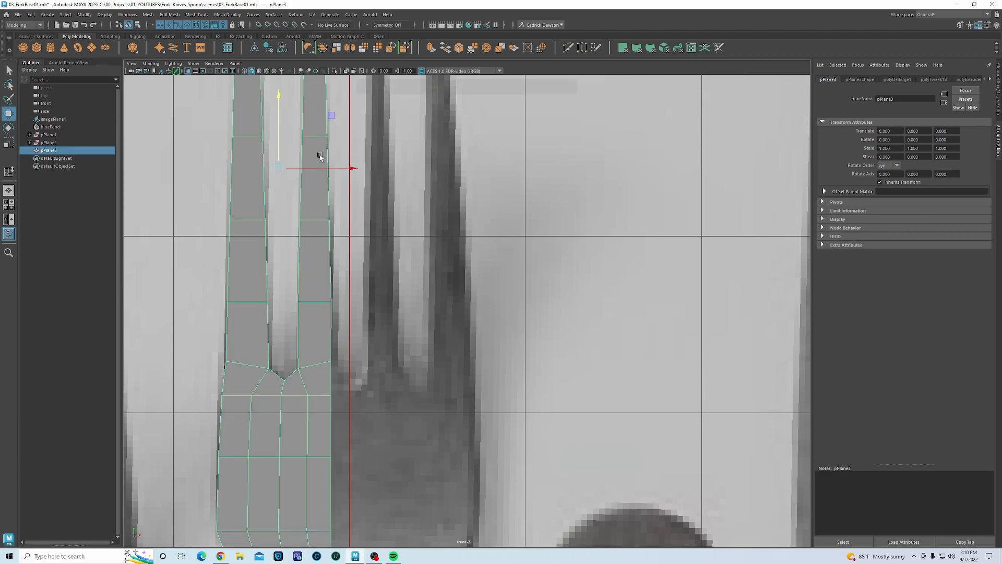
key(5)
scroll(342, 375, down, 2)
alt+middle_drag(321, 270, 321, 273)
alt+middle_drag(357, 225, 356, 281)
alt+right_drag(356, 280, 392, 292)
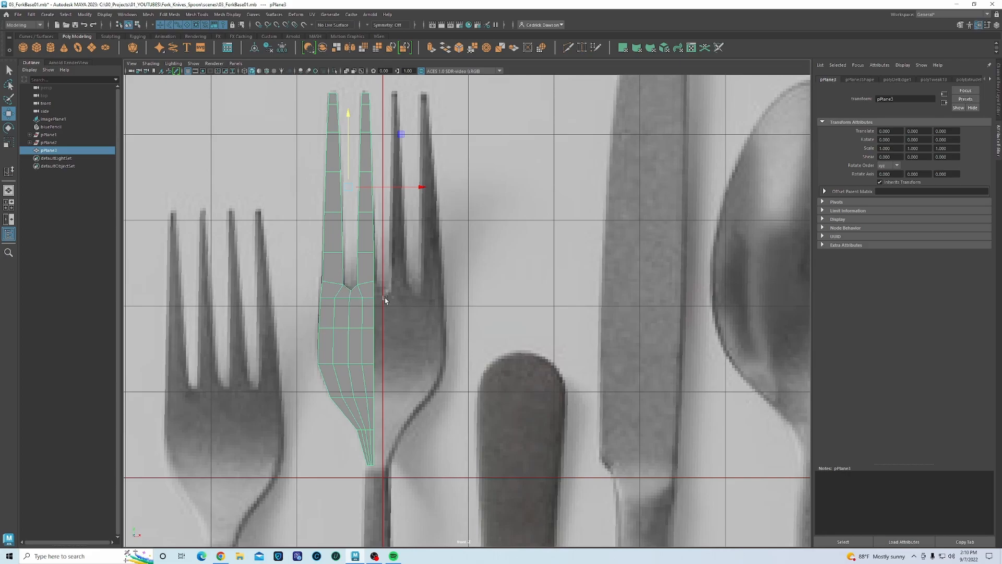
scroll(414, 307, up, 1)
scroll(415, 307, up, 1)
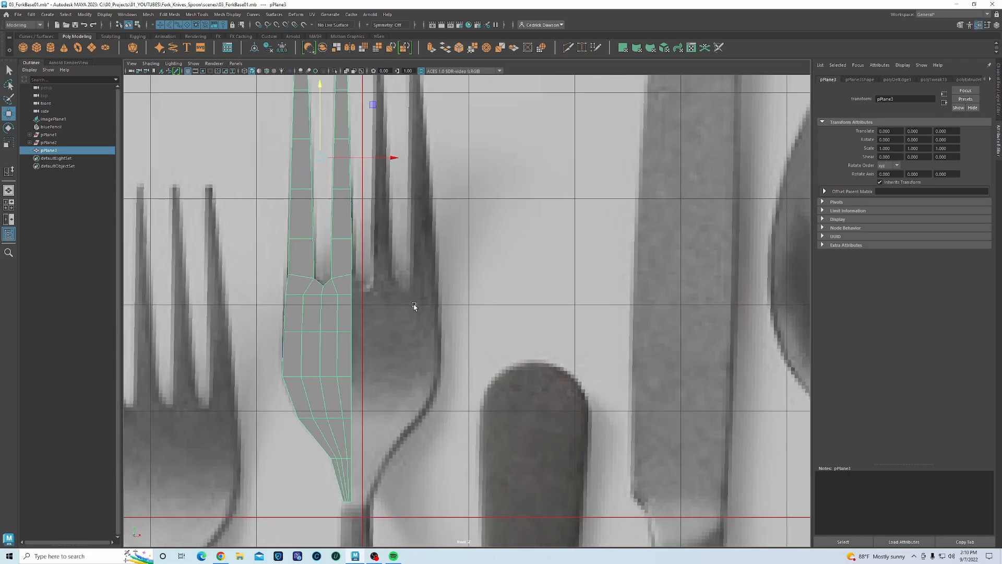
scroll(343, 271, up, 1)
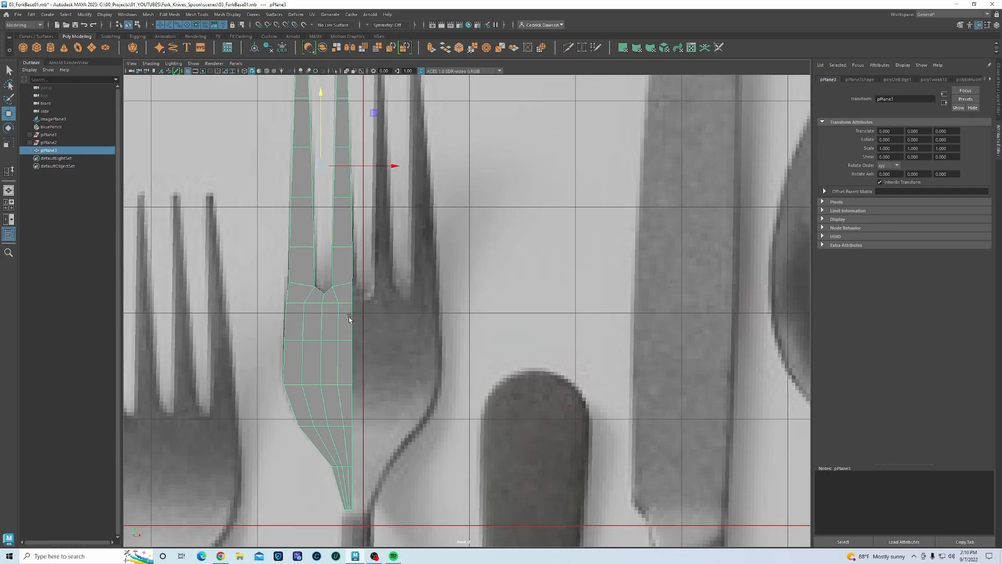
scroll(337, 260, up, 1)
scroll(336, 306, up, 1)
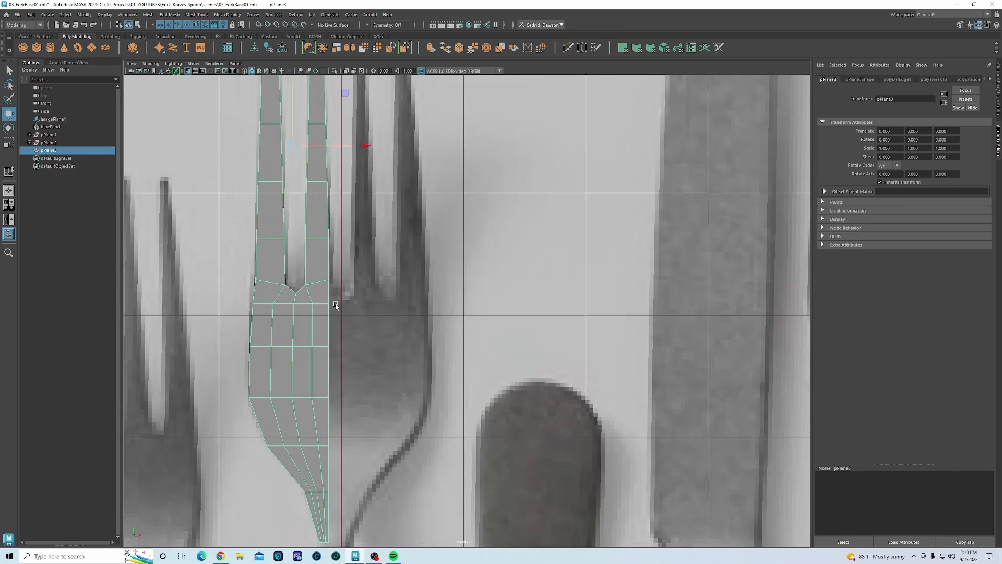
scroll(336, 306, up, 1)
alt+middle_drag(297, 314, 293, 365)
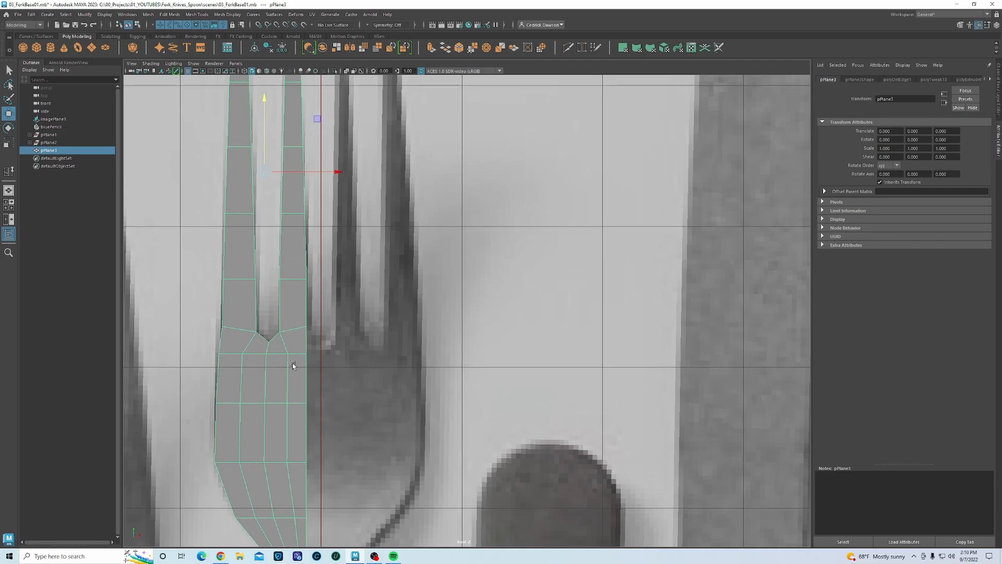
- Snap the fork mesh's pivot onto the origin centre line
key(d)
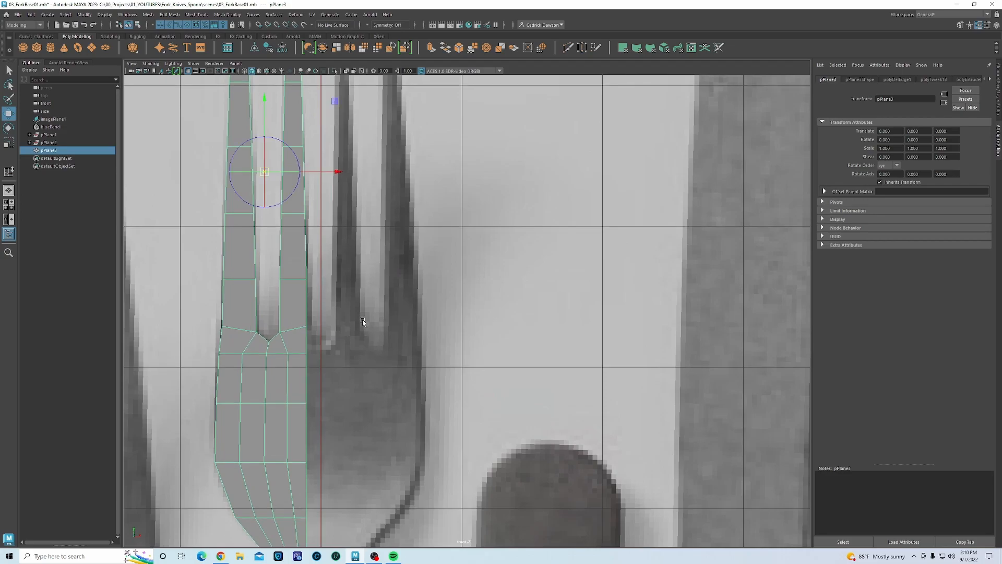
drag(333, 173, 337, 176)
key(d)
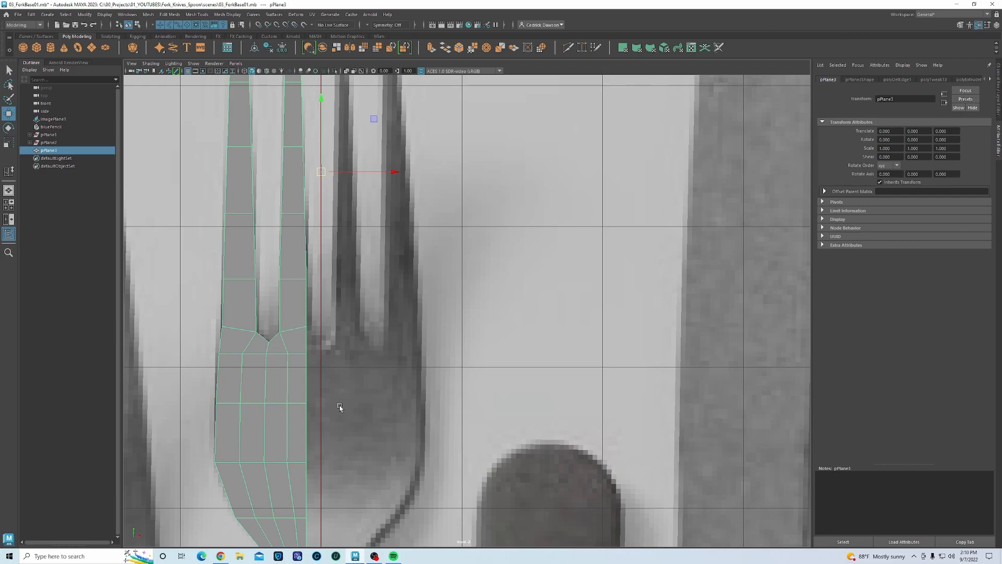
alt+middle_drag(344, 399, 332, 329)
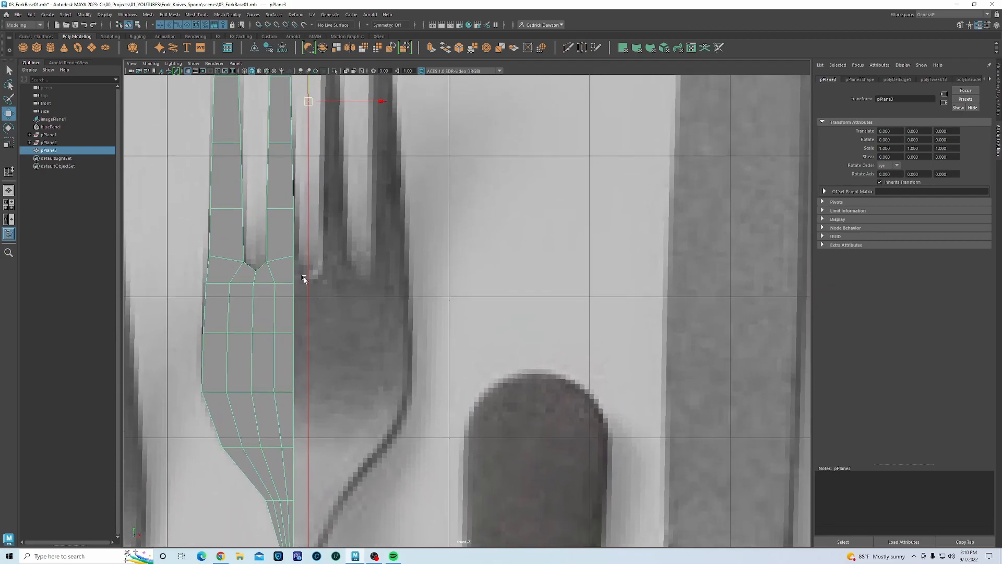
- Sketch red guide strokes over the fork tines, undo them, and return to the Move tool
click(175, 71)
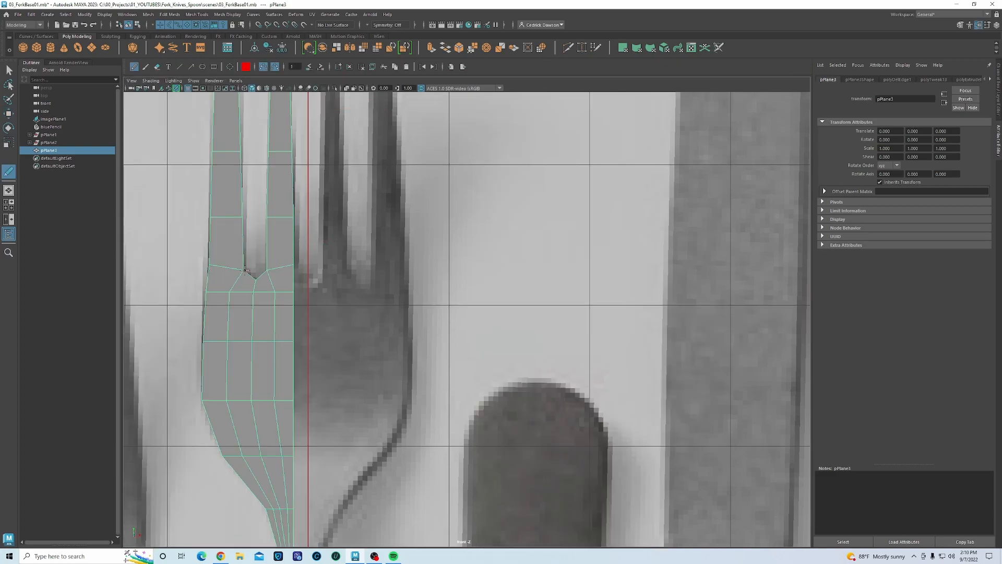
mouse_move(245, 270)
mouse_down()
mouse_move(254, 278)
mouse_move(319, 270)
mouse_up()
key(ctrl+z)
key(ctrl+z)
drag(259, 294, 268, 388)
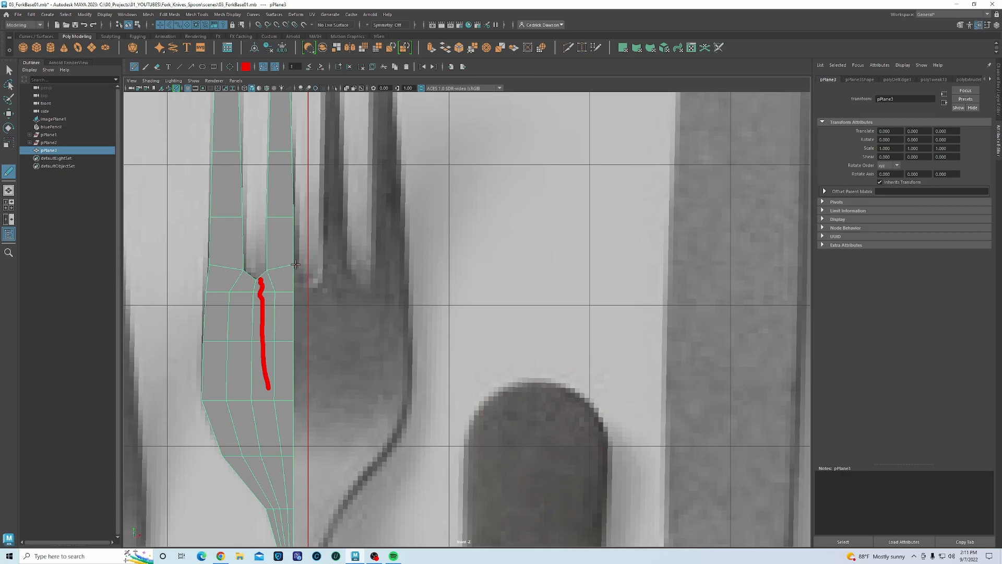
drag(308, 283, 307, 299)
key(ctrl+z)
key(ctrl+z)
key(w)
alt+middle_drag(288, 304, 266, 372)
alt+middle_drag(277, 327, 265, 321)
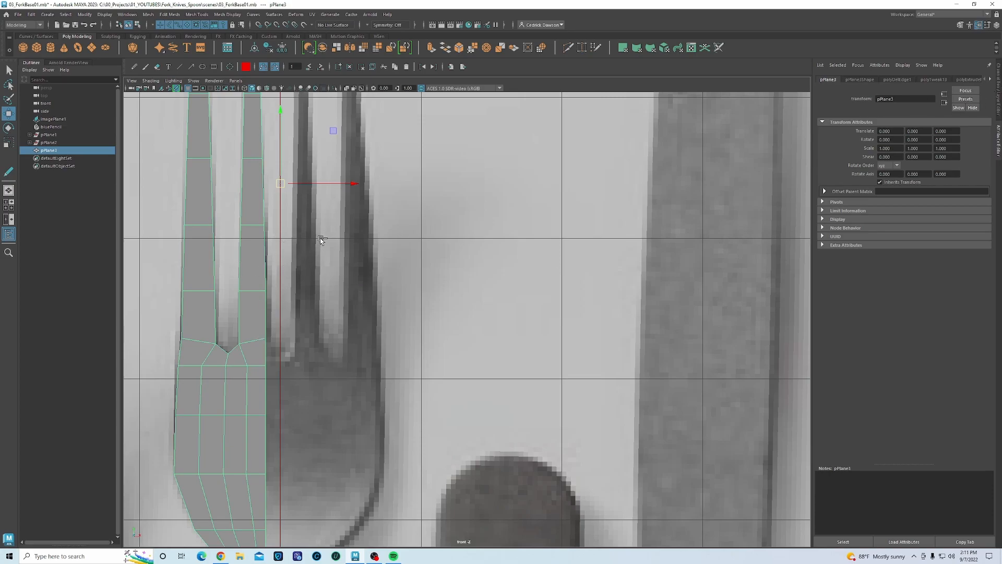
- Duplicate the half fork-head mesh and mirror the copy with Scale X -1
key(ctrl+d)
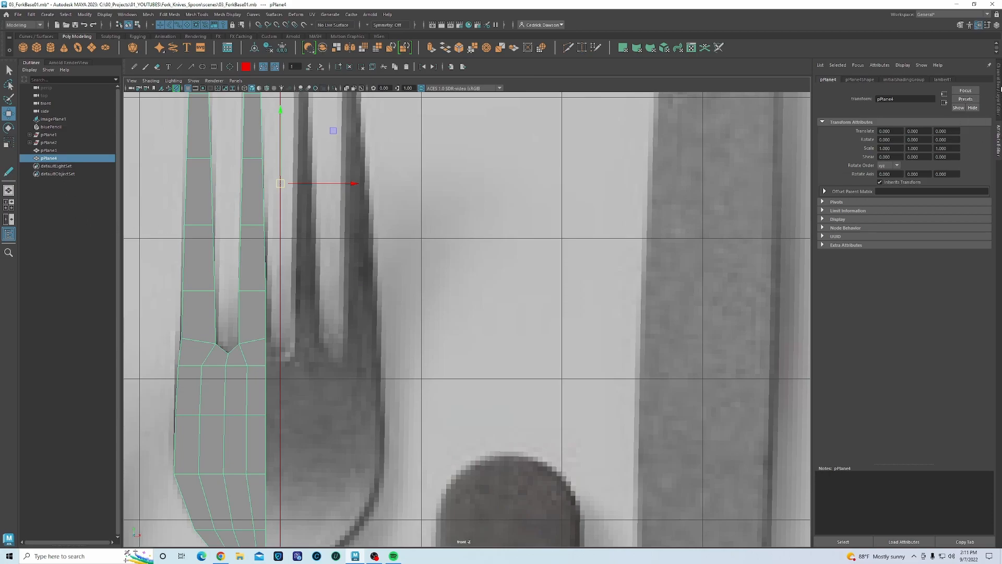
click(999, 94)
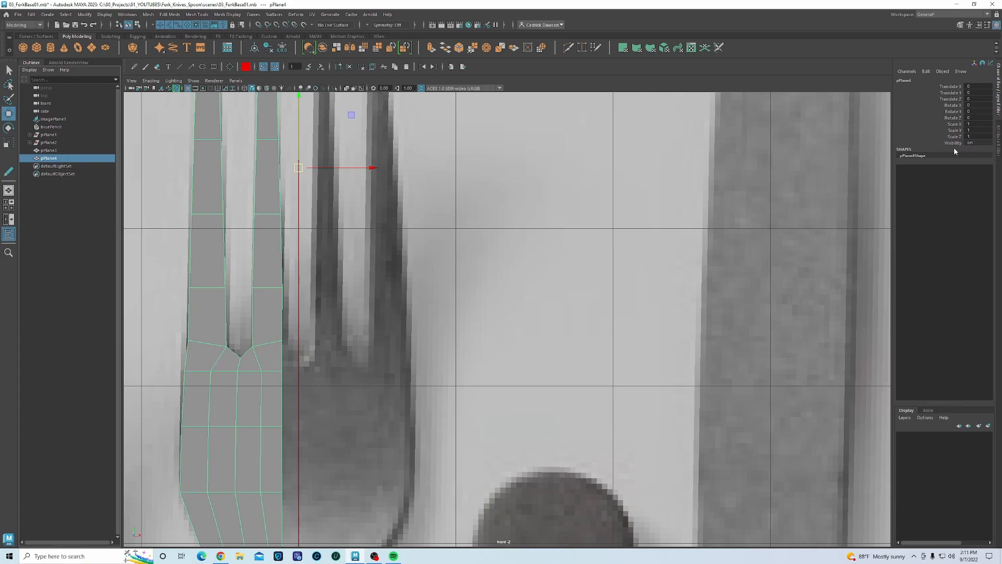
click(971, 123)
text(-1)
key(Return)
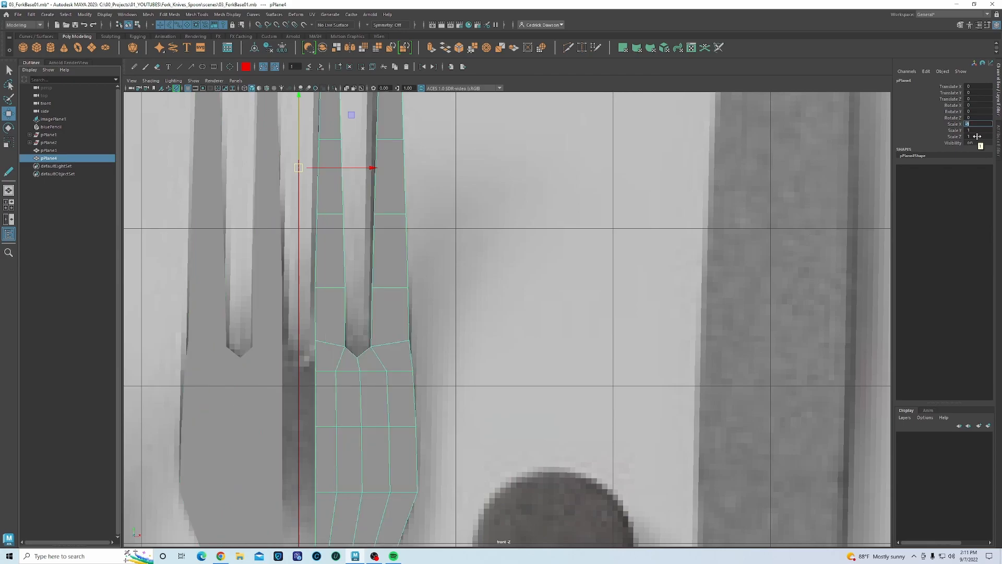
- Slide the mirrored copy pPlane4 left along X to -0.073 so it meets the other half
alt+middle_drag(340, 447, 370, 410)
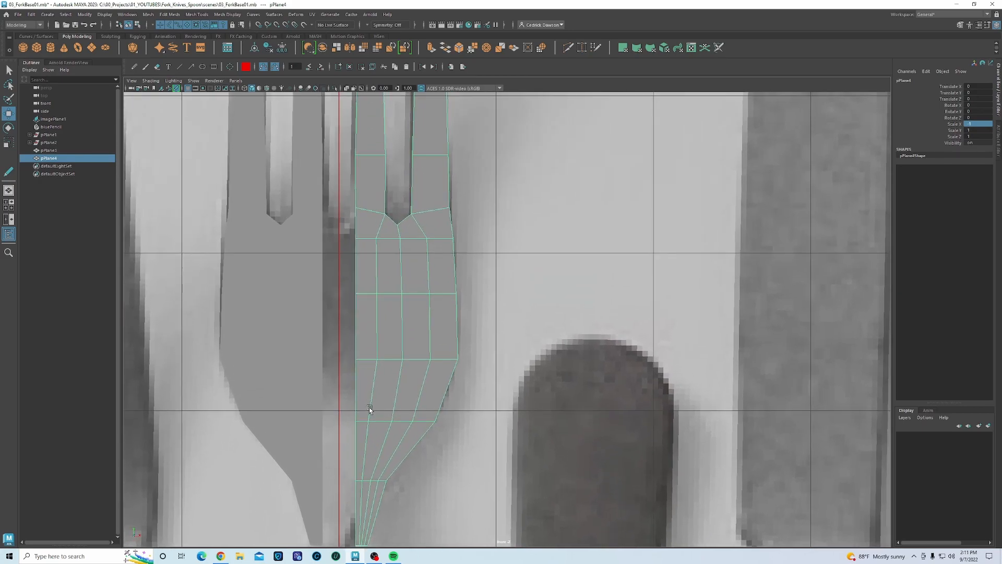
scroll(349, 475, down, 5)
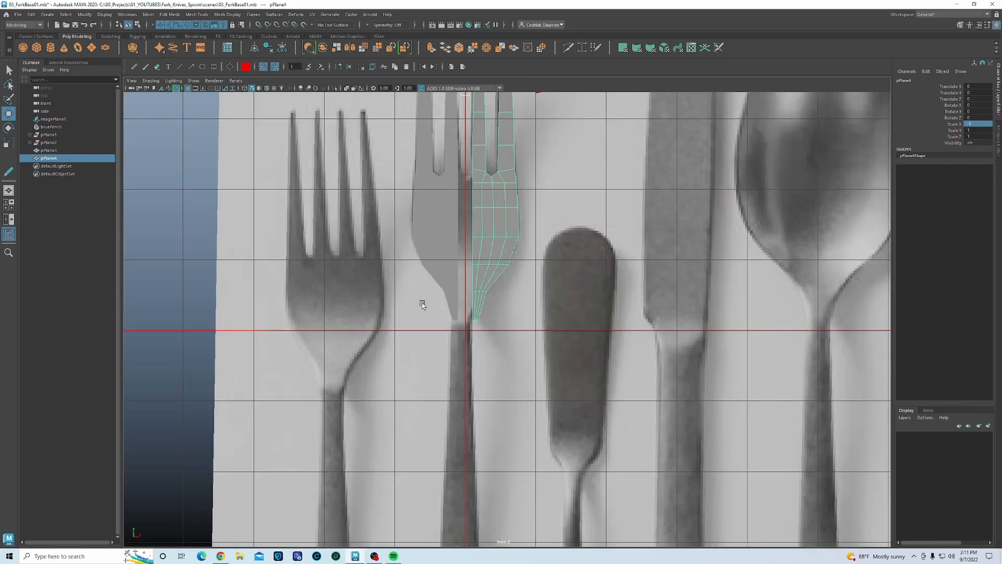
alt+middle_drag(484, 269, 449, 326)
scroll(446, 361, up, 2)
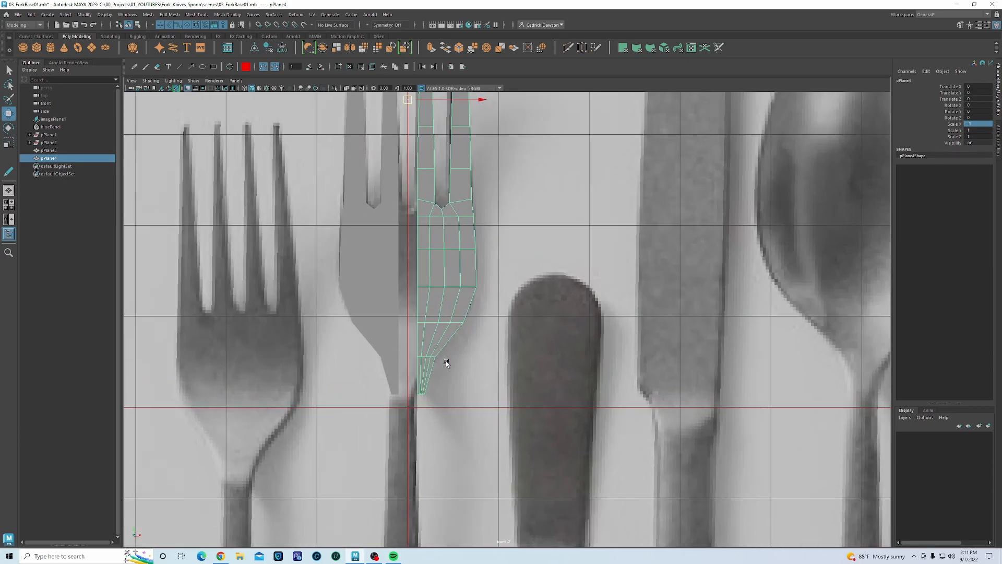
alt+middle_drag(476, 81, 478, 157)
drag(489, 173, 483, 172)
alt+middle_drag(449, 212, 447, 225)
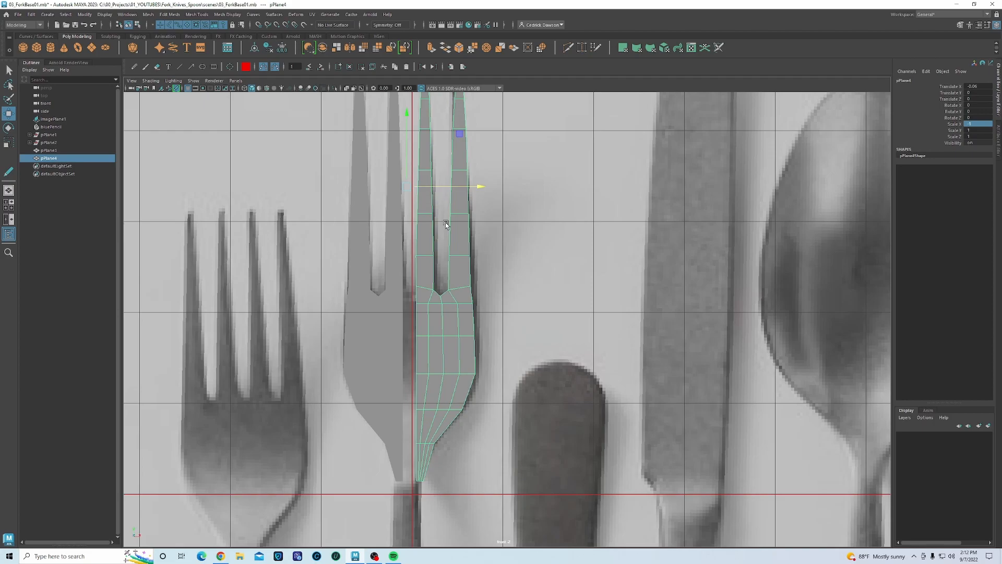
alt+middle_drag(469, 380, 479, 269)
alt+middle_drag(500, 135, 503, 166)
drag(507, 129, 510, 128)
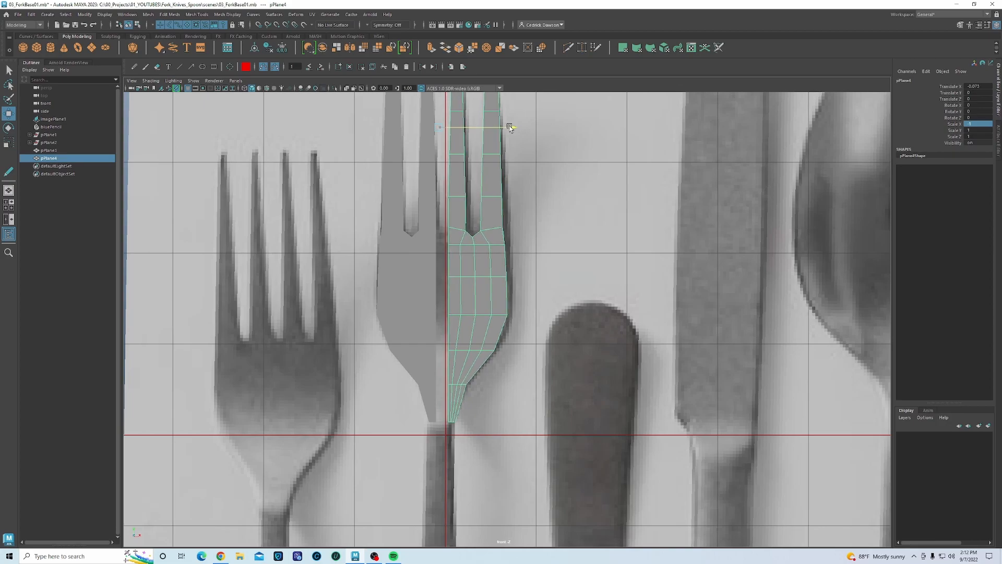
scroll(499, 326, up, 4)
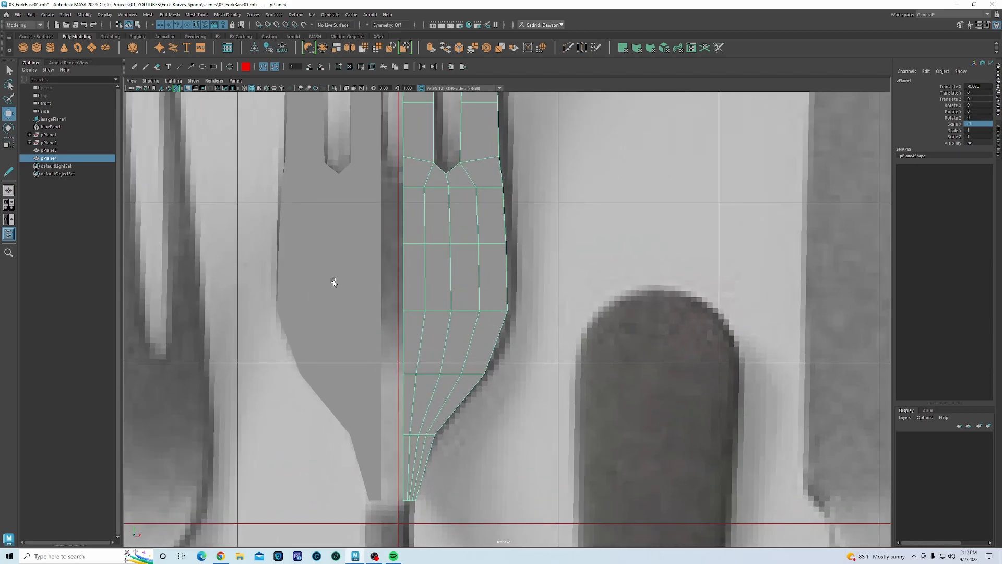
- Combine the two fork halves pPlane3 and pPlane4 into one mesh, pPlane5
click(333, 282)
shift+click(428, 242)
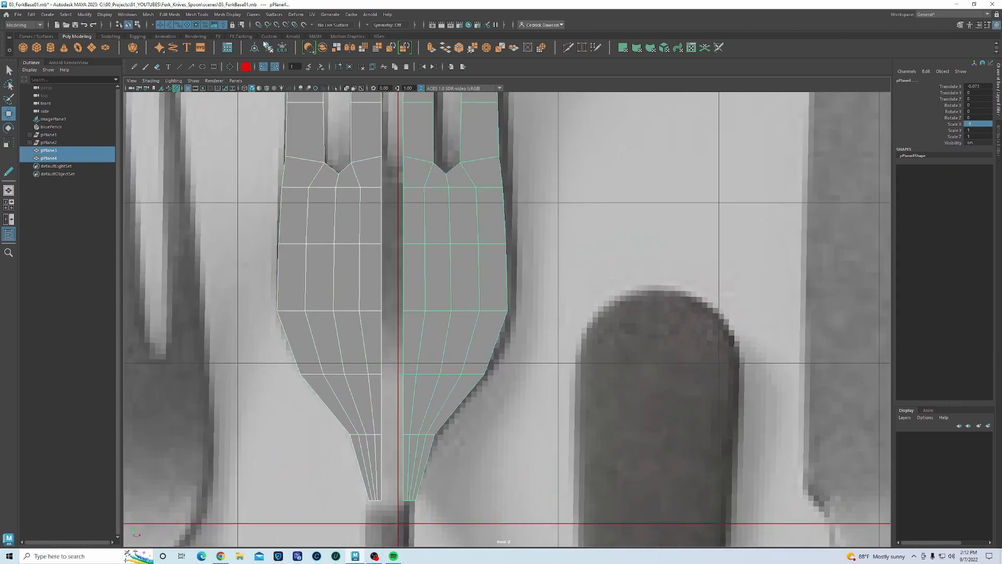
click(151, 18)
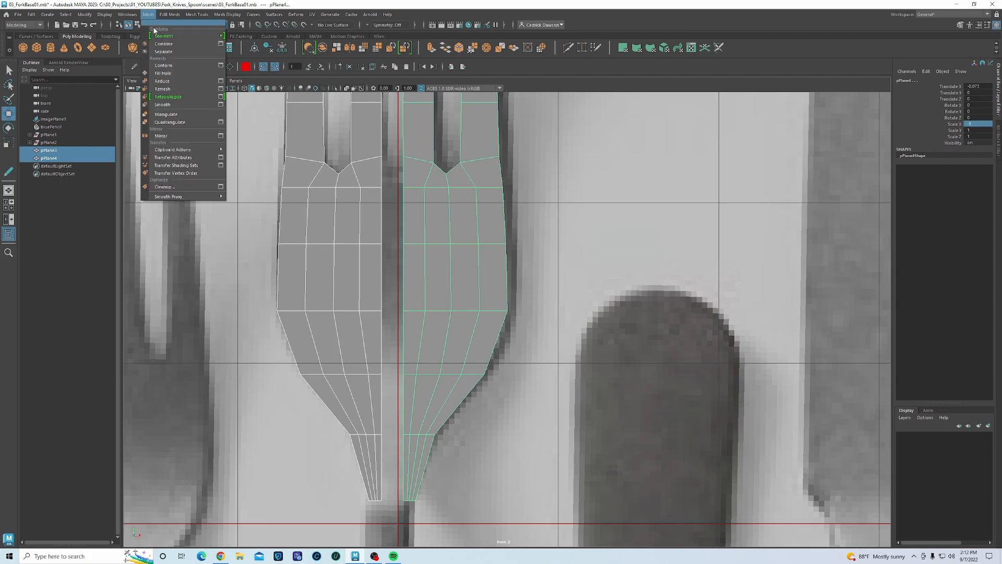
click(338, 239)
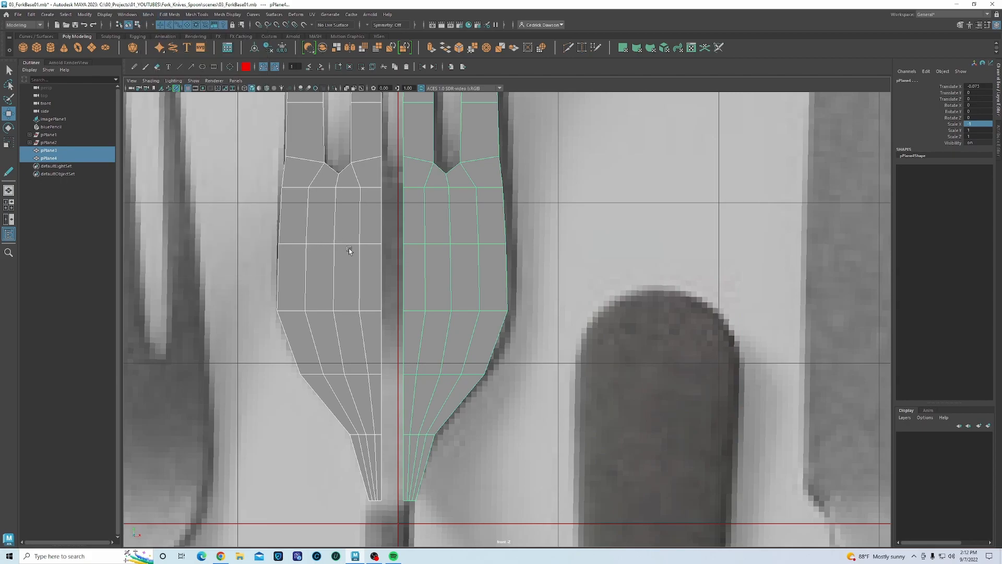
shift+right_click(531, 223)
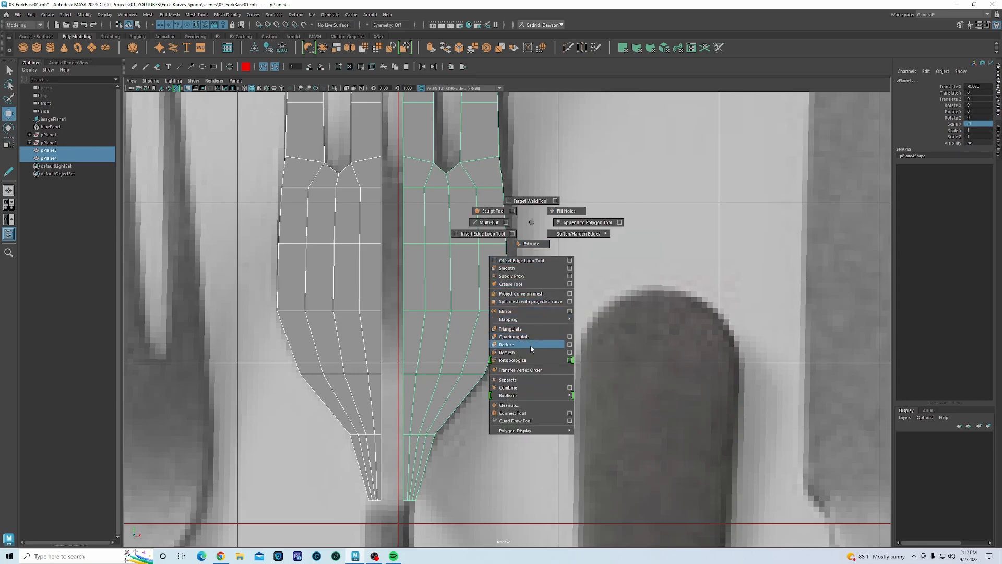
click(523, 387)
alt+middle_drag(417, 211, 419, 250)
alt+middle_drag(400, 318, 401, 266)
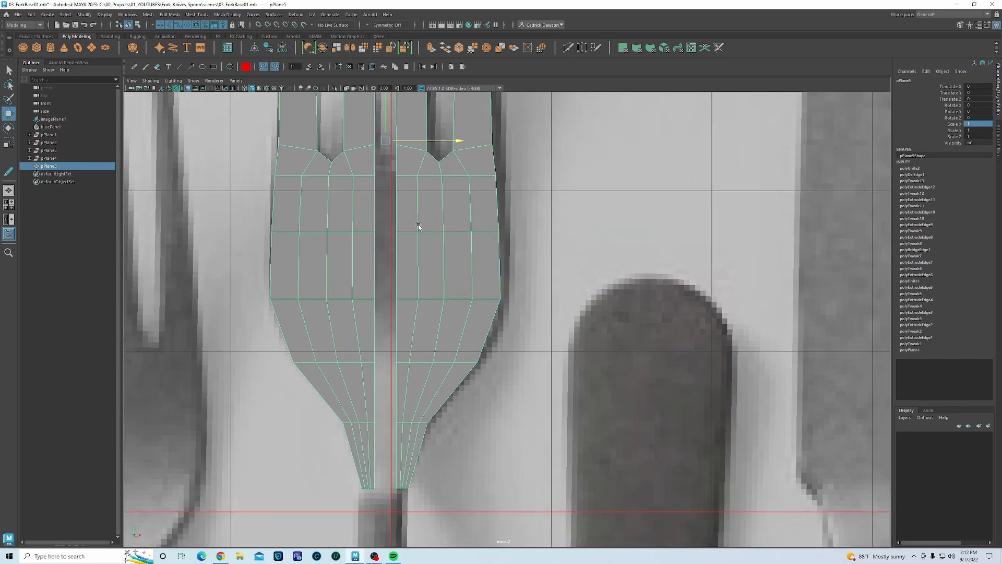
right_drag(419, 219, 415, 196)
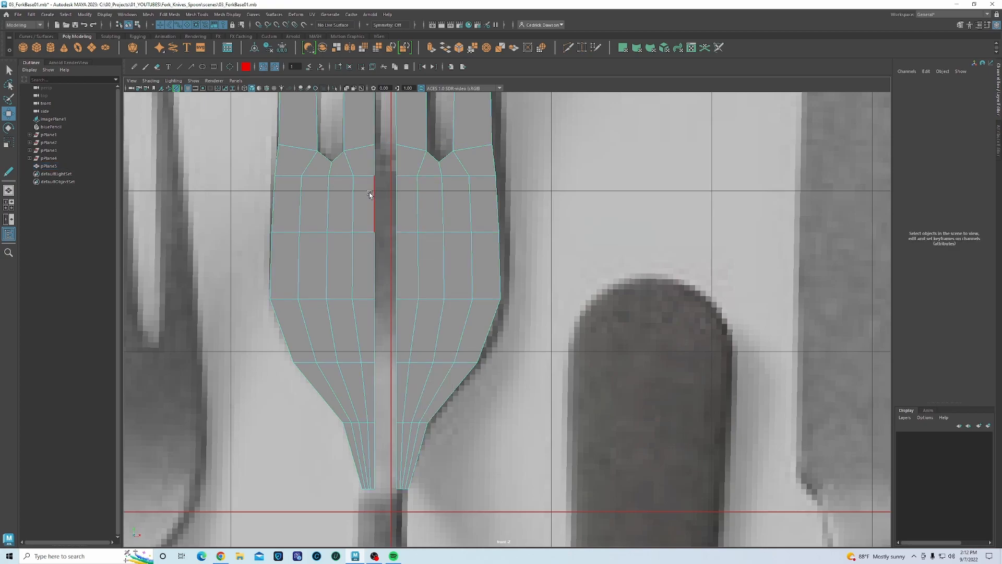
- Select both halves' centre seam edge loops and bridge them together
key(F8)
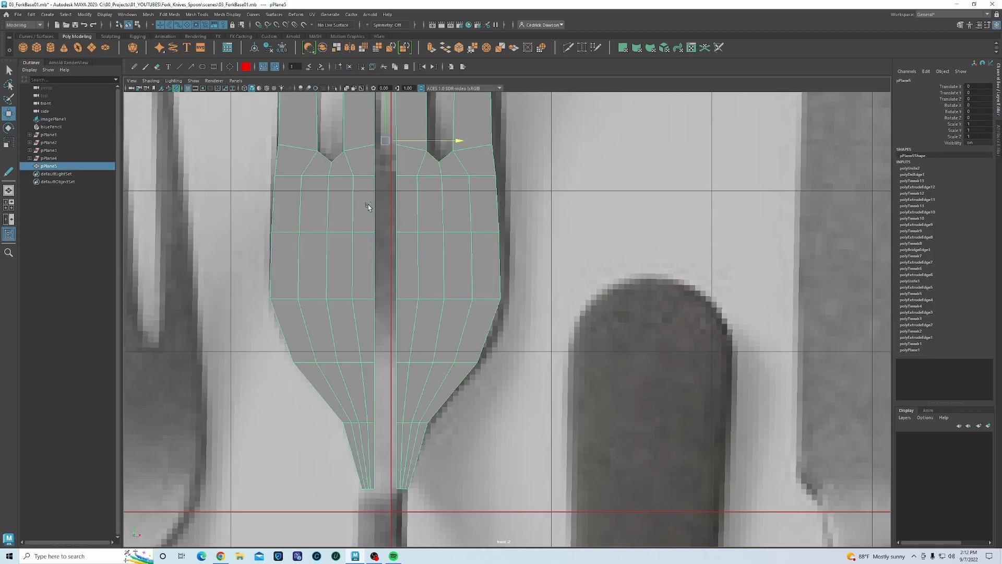
right_drag(372, 203, 377, 200)
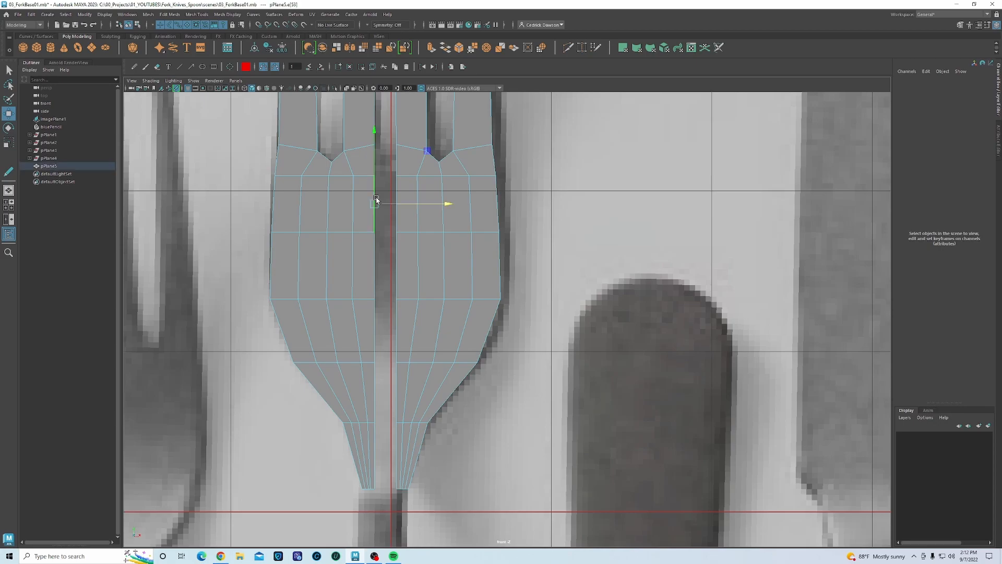
click(377, 200)
shift+double_click(378, 462)
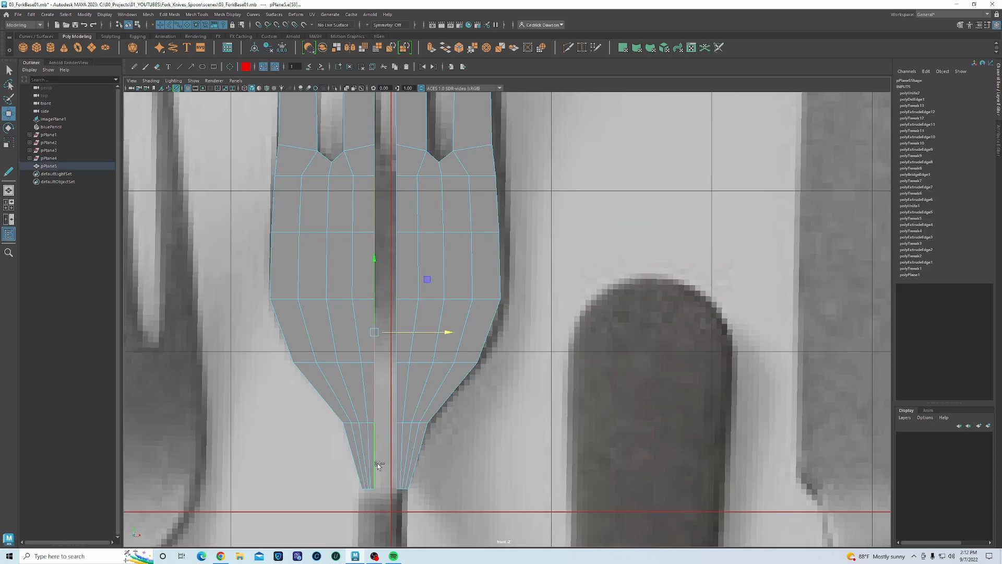
shift+double_click(396, 199)
click(149, 14)
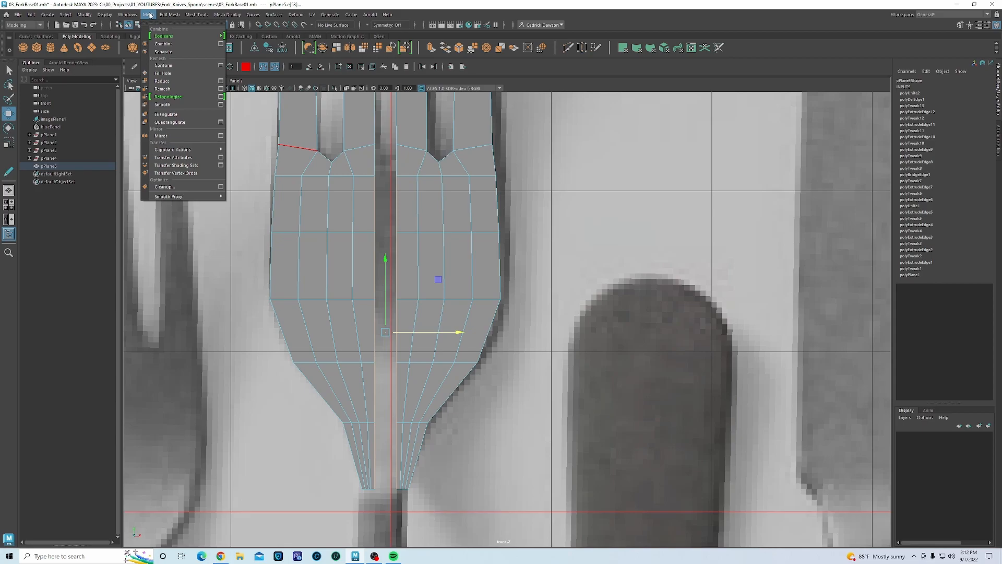
mouse_move(166, 15)
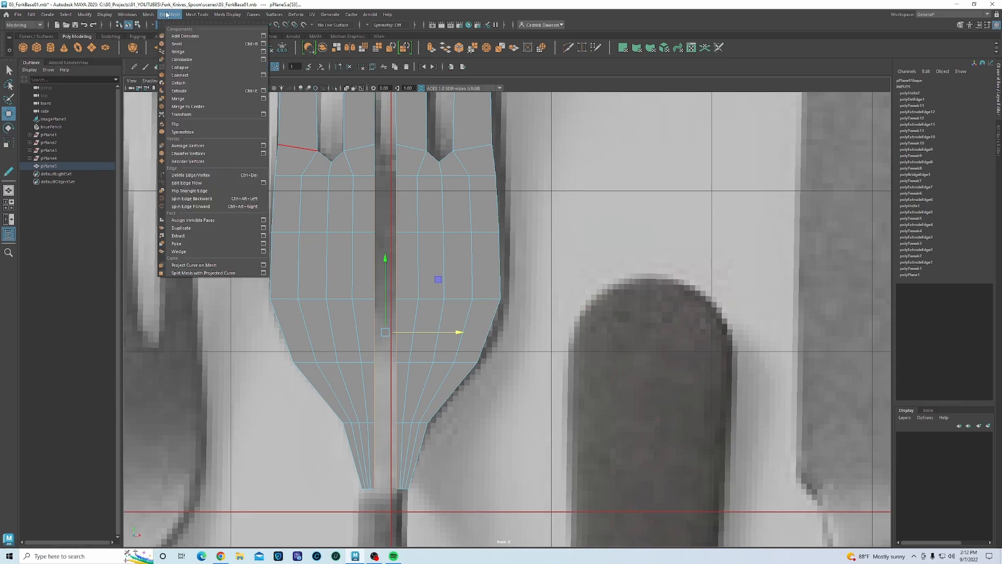
click(178, 52)
- Bridge the edge under the middle tine to fill the gap there
scroll(379, 214, up, 5)
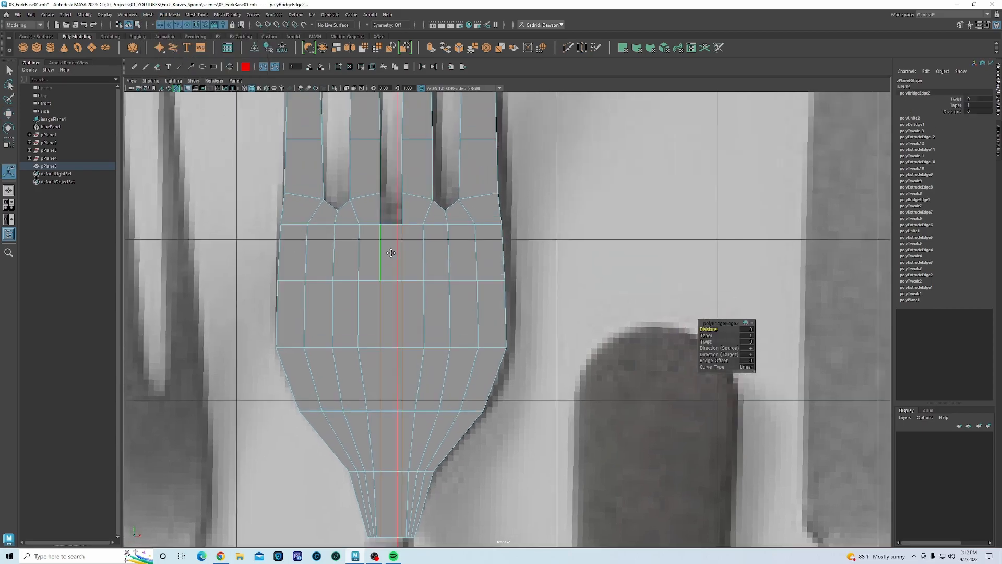
scroll(397, 311, up, 4)
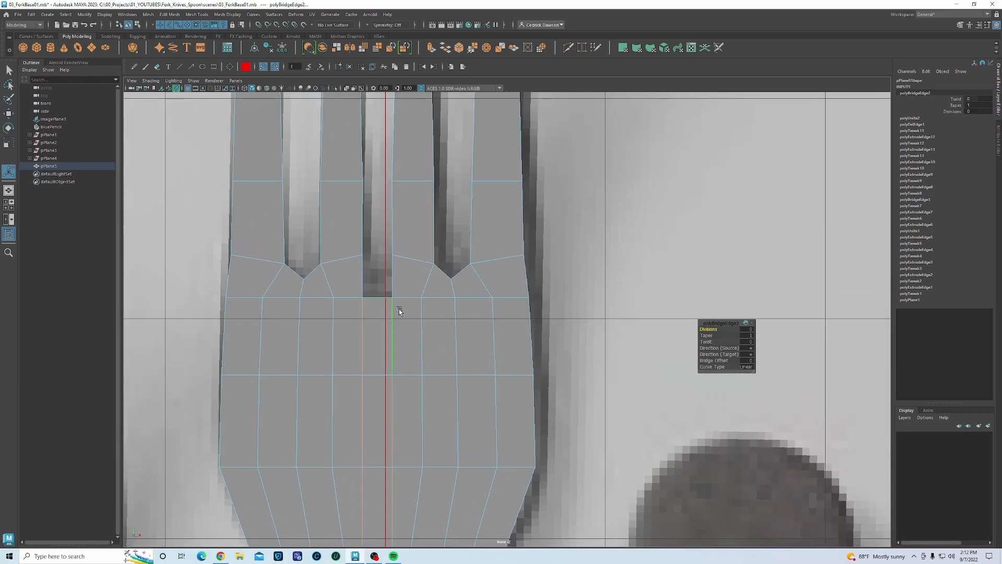
alt+middle_drag(313, 263, 363, 269)
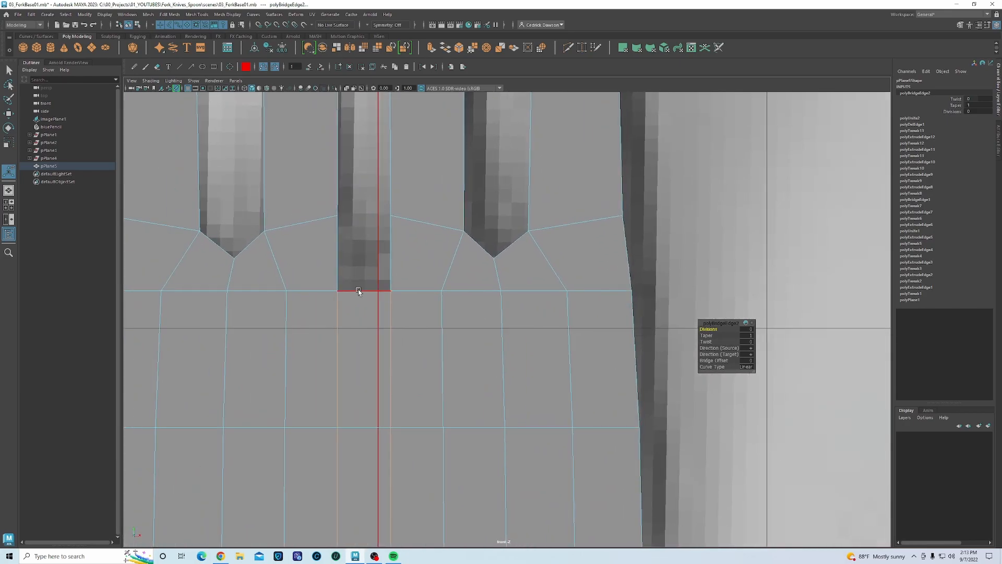
click(338, 244)
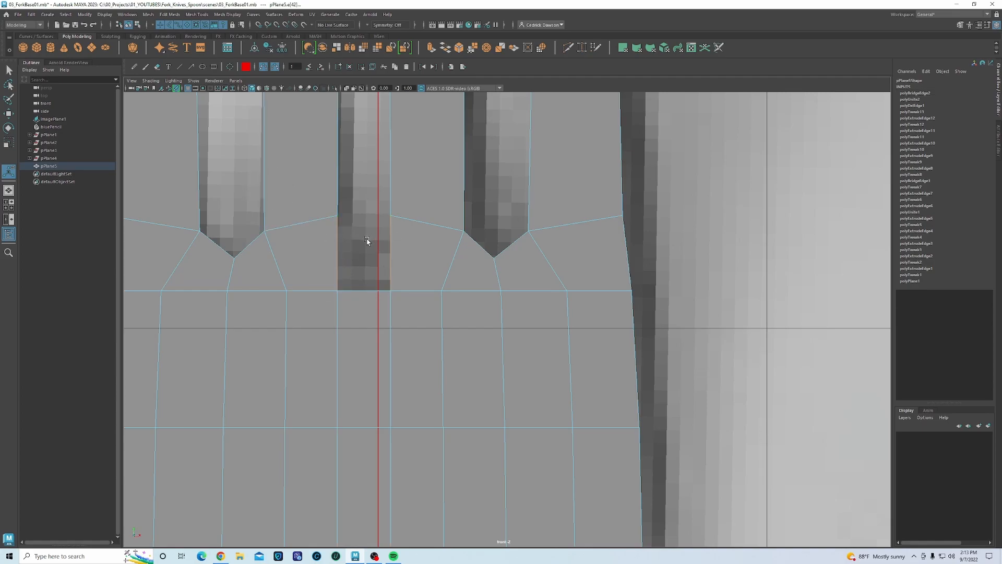
key(g)
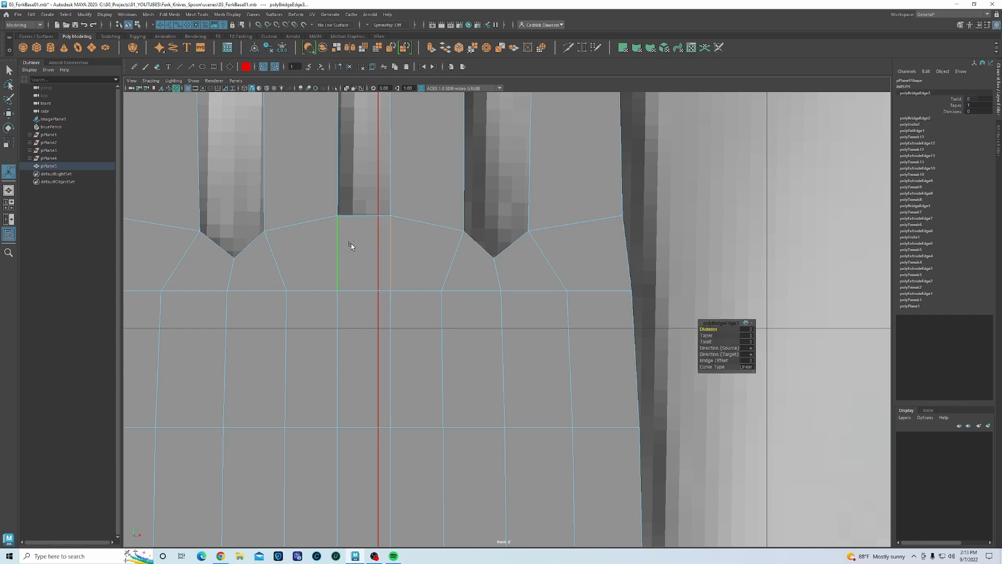
right_drag(354, 246, 387, 228)
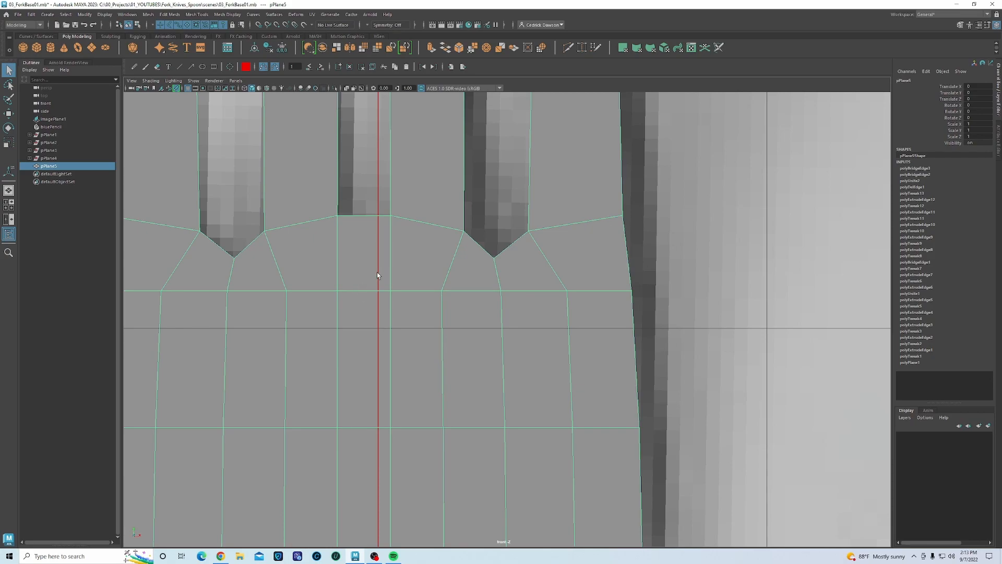
click(567, 48)
- Insert a vertical edge loop through the middle tine gap with Multiple edge loops enabled, selecting its base vertex
key(q)
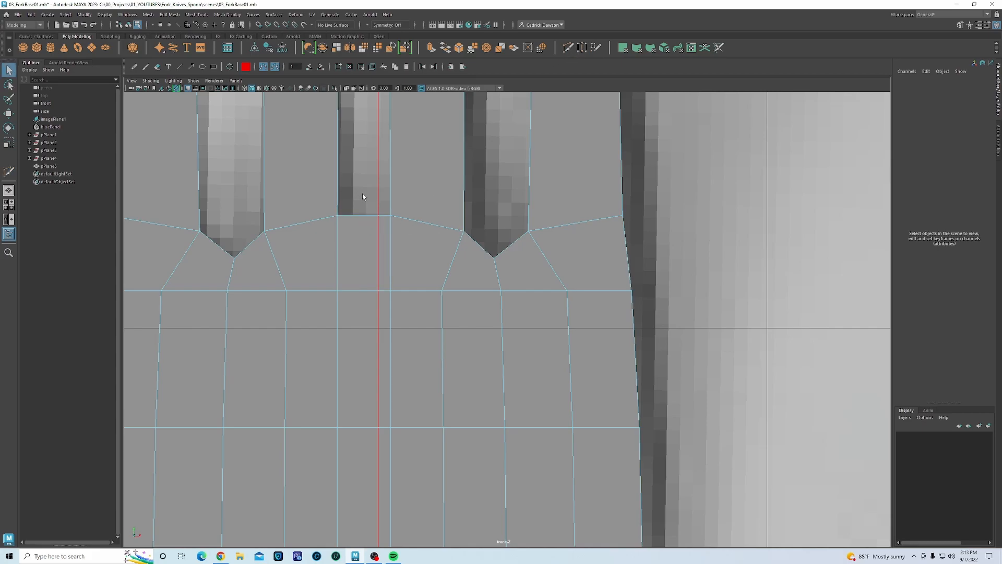
key(w)
right_drag(364, 219, 383, 210)
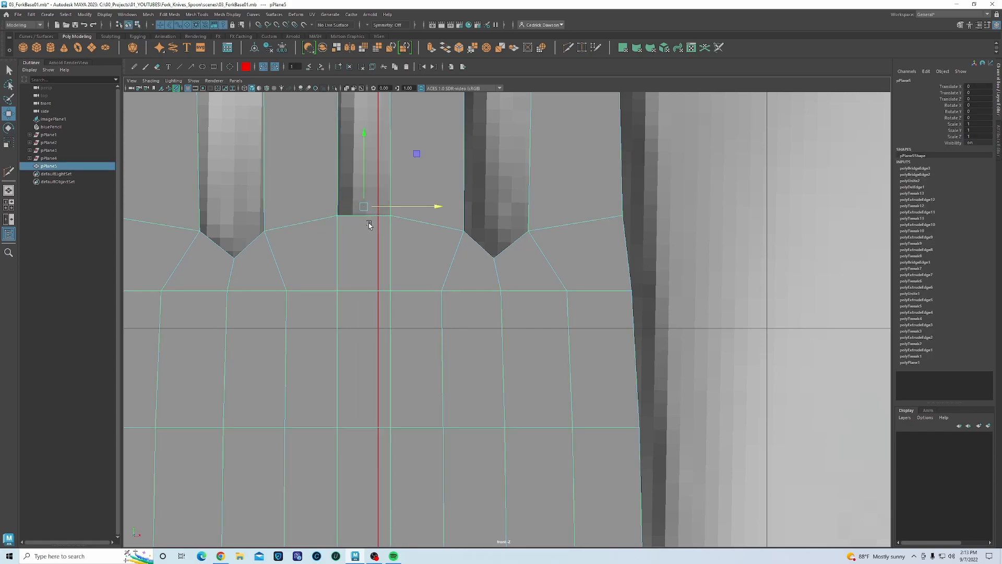
click(197, 14)
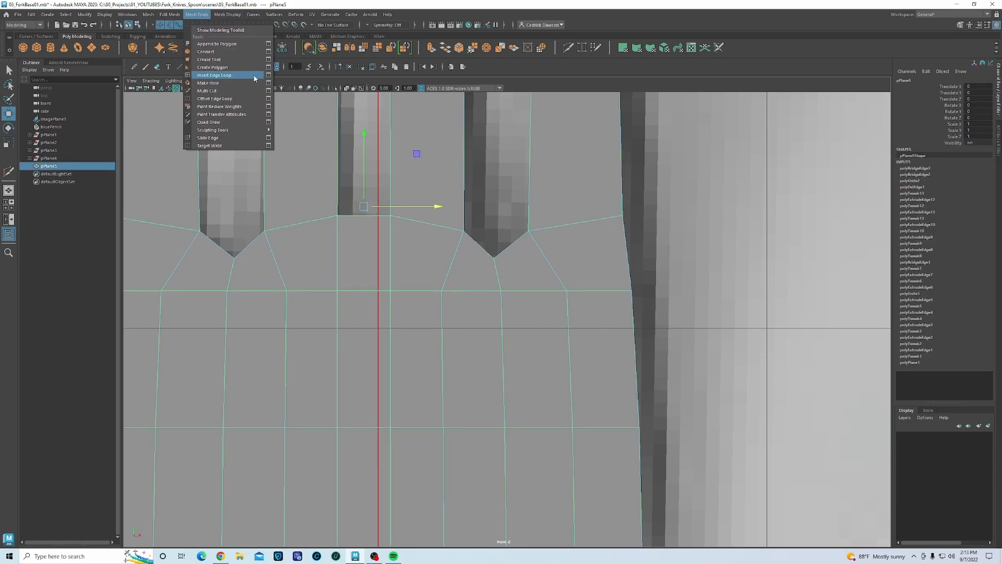
click(270, 77)
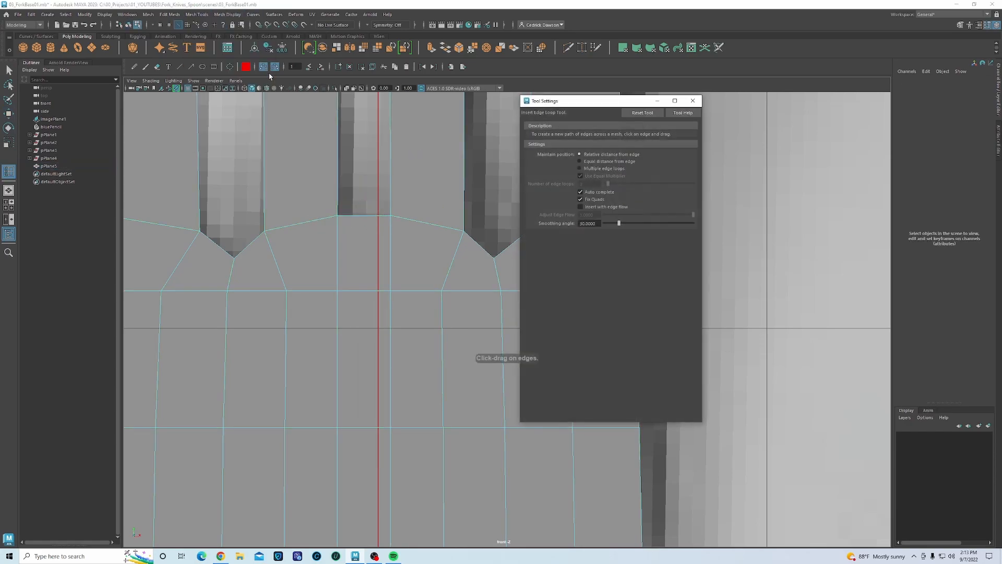
click(580, 169)
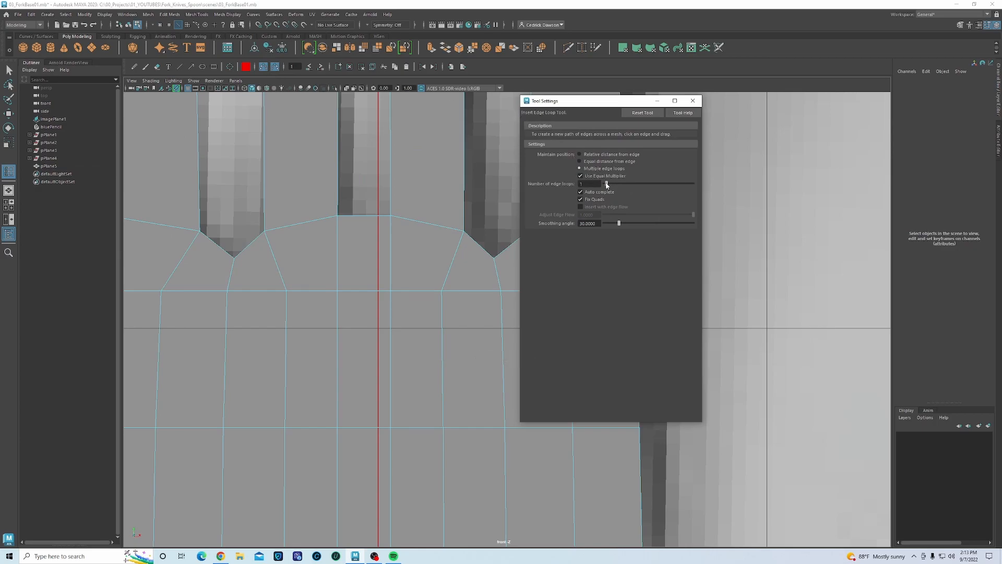
click(693, 101)
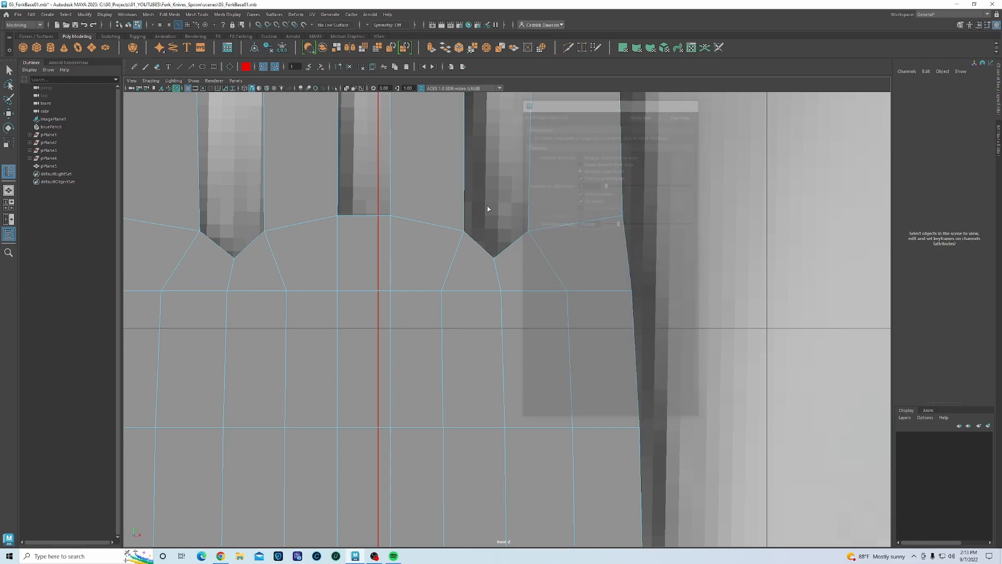
click(366, 216)
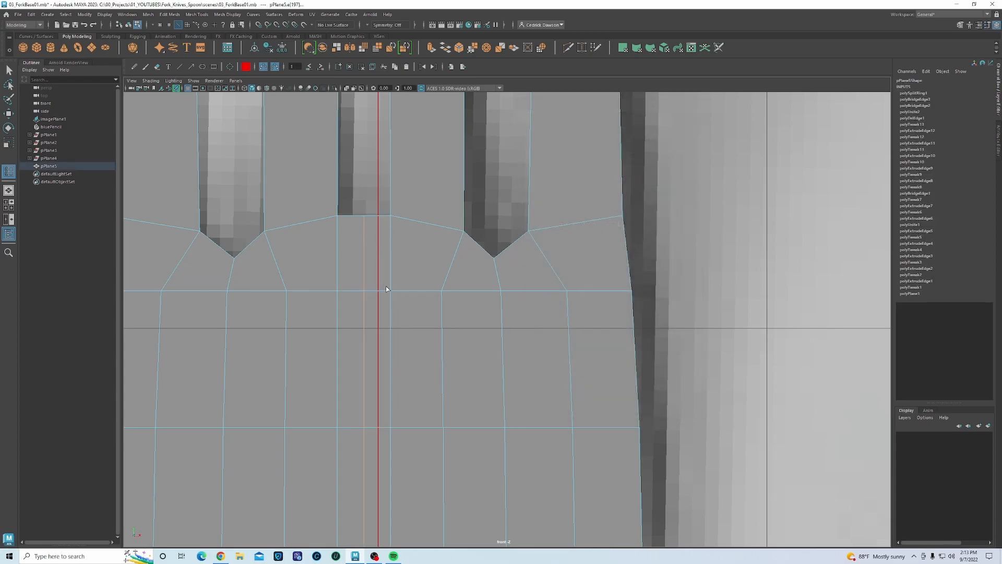
key(w)
right_drag(363, 251, 334, 244)
click(363, 215)
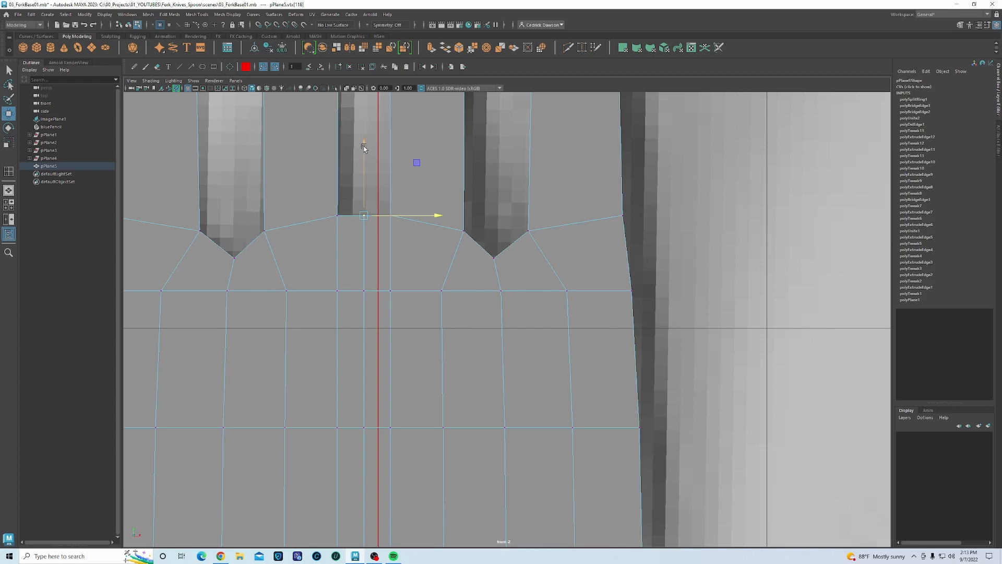
- Lower the middle gap's base and upper vertices to form a V notch
drag(365, 144, 367, 256)
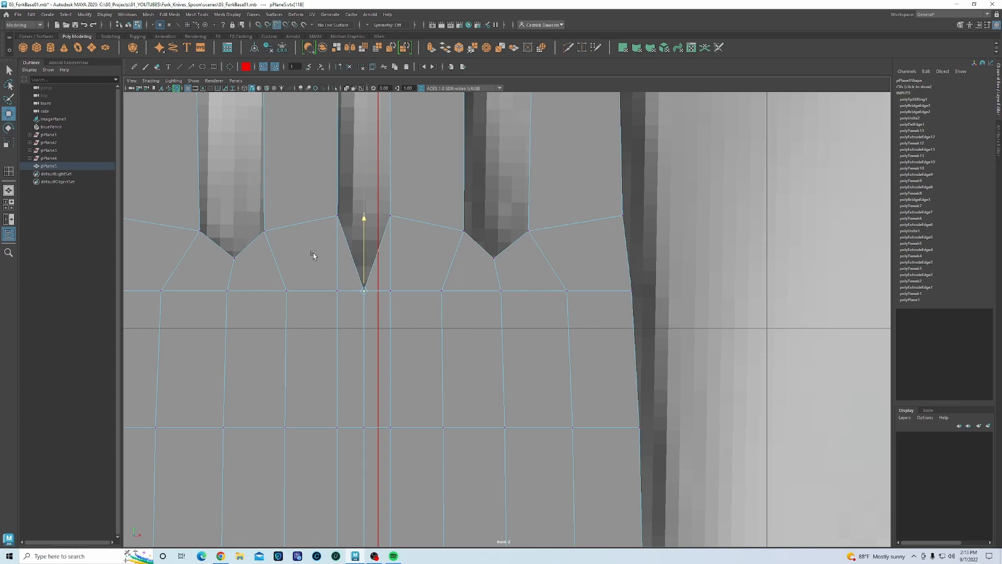
key(ctrl+z)
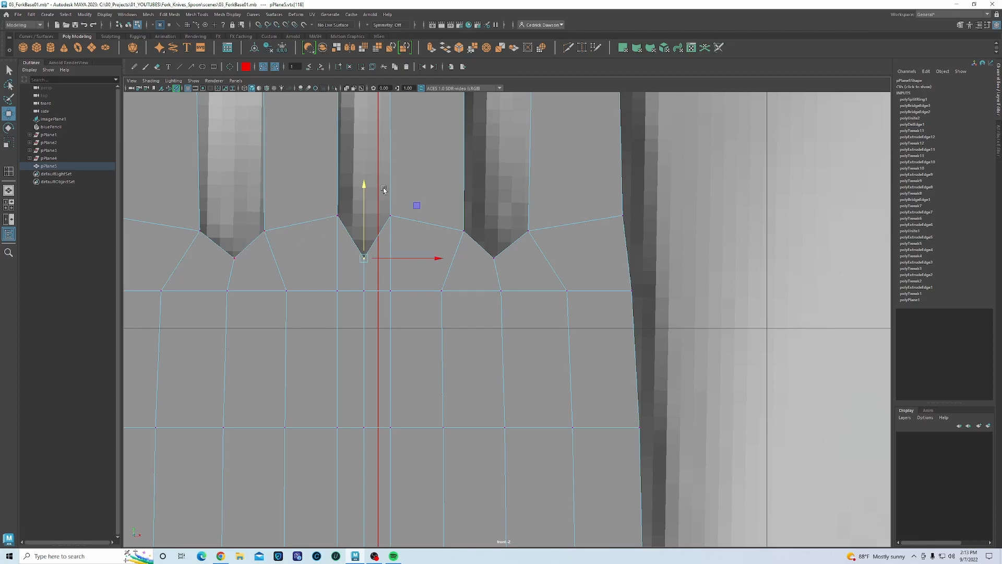
drag(364, 186, 411, 226)
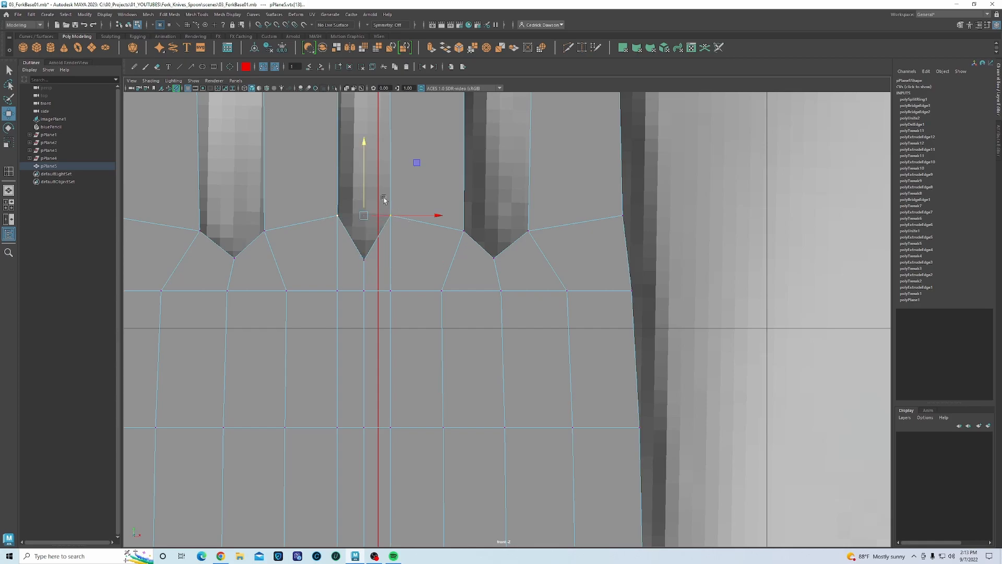
drag(365, 144, 366, 161)
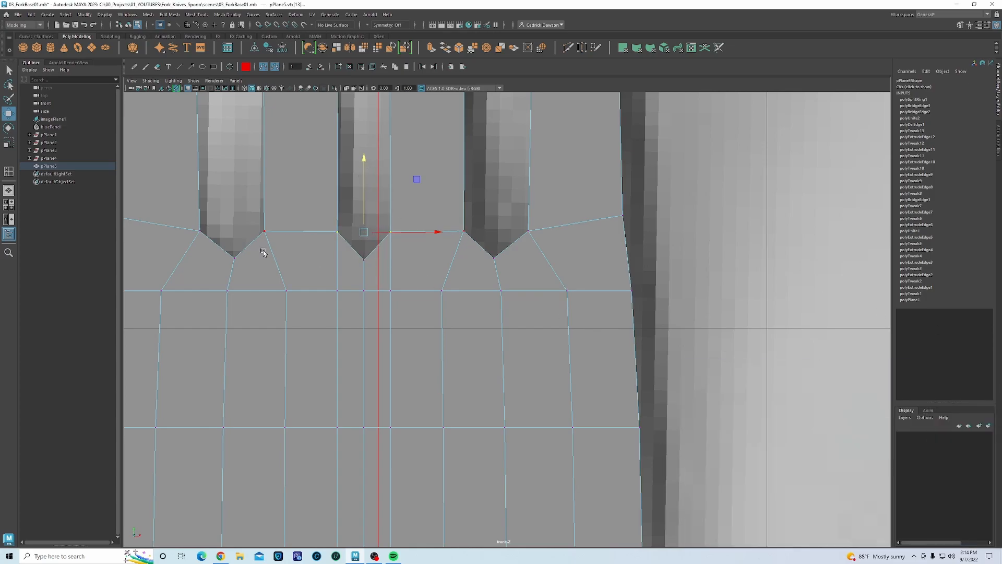
- Select the vertices around the left, right and middle gap tips
drag(192, 218, 286, 265)
drag(458, 221, 529, 261)
drag(327, 218, 405, 268)
- Select all fork vertices and shift them slightly left onto the reference
scroll(390, 253, down, 6)
alt+middle_drag(441, 280, 409, 293)
scroll(409, 294, down, 2)
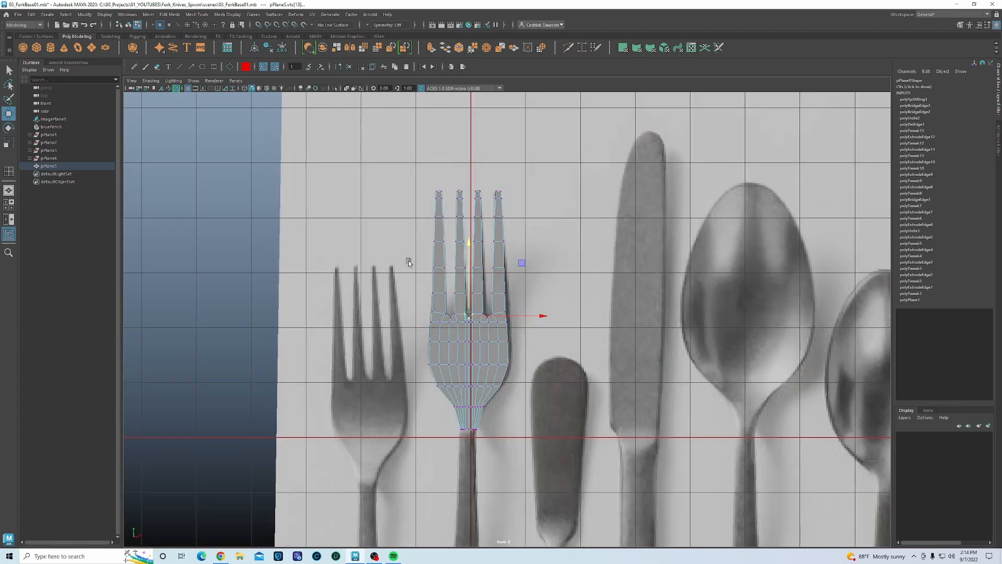
drag(396, 153, 467, 455)
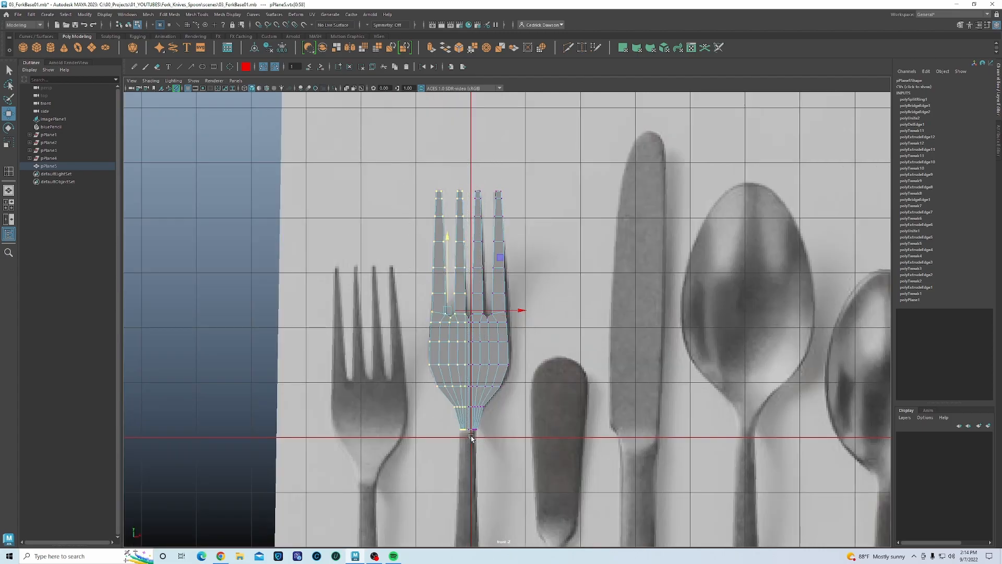
scroll(442, 350, up, 4)
scroll(442, 351, up, 1)
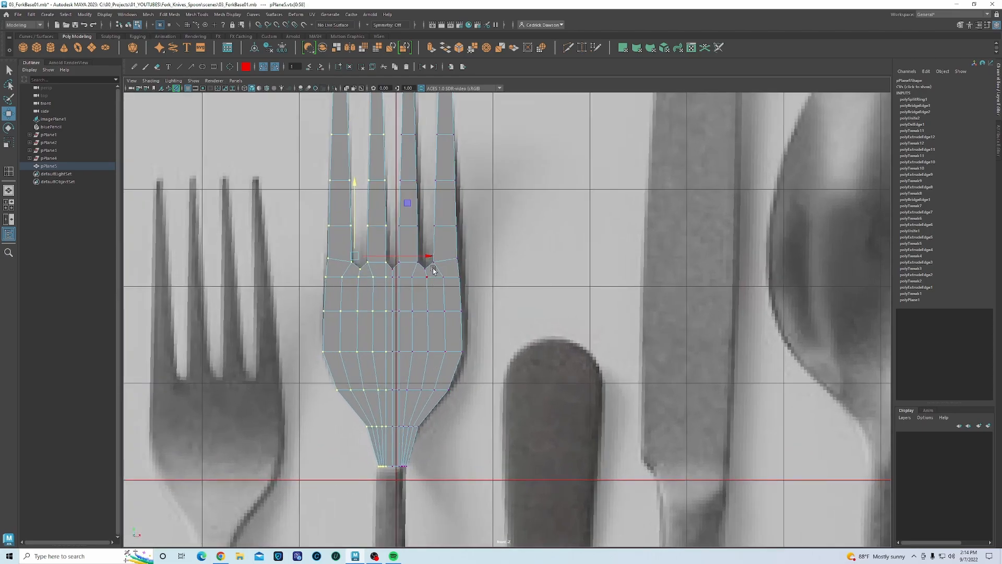
drag(431, 256, 429, 255)
- Move the right half's vertices right to widen it to the reference fork
alt+middle_drag(421, 248, 419, 265)
alt+middle_drag(413, 198, 409, 249)
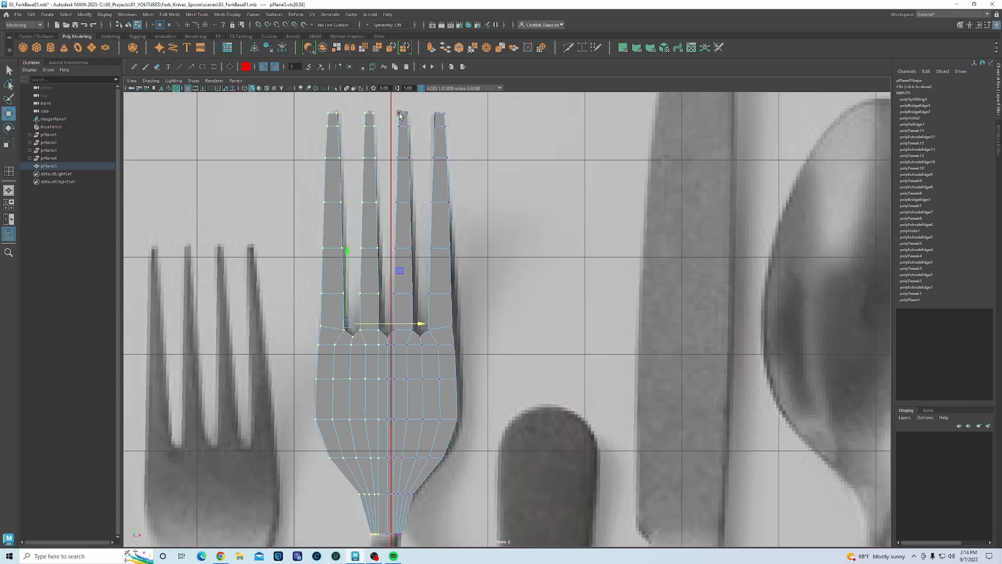
drag(394, 104, 640, 533)
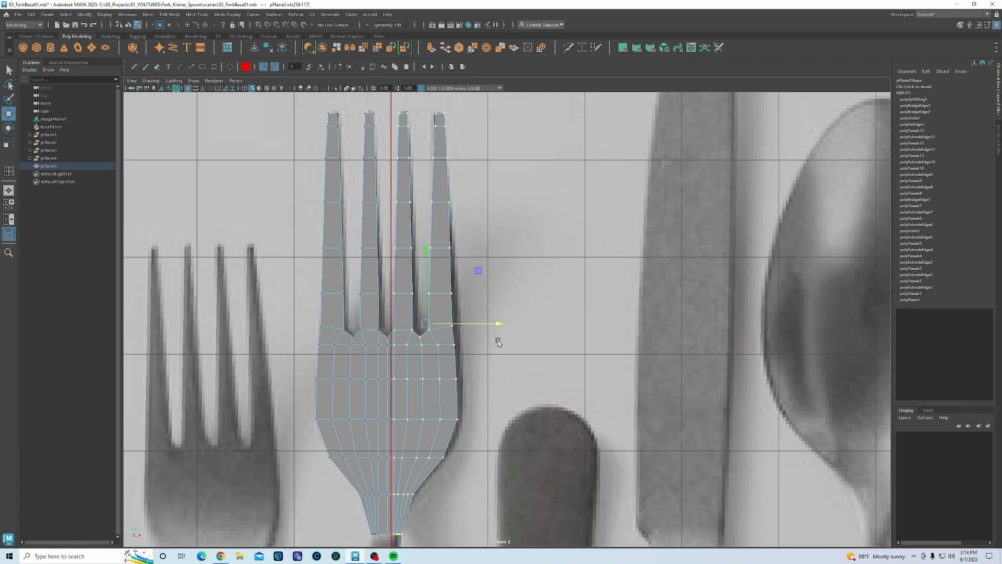
drag(497, 323, 500, 325)
alt+middle_drag(426, 456, 453, 269)
- Switch to edge mode and select the left edge of the fork neck
scroll(427, 388, up, 3)
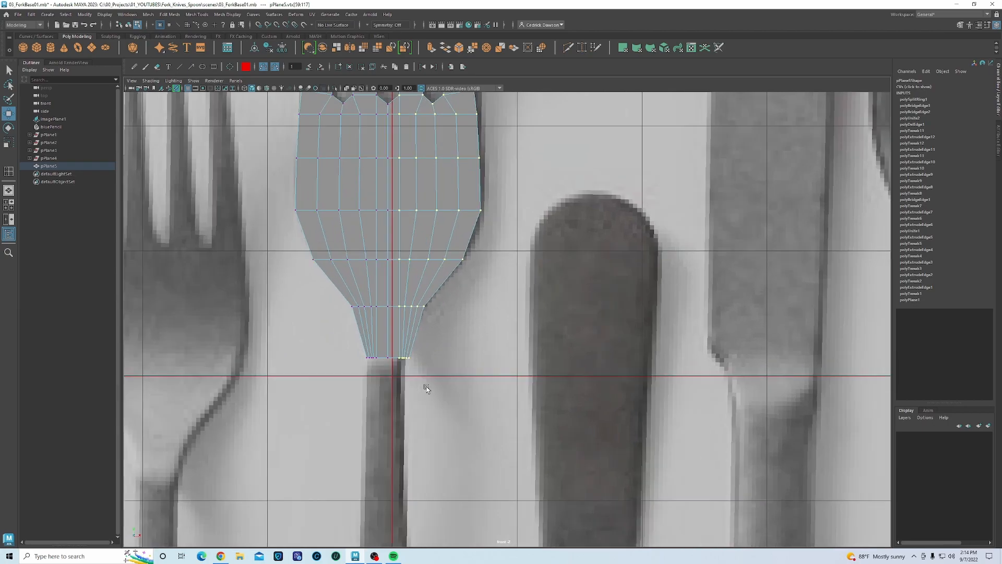
scroll(381, 382, up, 5)
right_click(378, 307)
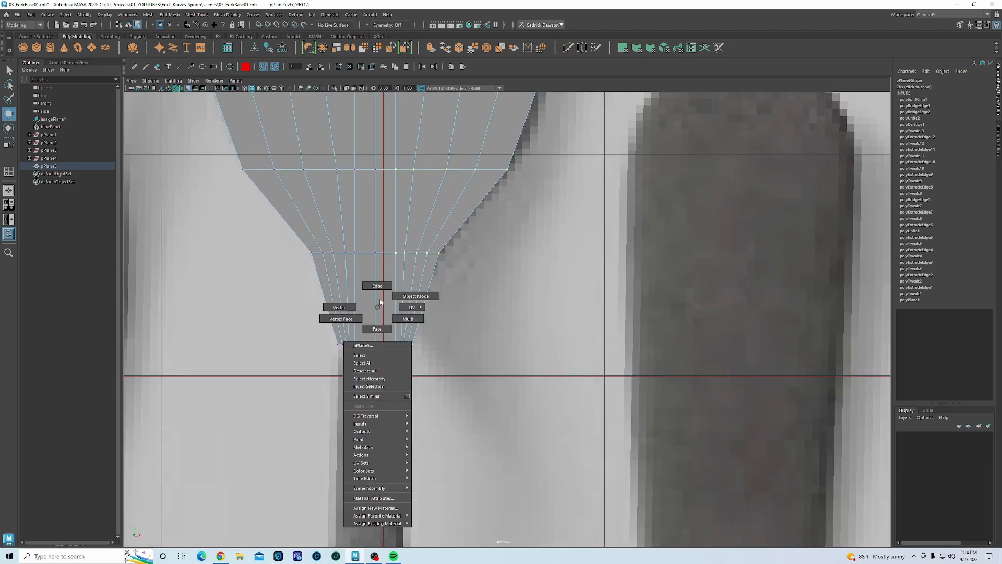
click(382, 287)
click(342, 313)
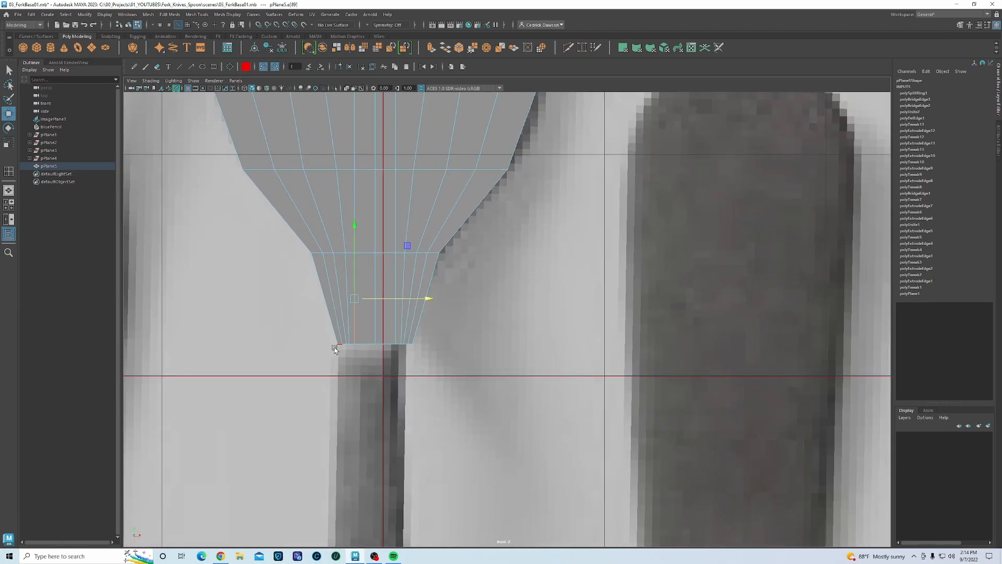
shift+right_click(365, 277)
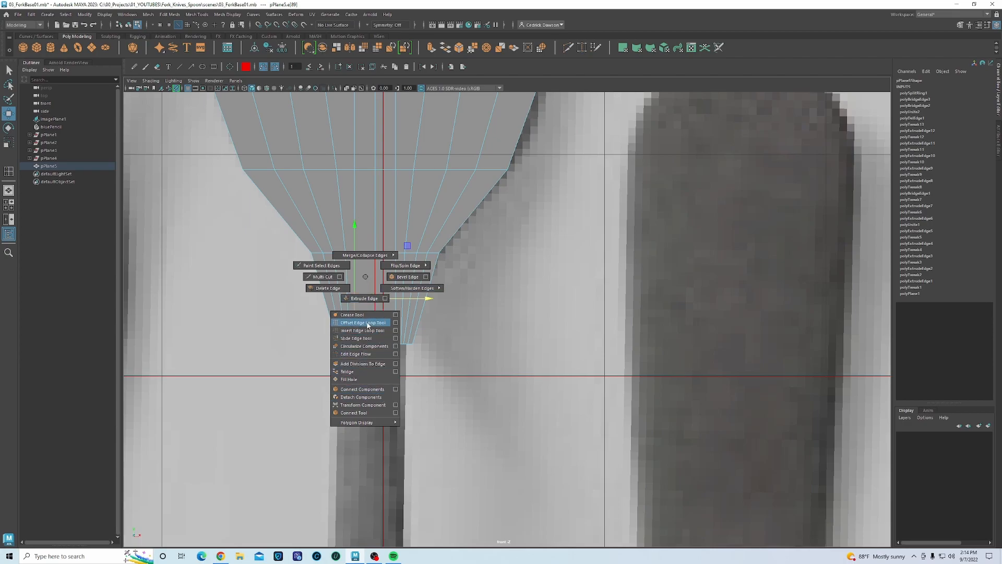
- Apply Edit Edge Flow to the first neck edges
click(363, 354)
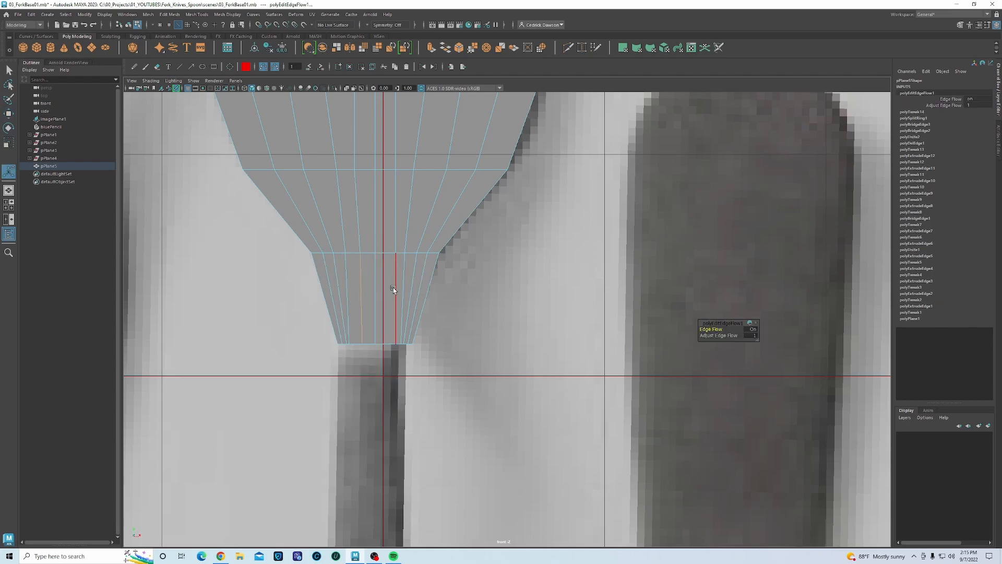
click(357, 302)
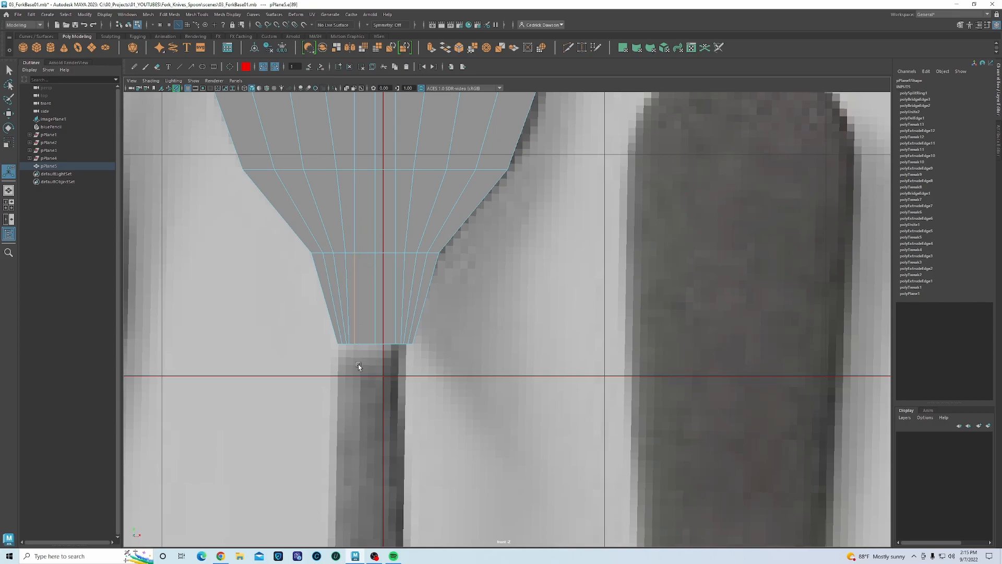
click(347, 316)
click(356, 299)
shift+right_click(363, 291)
shift+right_drag(363, 293, 365, 366)
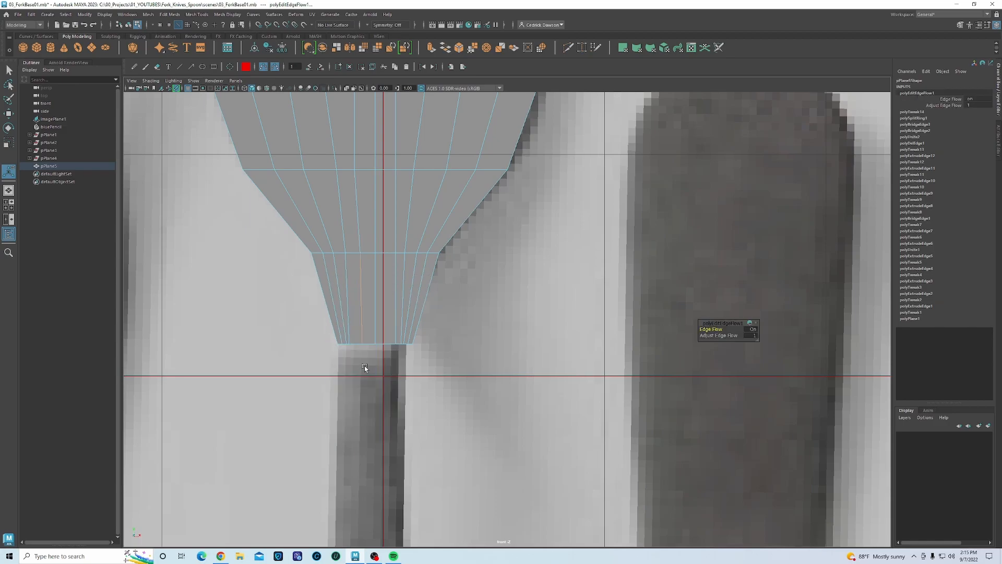
- Repeat Edit Edge Flow with G on seven more neck edges
click(396, 295)
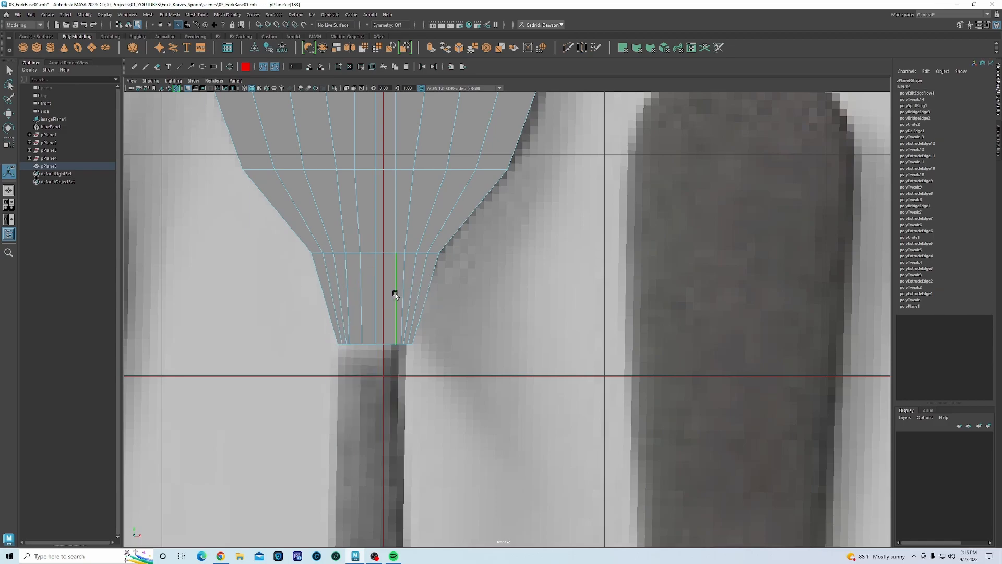
key(g)
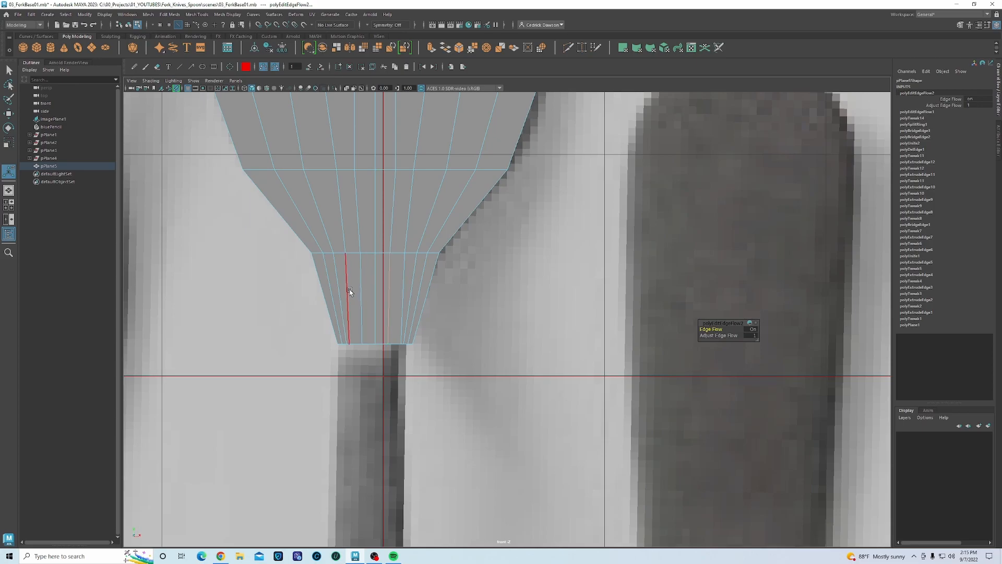
click(350, 292)
key(g)
click(397, 303)
key(g)
click(409, 294)
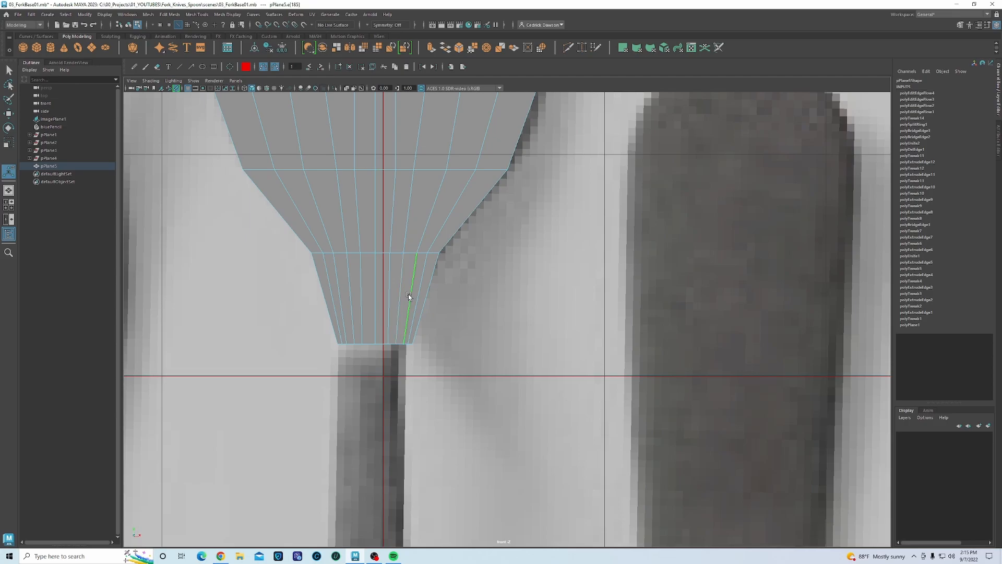
key(g)
click(343, 308)
key(g)
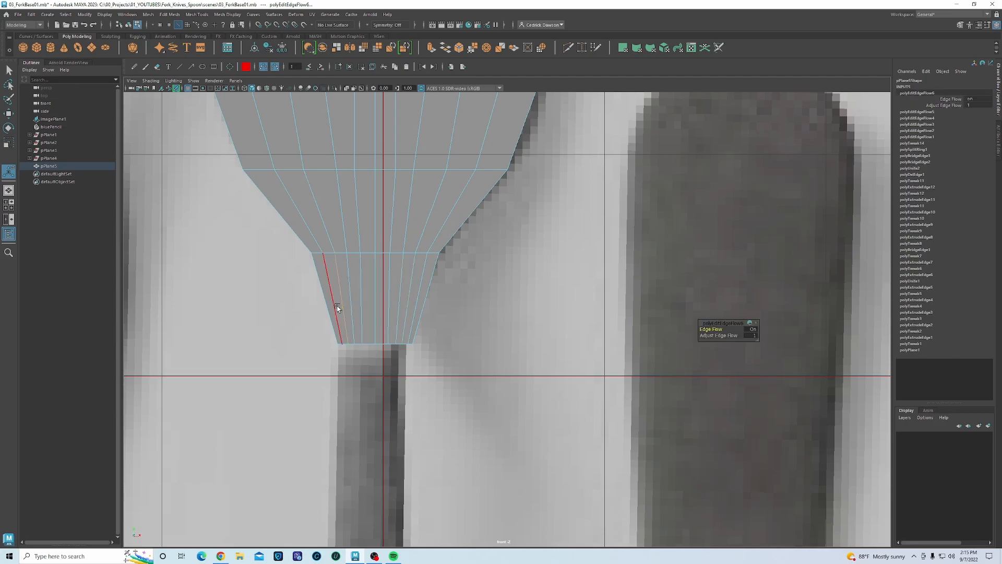
click(361, 300)
key(g)
click(382, 297)
key(g)
- Repeat Edit Edge Flow on the remaining left, centre and right neck edges
click(352, 300)
key(g)
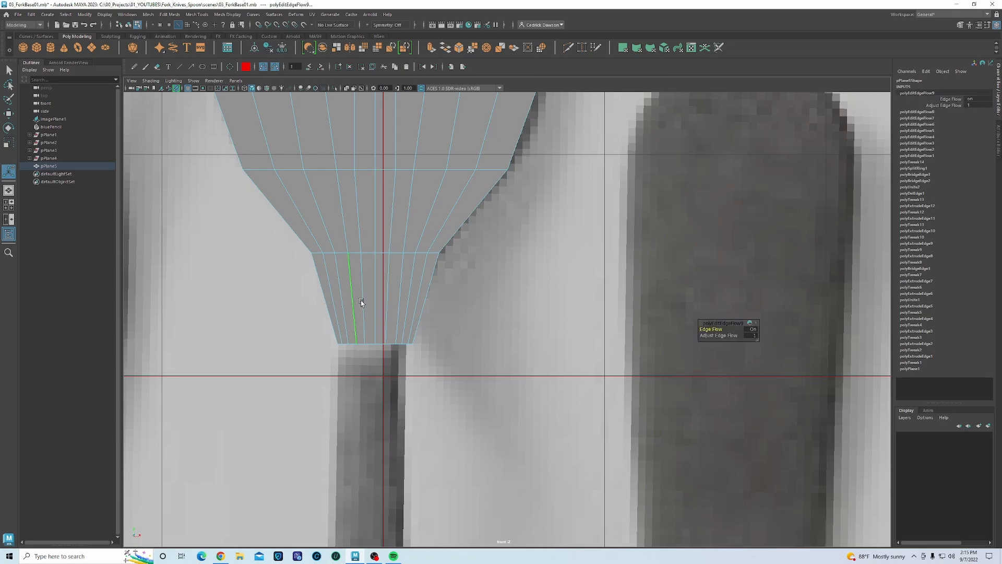
click(383, 295)
key(g)
click(346, 305)
key(g)
click(418, 297)
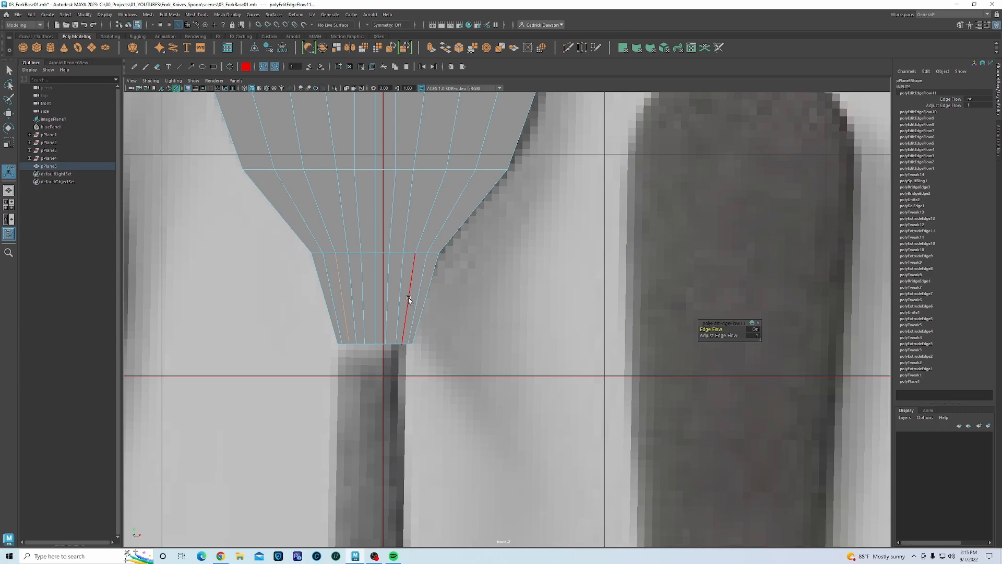
key(g)
click(414, 301)
key(g)
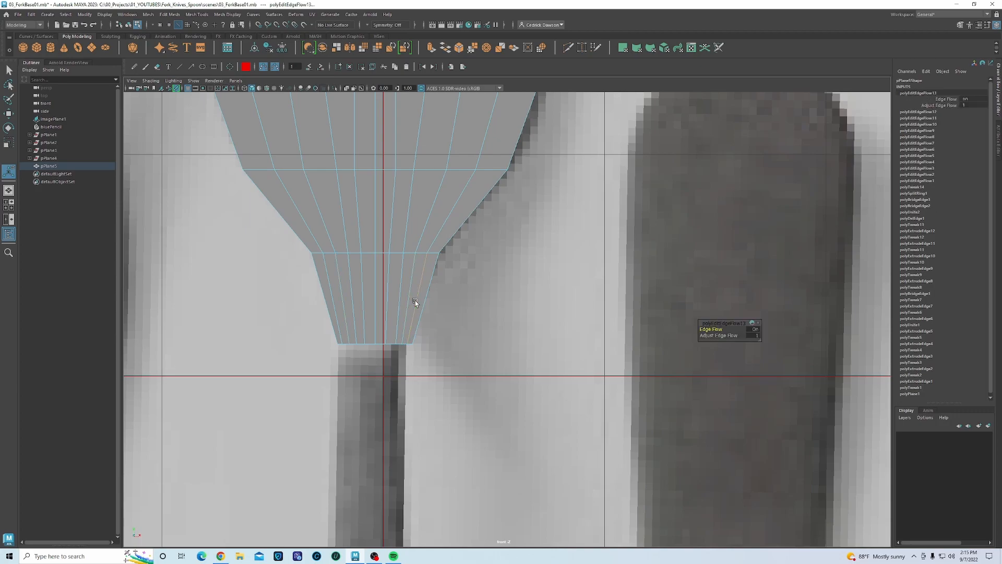
click(332, 299)
key(g)
alt+middle_drag(365, 269, 362, 404)
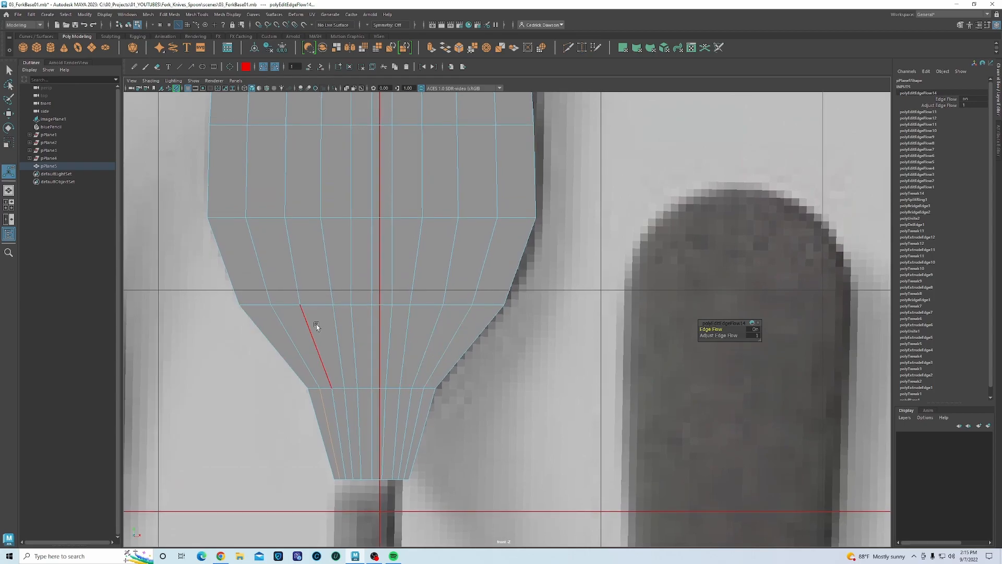
scroll(313, 328, down, 5)
- Return the fork mesh to object mode and inspect it in the four-view layout
alt+middle_drag(420, 287, 392, 311)
key(w)
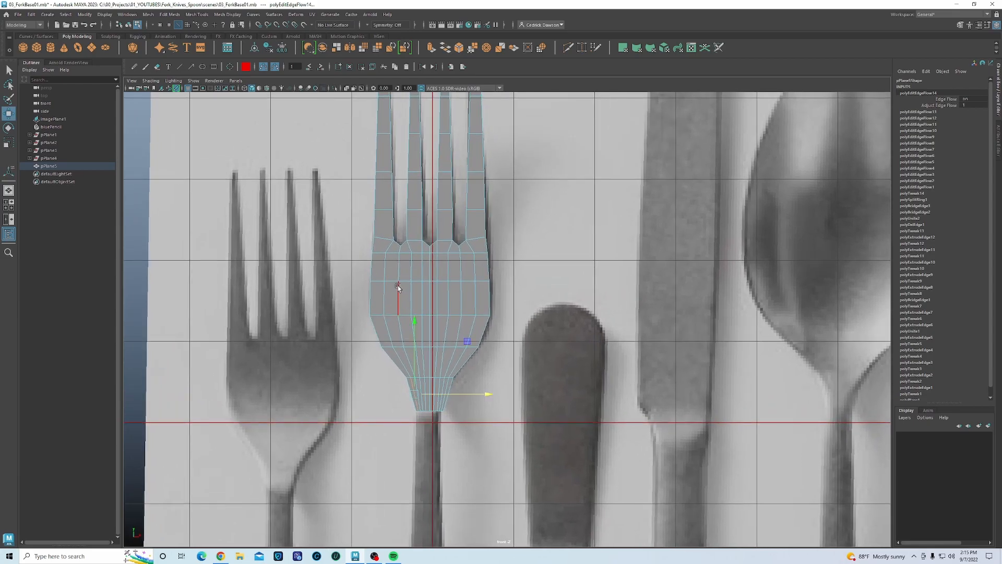
right_drag(398, 286, 420, 279)
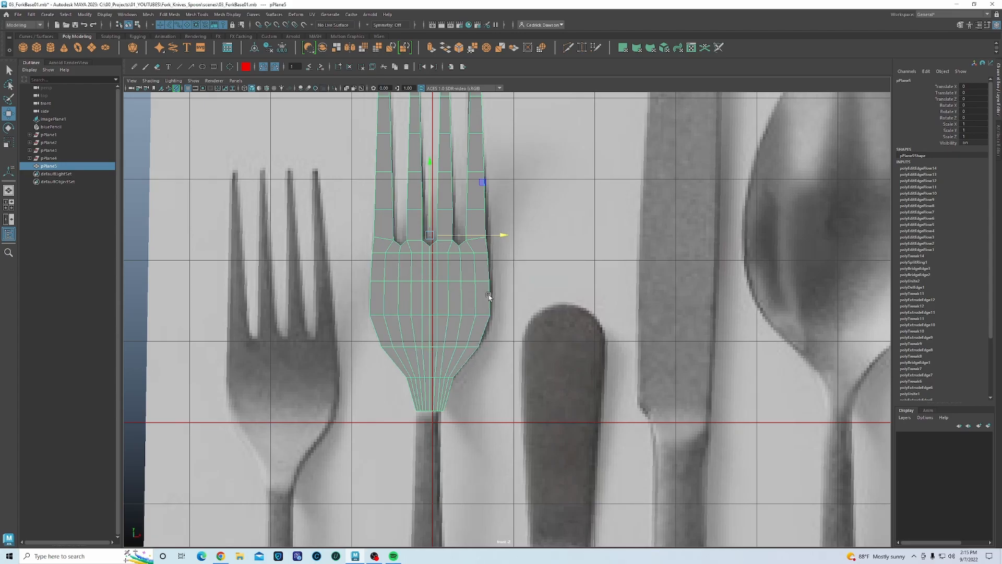
key(space)
key(space)
alt+drag(525, 297, 578, 341)
scroll(578, 343, up, 6)
alt+middle_drag(573, 347, 544, 311)
alt+drag(544, 311, 508, 314)
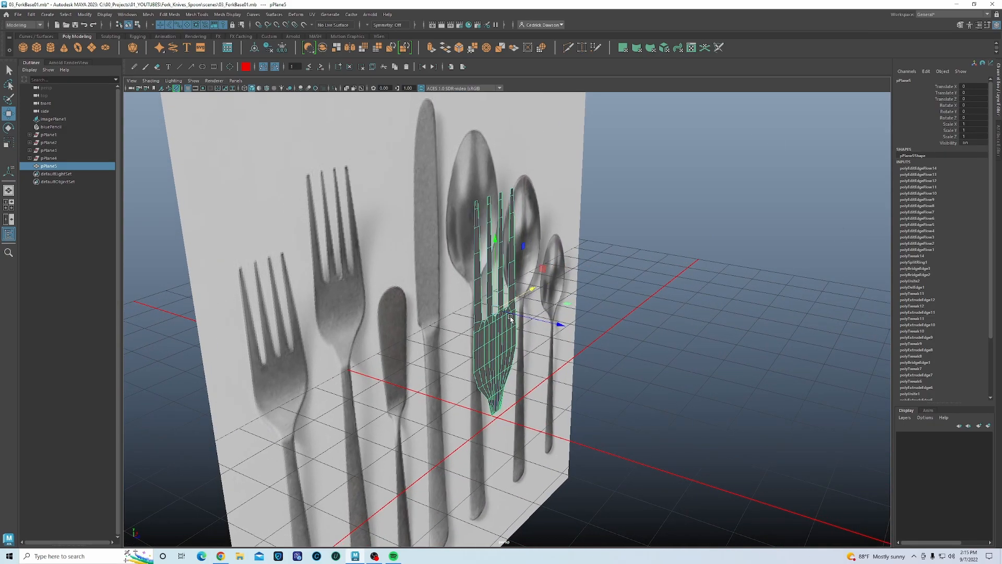
- Save the scene as a new version named 03_ForkBase02
click(18, 14)
click(87, 69)
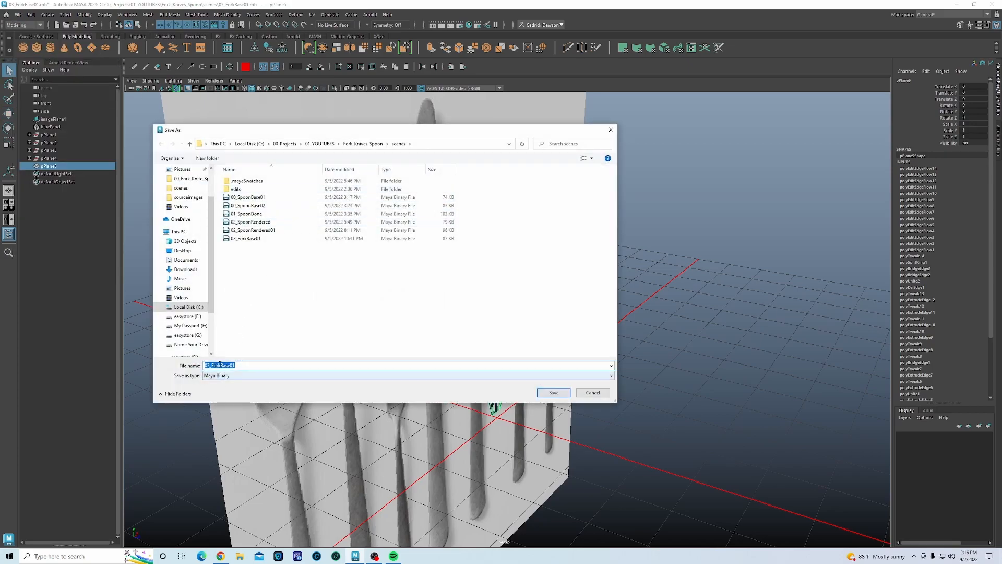
click(240, 366)
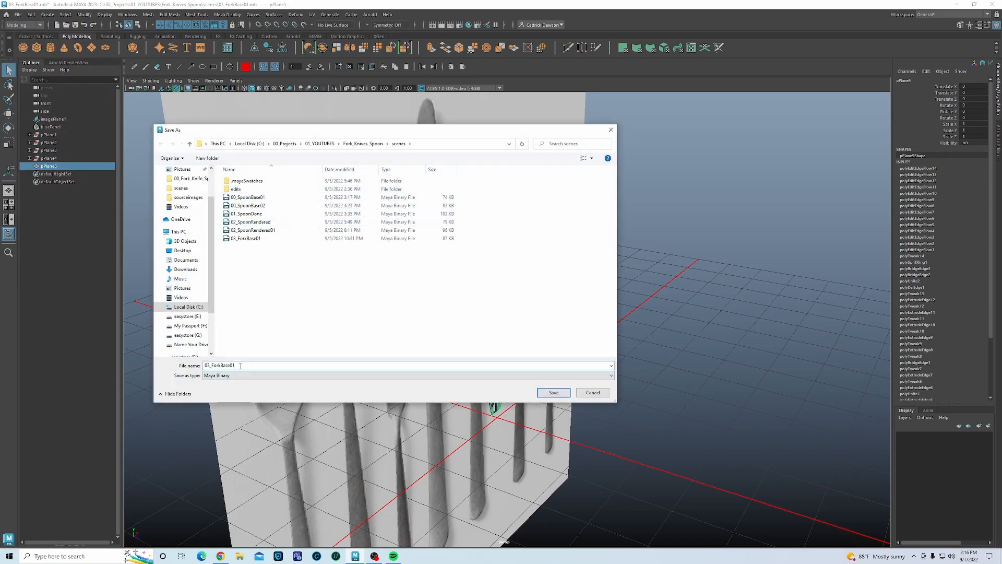
key(BackSpace)
text(2)
key(Return)
key(w)
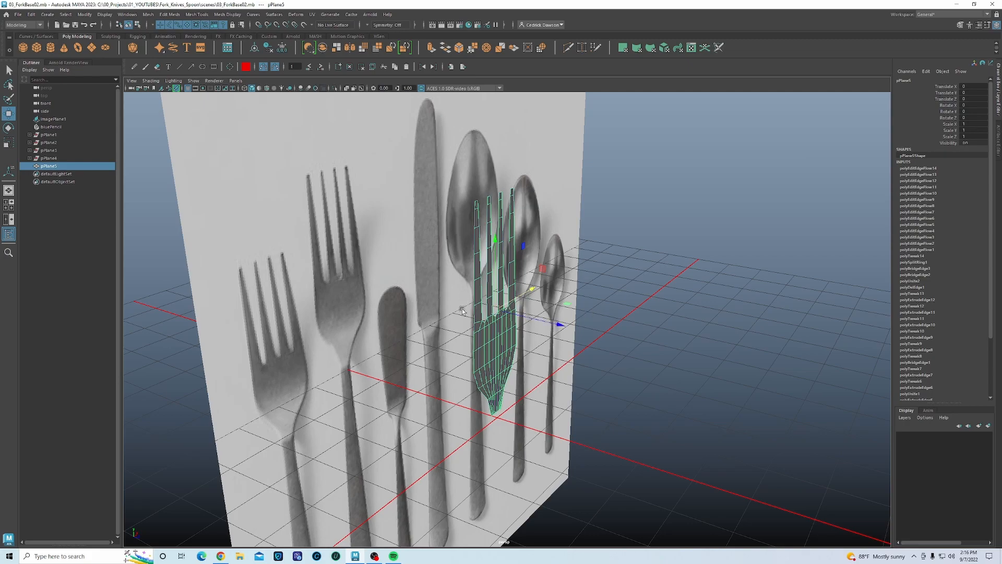
- Delete the fork mesh's construction history and switch the viewport to shaded display
click(268, 48)
alt+drag(584, 330, 564, 326)
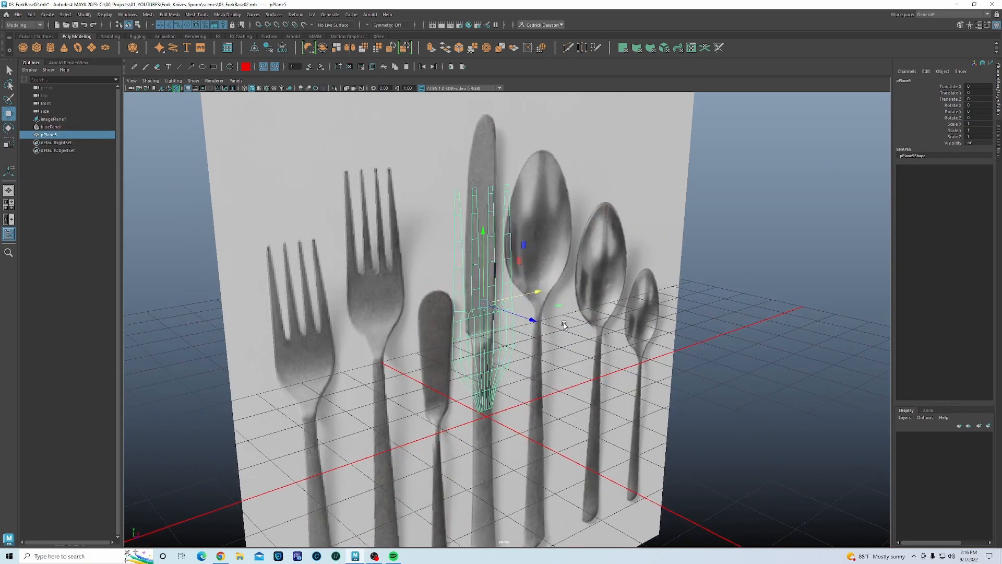
key(5)
alt+drag(493, 335, 393, 336)
click(393, 336)
click(452, 292)
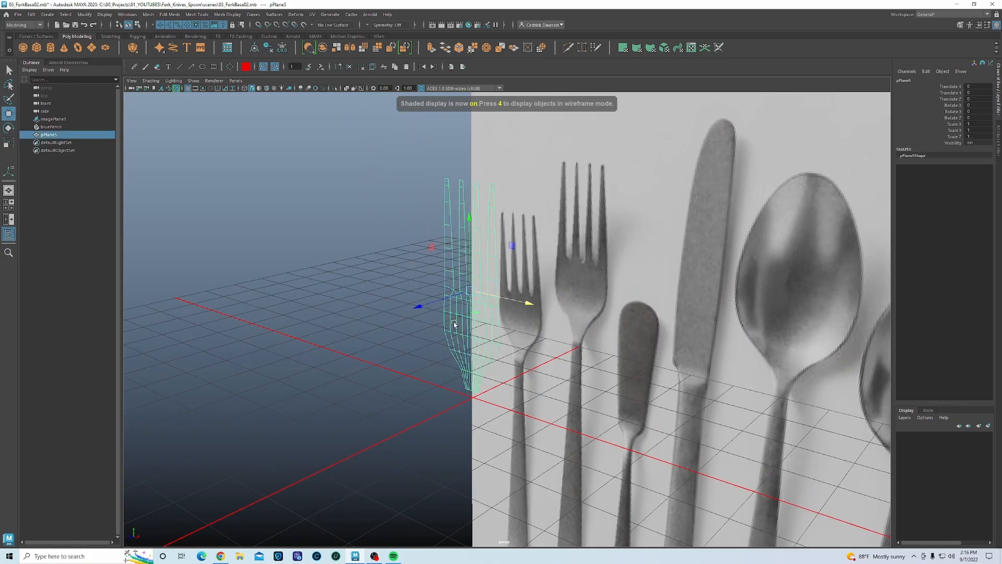
- Rename pPlane5 to Fork in the Outliner
double_click(51, 135)
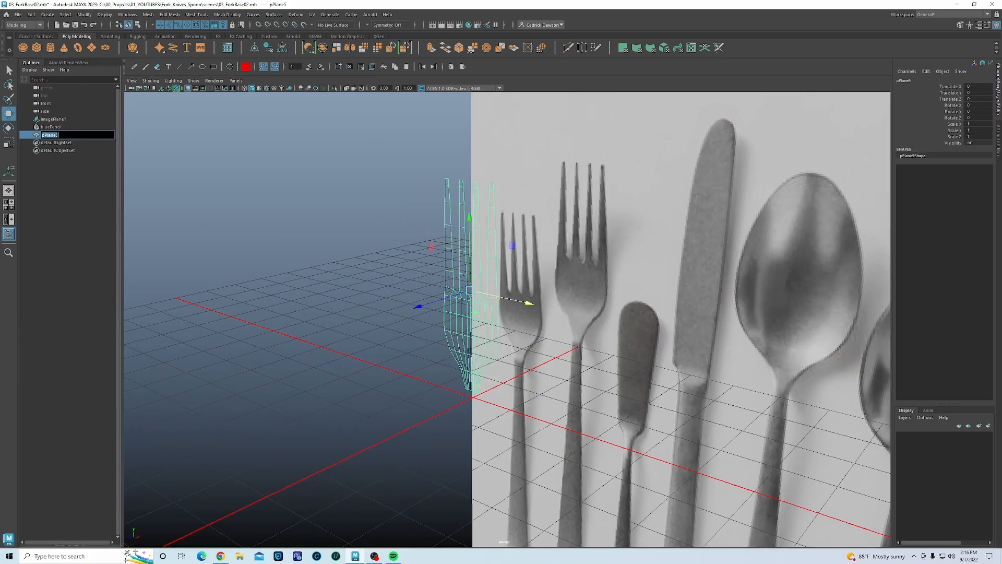
text(Fork)
key(Return)
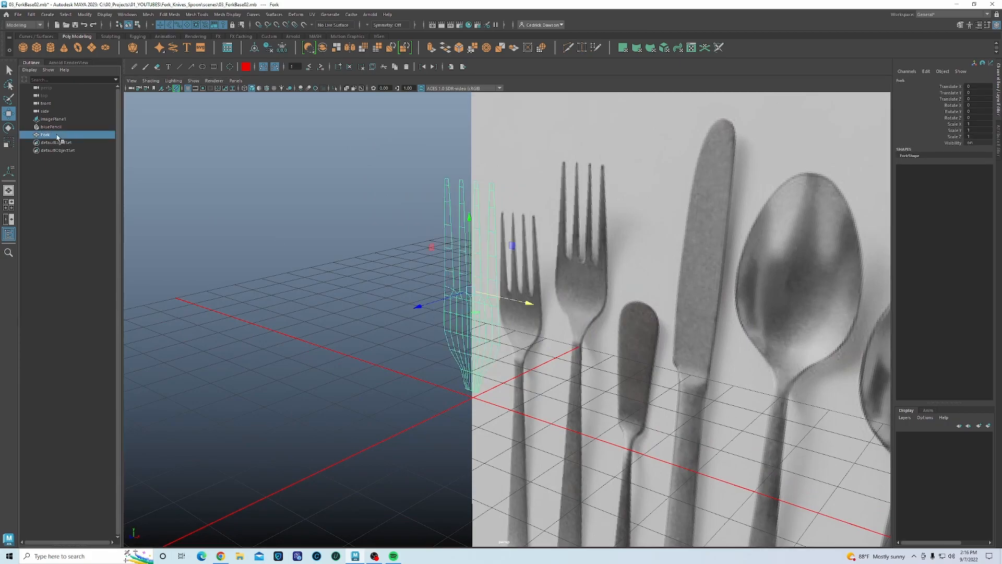
right_drag(450, 201, 493, 416)
- Orbit around the Fork mesh to inspect it, then fill the workspace with the side view
click(407, 370)
alt+drag(475, 370, 443, 360)
click(517, 352)
alt+drag(598, 326, 545, 311)
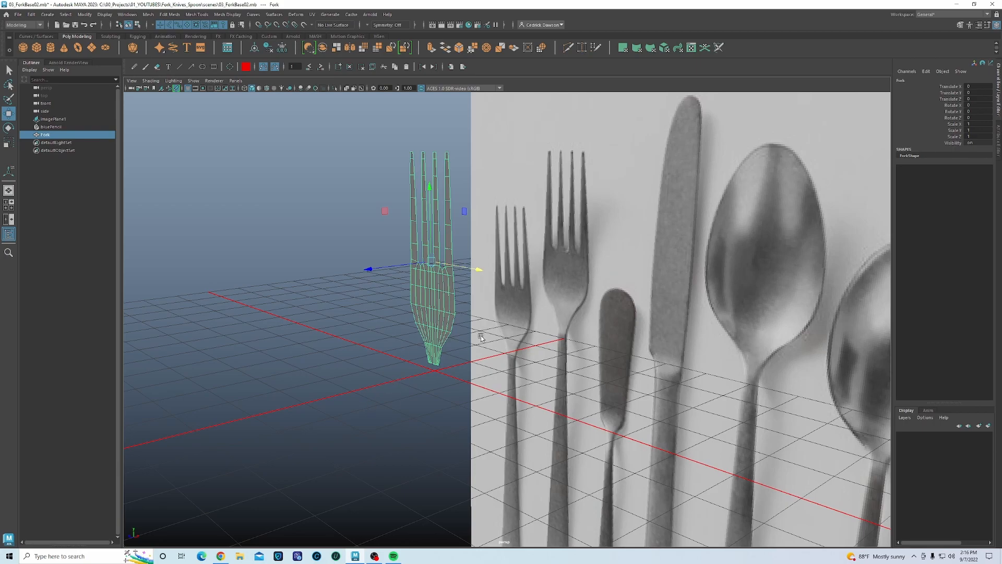
alt+drag(606, 306, 591, 303)
alt+drag(505, 317, 463, 315)
key(space)
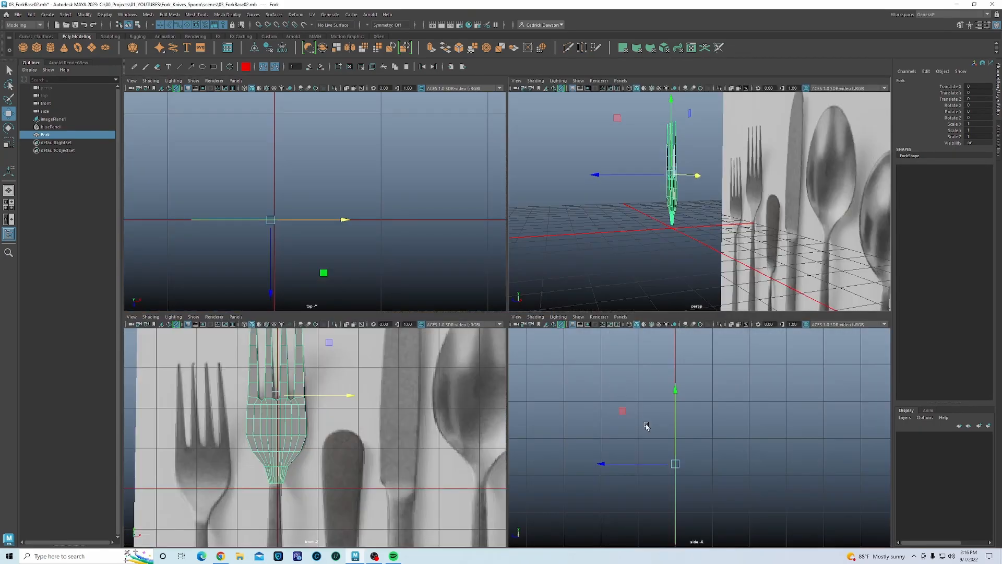
key(space)
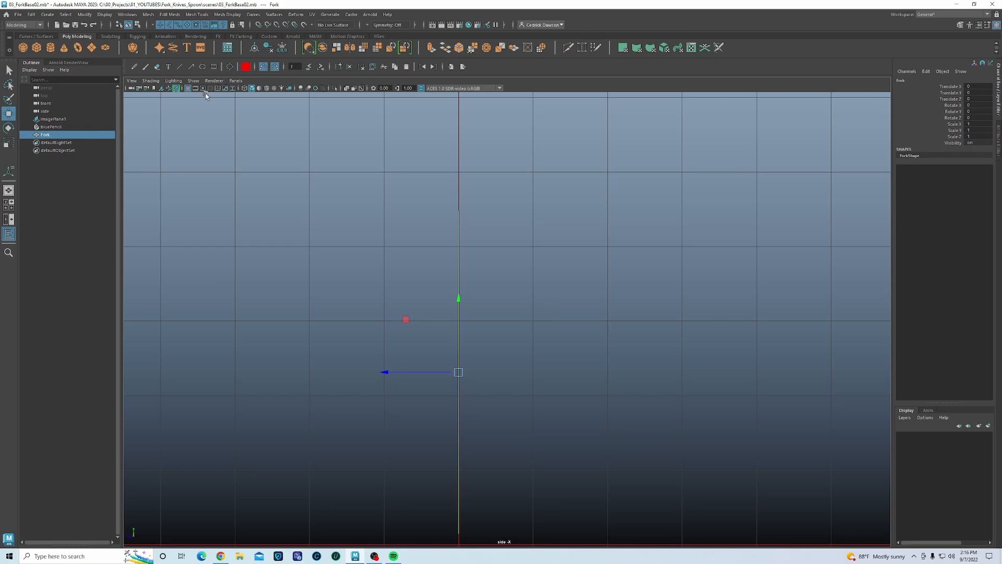
- Draw a small polygon cube near the fork's tine tips in the front view
key(space)
key(space)
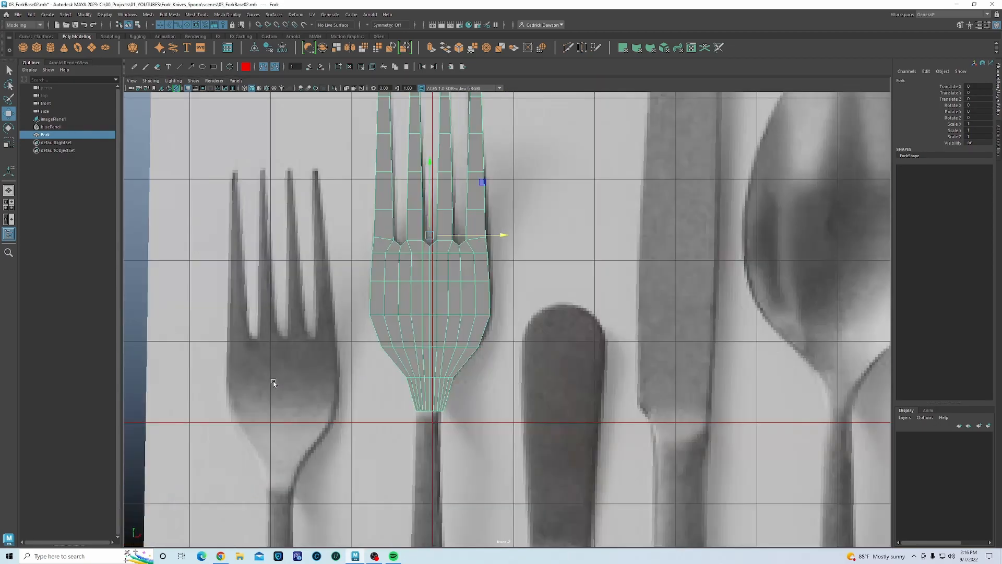
alt+middle_drag(398, 265, 371, 405)
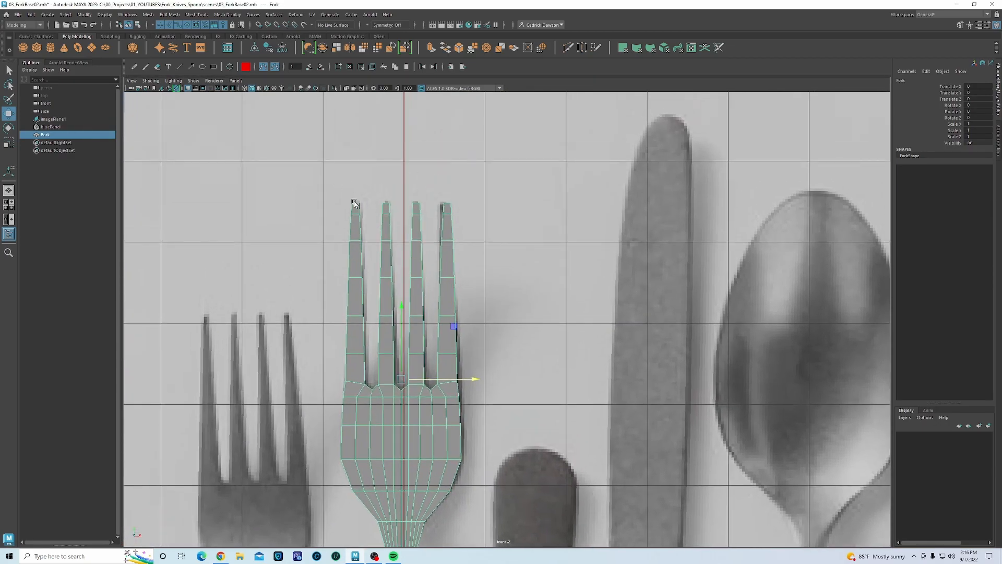
alt+middle_drag(377, 355, 381, 324)
alt+middle_drag(409, 507, 380, 454)
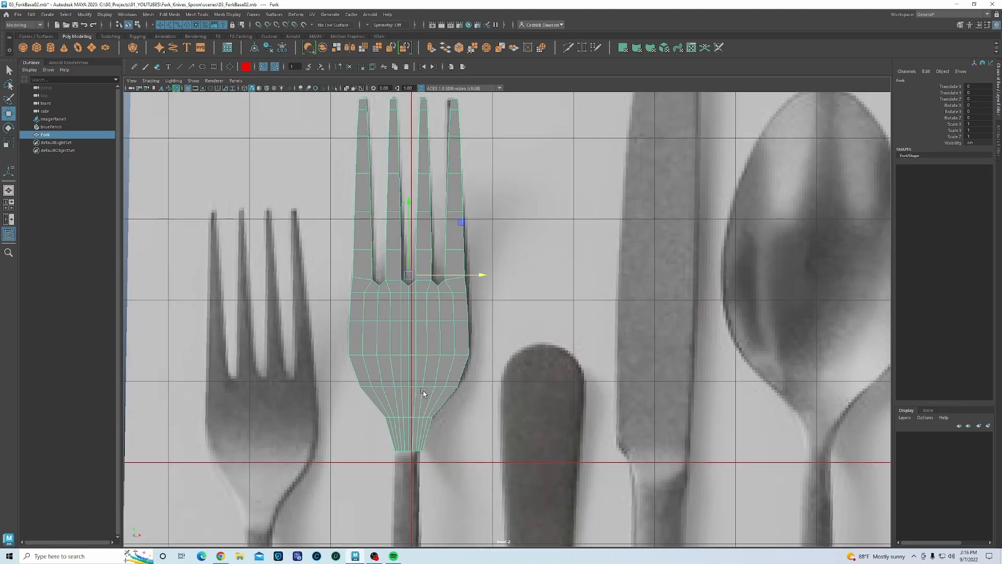
click(40, 46)
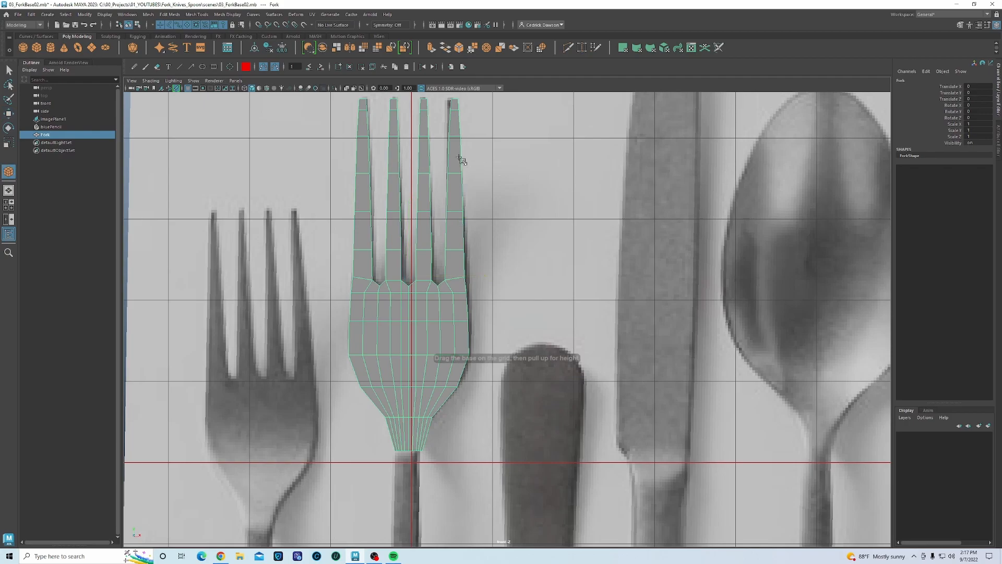
scroll(449, 166, up, 3)
drag(421, 176, 428, 188)
- Duplicate the cube down to the base of the fork head
alt+middle_drag(478, 360, 474, 310)
scroll(475, 310, down, 4)
shift+drag(462, 197, 474, 370)
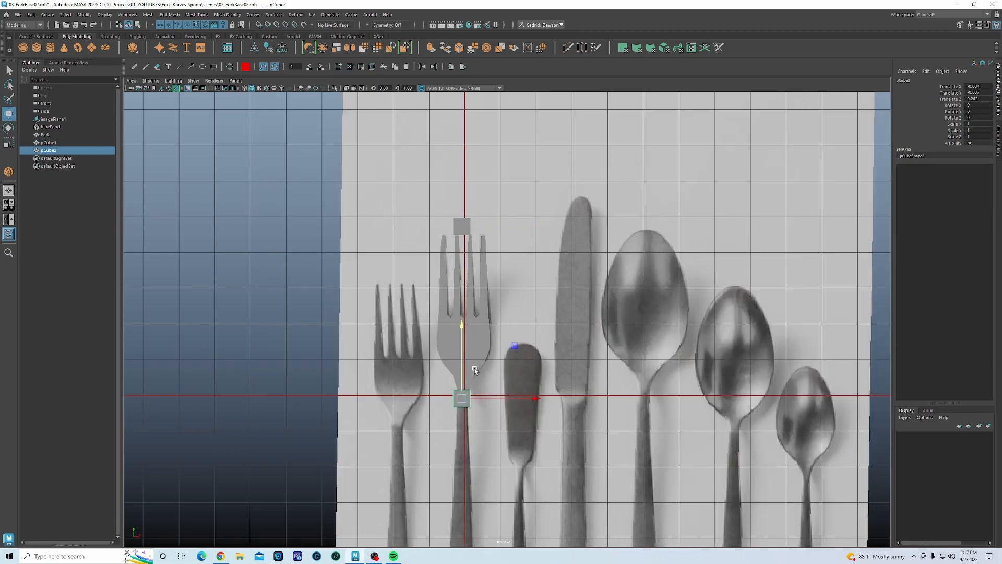
- Assign an existing red material to both cubes
shift+click(462, 226)
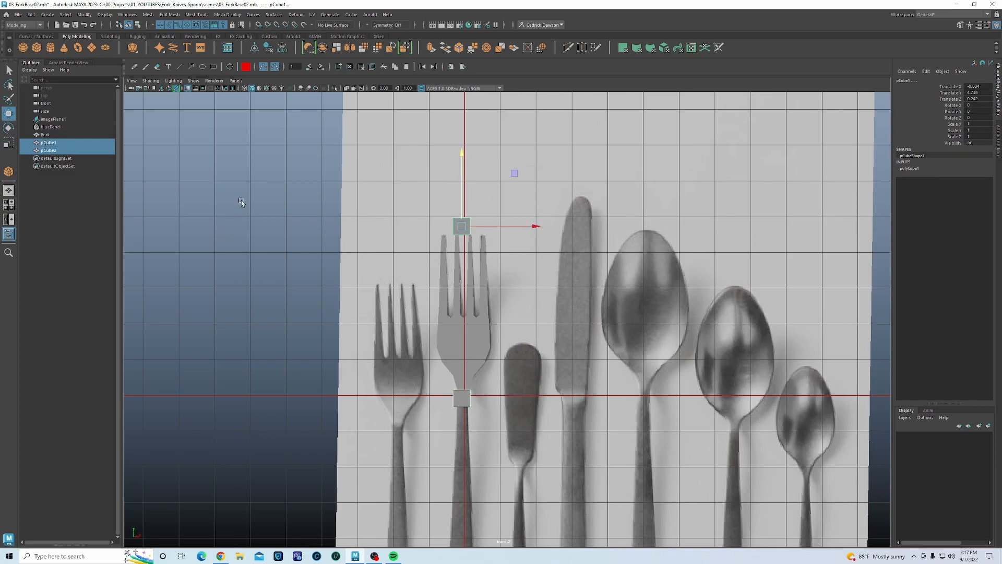
right_drag(251, 184, 299, 405)
click(290, 318)
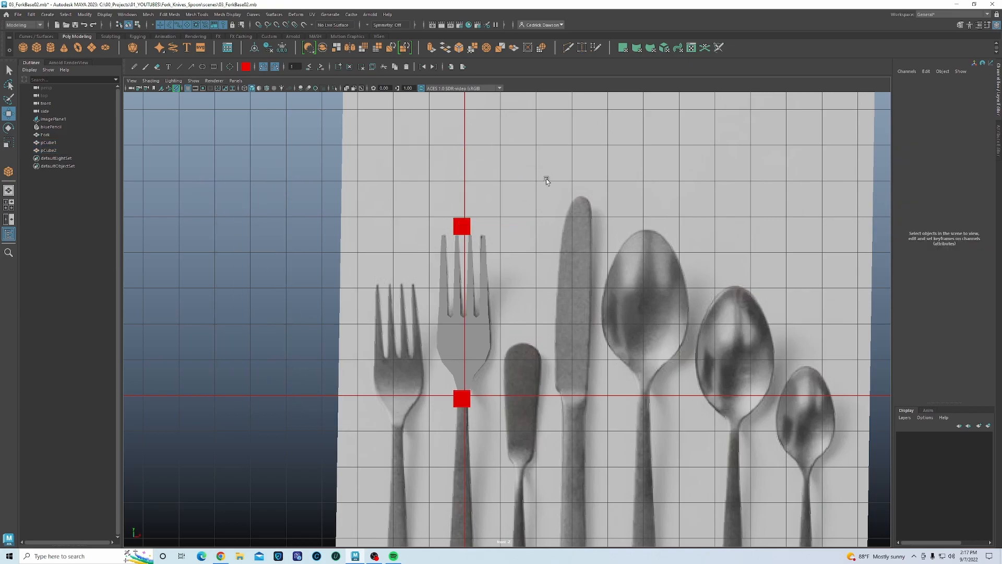
click(469, 226)
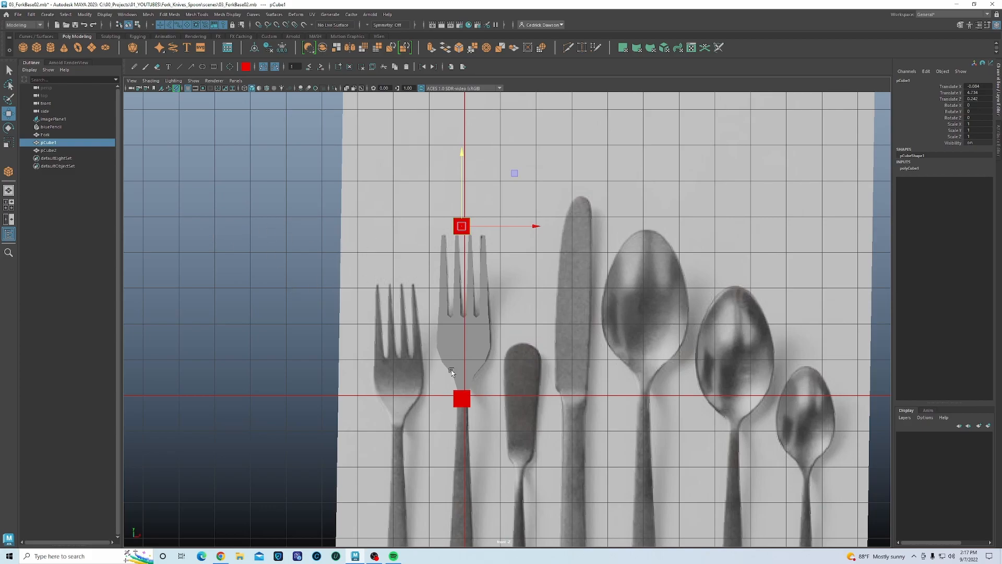
- Give the lower cube a new red Lambert material, lambert3
click(458, 400)
right_drag(460, 402, 458, 525)
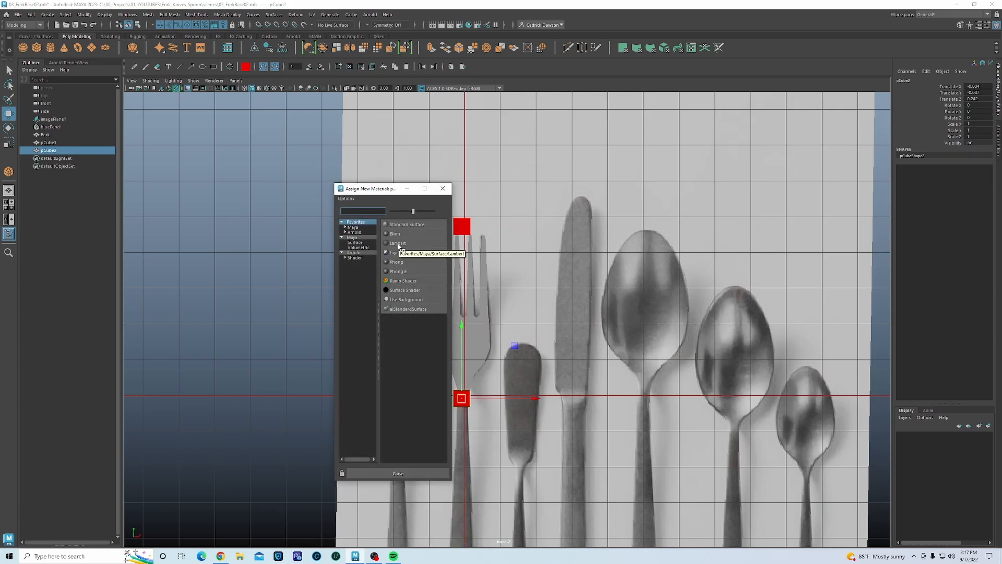
click(411, 244)
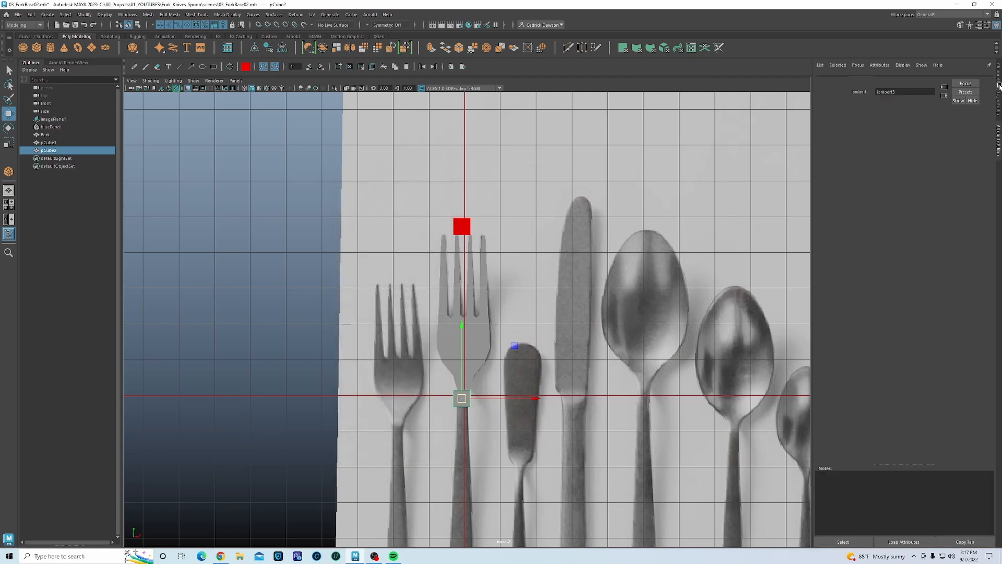
click(894, 80)
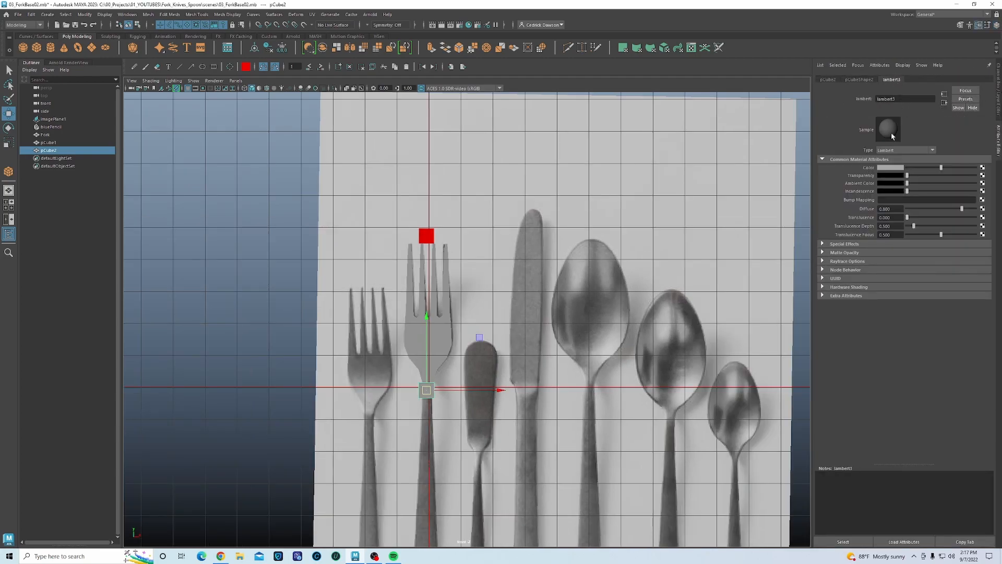
click(896, 168)
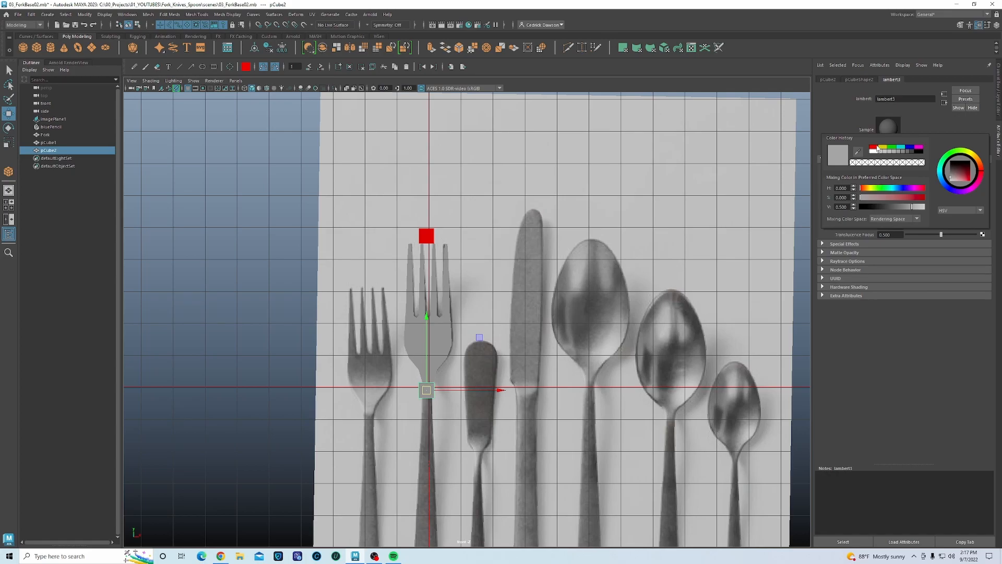
click(878, 148)
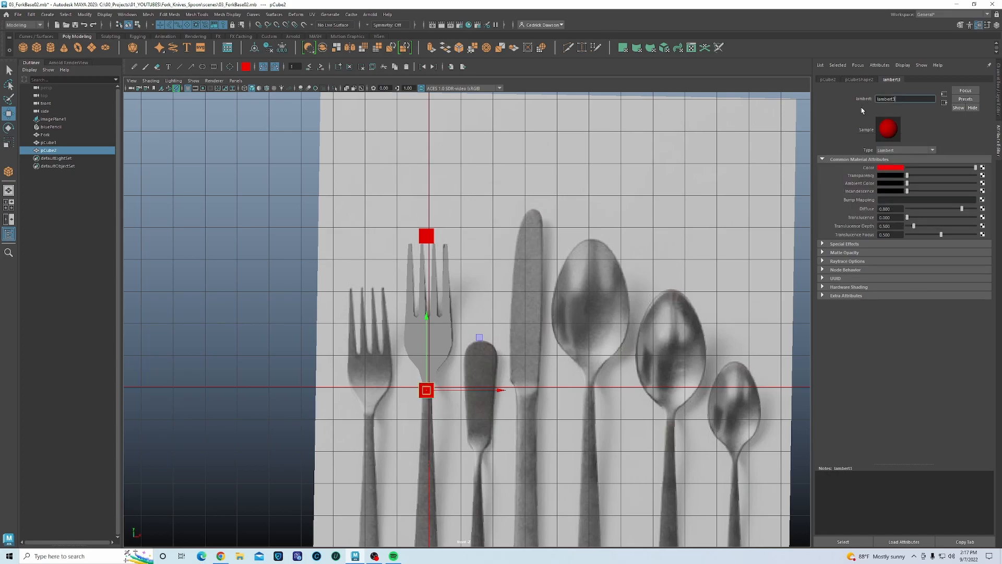
click(533, 375)
key(space)
key(space)
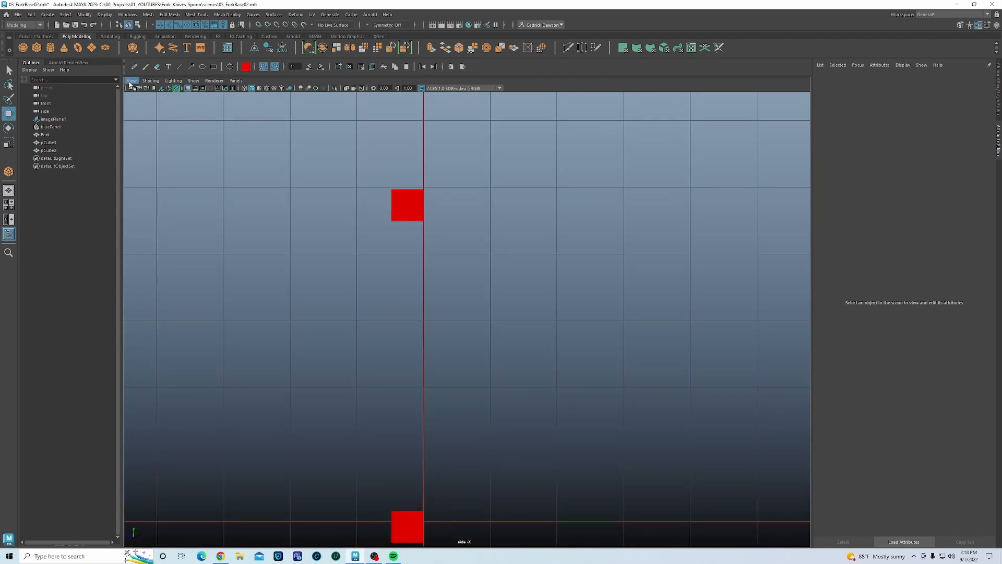
- Import an image plane into the side view and pick the Fork Side picture
click(131, 81)
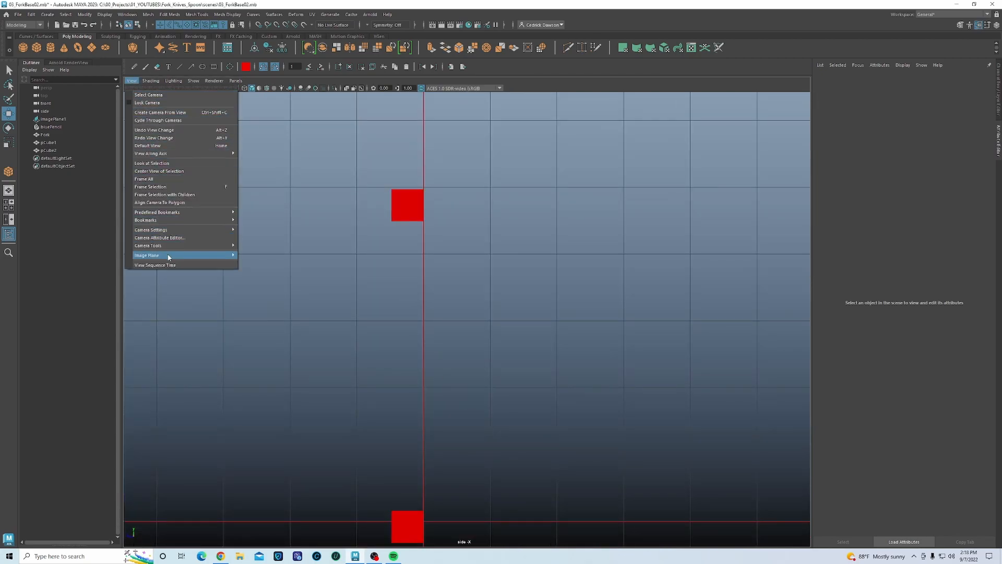
mouse_move(233, 258)
click(262, 255)
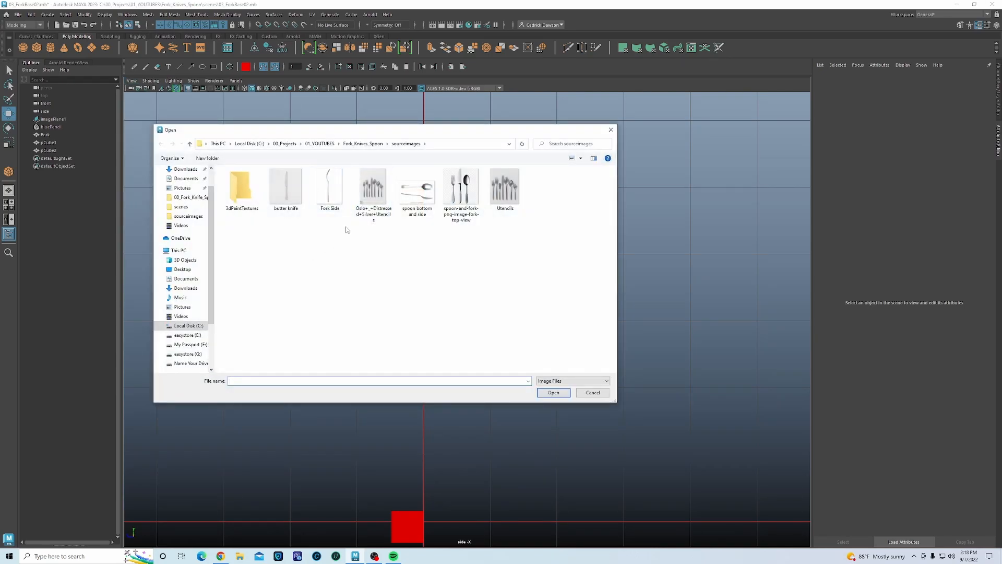
click(330, 188)
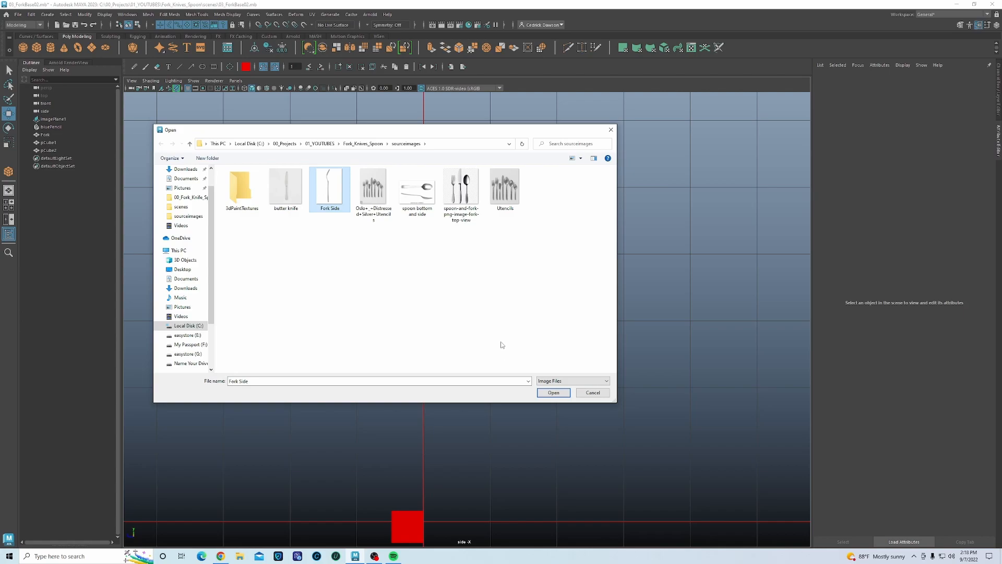
- Load the Fork Side image, then move the new image plane up-right and rotate it
click(554, 392)
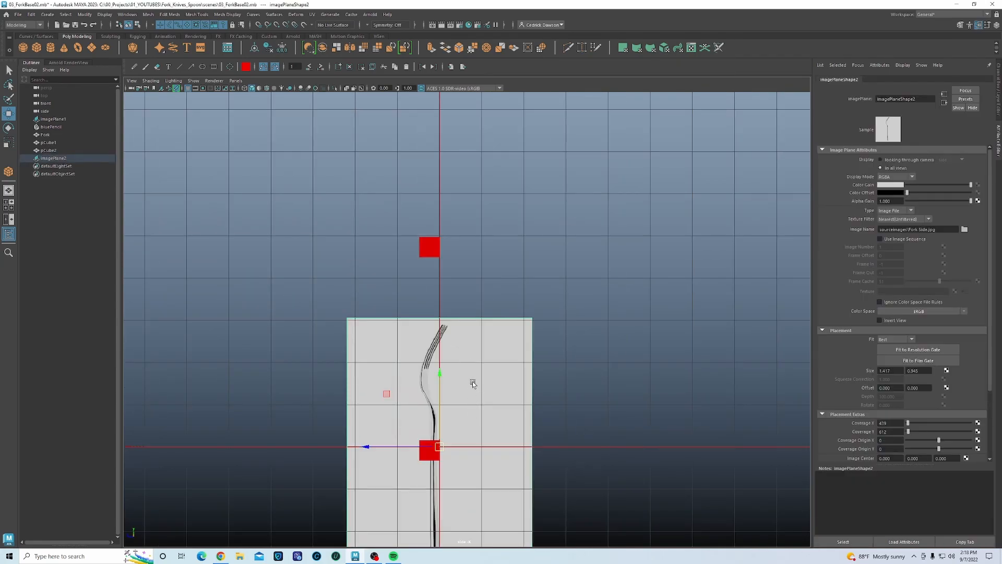
click(472, 382)
drag(447, 453, 477, 355)
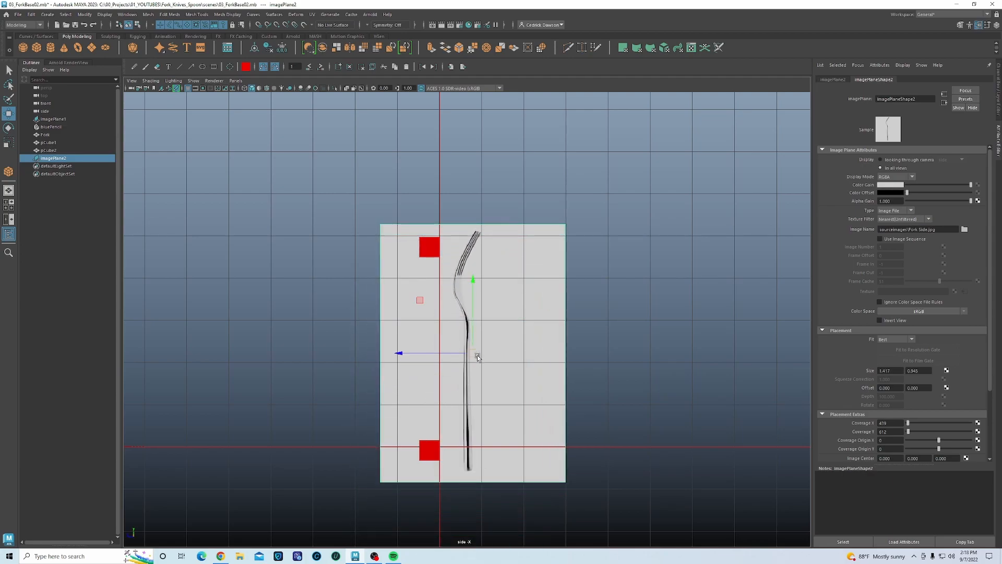
key(e)
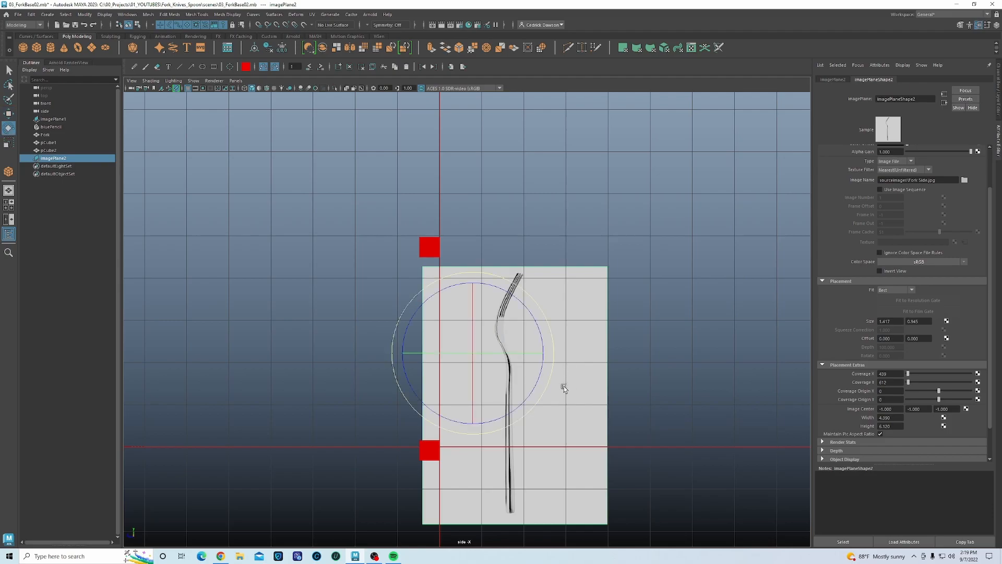
drag(522, 353, 463, 332)
key(w)
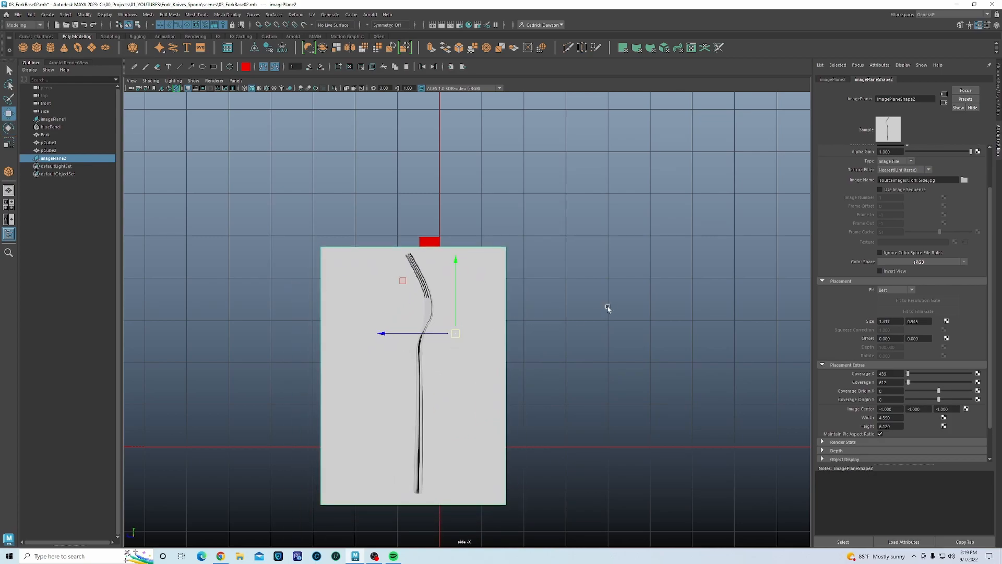
- Slide the image plane along X, lower it in the side view, and select the fork
key(space)
alt+drag(591, 229, 642, 250)
drag(668, 191, 634, 188)
key(space)
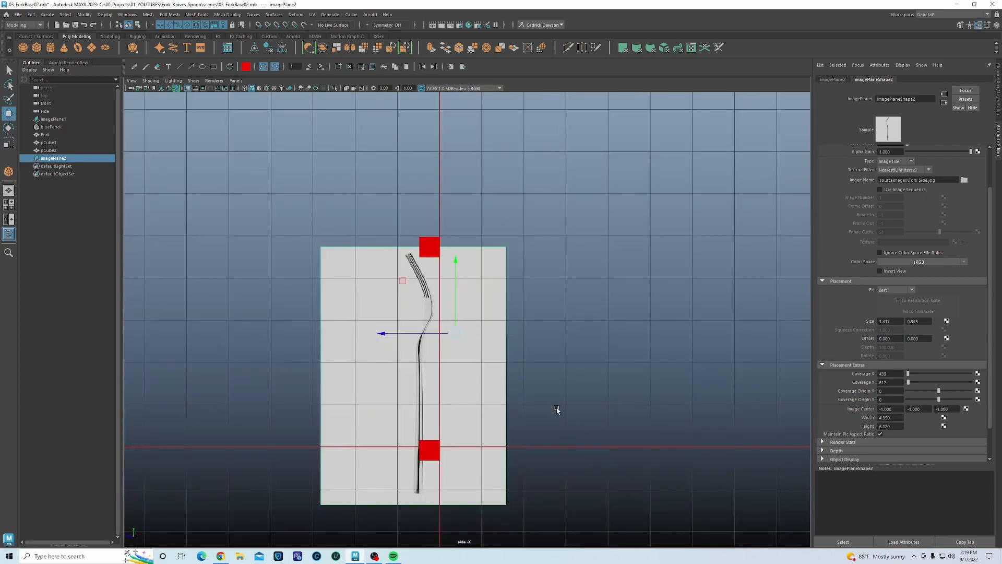
scroll(557, 409, up, 5)
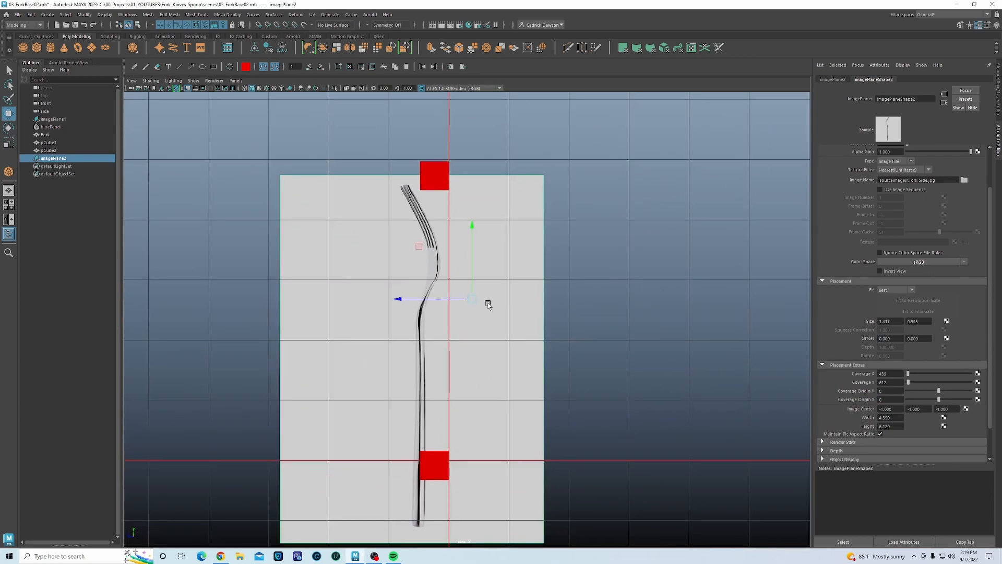
drag(471, 300, 508, 410)
drag(428, 226, 464, 243)
- Move the fork image left of the red cubes and set its pivot at the tine tip
click(493, 305)
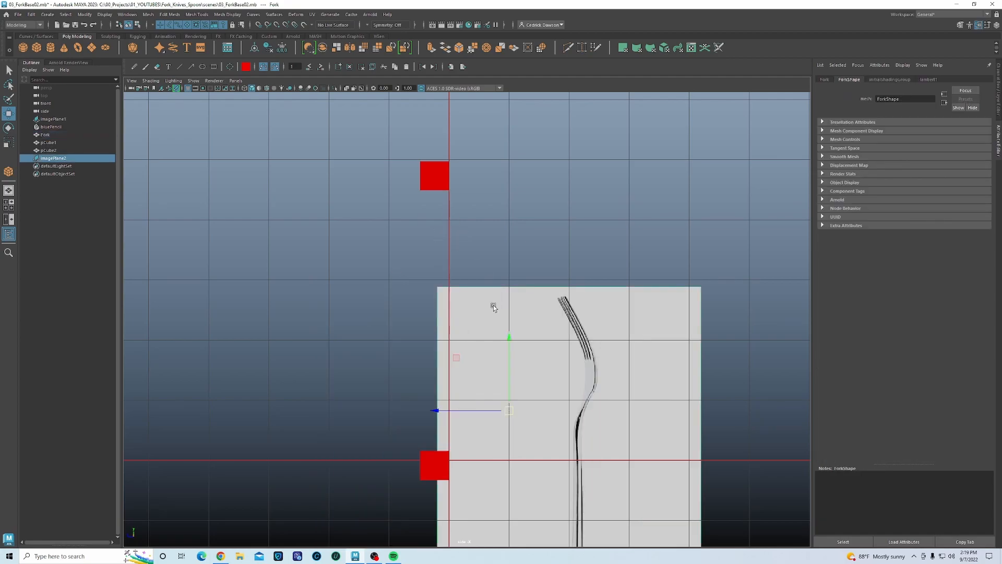
alt+middle_drag(537, 369, 517, 324)
drag(490, 360, 321, 342)
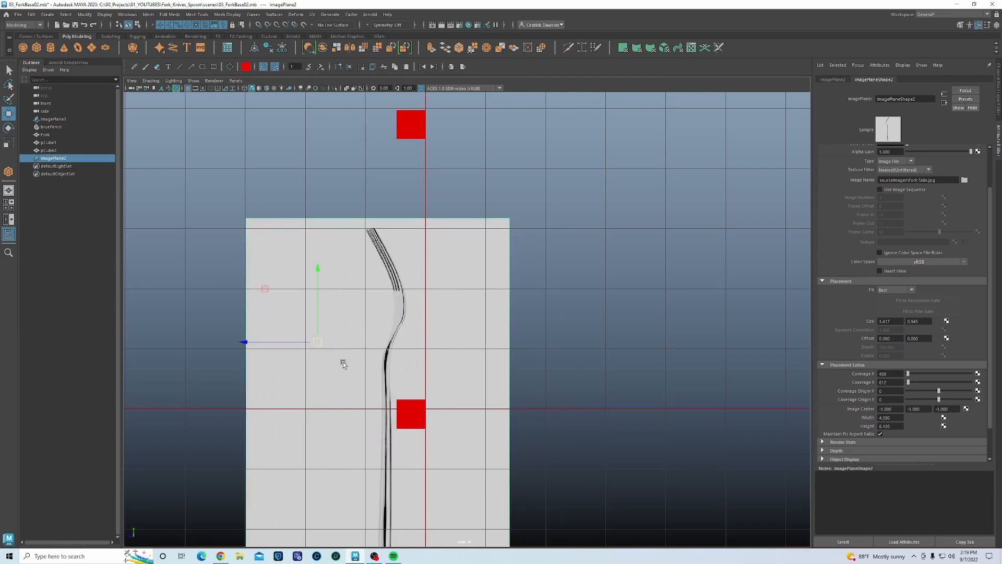
key(d)
drag(320, 343, 376, 232)
scroll(372, 253, up, 5)
alt+middle_drag(349, 253, 337, 258)
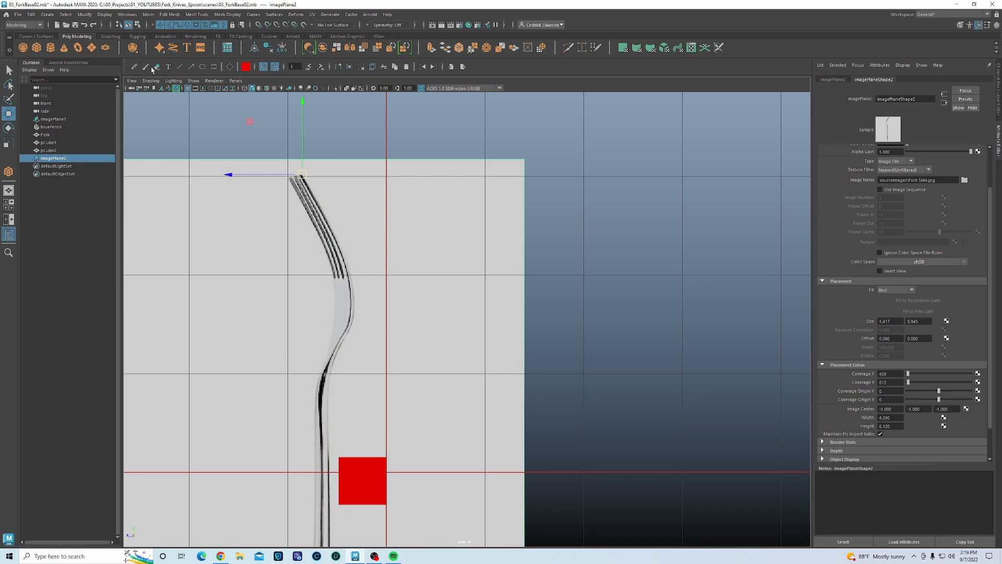
- Draw a red Blue Pencil stroke along the fork edge from the tines to the neck
click(134, 66)
click(304, 177)
mouse_move(327, 219)
mouse_down()
mouse_move(351, 308)
mouse_move(329, 364)
mouse_up()
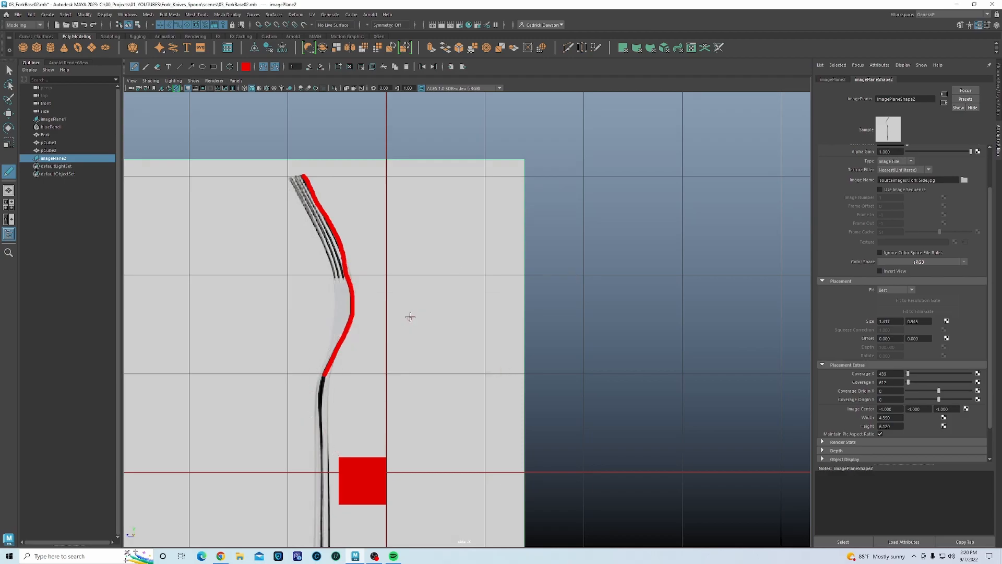
key(space)
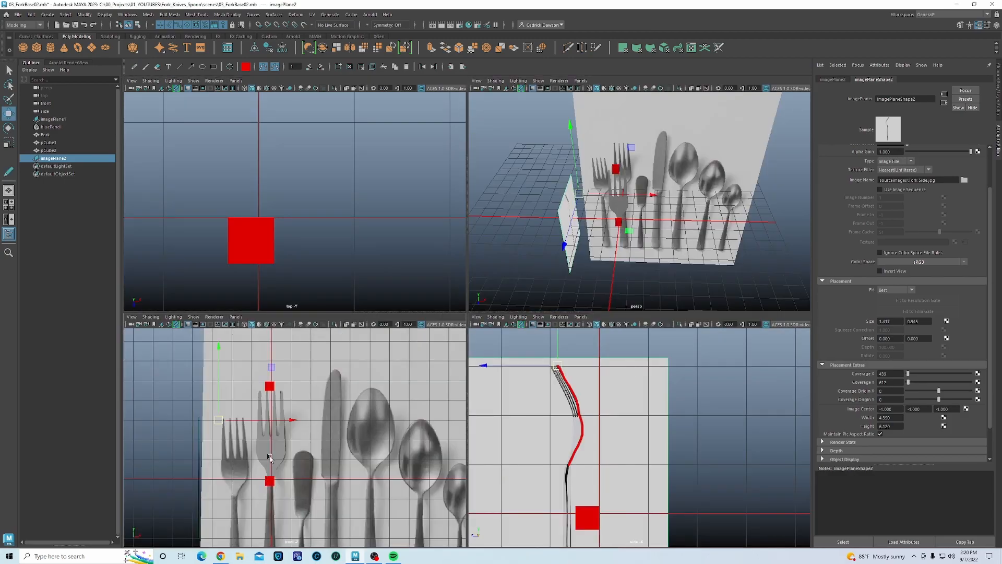
- Select the fork reference image plane in the enlarged side view and clear the annotation strokes
key(w)
click(263, 452)
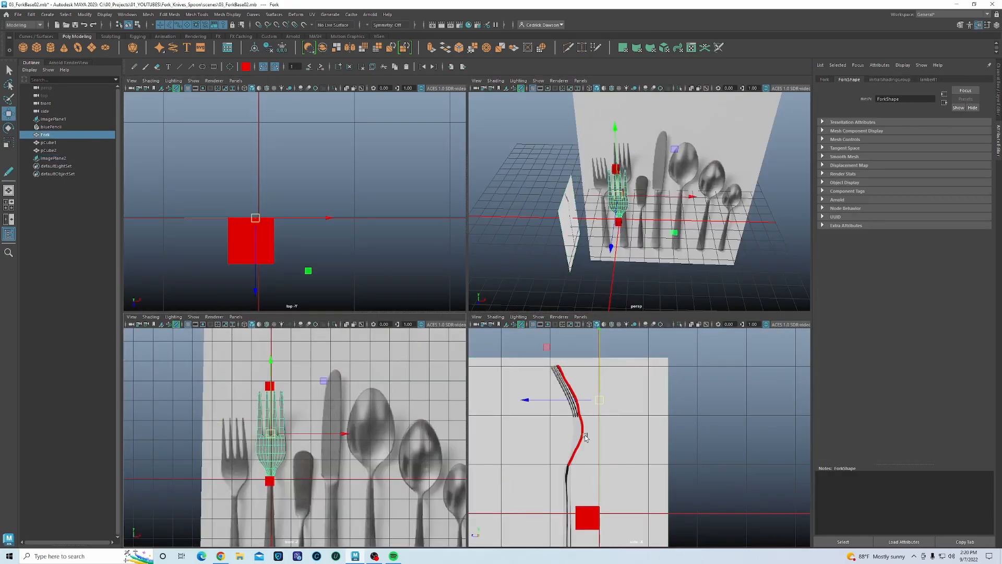
key(space)
click(425, 278)
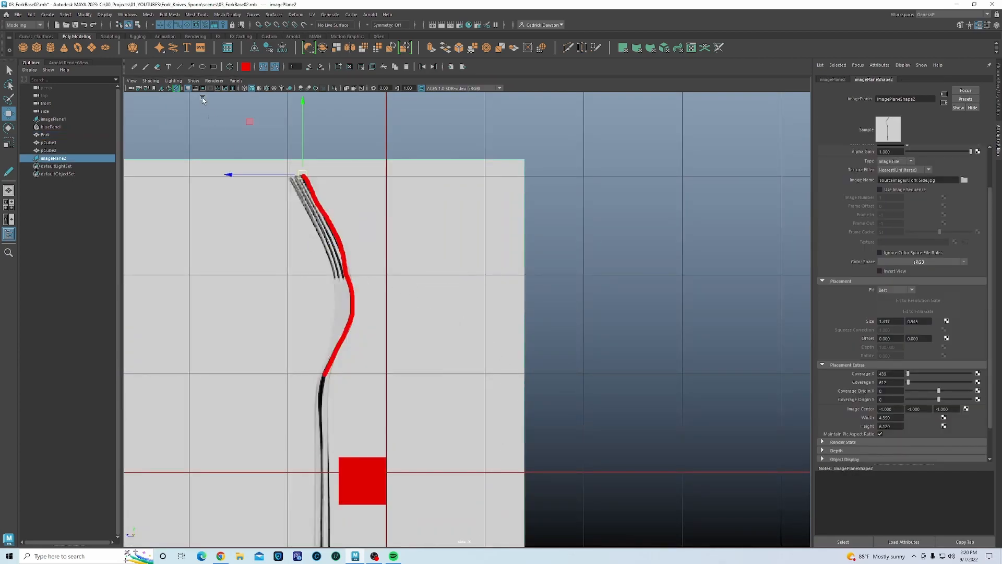
click(135, 68)
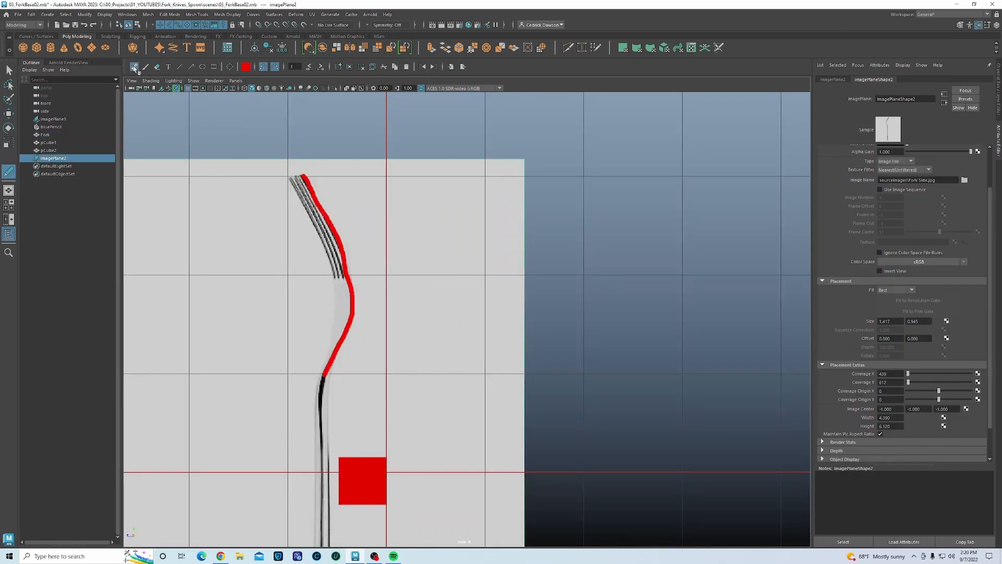
click(349, 66)
- Move the fork image up and right, scale it larger, and nudge it left
key(w)
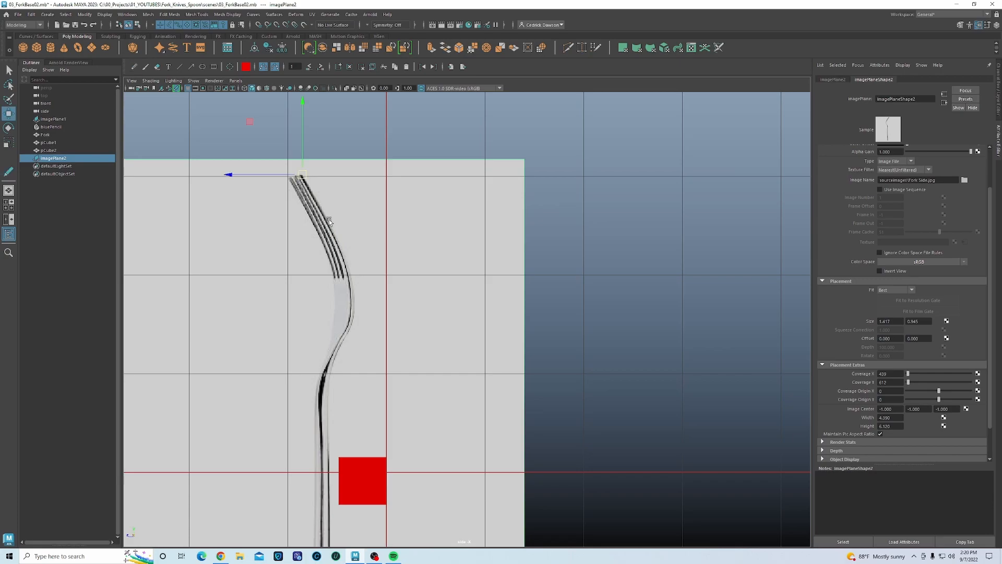
alt+middle_drag(320, 180, 326, 277)
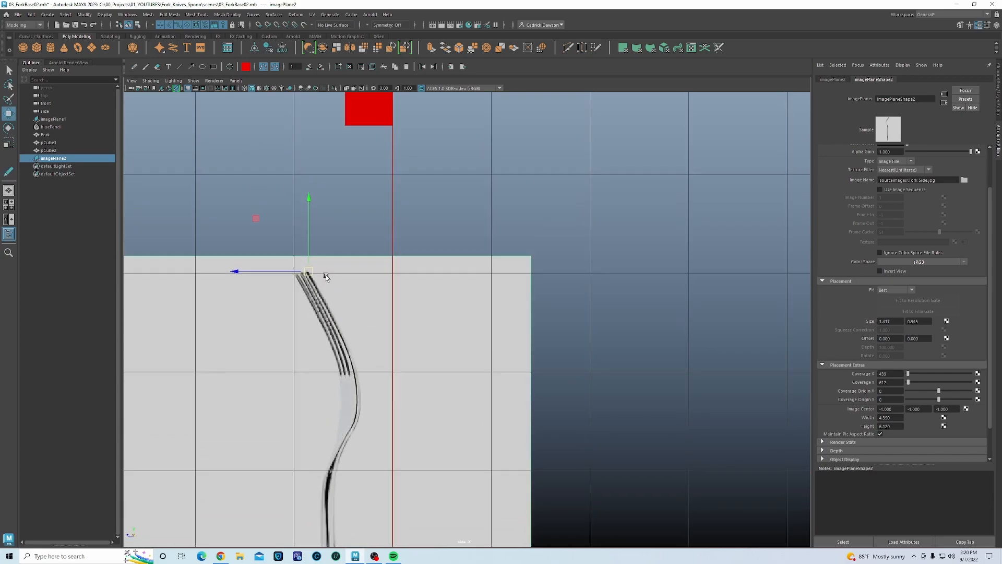
drag(310, 276, 370, 128)
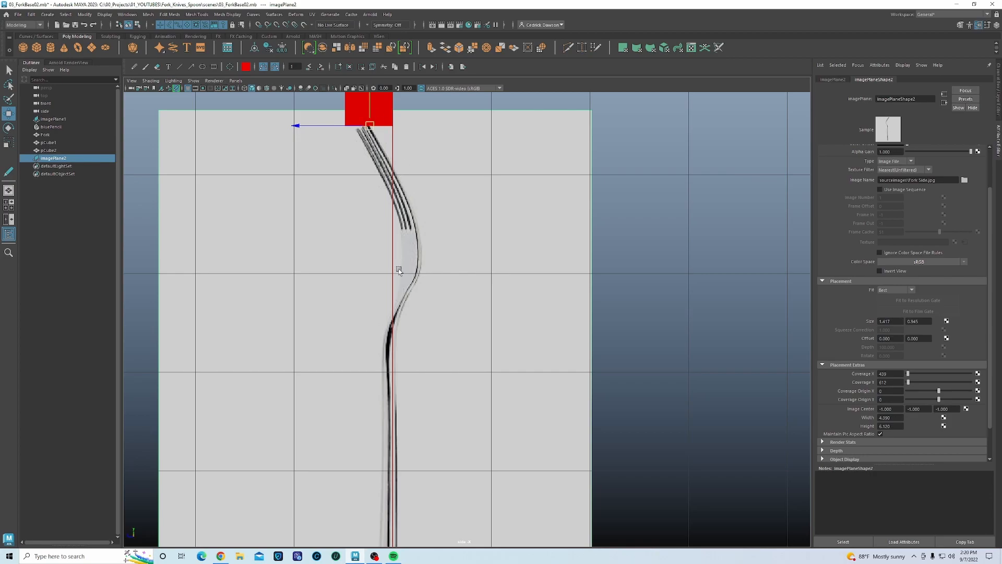
alt+middle_drag(397, 283, 399, 273)
key(r)
scroll(410, 295, down, 5)
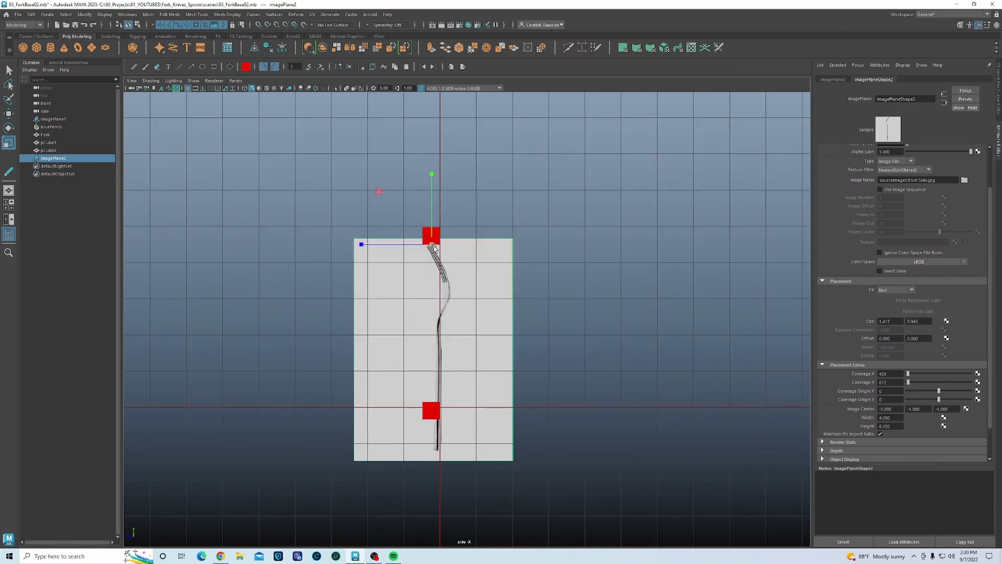
scroll(512, 264, up, 3)
drag(432, 245, 536, 252)
key(w)
drag(402, 244, 384, 214)
scroll(404, 292, up, 3)
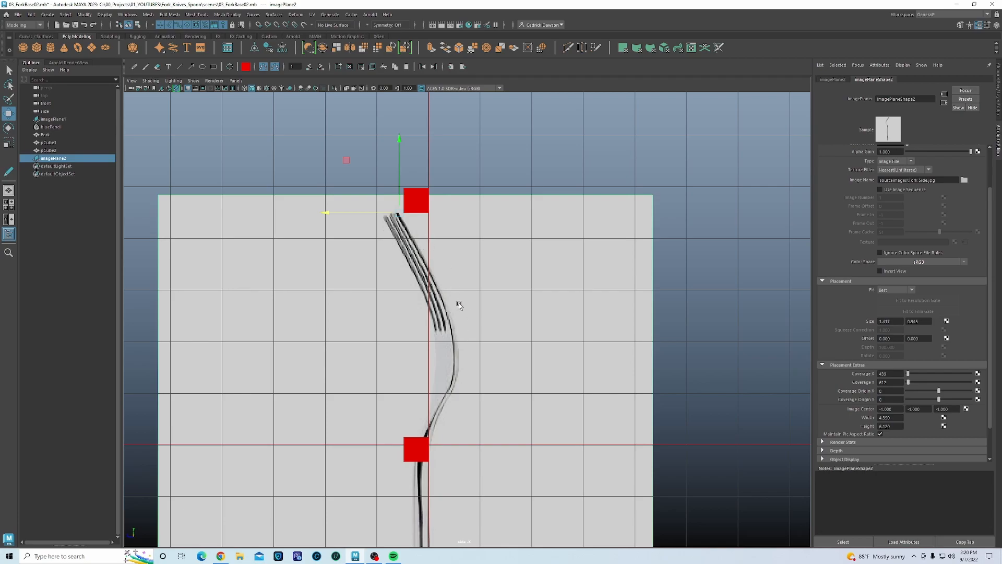
- Shift the fork image right so its tines align with the upper red cube, then select the fork
key(r)
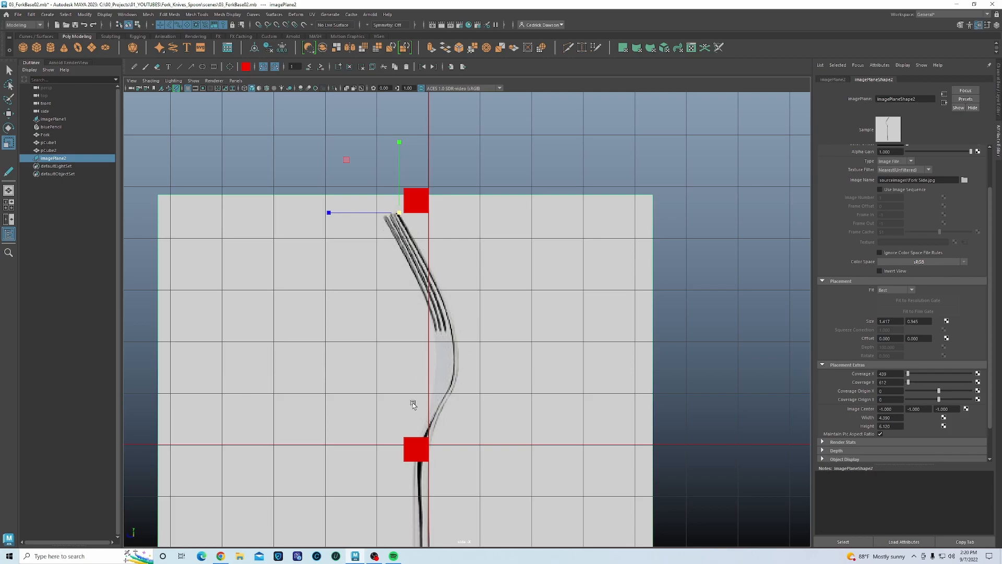
drag(334, 213, 355, 216)
key(ctrl+z)
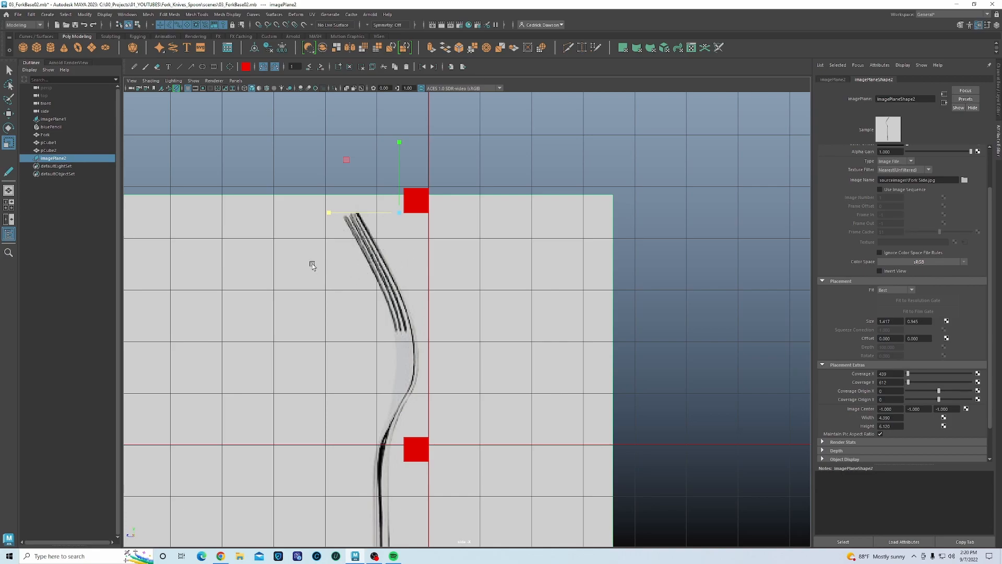
click(326, 177)
click(384, 263)
key(w)
drag(329, 213, 374, 216)
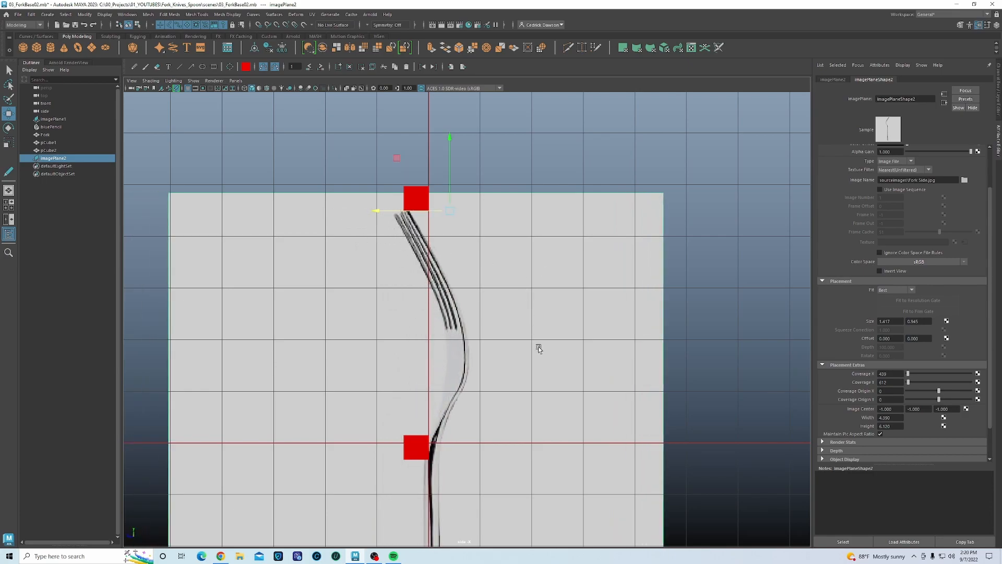
click(427, 295)
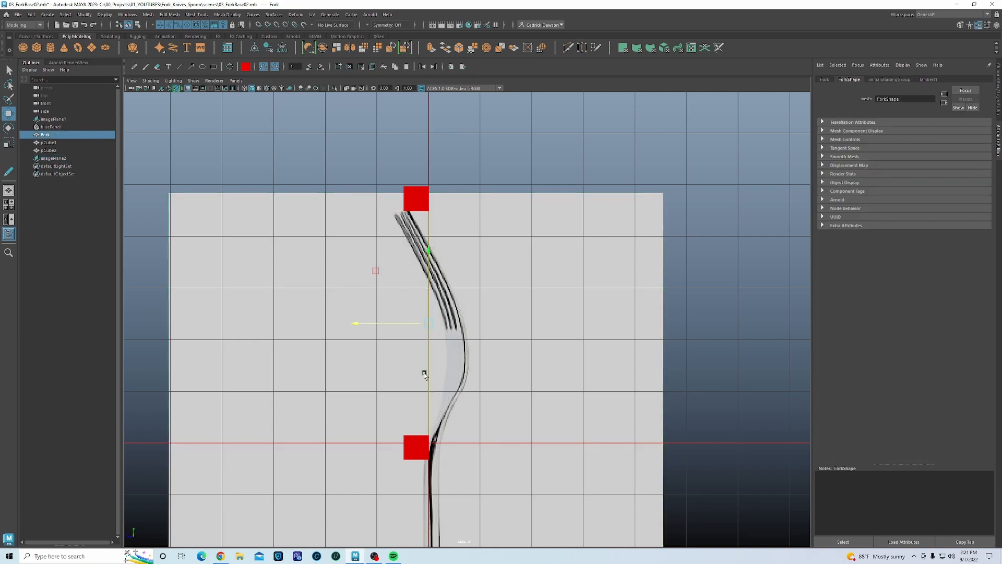
key(space)
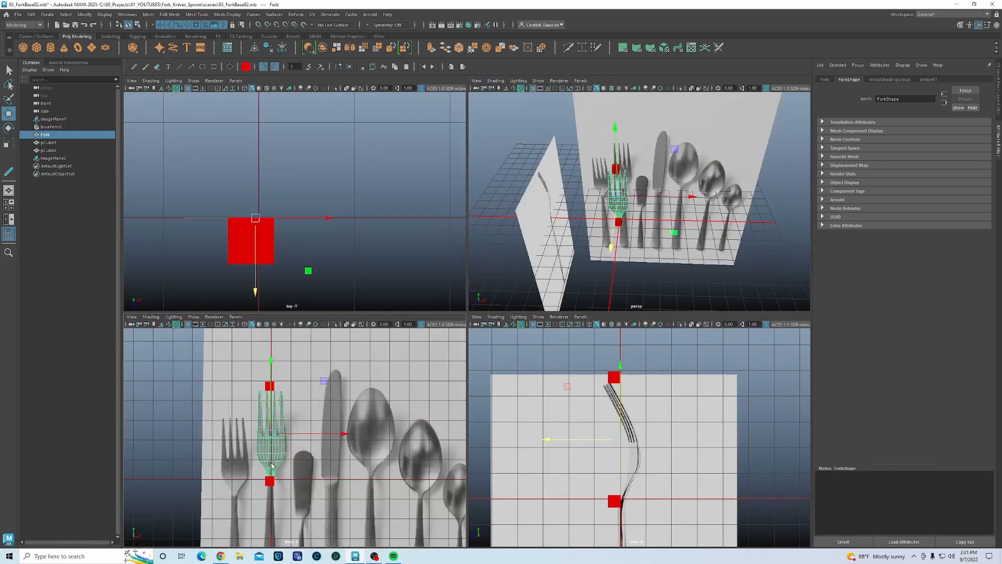
- In the enlarged front view, select the fork mesh's tine-tip vertices
key(space)
scroll(405, 369, up, 5)
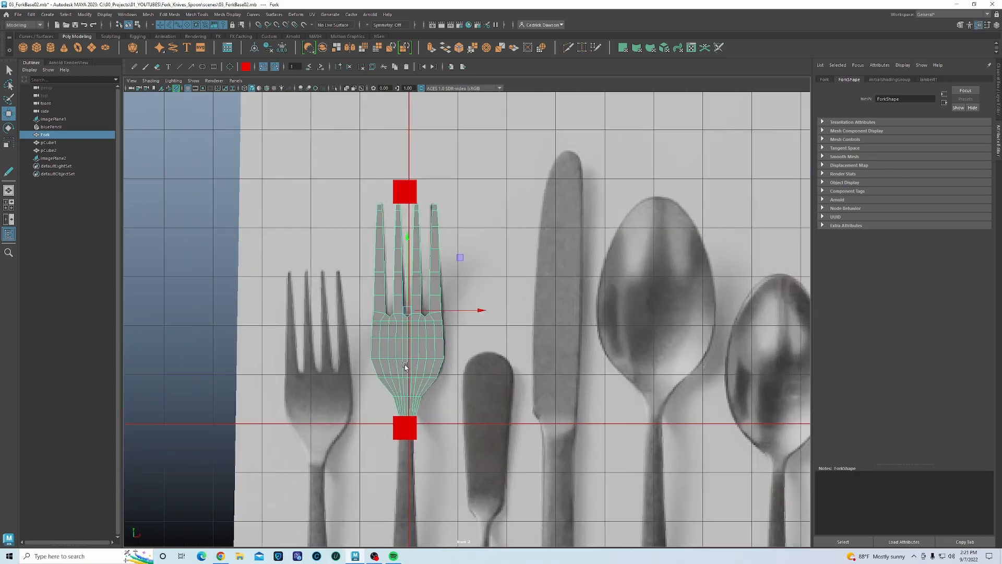
alt+middle_drag(398, 317, 396, 345)
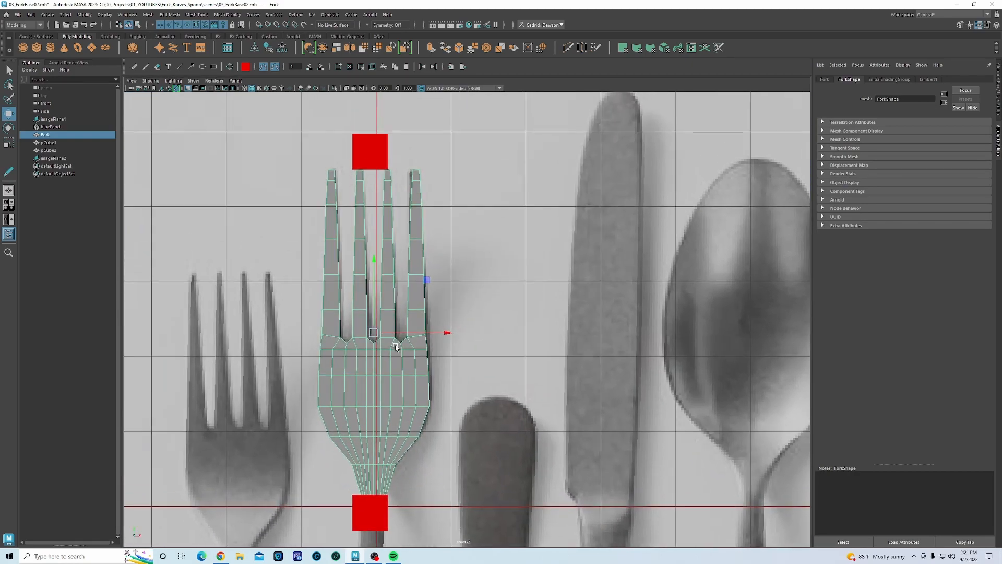
right_drag(387, 192, 358, 191)
drag(316, 164, 447, 174)
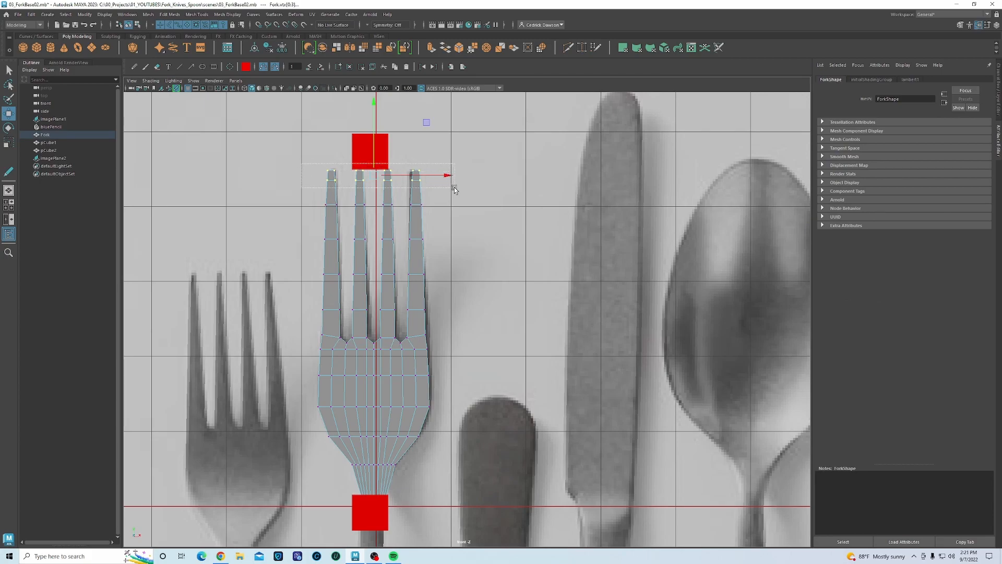
key(space)
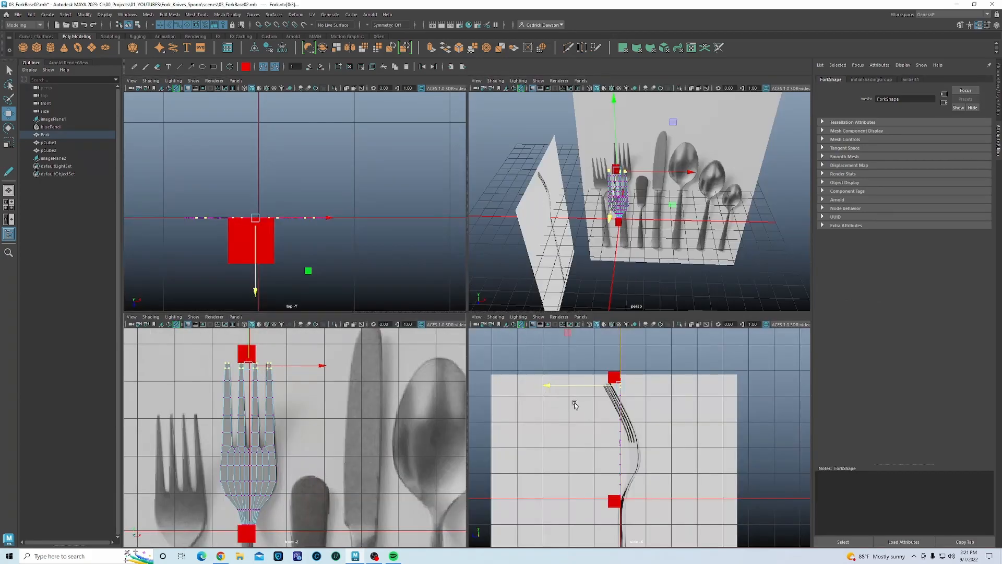
- Use a two-pane front/perspective layout and switch the perspective panel to the side camera
click(8, 220)
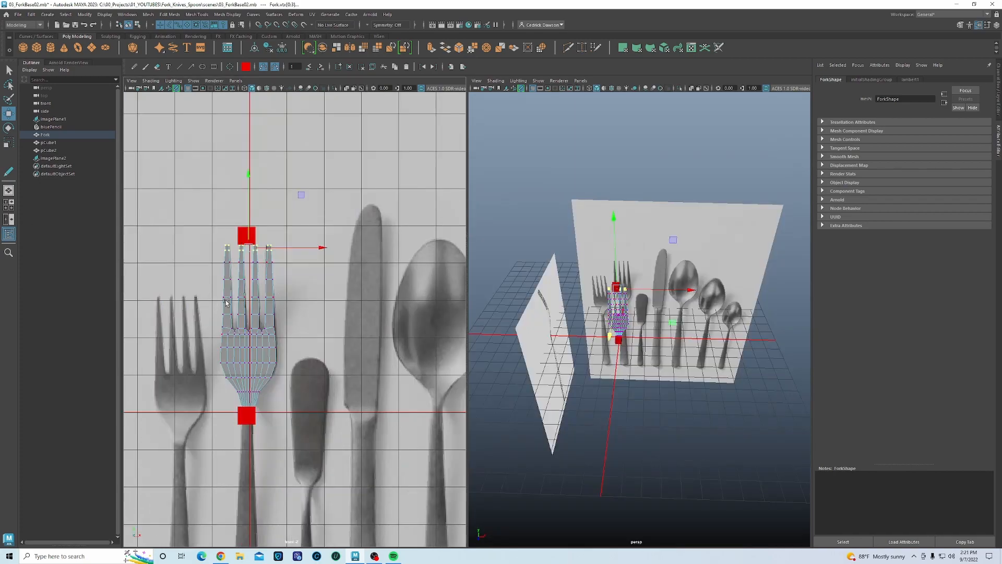
scroll(257, 330, up, 2)
alt+middle_drag(257, 311, 291, 284)
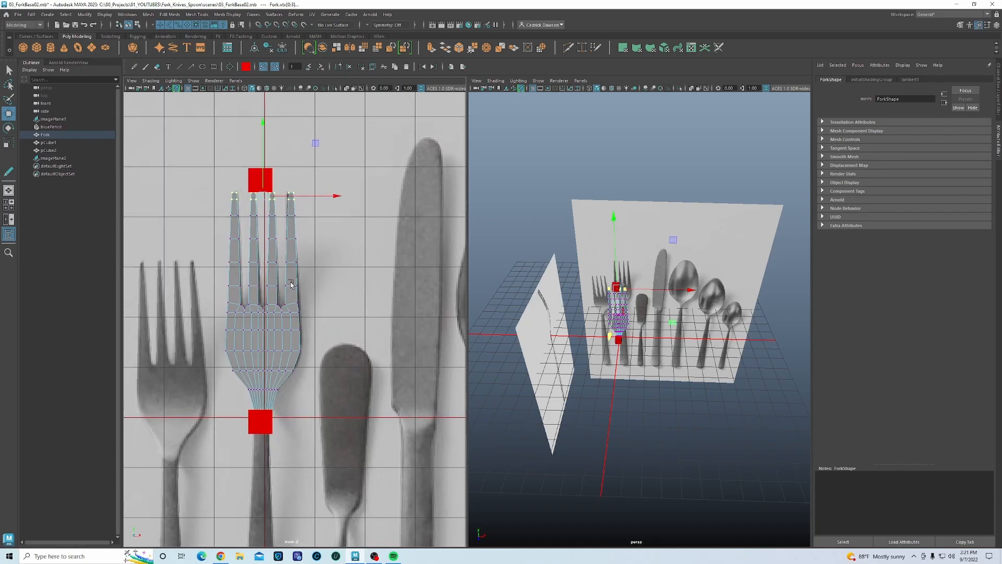
click(585, 82)
click(592, 83)
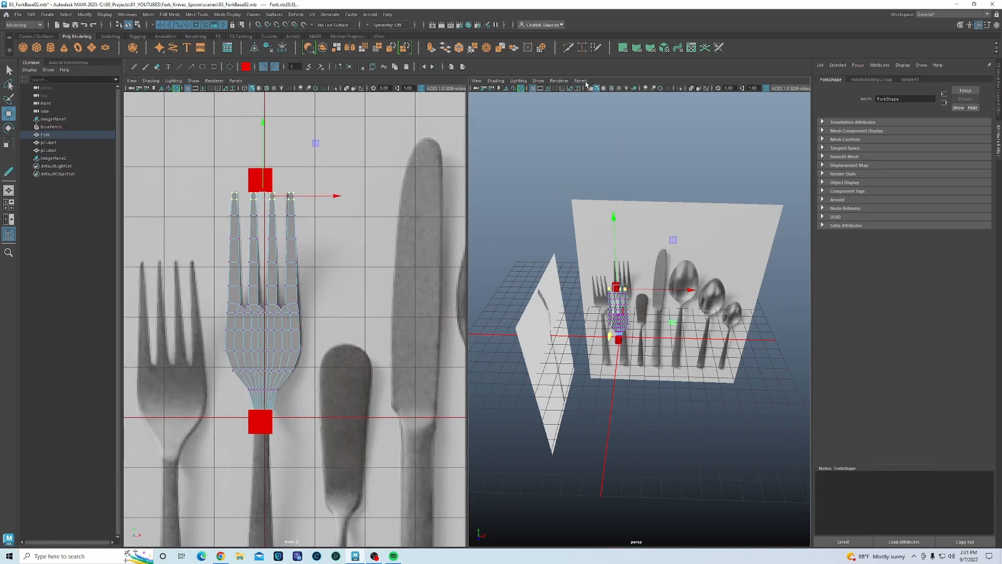
click(585, 82)
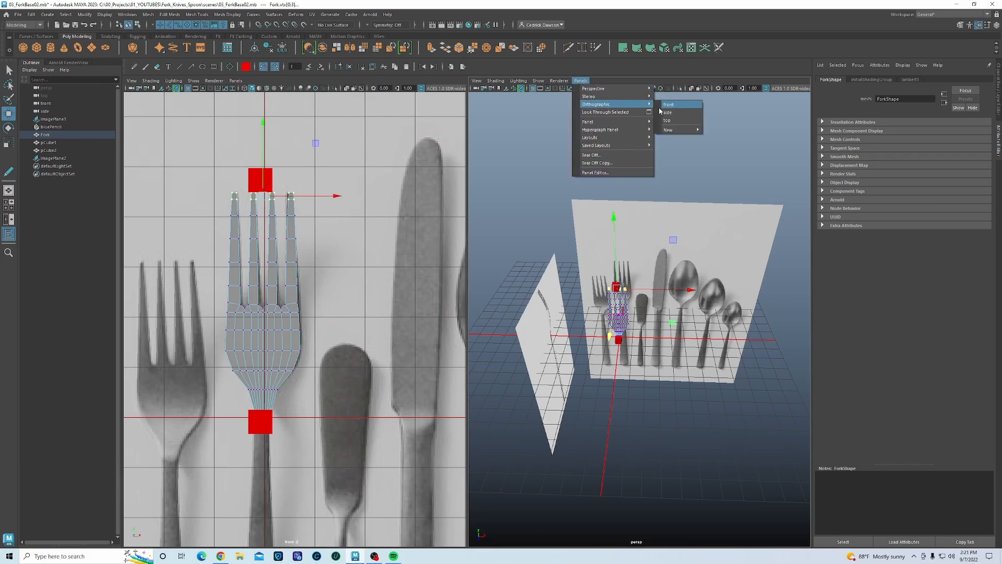
click(666, 113)
scroll(627, 381, up, 3)
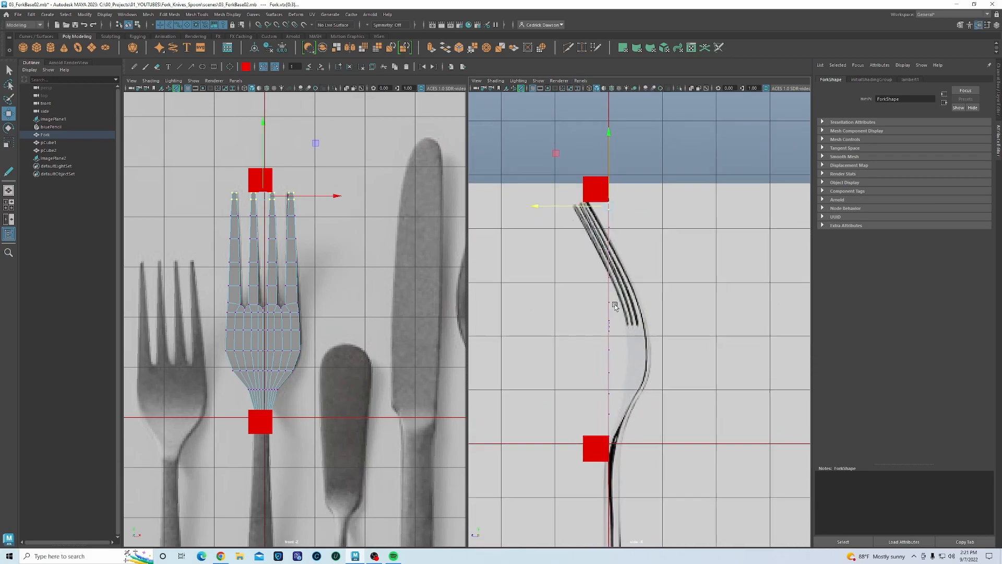
- Adjust the tine-tip vertices in depth, moving the two outer tips forward to match the profile
scroll(629, 303, up, 2)
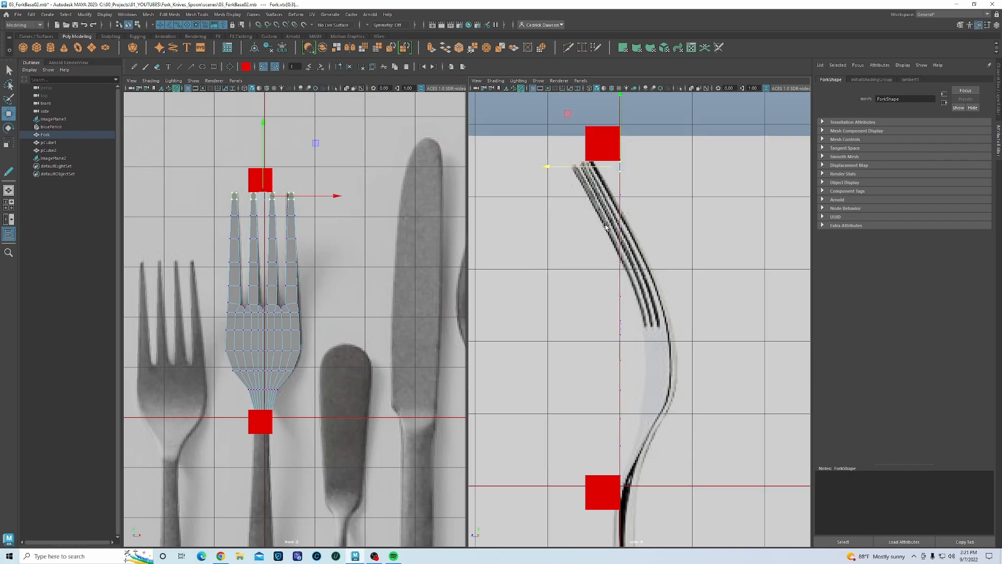
drag(557, 174, 520, 169)
scroll(593, 230, up, 3)
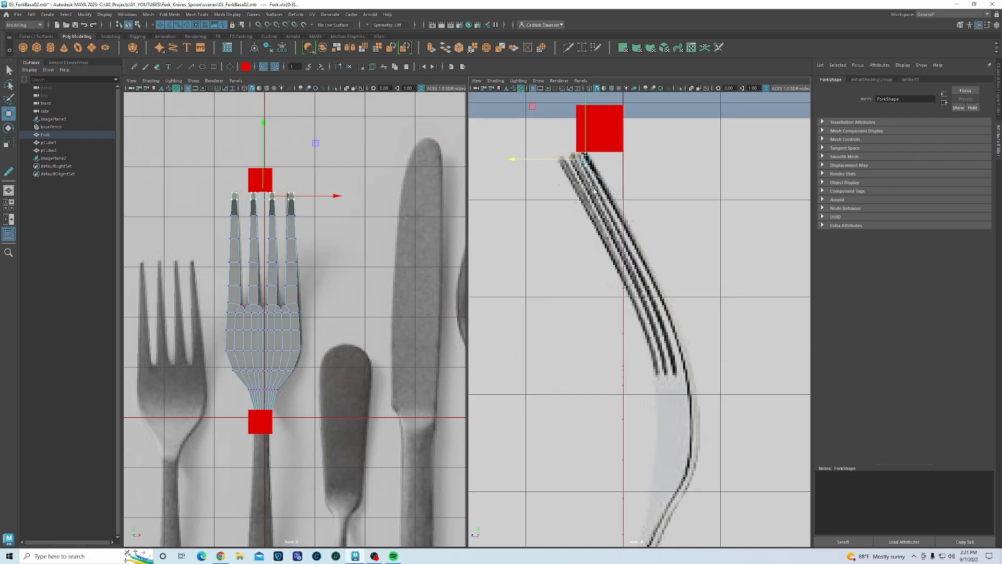
scroll(594, 189, up, 5)
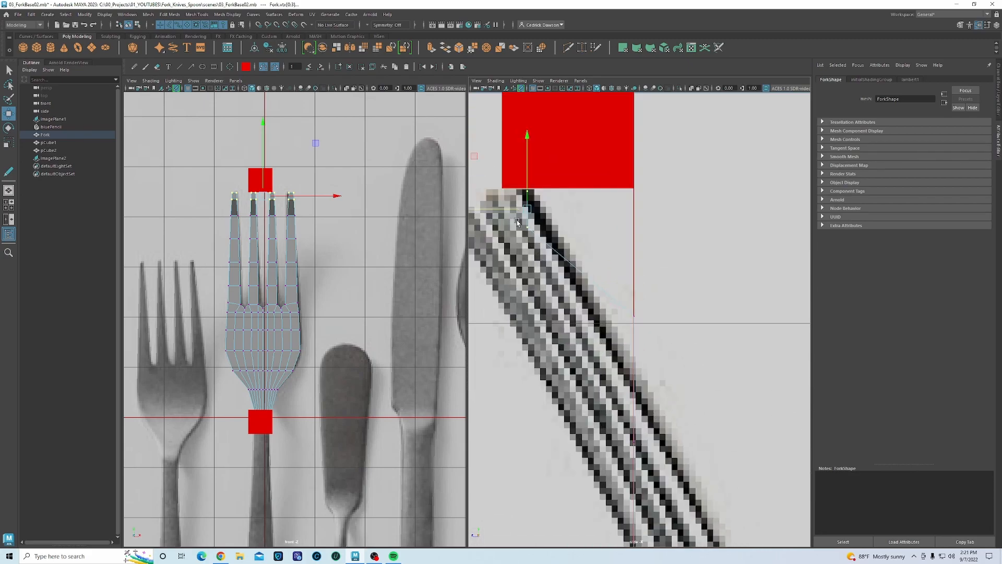
drag(510, 209, 517, 211)
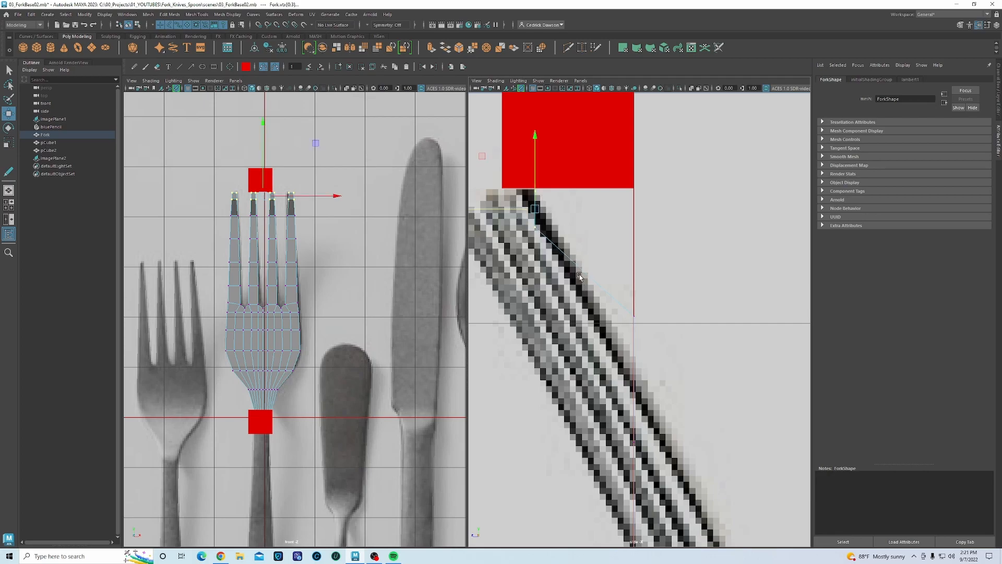
drag(525, 224, 552, 254)
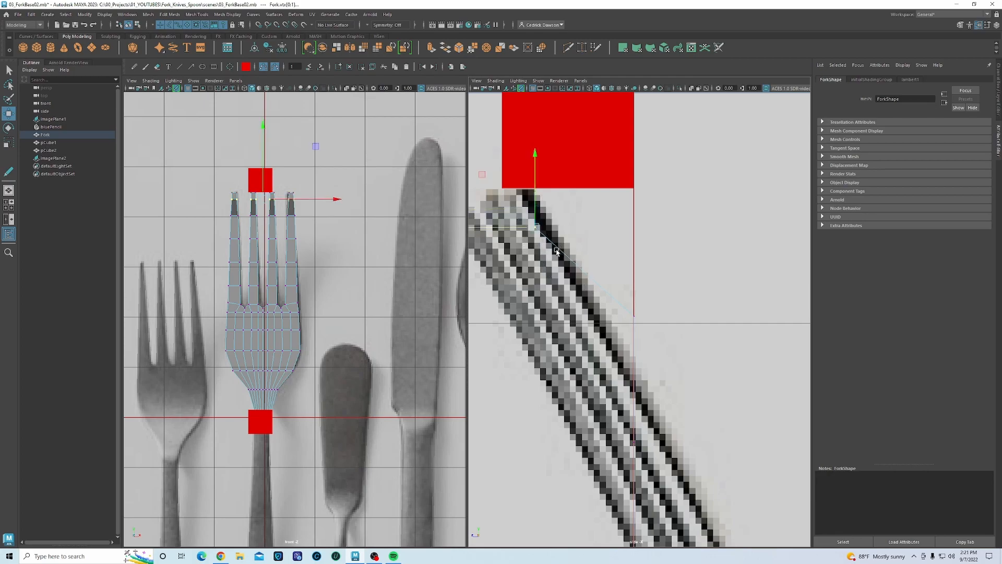
drag(510, 228, 524, 191)
- Select successive tine vertex rows and move each along Z onto the curved side reference
drag(221, 212, 324, 224)
drag(574, 319, 549, 316)
drag(222, 233, 316, 246)
alt+middle_drag(688, 437, 654, 327)
drag(580, 333, 623, 333)
drag(220, 255, 314, 269)
alt+middle_drag(622, 454, 575, 376)
drag(537, 387, 645, 387)
alt+middle_drag(684, 456, 655, 308)
drag(221, 280, 314, 292)
drag(522, 361, 685, 346)
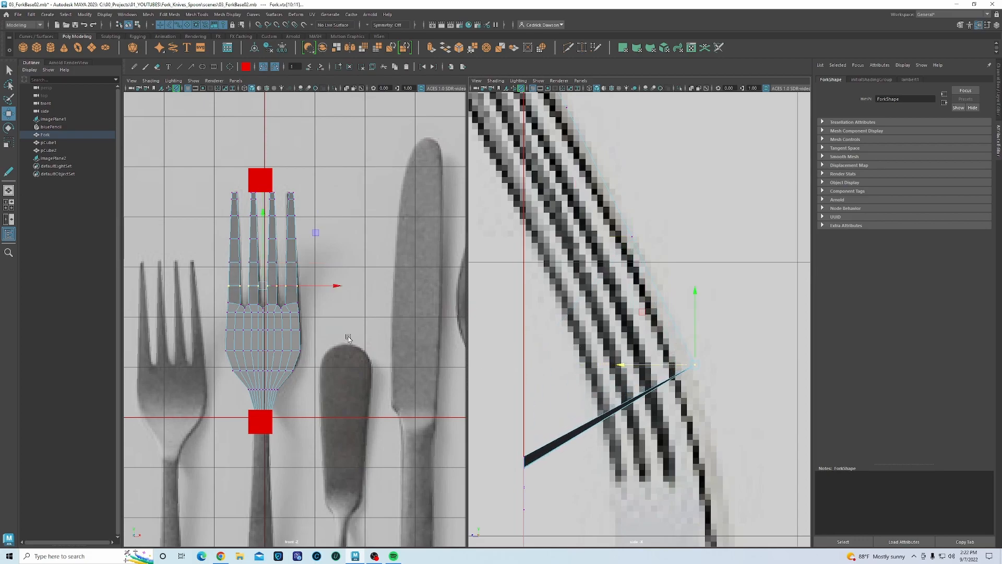
drag(219, 298, 324, 313)
alt+middle_drag(621, 437, 693, 334)
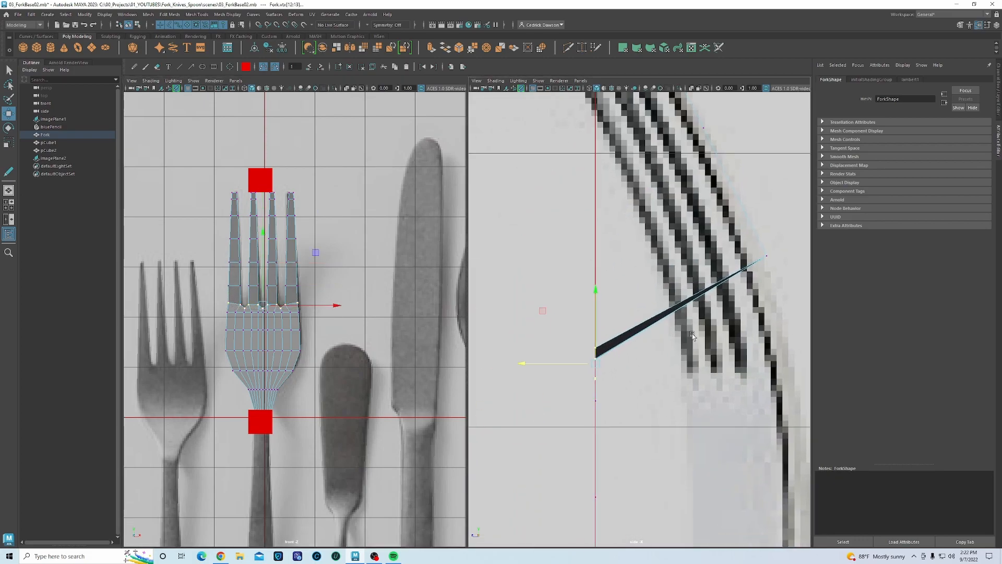
drag(517, 362, 715, 364)
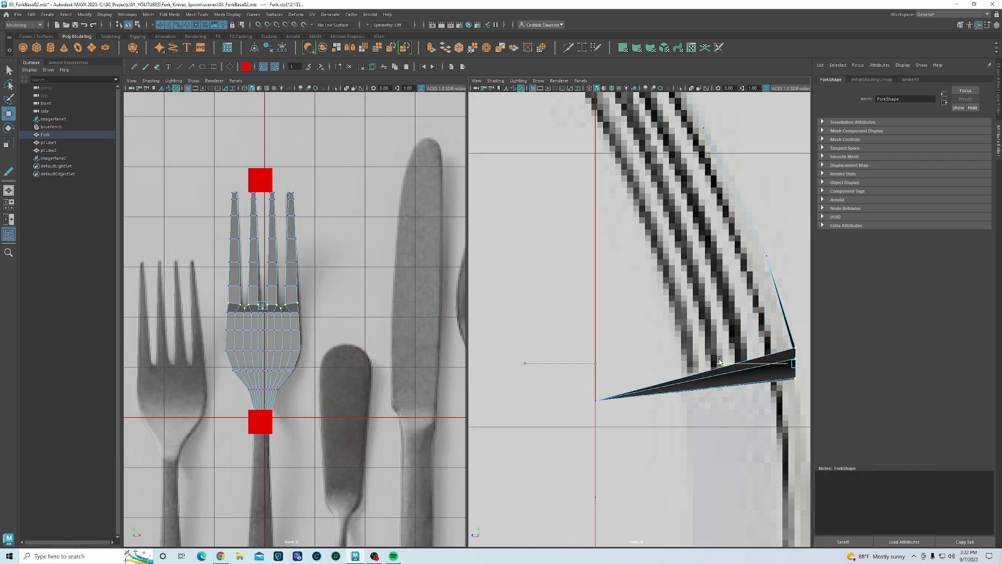
- Bend the remaining head rows, valleys and neck rows down to the lowest row onto the side profile
drag(223, 310, 316, 319)
alt+middle_drag(612, 391, 564, 310)
drag(519, 321, 709, 337)
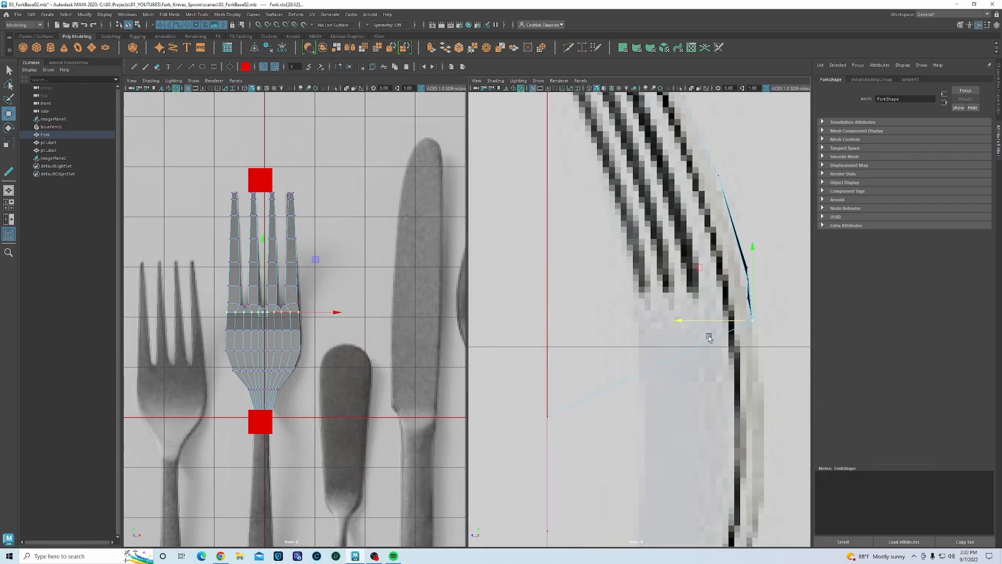
drag(225, 324, 312, 334)
drag(520, 416, 740, 335)
drag(739, 293, 732, 267)
alt+middle_drag(726, 503, 717, 357)
drag(535, 373, 718, 386)
alt+middle_drag(603, 436, 602, 333)
drag(517, 374, 662, 390)
alt+middle_drag(253, 401, 260, 374)
drag(292, 367, 248, 357)
alt+middle_drag(528, 500, 559, 384)
drag(550, 377, 664, 386)
drag(259, 378, 304, 398)
alt+middle_drag(605, 461, 611, 384)
drag(543, 411, 618, 418)
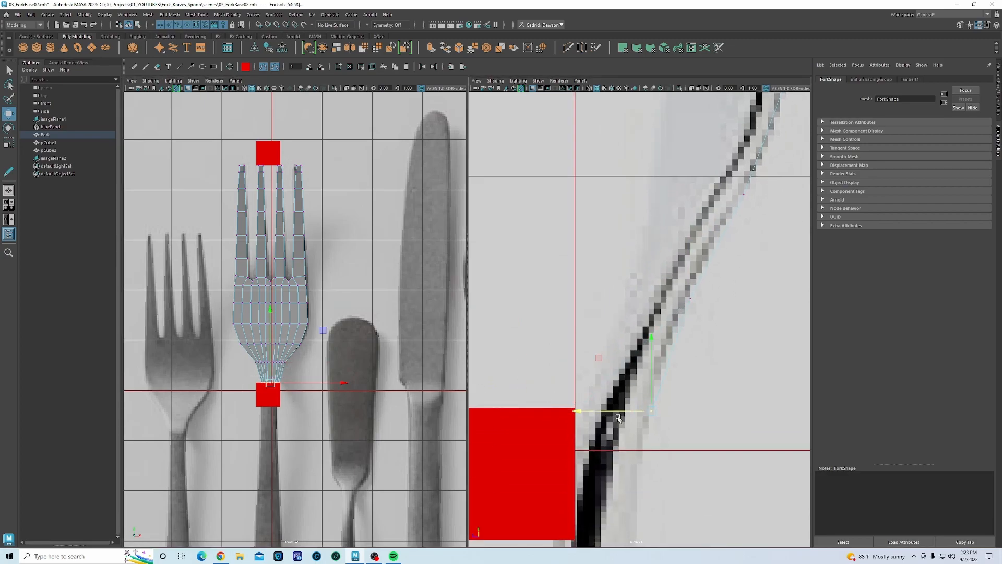
- Return to object mode, select the Fork, and pan to review its upper profile and tines
scroll(630, 245, down, 10)
scroll(634, 263, up, 8)
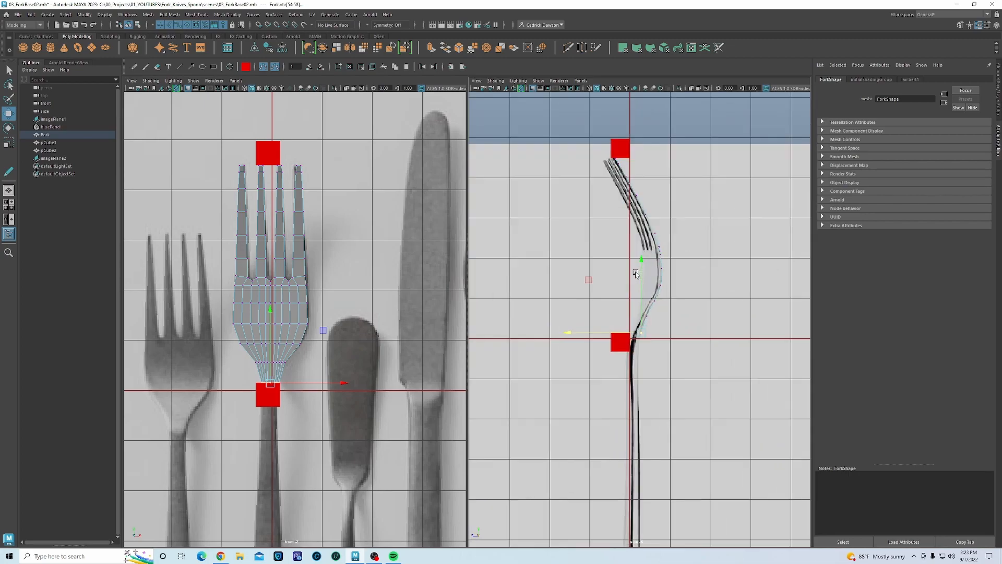
right_click(245, 299)
right_click(246, 284)
click(245, 279)
click(244, 284)
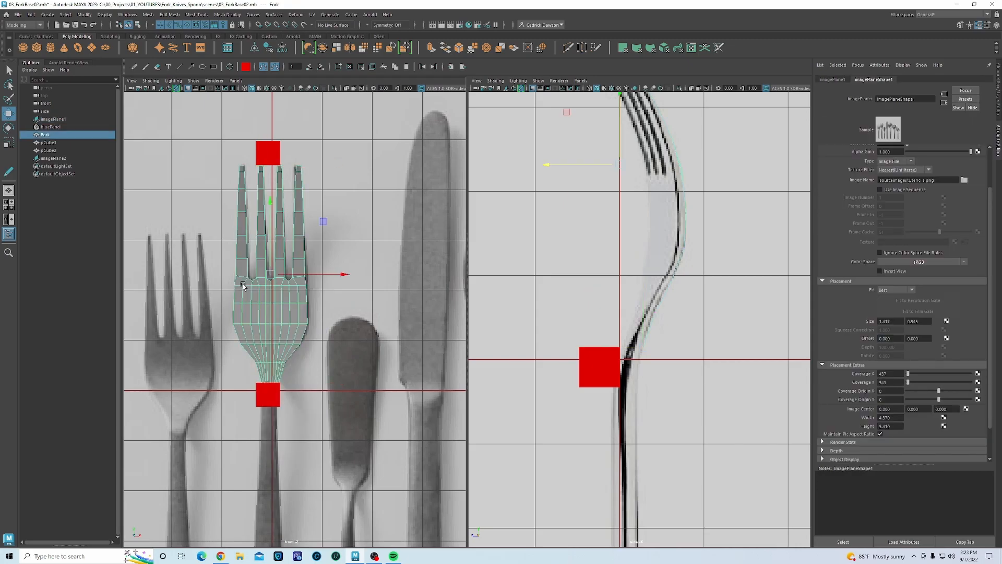
alt+middle_drag(589, 218, 573, 281)
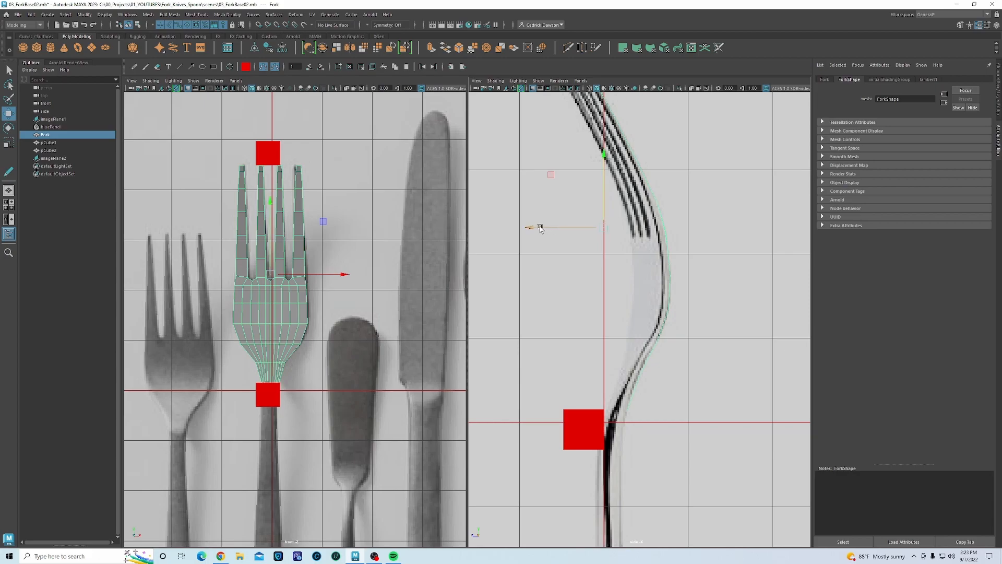
alt+middle_drag(613, 223, 604, 293)
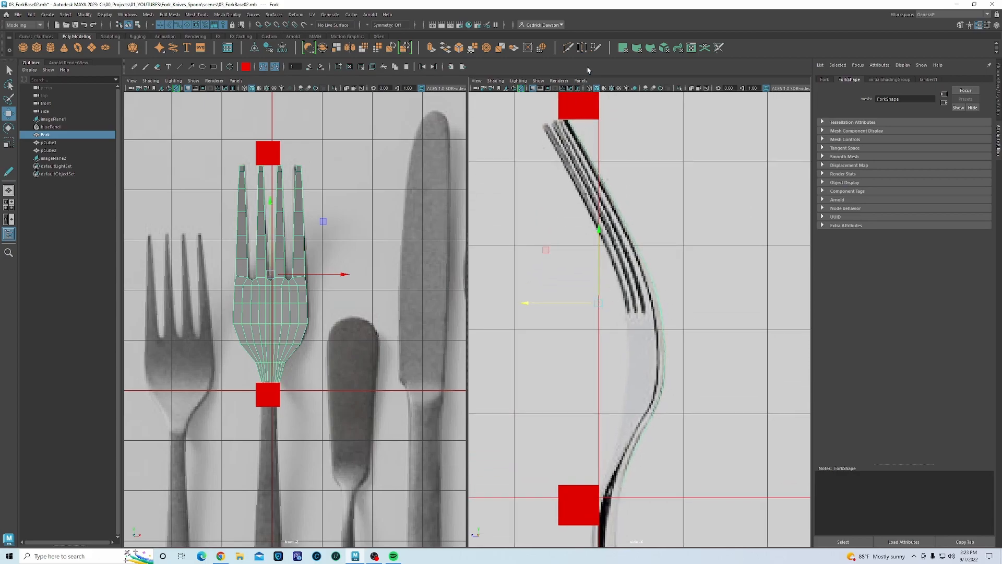
click(580, 81)
- Set the second panel back to the persp camera, frame the fork, and orbit to inspect its curve
mouse_move(595, 92)
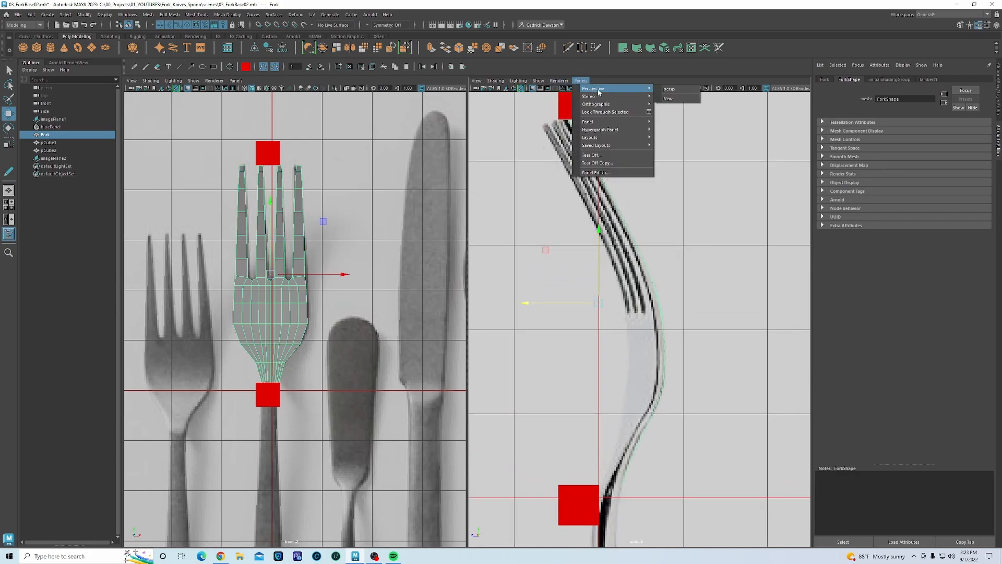
click(669, 90)
alt+drag(616, 257, 611, 255)
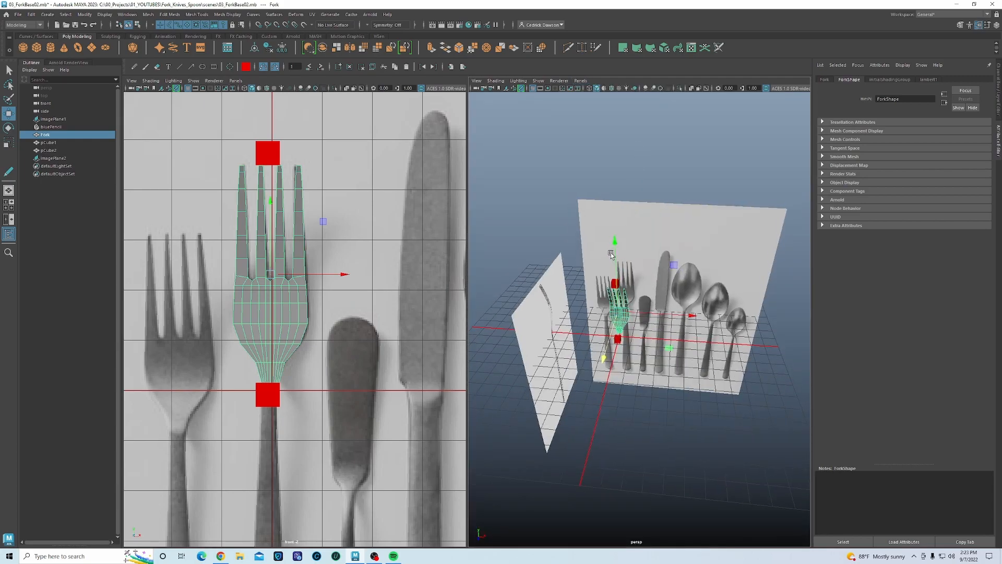
key(f)
alt+drag(620, 315, 529, 317)
key(r)
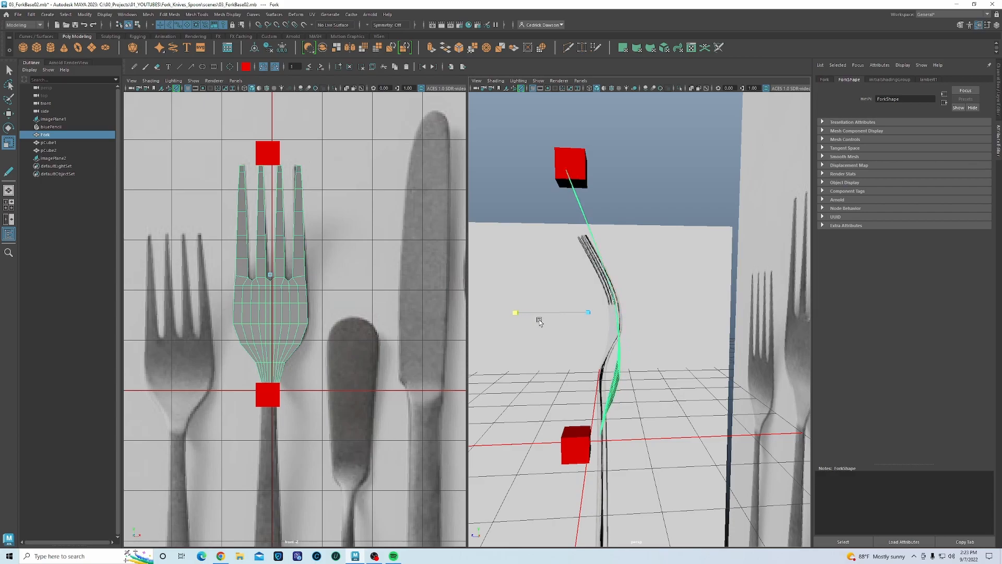
alt+drag(559, 338, 601, 345)
right_drag(600, 352, 601, 338)
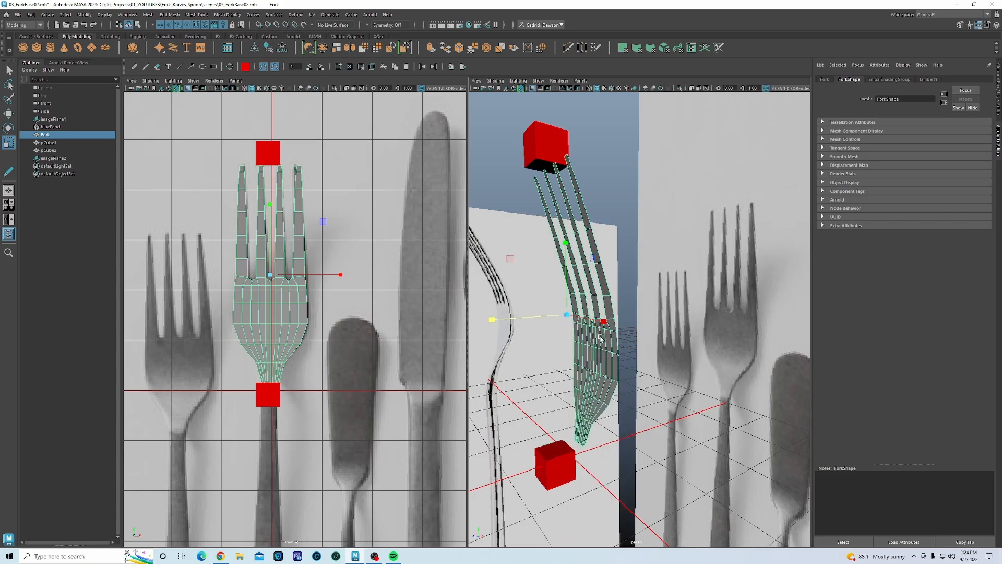
- Extrude the fork's faces with Ctrl+E and pull them out to give it thickness
key(ctrl+e)
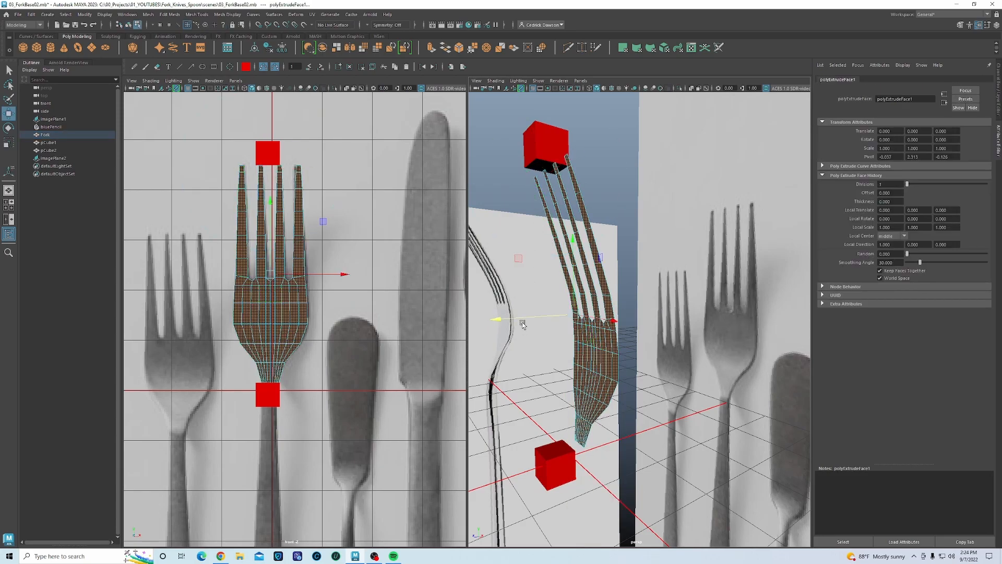
drag(522, 318, 519, 317)
right_drag(582, 343, 587, 329)
key(r)
alt+drag(587, 329, 628, 326)
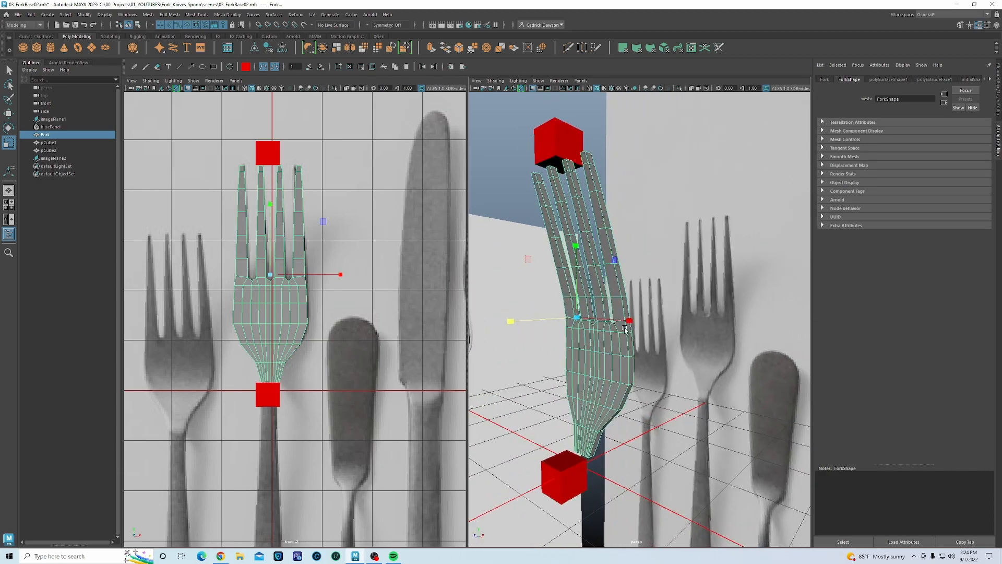
- Move the fork along its depth and display the top, perspective, front and side views together
key(F11)
key(F8)
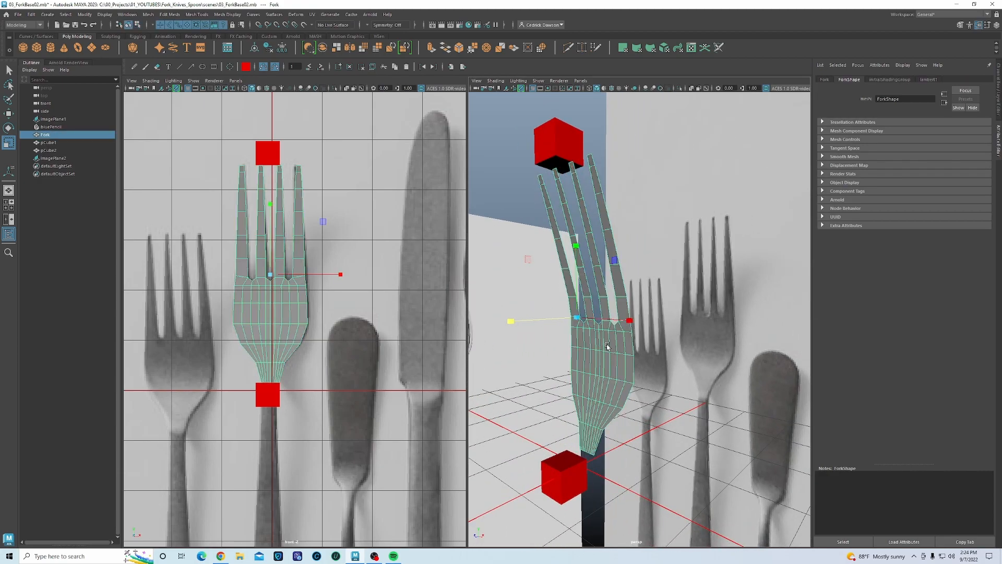
alt+drag(609, 315, 540, 317)
key(w)
alt+middle_drag(576, 345, 578, 300)
alt+drag(577, 300, 622, 333)
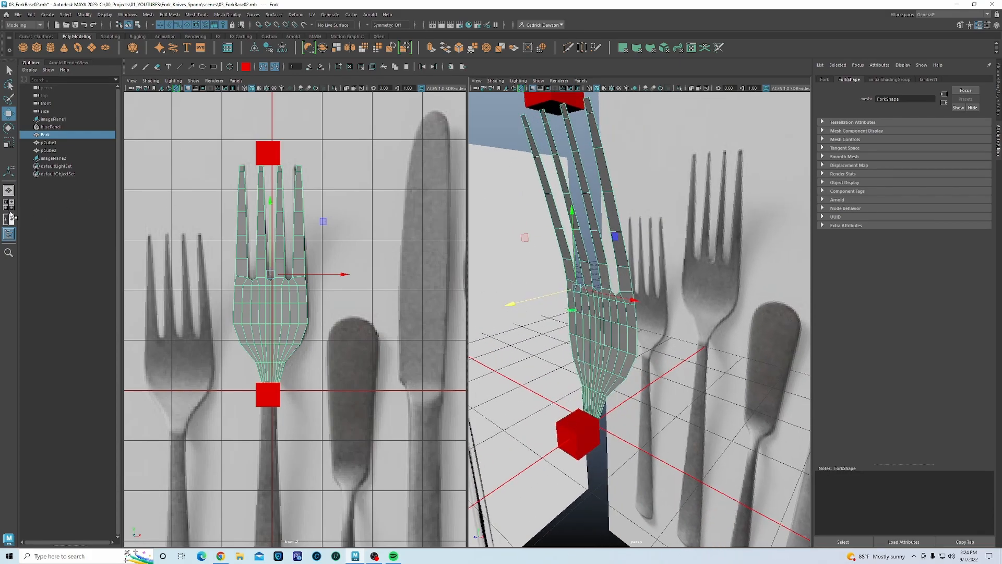
click(9, 209)
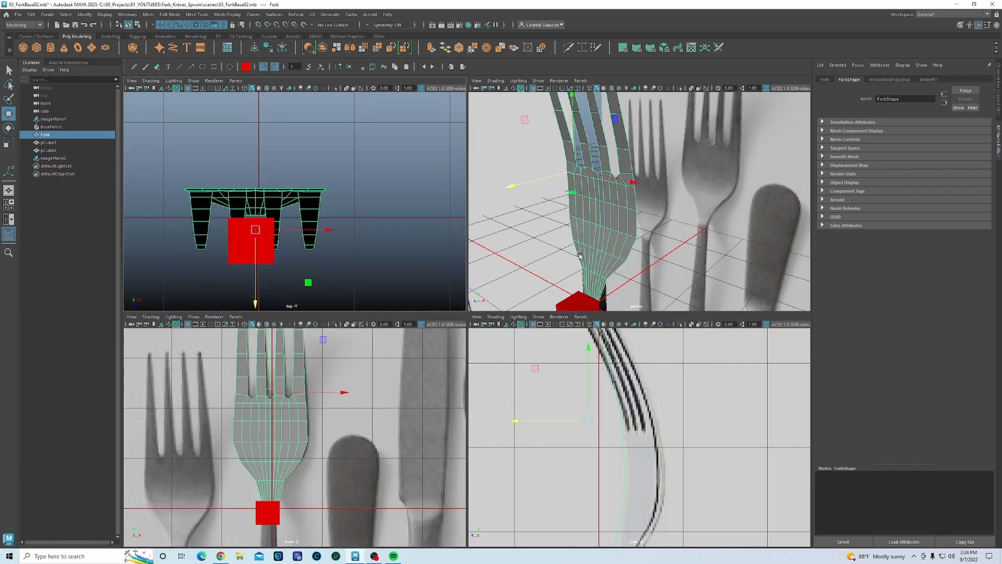
- Delete the two red helper cubes from the scene
key(space)
alt+drag(420, 374, 417, 383)
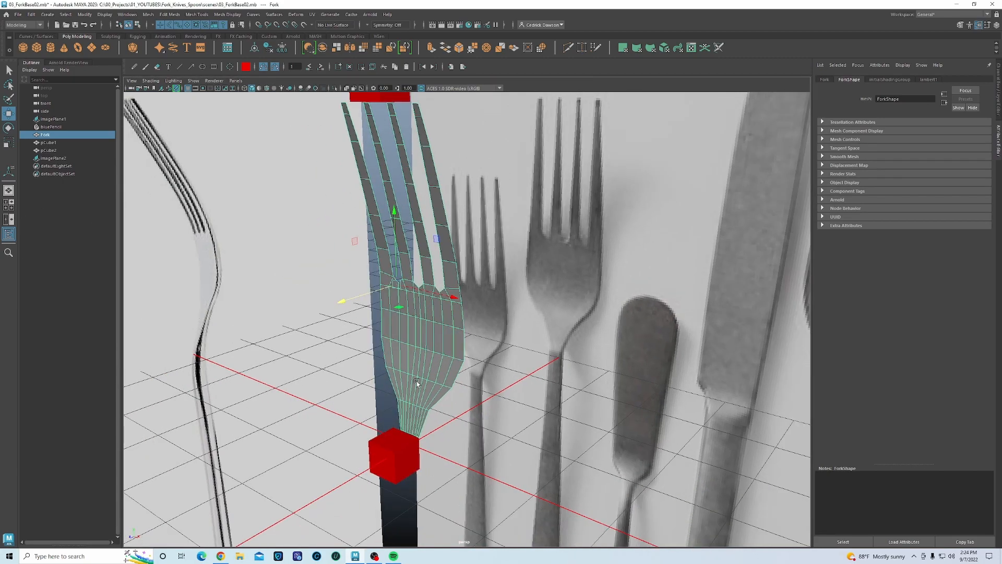
click(398, 436)
alt+middle_drag(405, 97, 410, 156)
shift+click(410, 153)
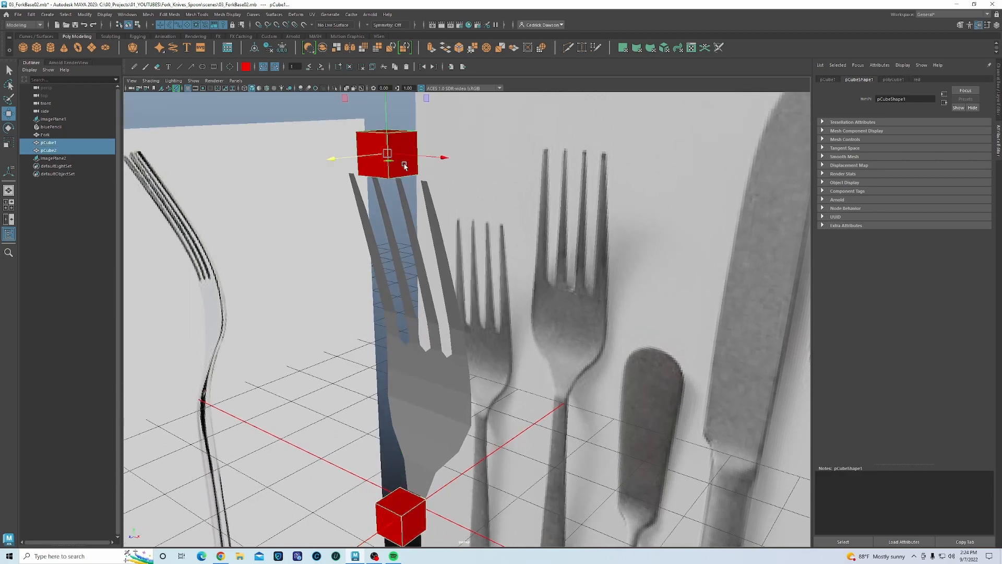
key(Delete)
- Extrude the fork's faces outward to a local Z thickness of 0.141
click(416, 406)
key(f)
alt+drag(418, 367, 380, 256)
key(ctrl+e)
alt+middle_drag(392, 281, 431, 239)
drag(423, 194, 419, 194)
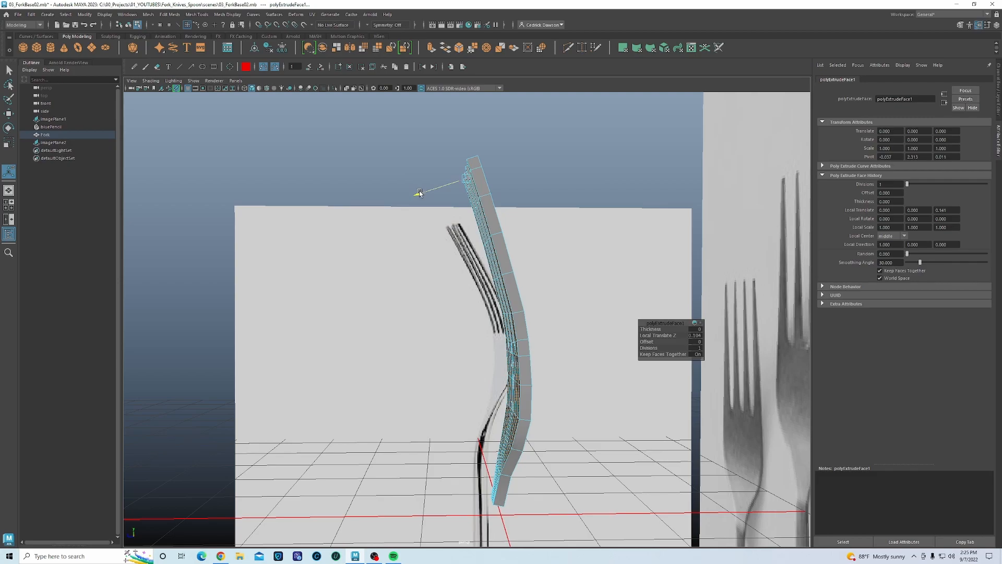
- Increase the fork extrusion's local Z thickness to 0.156
drag(419, 193, 419, 194)
alt+drag(421, 230, 470, 324)
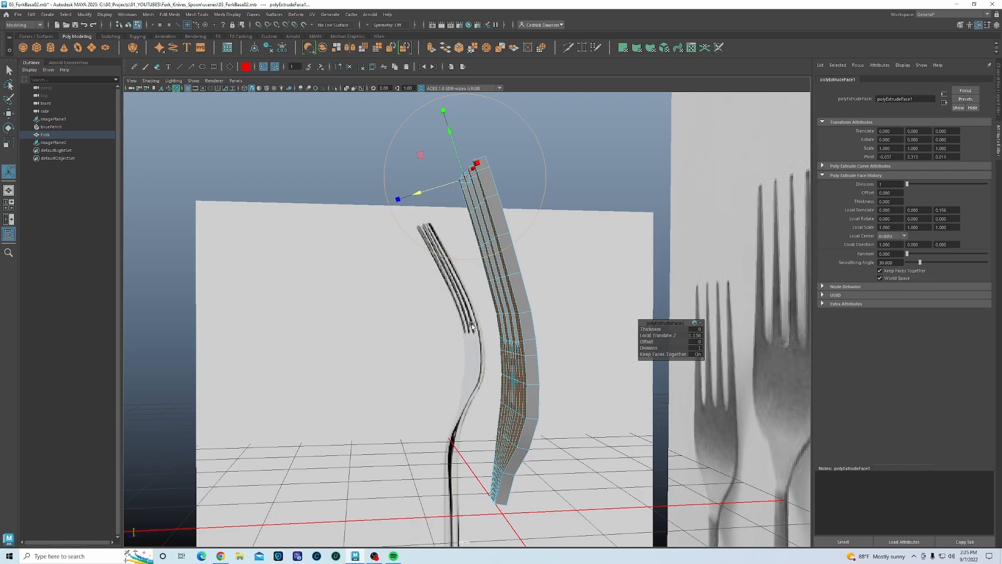
mouse_move(490, 204)
alt+mouse_down()
mouse_move(471, 198)
mouse_move(506, 214)
alt+mouse_up()
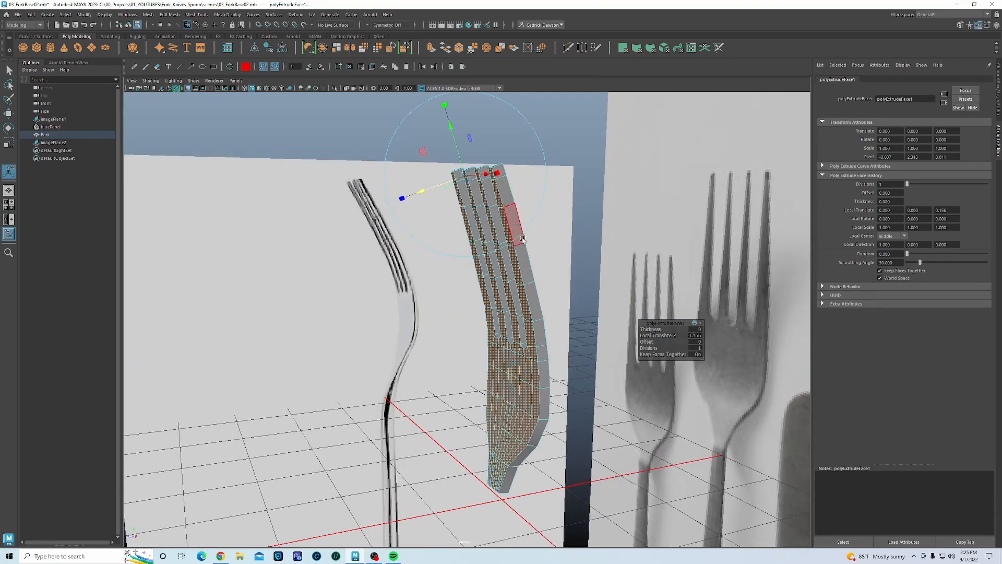
alt+drag(520, 365, 468, 292)
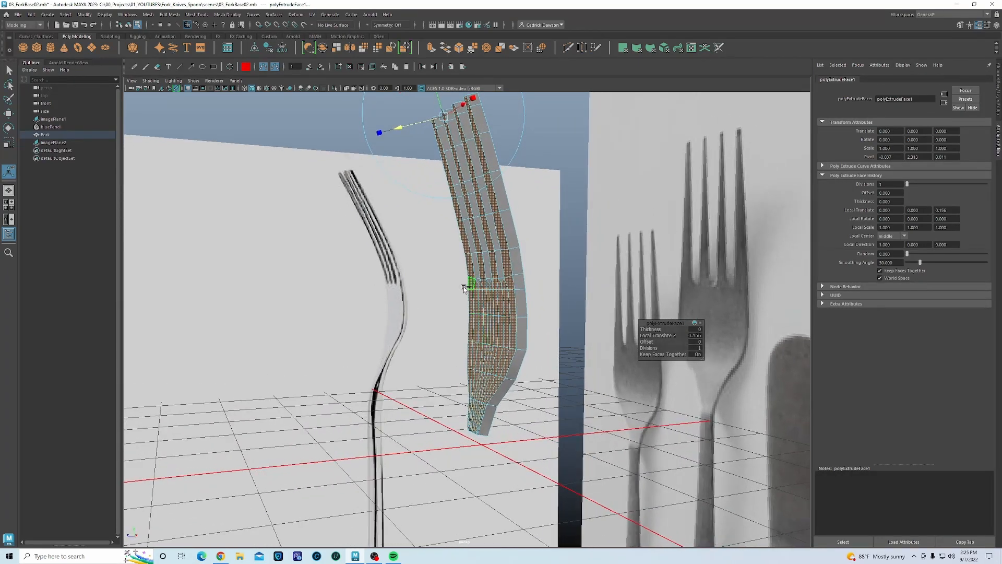
- Keep only the upper tine faces selected and move them to follow the curved side reference
ctrl+drag(568, 443, 569, 444)
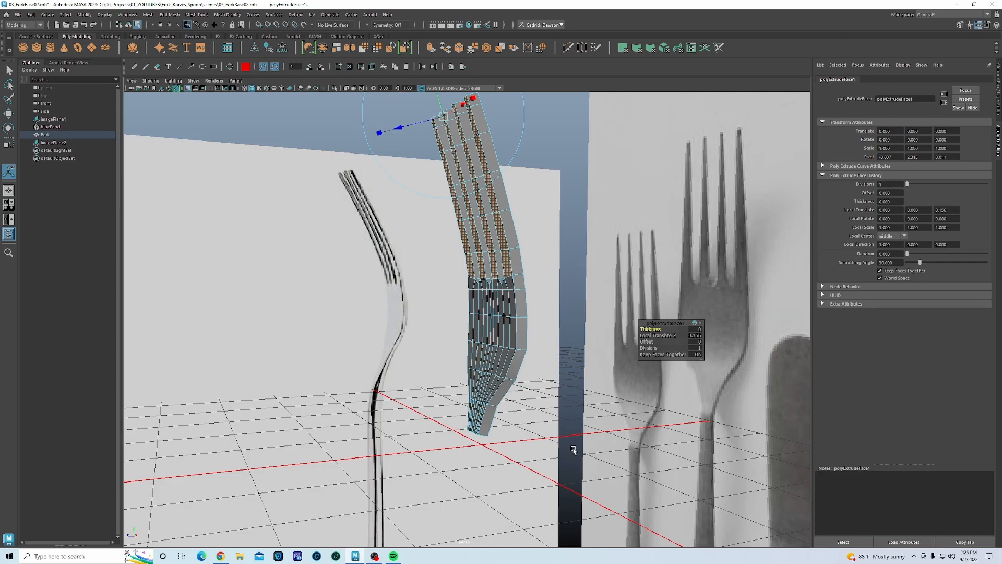
alt+middle_drag(509, 252, 509, 313)
alt+drag(495, 319, 455, 248)
drag(401, 200, 391, 201)
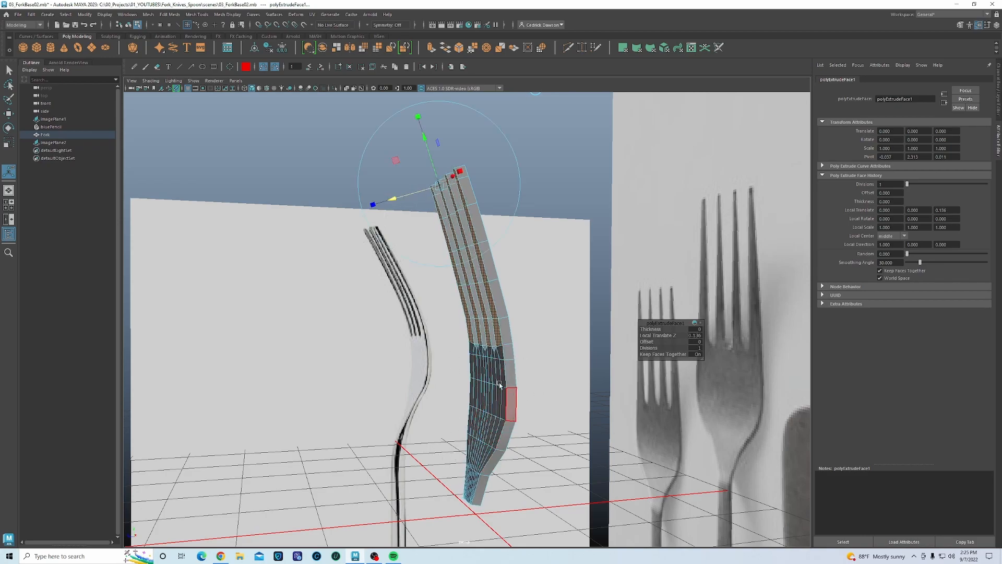
key(ctrl+z)
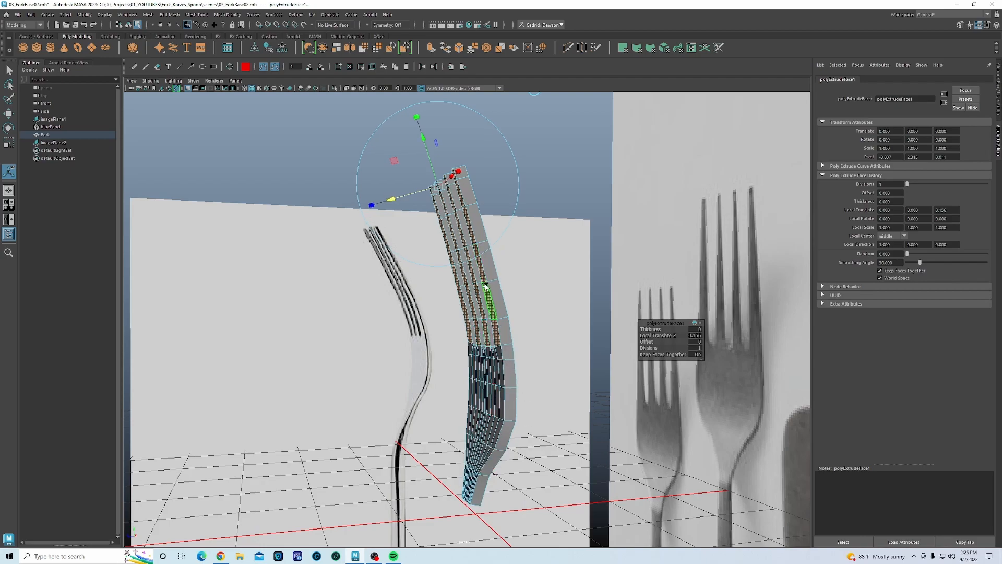
key(w)
drag(395, 261, 398, 262)
scroll(516, 300, up, 2)
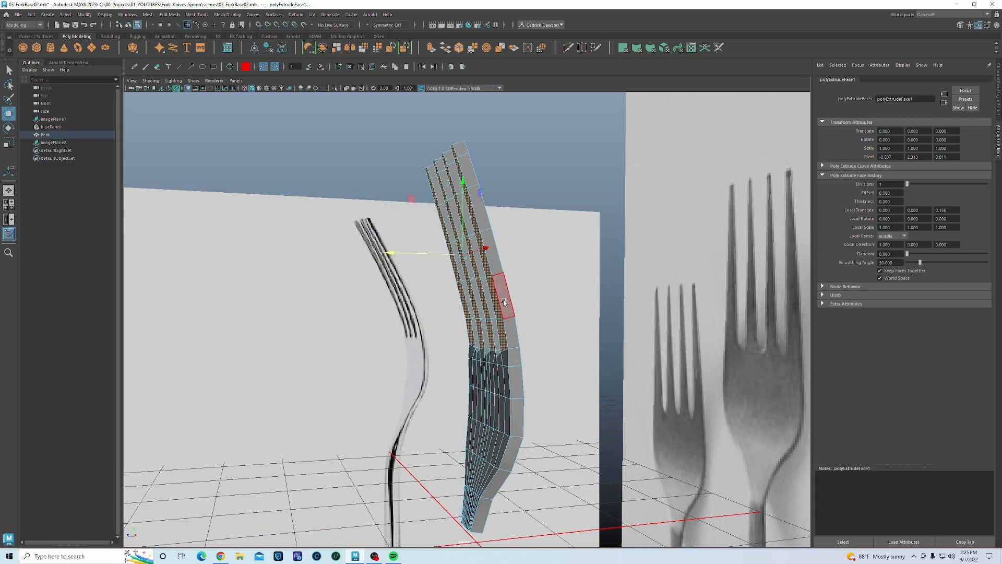
alt+drag(516, 300, 475, 297)
drag(423, 256, 398, 256)
alt+drag(423, 289, 488, 351)
- Return the fork to object mode and view the tines from a low side angle
right_click(505, 359)
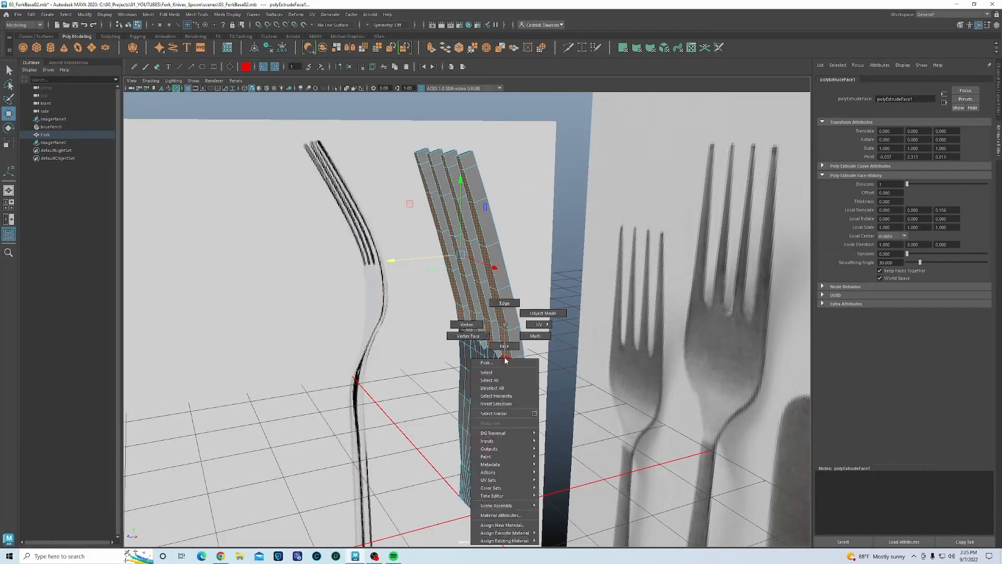
click(543, 313)
alt+drag(543, 313, 528, 228)
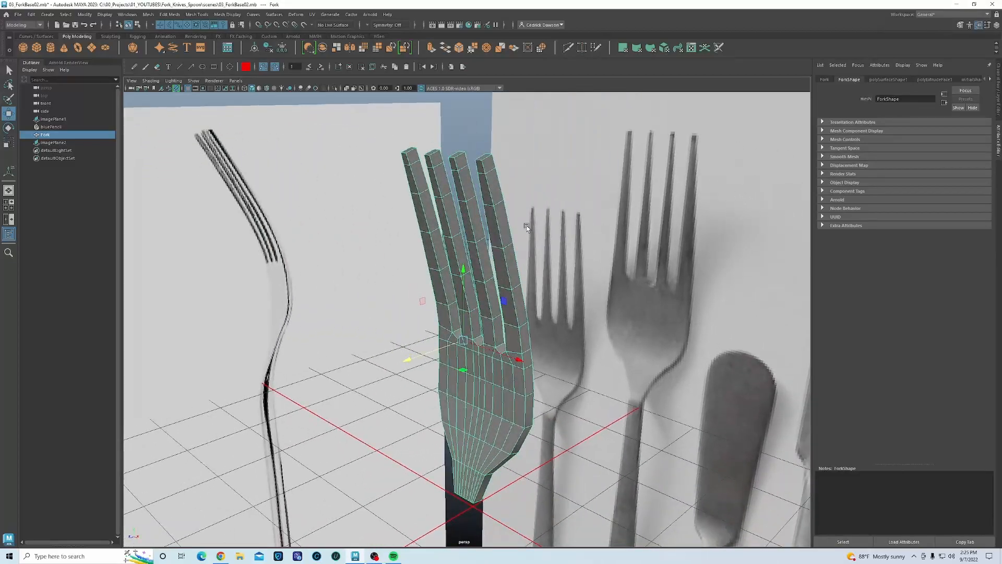
alt+drag(507, 269, 528, 260)
alt+drag(487, 174, 506, 223)
alt+drag(487, 279, 489, 232)
- In face mode, select the side faces of all four tines
right_drag(497, 195, 498, 215)
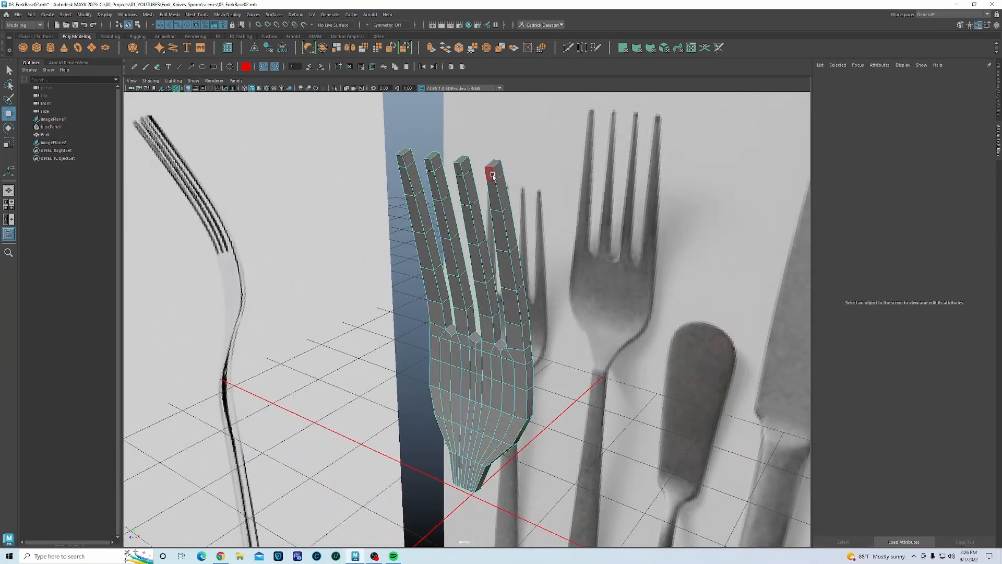
alt+drag(468, 210, 465, 203)
drag(406, 159, 426, 266)
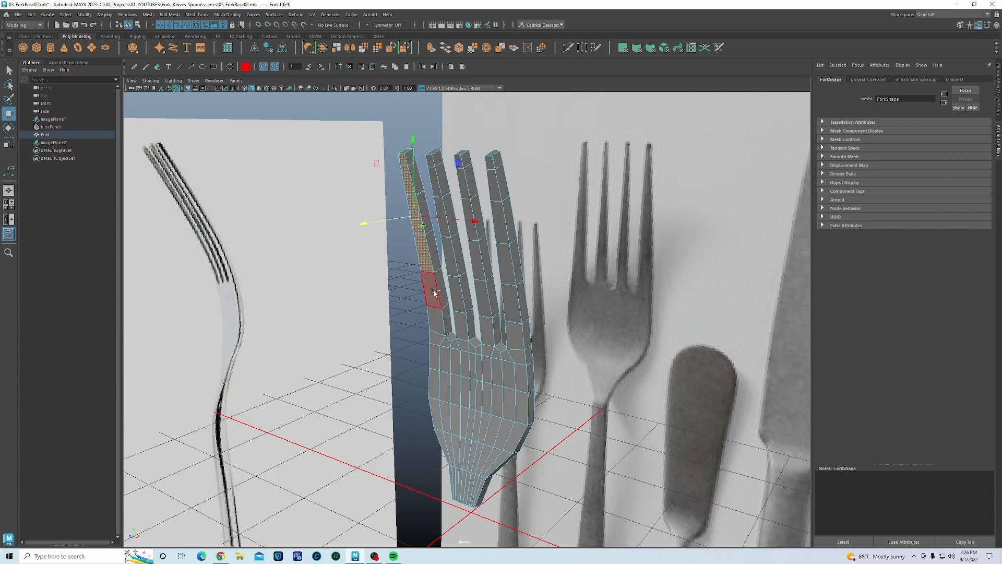
shift+drag(430, 163, 453, 275)
shift+drag(464, 159, 474, 257)
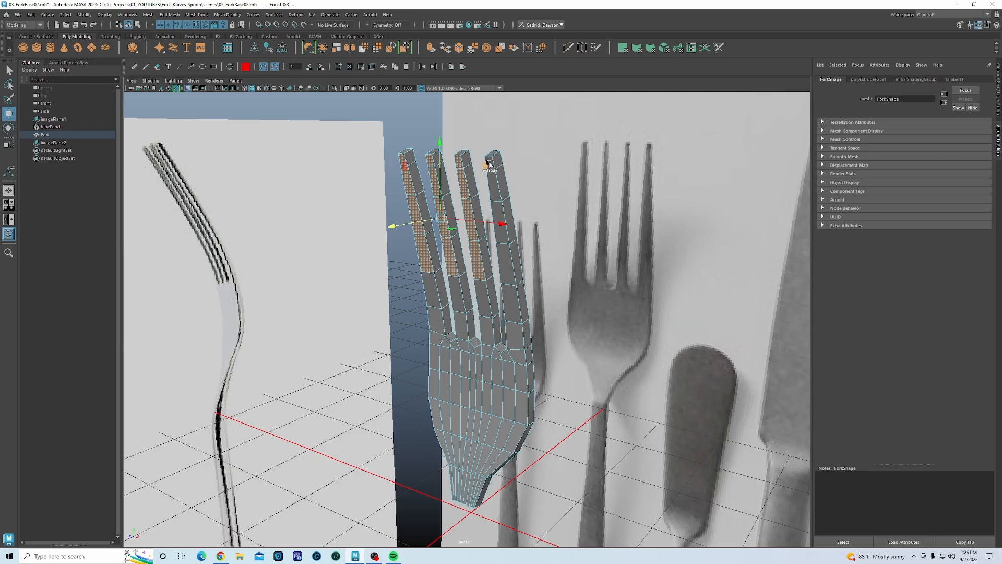
shift+drag(497, 187, 461, 303)
scroll(515, 284, up, 3)
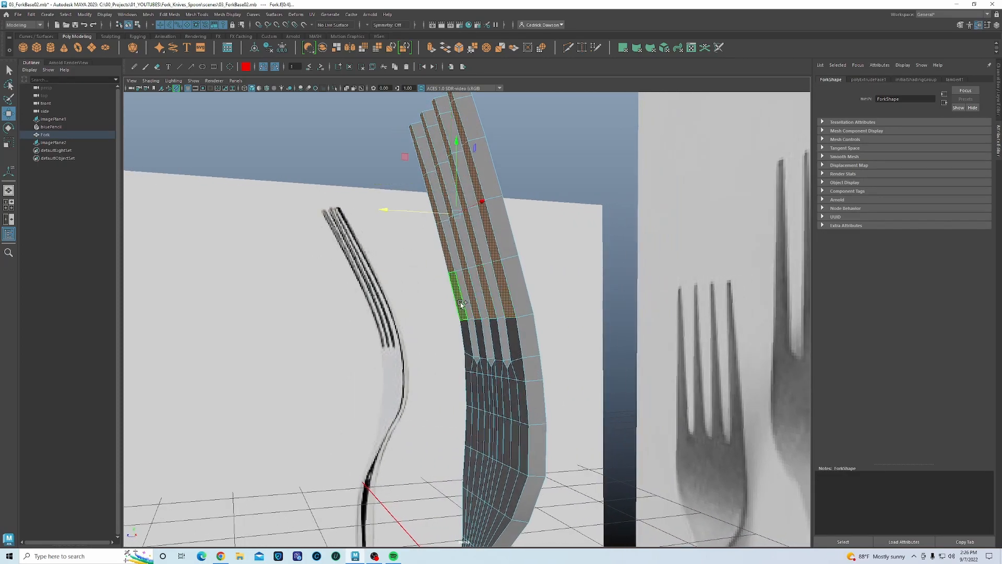
- Move the selected tine faces along X and Y to line up with the reference
drag(394, 212, 398, 213)
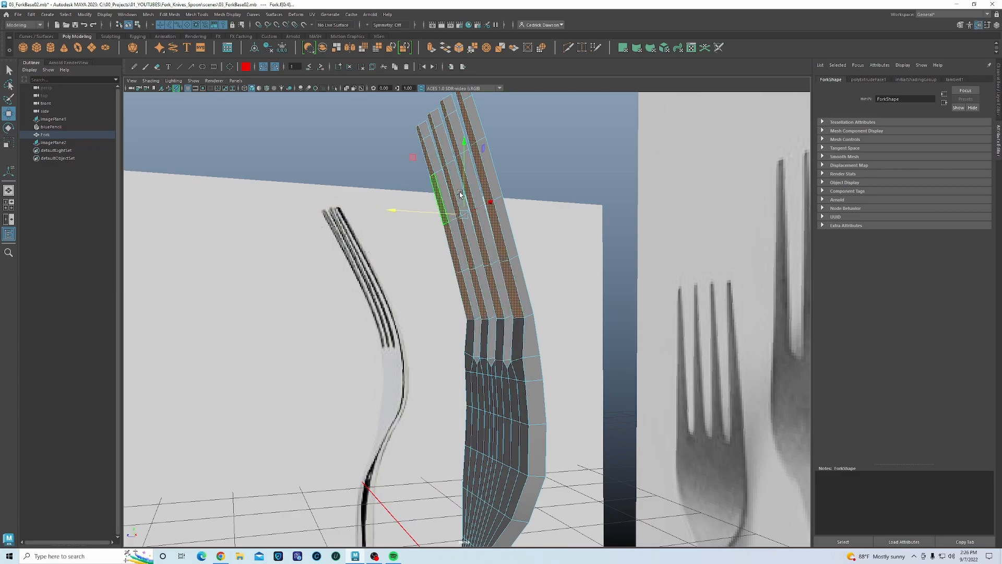
alt+middle_drag(461, 193, 441, 298)
alt+drag(441, 297, 453, 269)
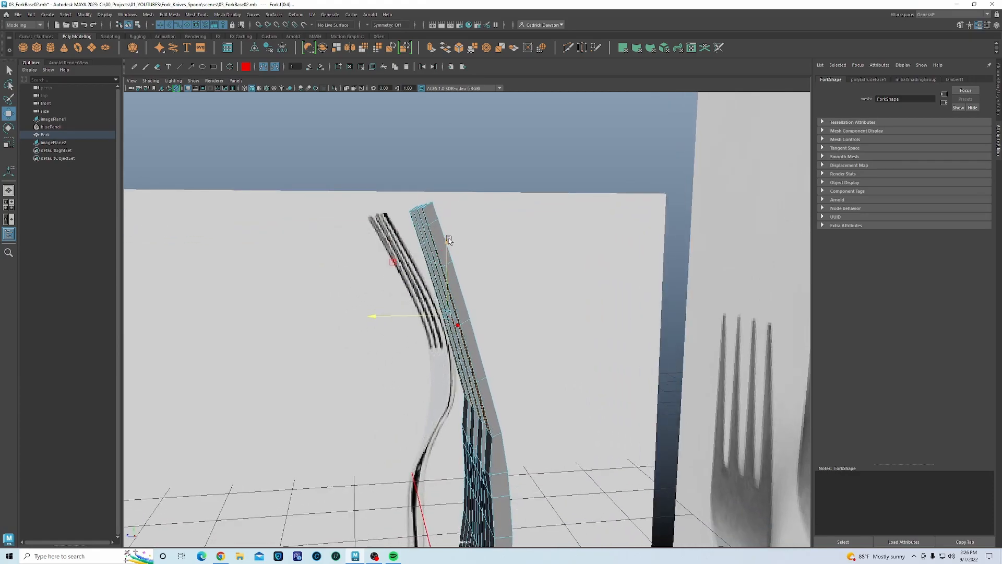
drag(449, 238, 449, 238)
alt+middle_drag(461, 407, 458, 309)
alt+drag(457, 309, 496, 313)
- Show the fork with smooth preview and frame the front reference image plane
right_drag(504, 298, 525, 288)
key(3)
click(416, 316)
key(f)
mouse_move(506, 330)
alt+mouse_down()
mouse_move(526, 331)
mouse_move(499, 340)
mouse_move(475, 369)
mouse_move(502, 342)
alt+mouse_up()
- Select the fork and switch it back to its unsmoothed low-poly display
scroll(397, 208, down, 3)
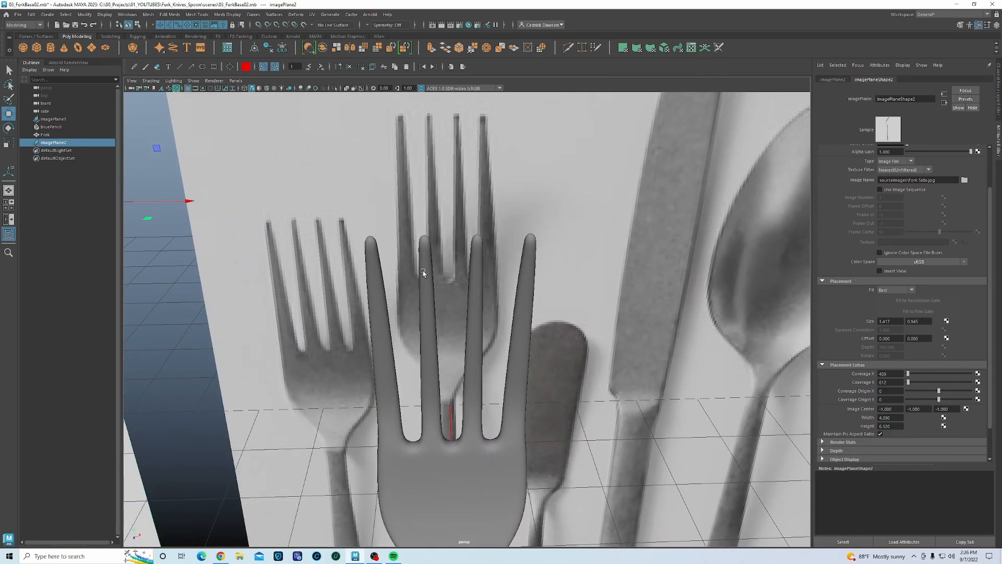
click(435, 268)
key(1)
alt+drag(437, 288, 422, 309)
- Inspect the fork's open base from below and hide the viewport grid
scroll(431, 319, up, 4)
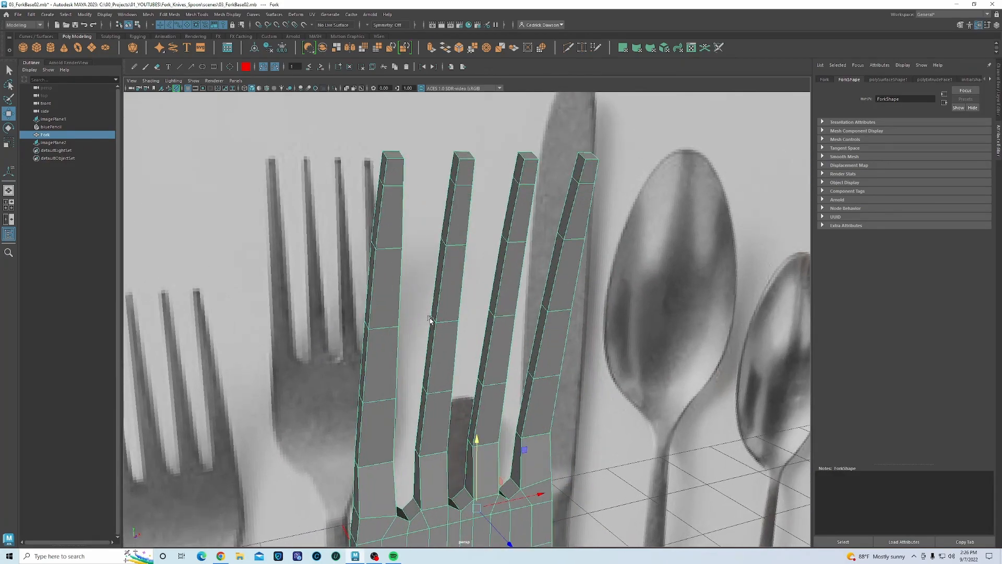
alt+middle_drag(451, 112, 436, 191)
scroll(423, 223, down, 4)
alt+middle_drag(470, 340, 428, 228)
scroll(463, 213, down, 2)
alt+drag(437, 350, 428, 271)
scroll(428, 271, up, 2)
alt+middle_drag(428, 271, 427, 238)
alt+drag(385, 262, 362, 265)
scroll(362, 265, up, 3)
alt+middle_drag(365, 265, 442, 246)
alt+drag(441, 235, 433, 194)
click(187, 88)
alt+drag(483, 372, 462, 237)
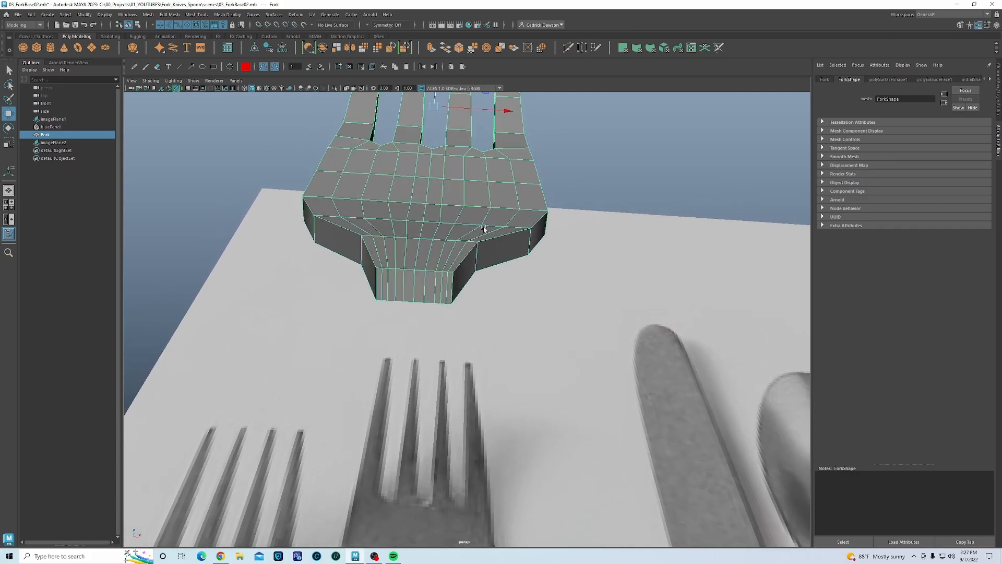
click(998, 89)
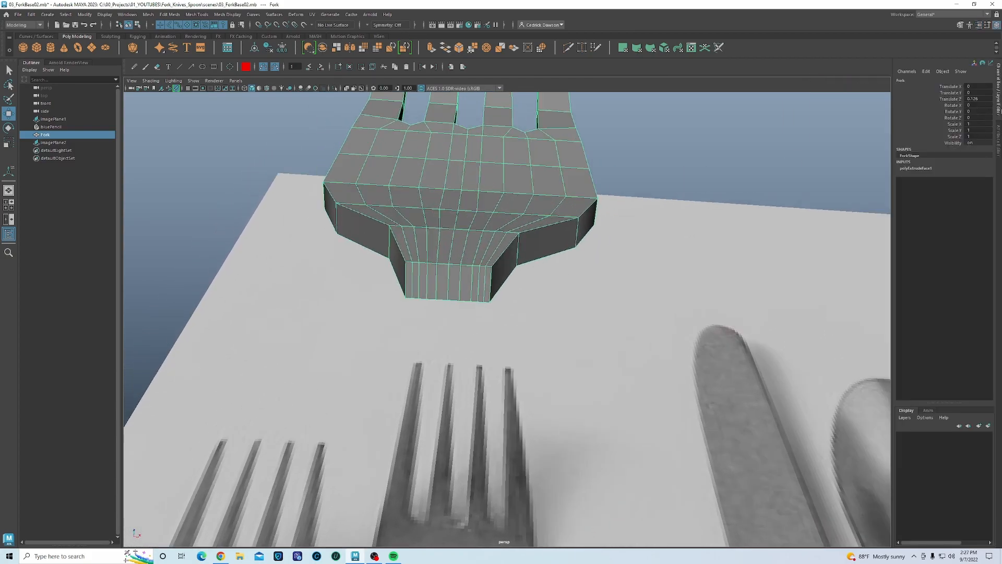
click(1000, 152)
alt+drag(439, 280, 481, 306)
scroll(470, 315, up, 3)
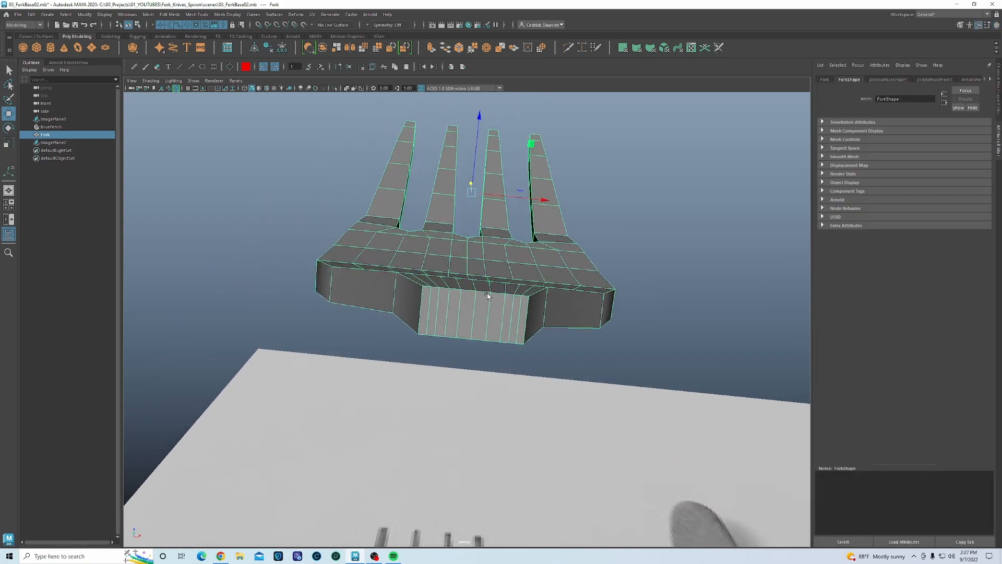
alt+drag(374, 288, 476, 288)
scroll(474, 300, up, 4)
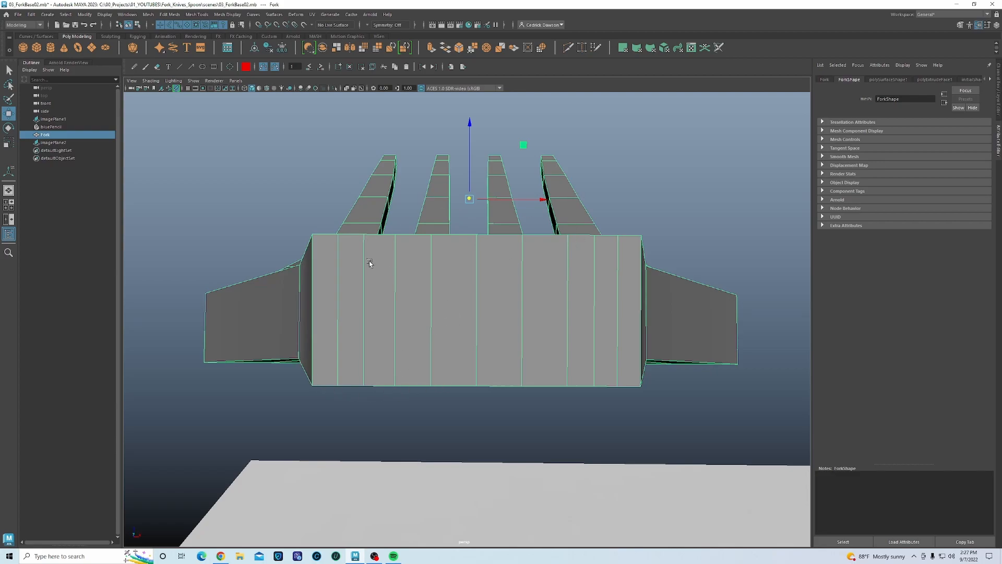
click(177, 89)
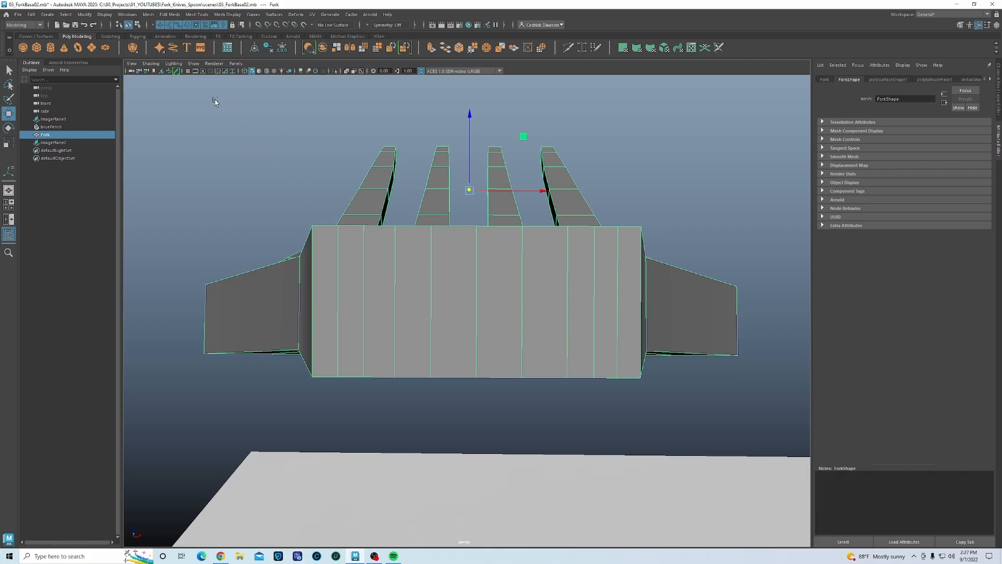
click(177, 71)
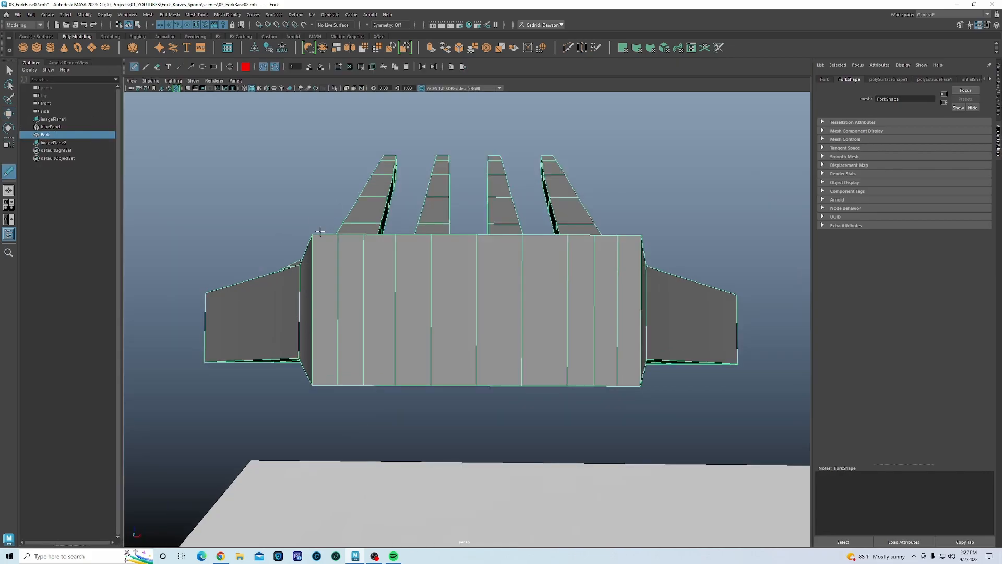
click(313, 233)
click(350, 66)
- In vertex mode, raise the central top-edge vertices to peak the front face
key(w)
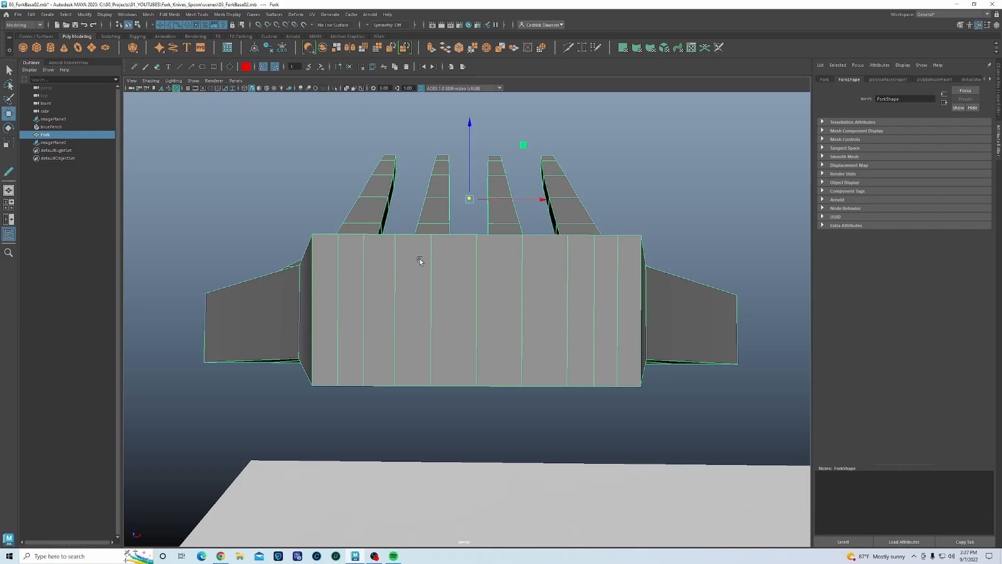
right_drag(459, 252, 459, 230)
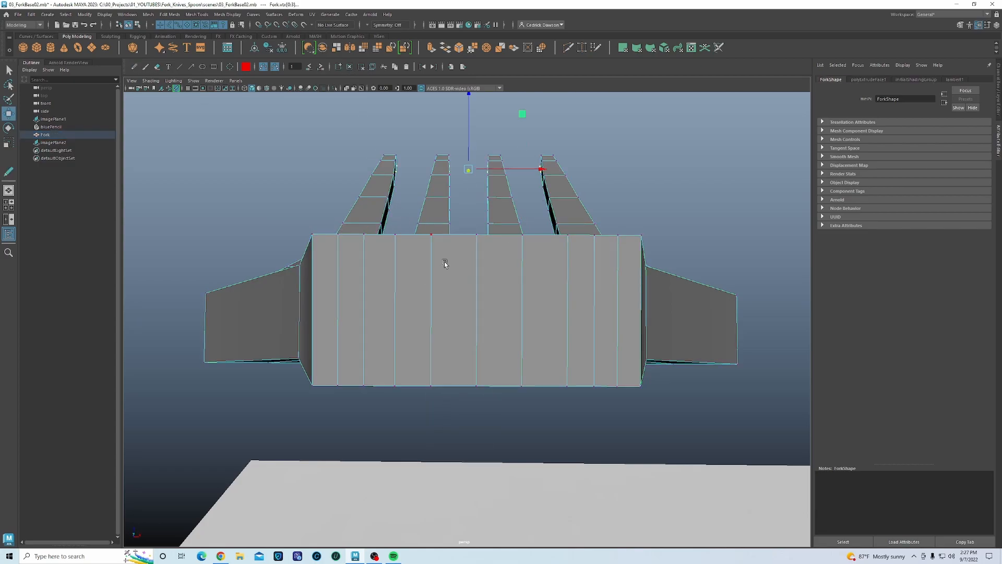
click(475, 236)
mouse_move(481, 269)
alt+mouse_down()
mouse_move(477, 282)
mouse_move(486, 278)
alt+mouse_up()
drag(461, 133, 461, 122)
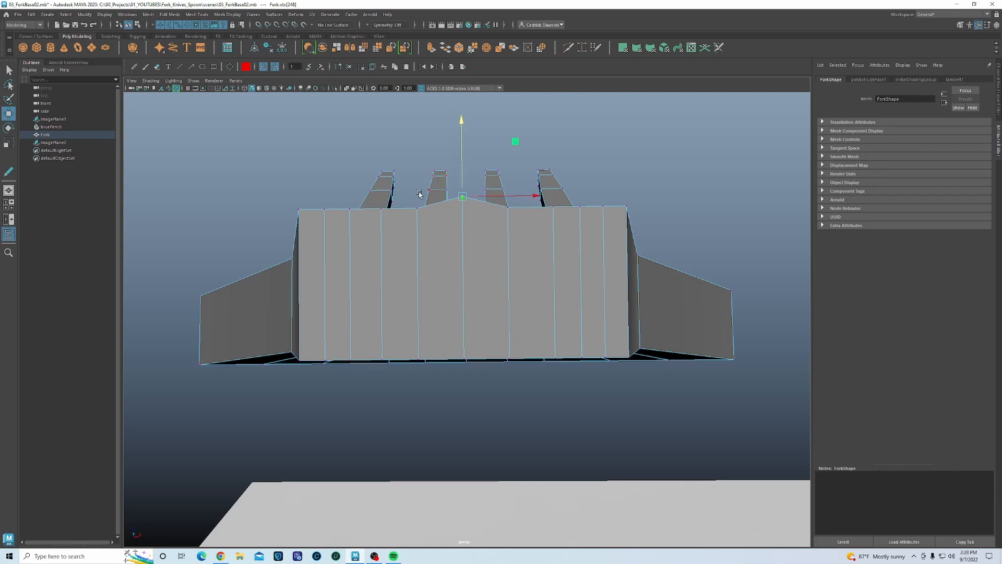
click(417, 208)
click(463, 207)
drag(462, 134, 463, 124)
- Raise mirrored vertex pairs on either side to curve the top edge
click(383, 211)
shift+click(557, 209)
drag(470, 134, 468, 128)
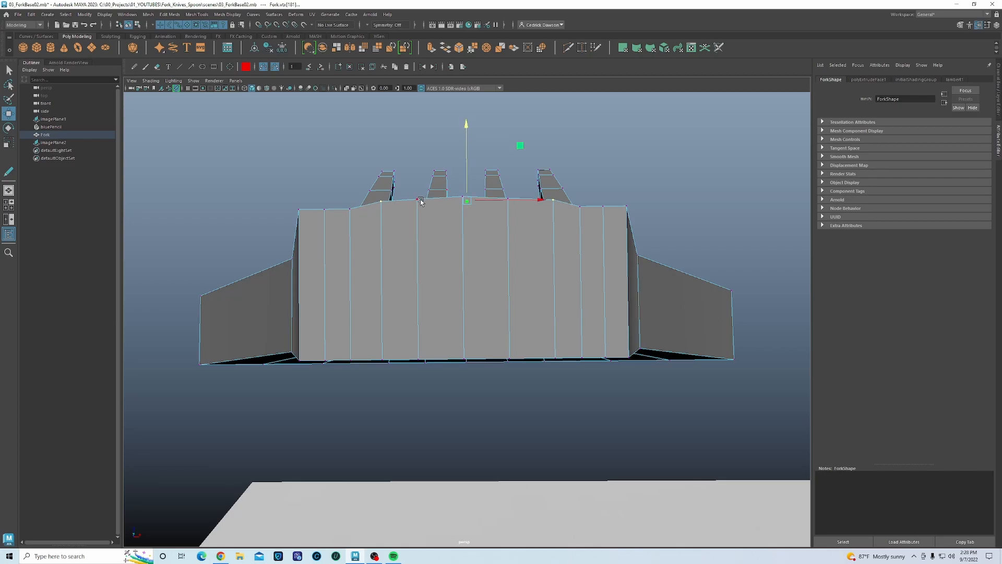
click(419, 201)
shift+click(509, 201)
drag(462, 165, 462, 165)
- Adjust the outer top-edge vertices so the edge forms a gentle, even arch
click(349, 210)
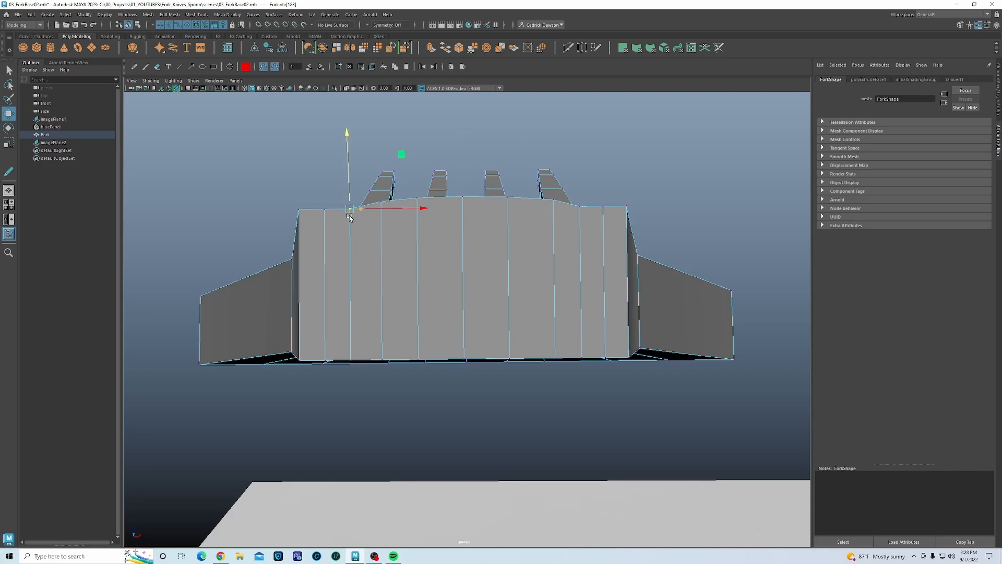
shift+click(582, 207)
shift+click(603, 207)
shift+click(325, 210)
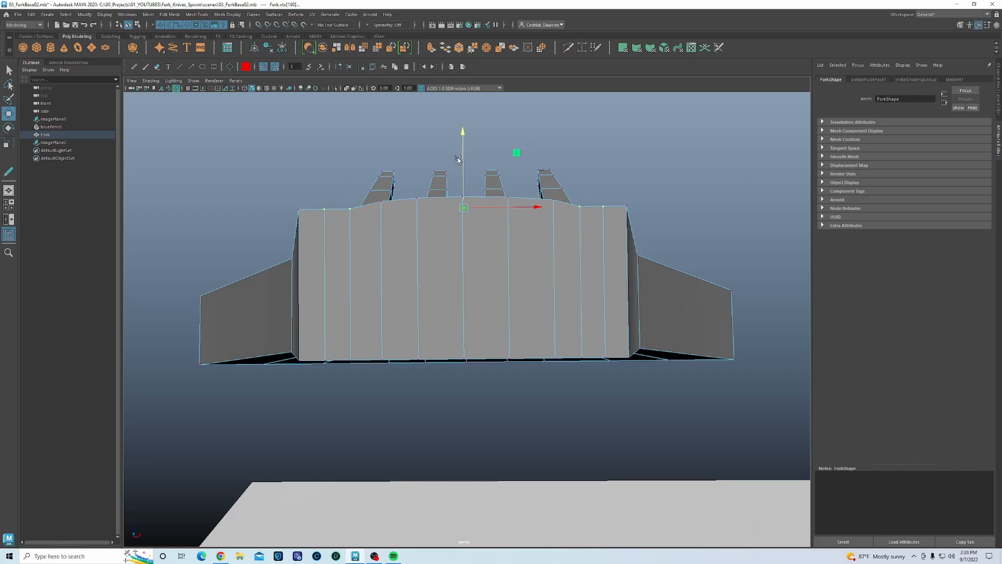
drag(464, 141, 462, 129)
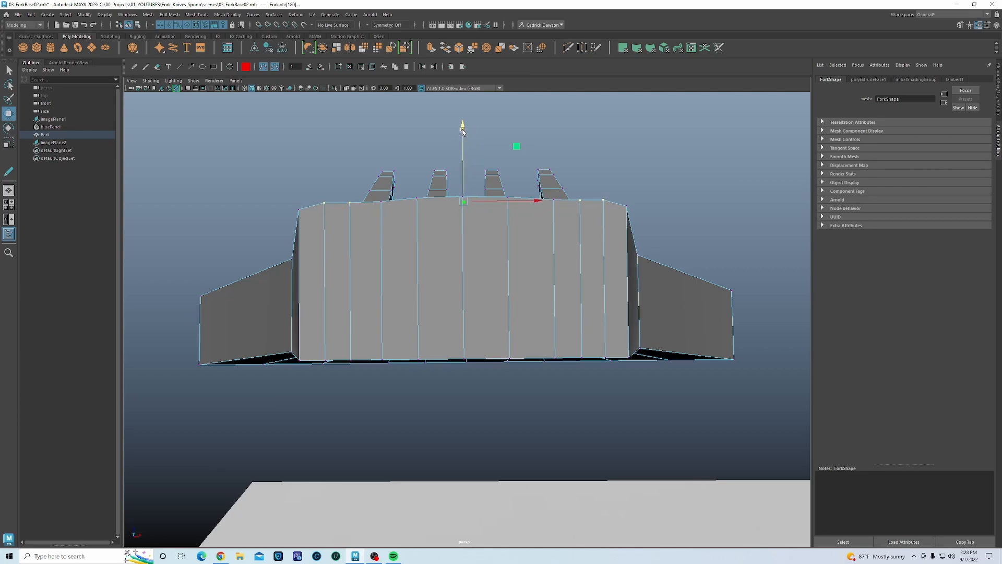
shift+drag(569, 182, 587, 228)
drag(464, 126, 464, 131)
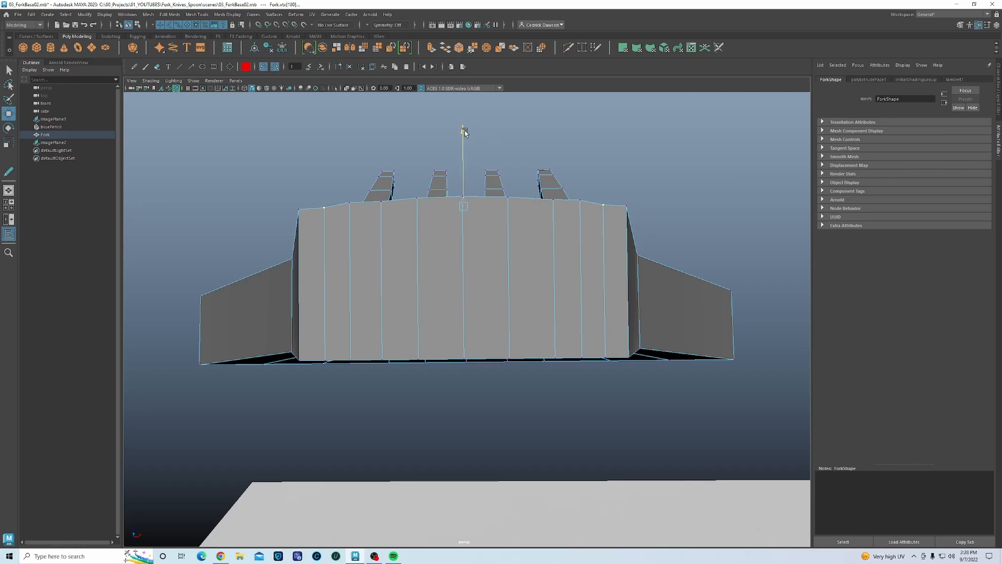
click(362, 207)
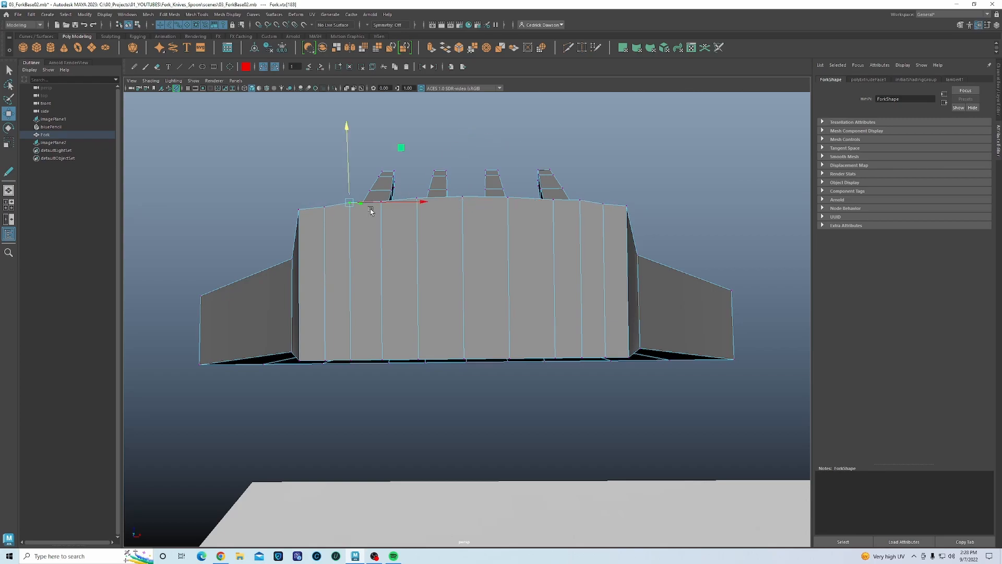
shift+click(585, 200)
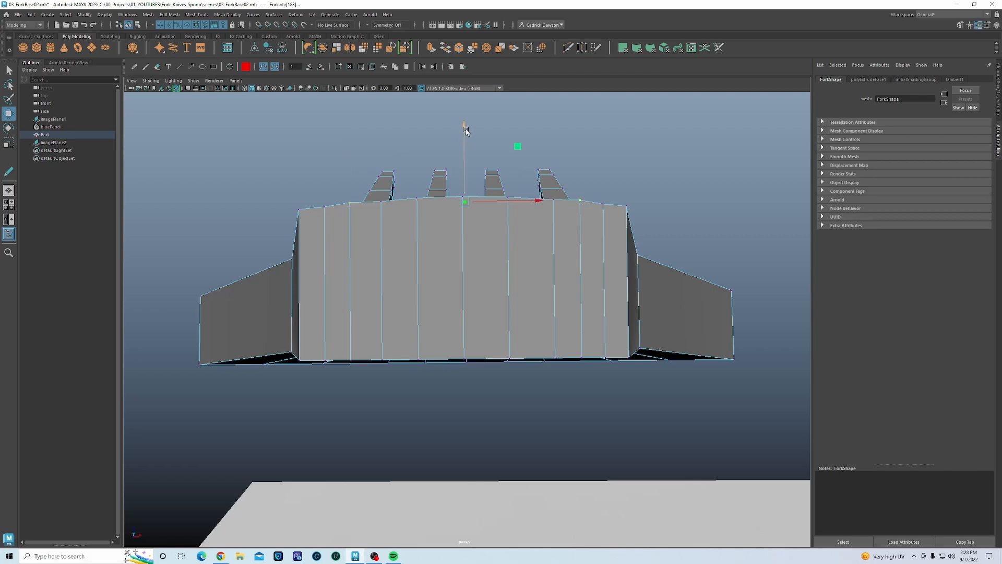
alt+drag(466, 129, 432, 261)
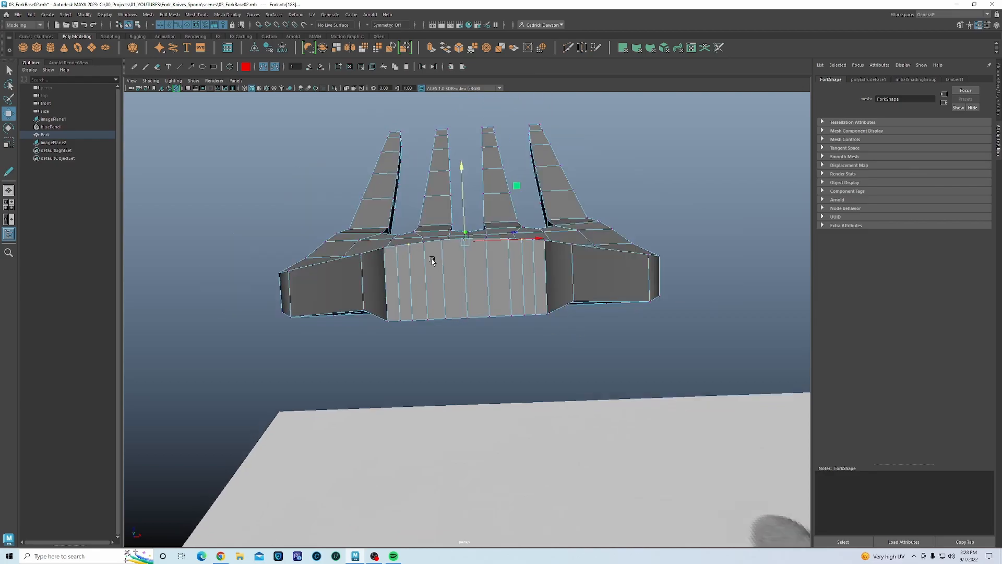
- Select the strip of end faces on the fork's base in face mode
click(382, 251)
shift+click(547, 243)
click(459, 170)
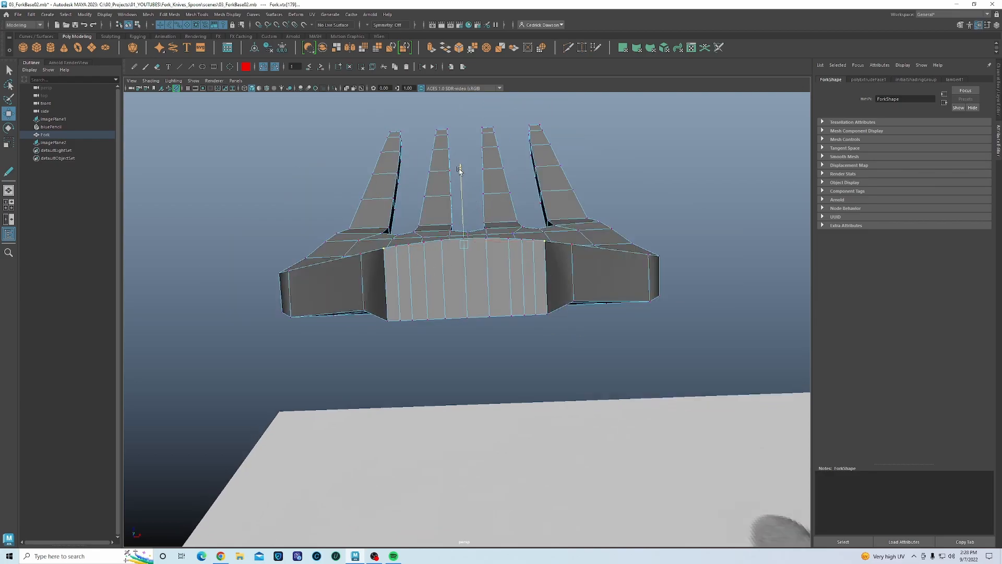
alt+drag(410, 358, 441, 345)
click(421, 240)
alt+drag(414, 253, 417, 287)
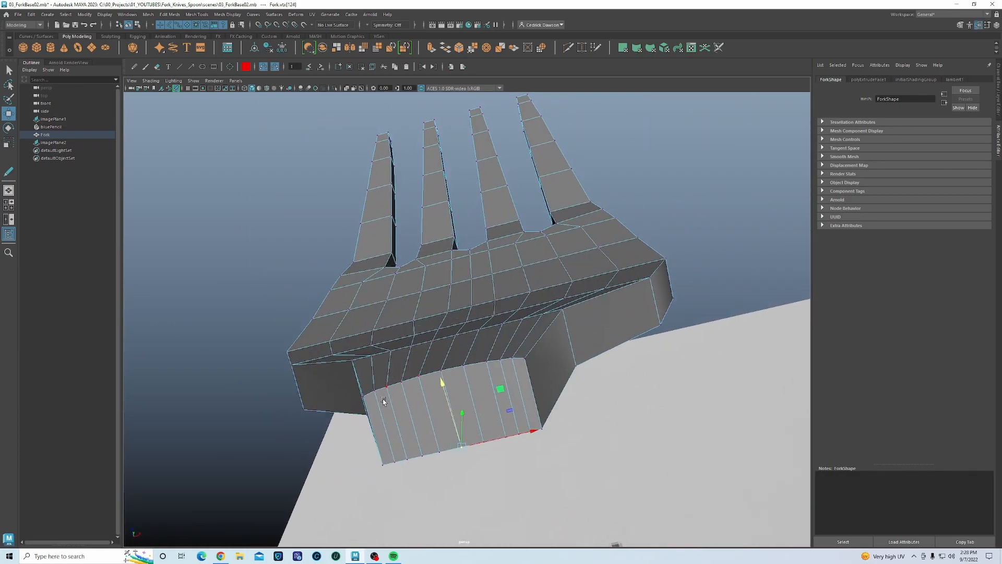
alt+drag(450, 439, 494, 332)
right_click(496, 327)
right_drag(496, 328, 497, 346)
click(501, 346)
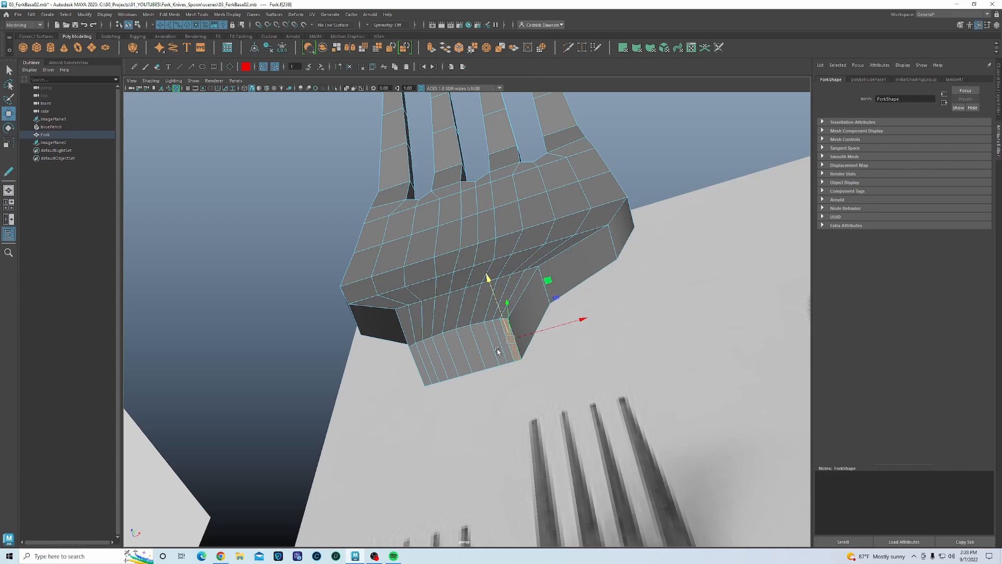
shift+double_click(420, 366)
- In the front view, extrude the base faces downward into a long handle
alt+drag(481, 343, 530, 375)
scroll(530, 375, down, 8)
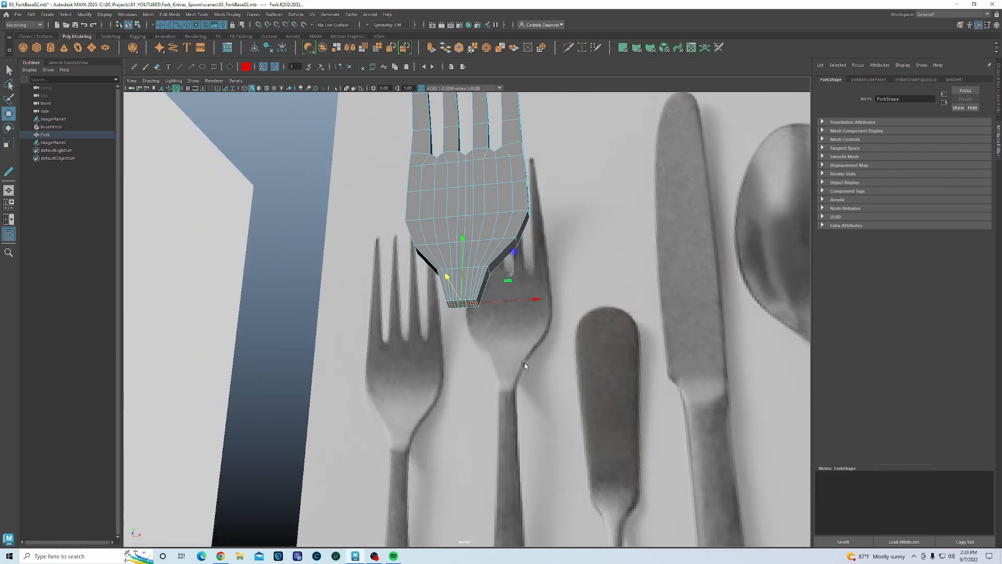
key(space)
key(space)
alt+middle_drag(399, 458, 419, 218)
scroll(378, 314, down, 5)
scroll(432, 331, up, 3)
shift+drag(404, 123, 405, 374)
alt+middle_drag(419, 388, 419, 220)
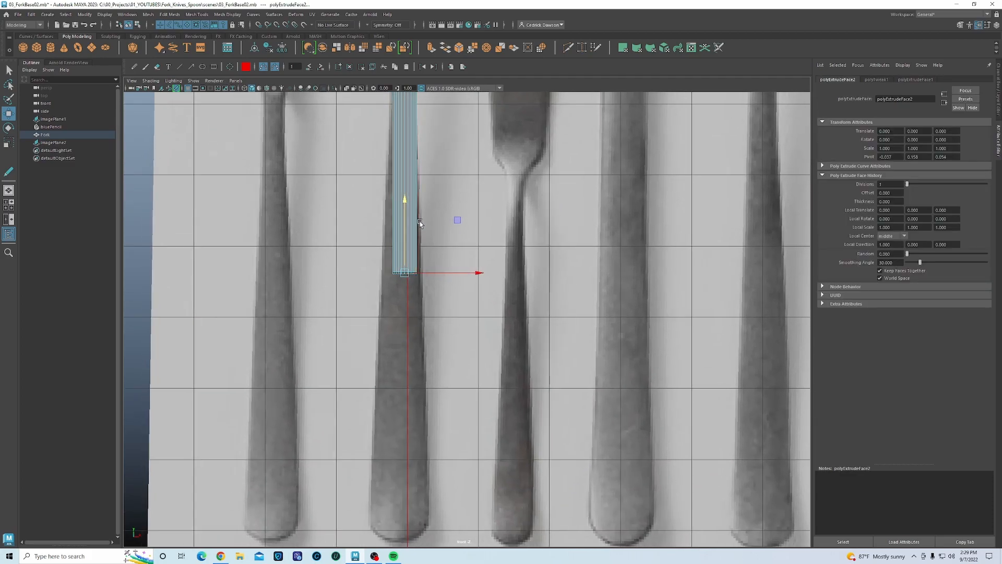
drag(408, 205, 409, 447)
- Place the handle's end at the reference's rounded end and nudge the reference image right to align
alt+middle_drag(408, 447, 436, 324)
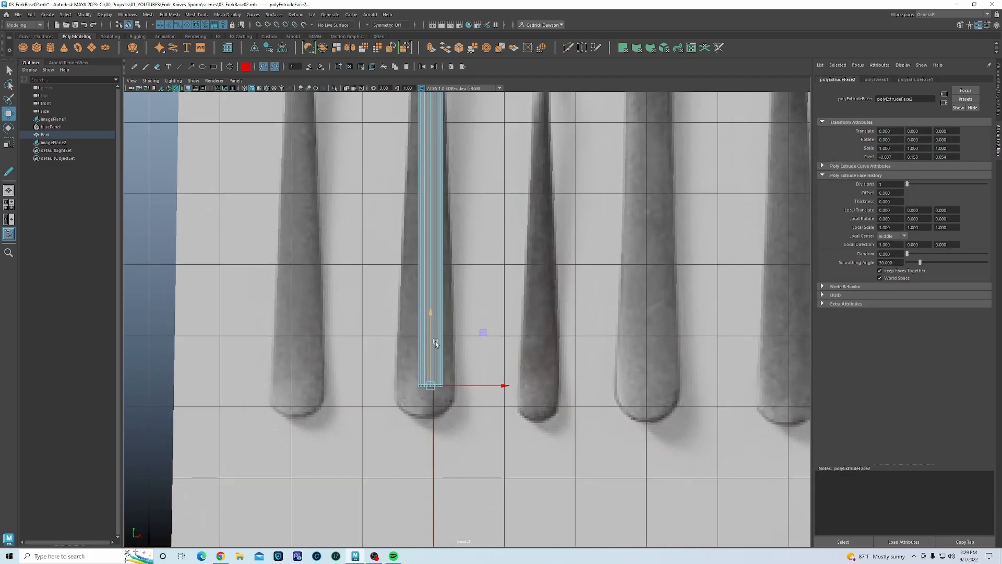
scroll(430, 340, up, 2)
drag(420, 328, 420, 348)
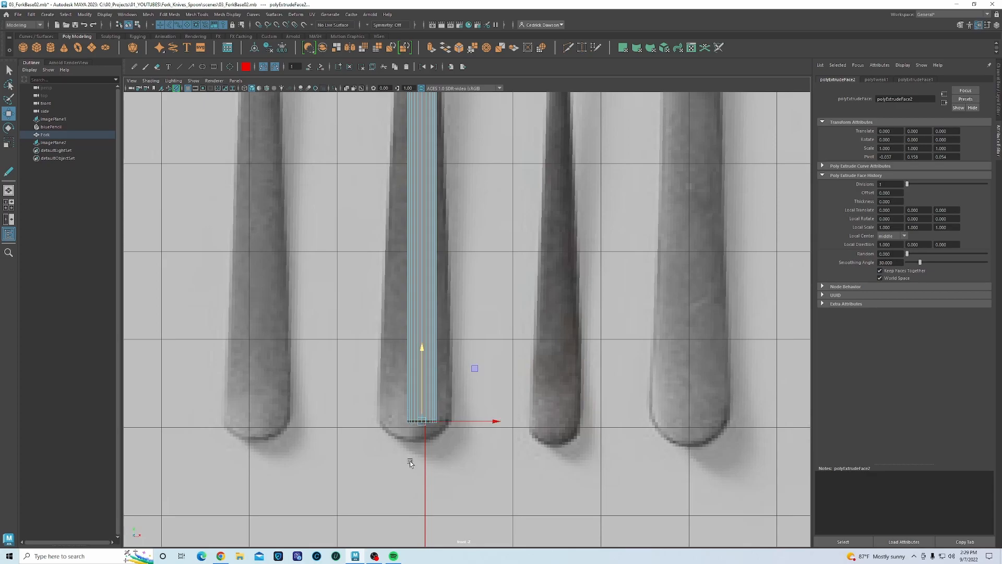
click(441, 448)
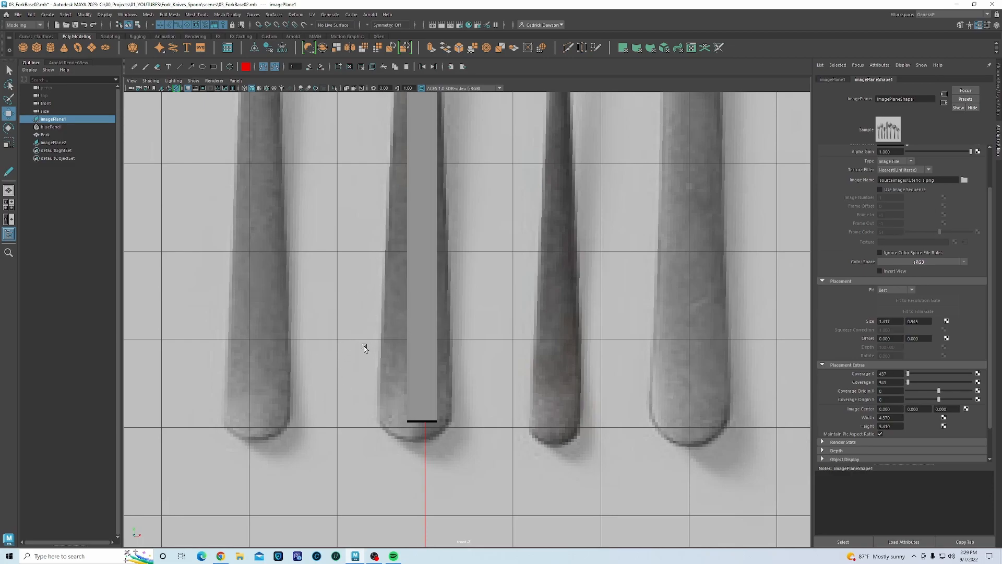
middle_drag(354, 339, 361, 341)
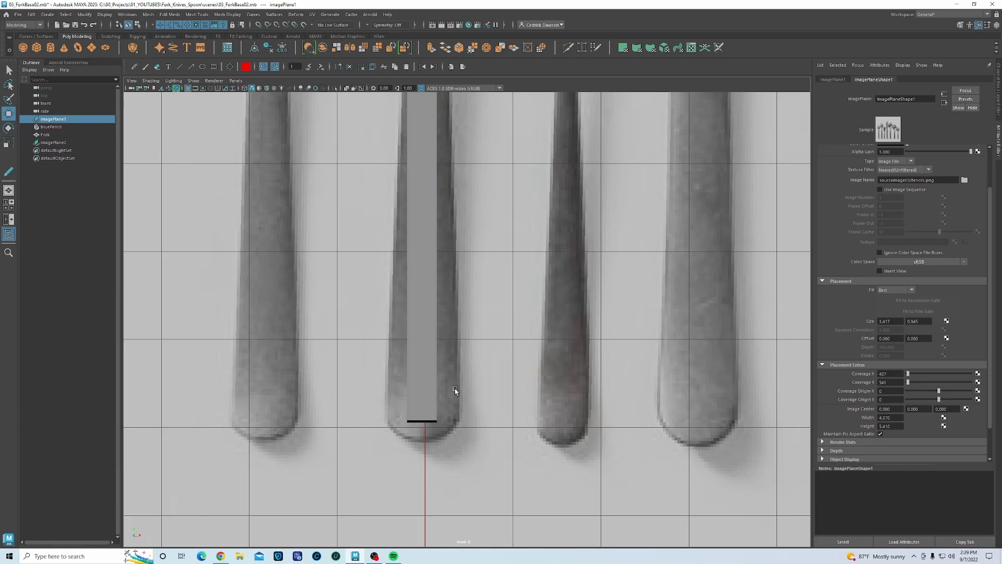
- Select the handle's bottom-edge vertices, nudge them down, and scale them wider along X
click(423, 385)
scroll(422, 403, up, 1)
right_drag(421, 345, 397, 330)
drag(382, 408, 452, 459)
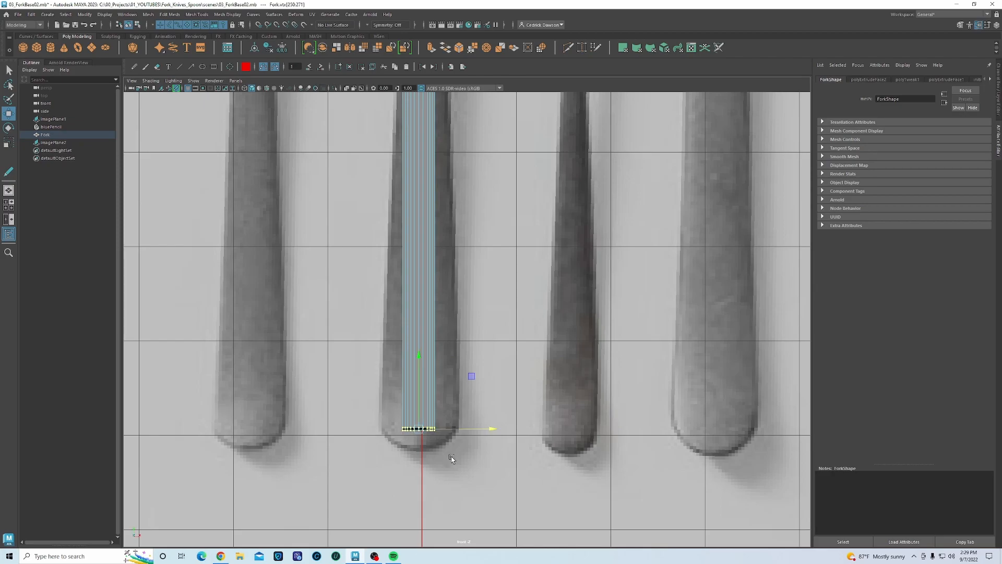
drag(410, 360, 398, 419)
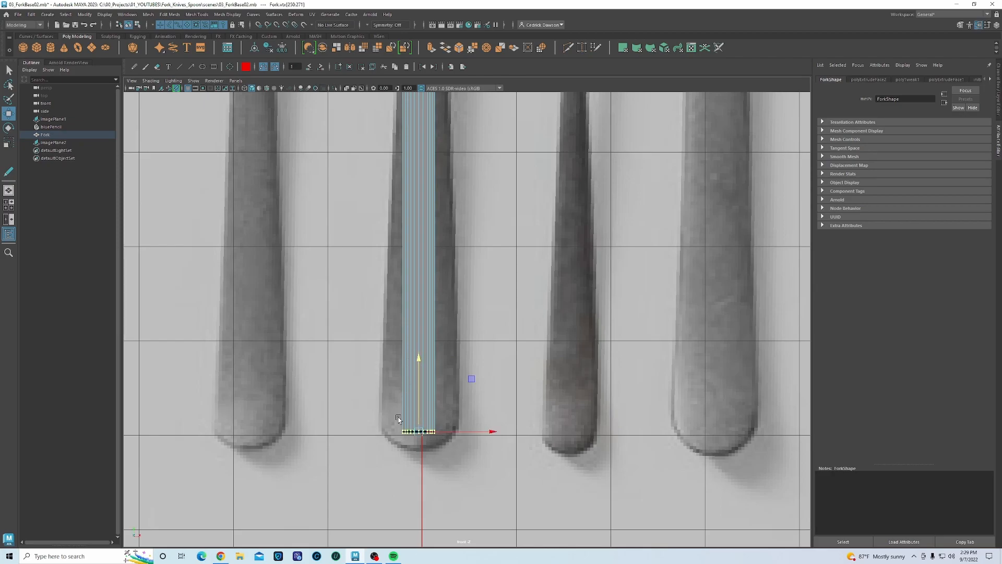
key(r)
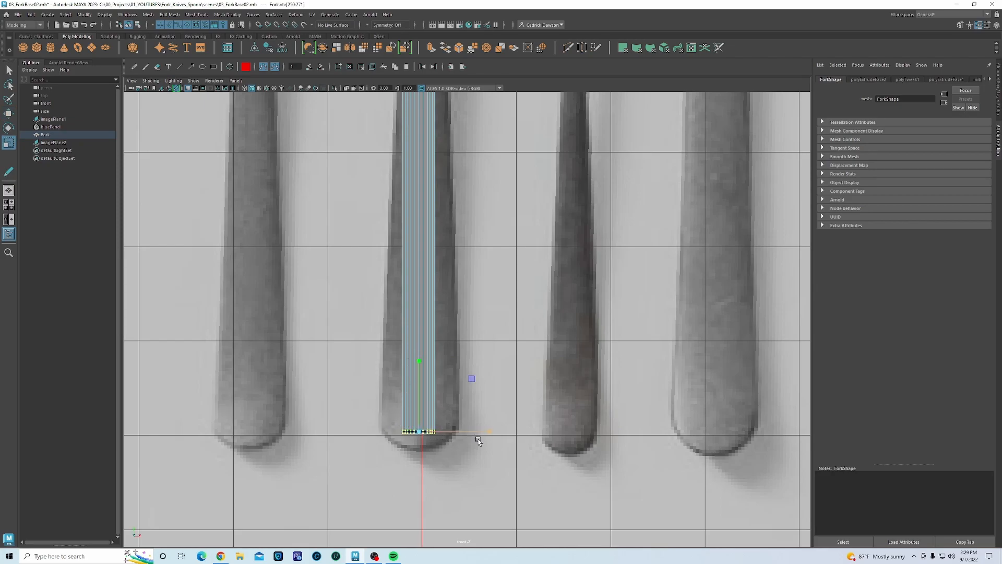
drag(491, 432, 578, 427)
- Pull the centre bottom vertex down into a point and lower the first two corner vertex pairs
alt+middle_drag(417, 455, 450, 380)
scroll(450, 394, up, 5)
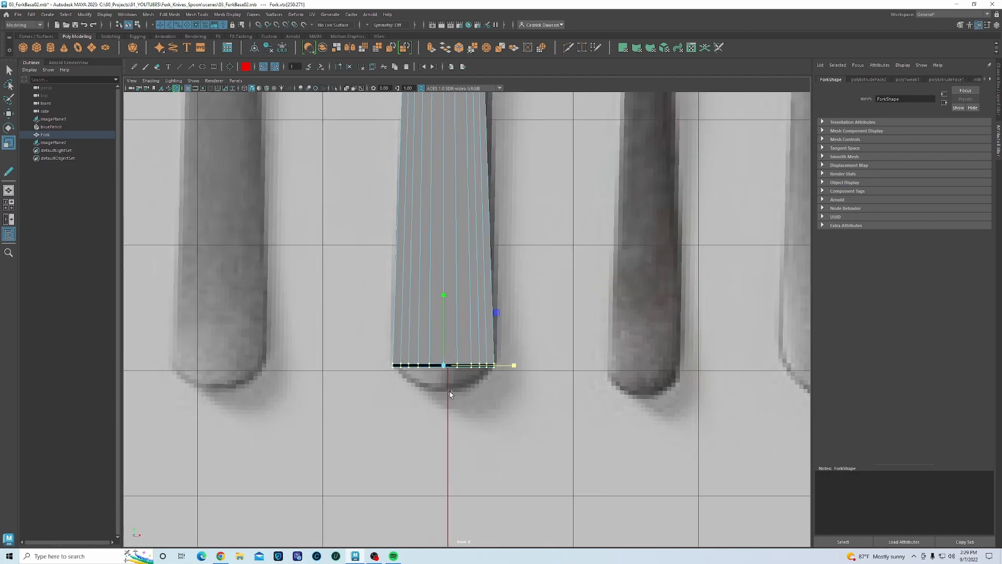
scroll(448, 396, up, 1)
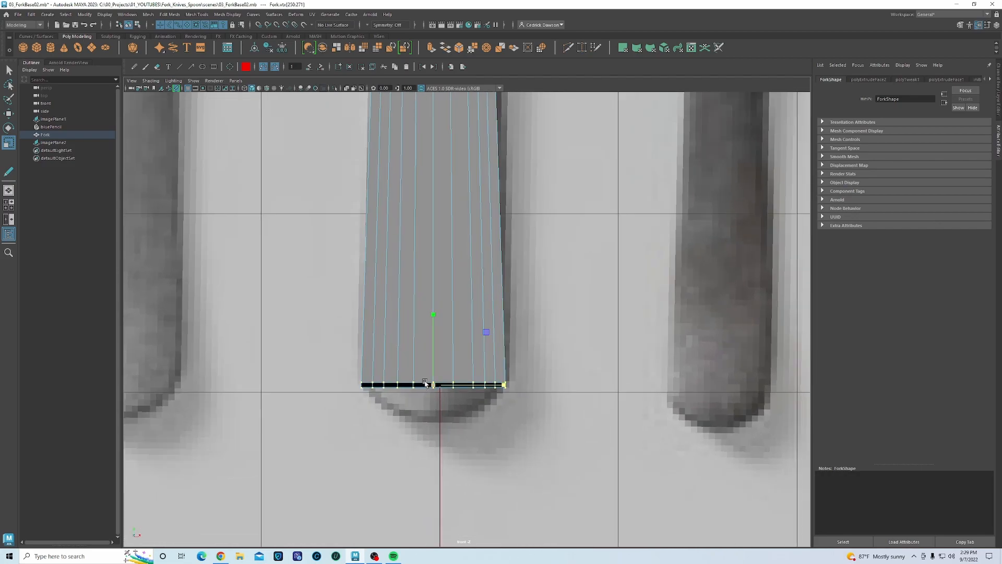
key(w)
drag(434, 318, 428, 364)
click(414, 385)
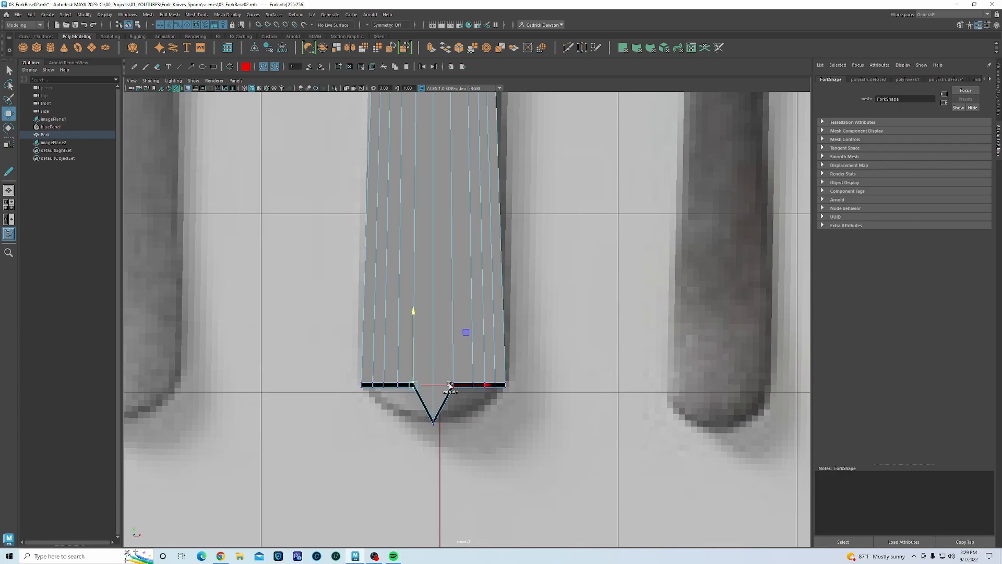
shift+click(453, 385)
drag(433, 311, 438, 343)
click(398, 385)
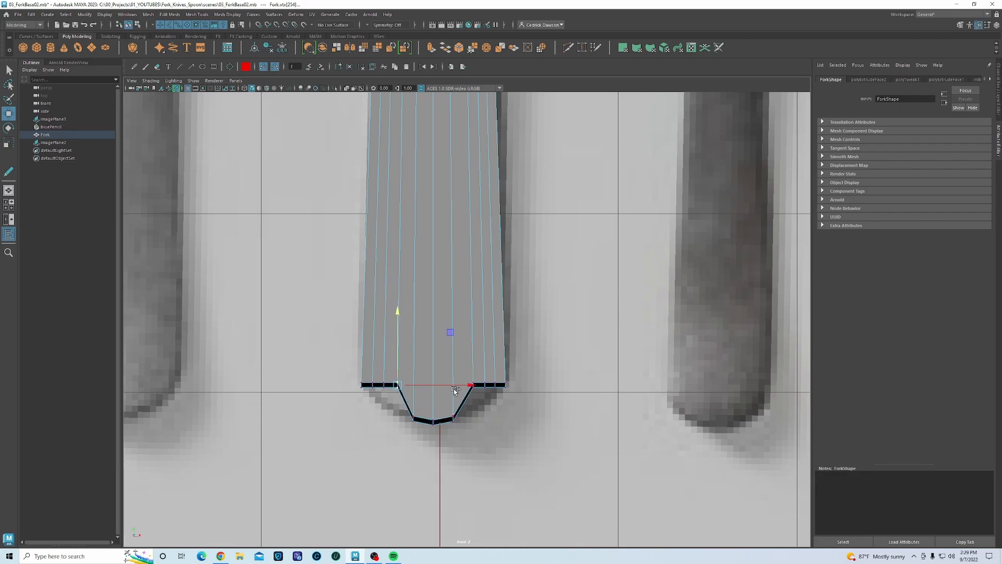
shift+click(471, 385)
drag(435, 312, 440, 338)
- Lower the outer corner vertex pairs further to round off the handle tip
drag(390, 378, 379, 393)
shift+click(484, 385)
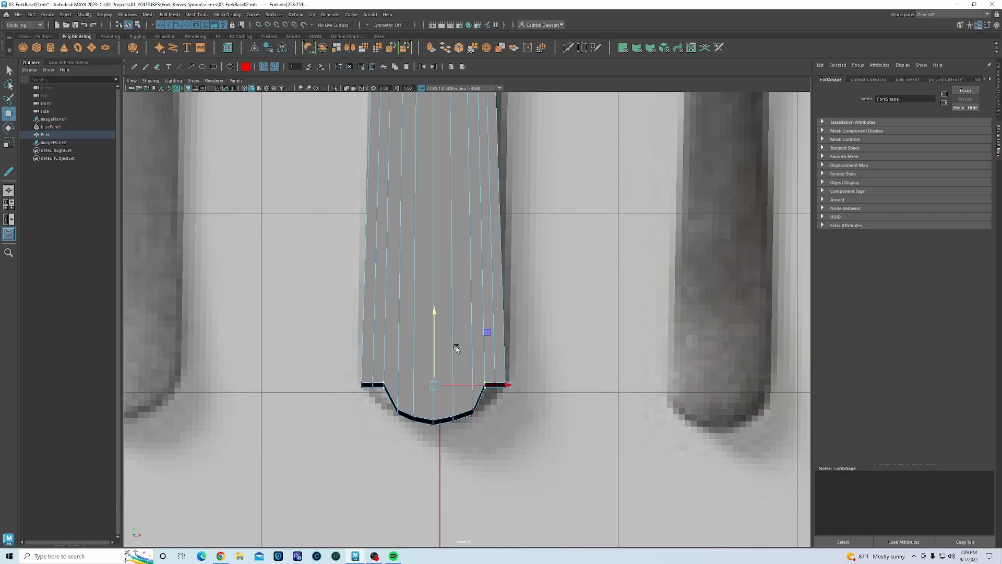
drag(437, 312, 437, 331)
drag(371, 376, 379, 402)
shift+drag(497, 385, 497, 394)
drag(434, 313, 436, 322)
alt+middle_drag(428, 276, 425, 404)
scroll(425, 405, down, 10)
alt+middle_drag(459, 283, 454, 318)
scroll(453, 327, up, 4)
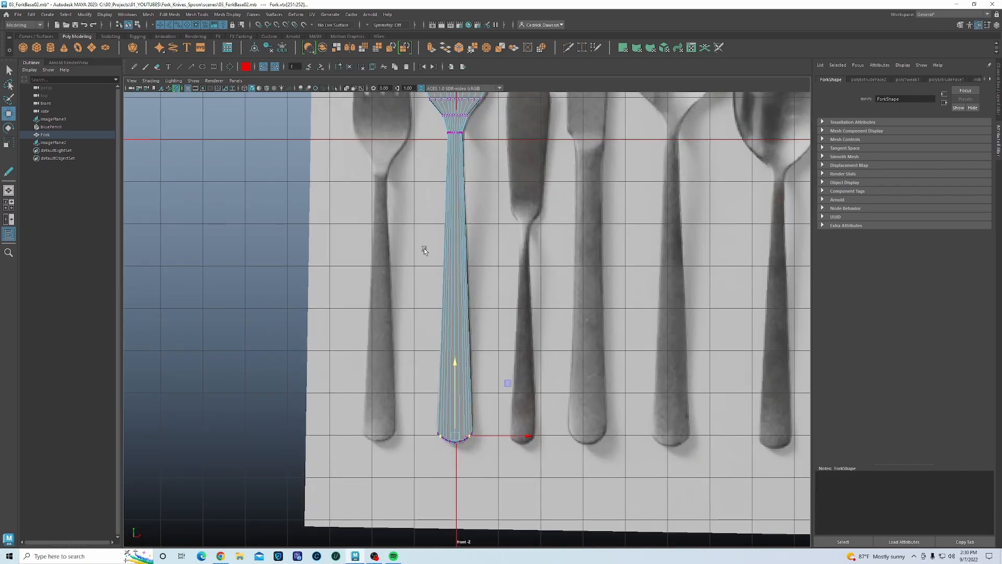
right_drag(461, 256, 474, 244)
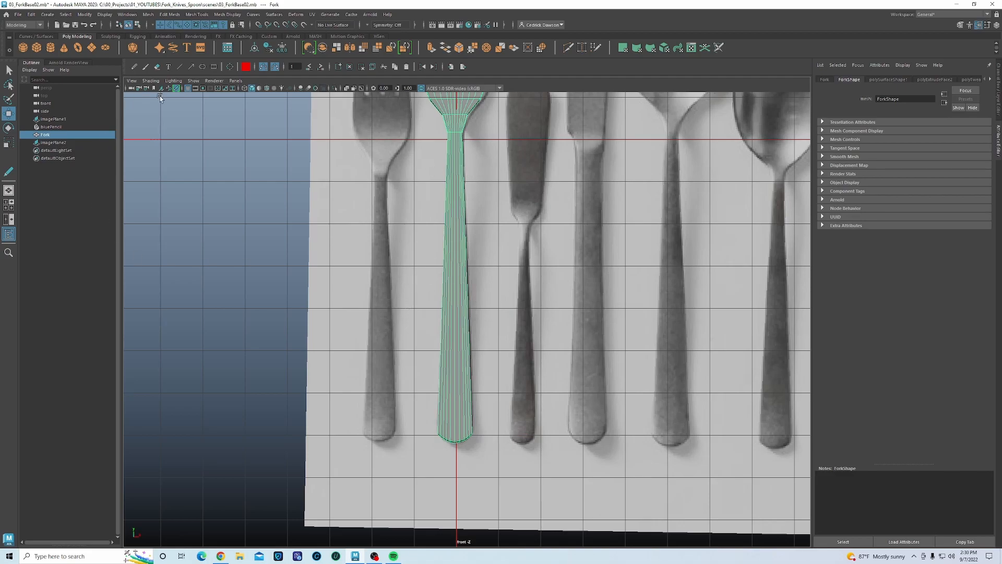
click(178, 89)
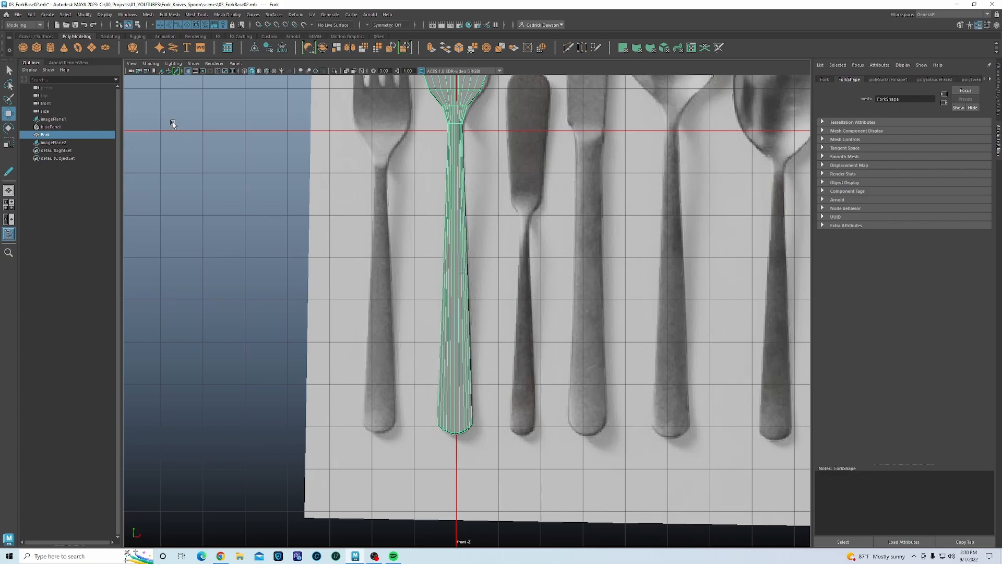
click(176, 71)
drag(419, 266, 521, 269)
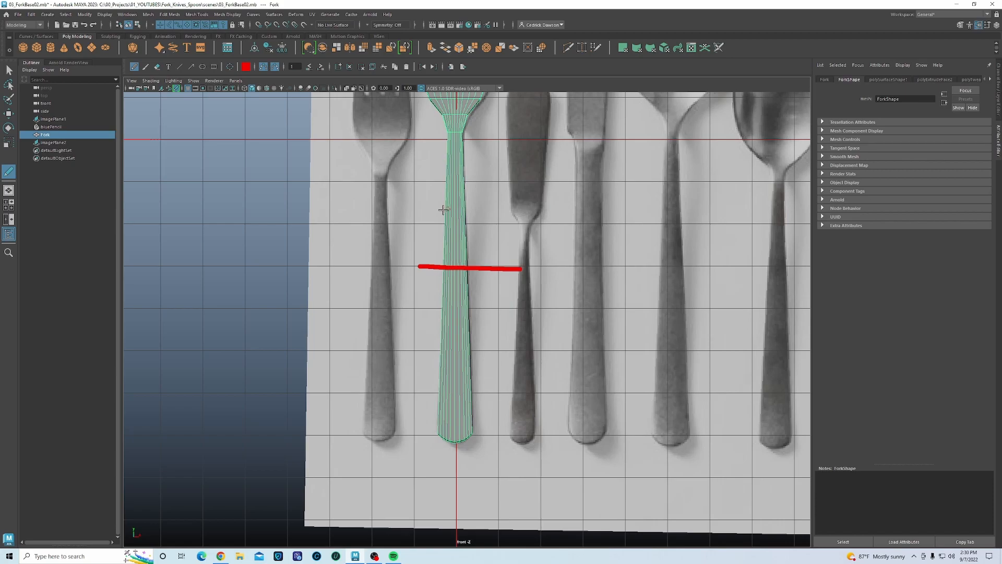
drag(427, 214, 534, 220)
drag(421, 324, 522, 327)
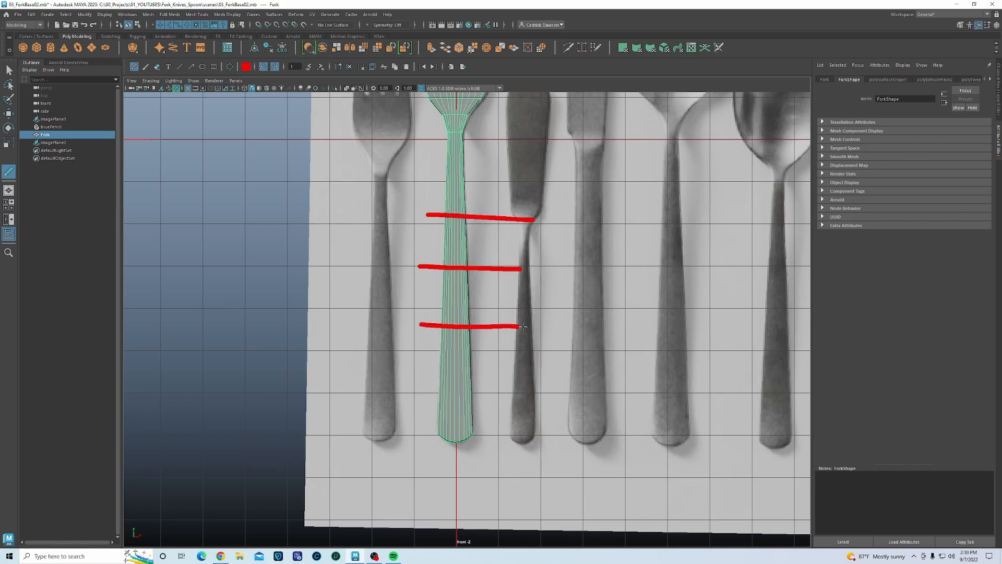
drag(424, 163, 517, 164)
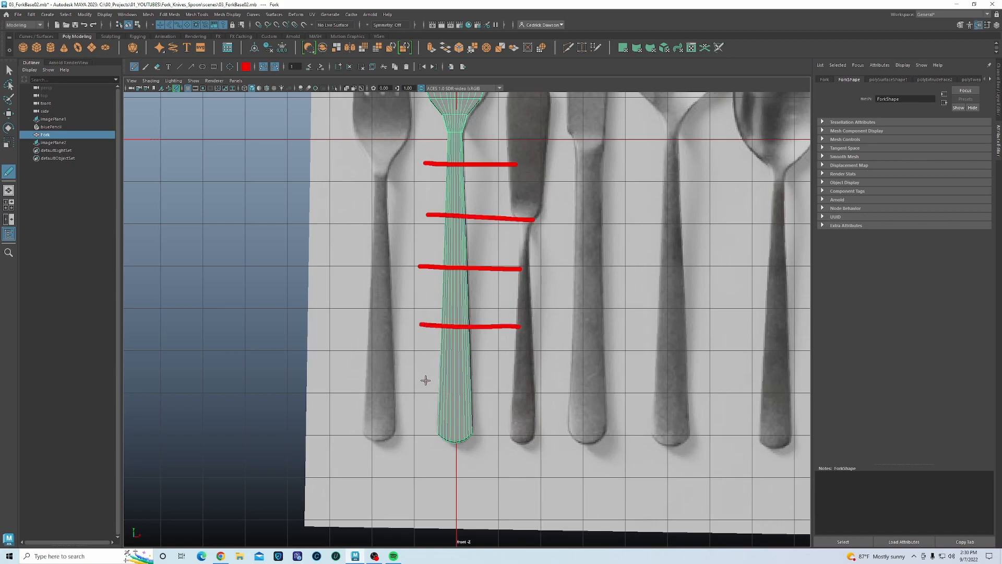
drag(421, 379, 509, 385)
click(350, 67)
key(w)
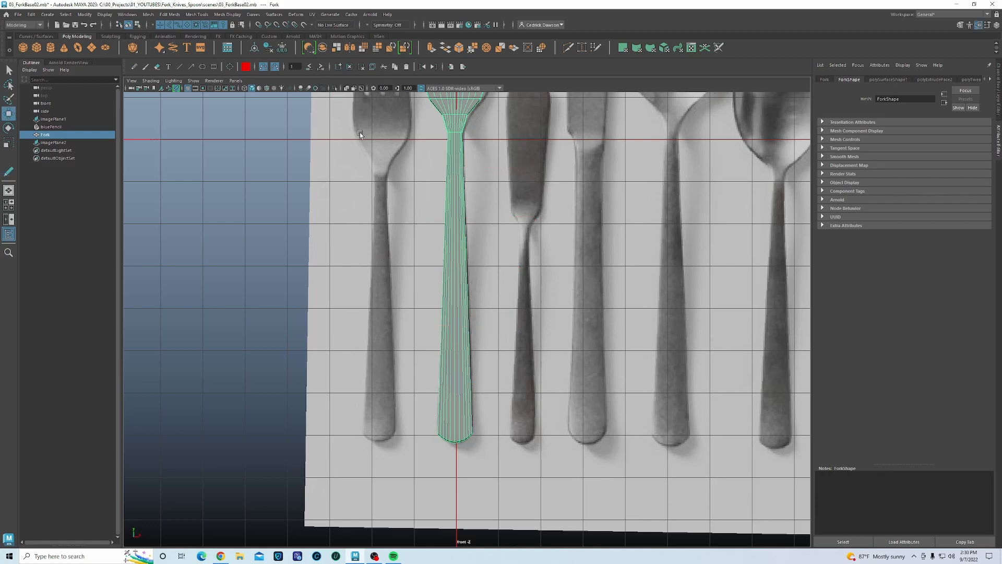
- Insert multiple edge loops across the fork handle with the Insert Edge Loop Tool set to multiple loops
click(197, 16)
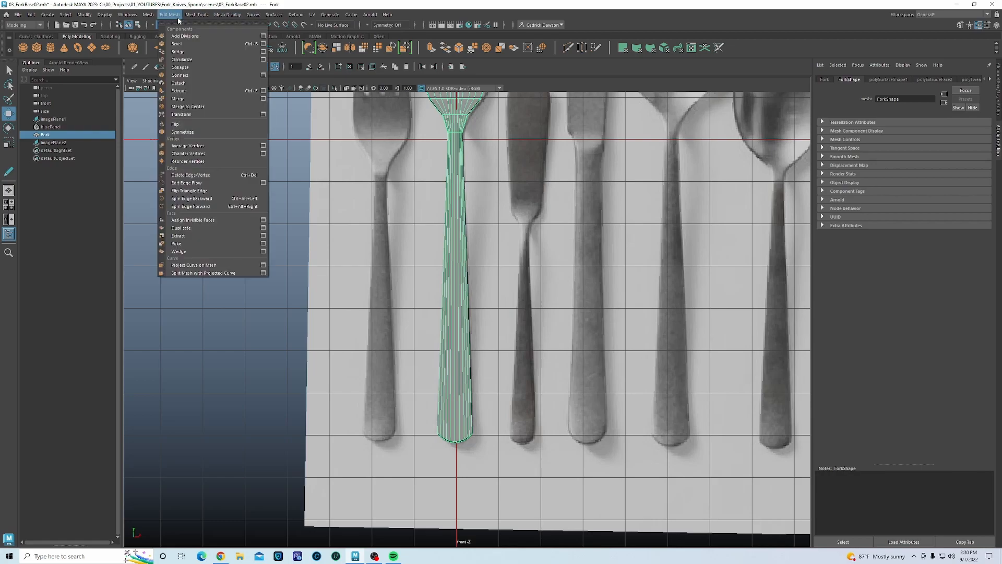
click(268, 76)
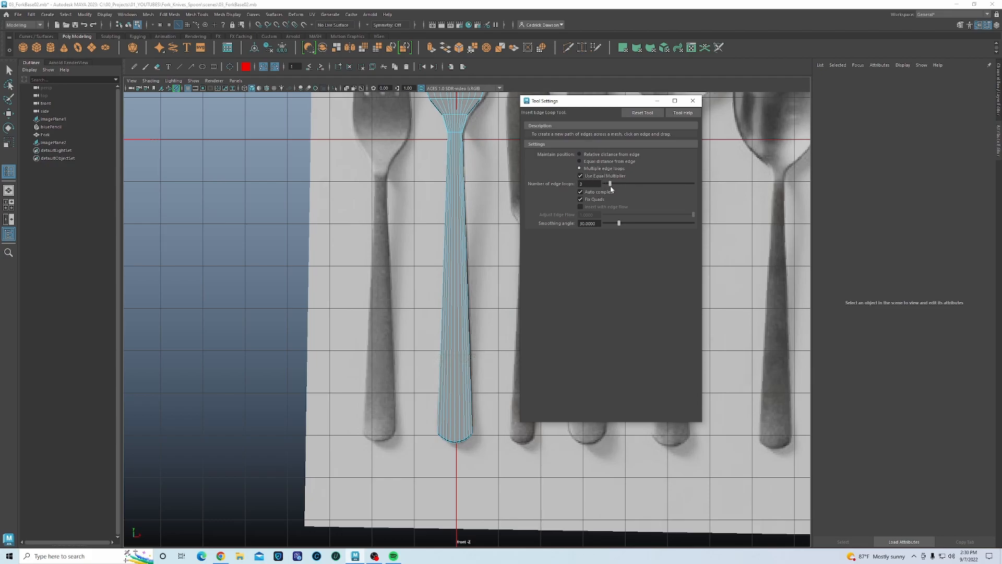
click(694, 100)
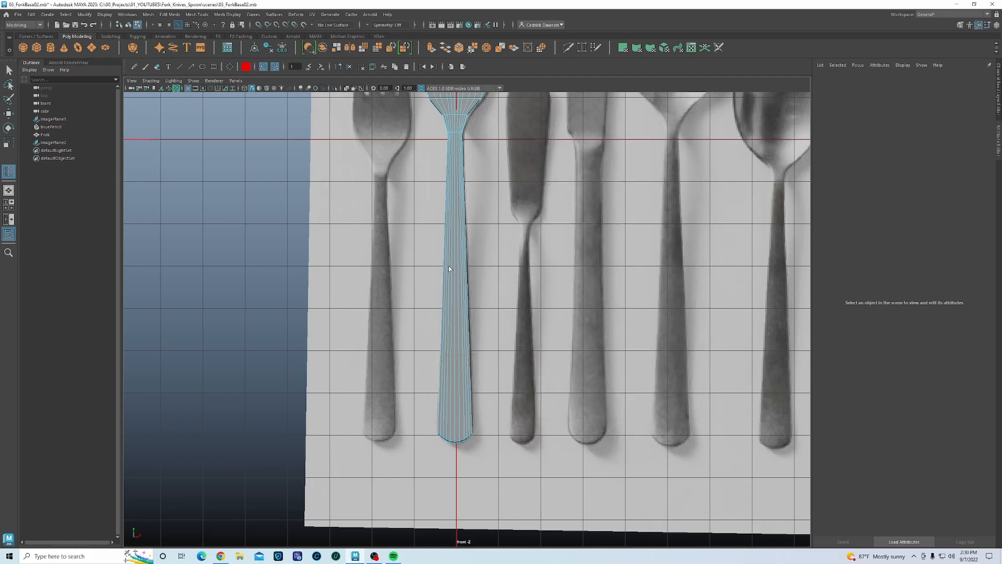
click(460, 268)
key(w)
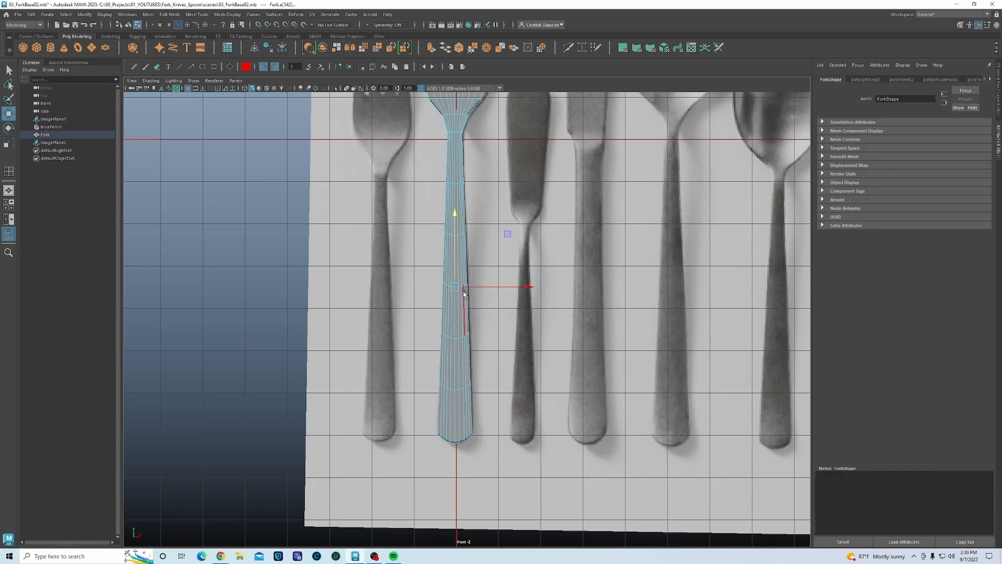
- Maximize the perspective panel and orbit in close around the fork
alt+middle_drag(456, 213, 442, 354)
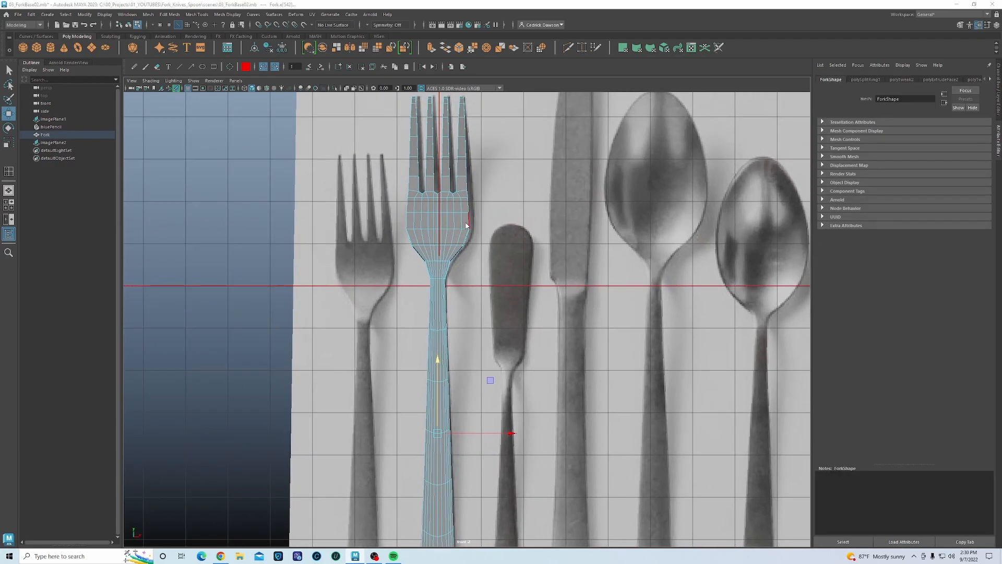
key(space)
key(space)
alt+drag(552, 287, 519, 335)
scroll(466, 338, up, 5)
scroll(466, 337, up, 5)
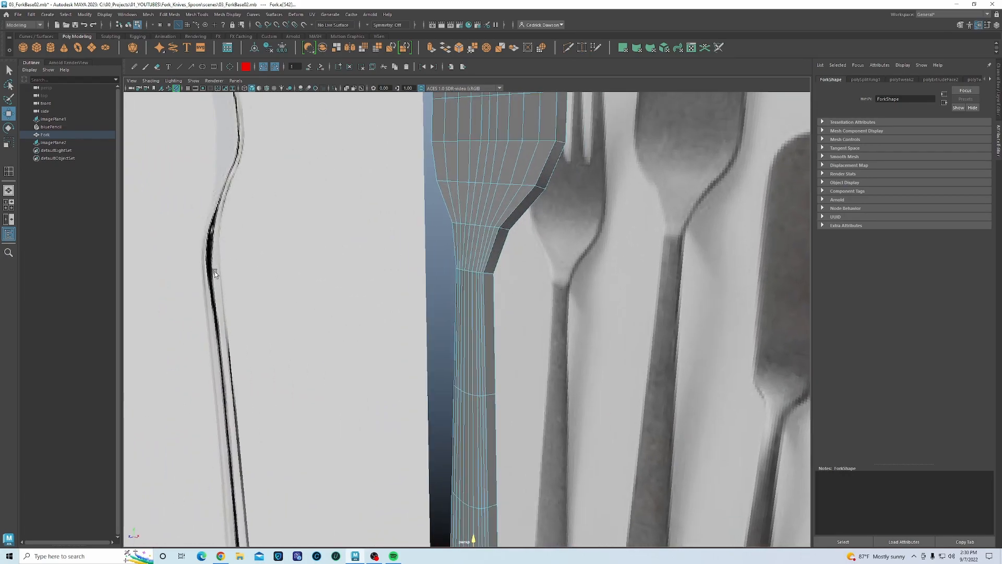
- In edge mode, select the edge loops running along both sides of the fork
alt+drag(517, 318, 383, 305)
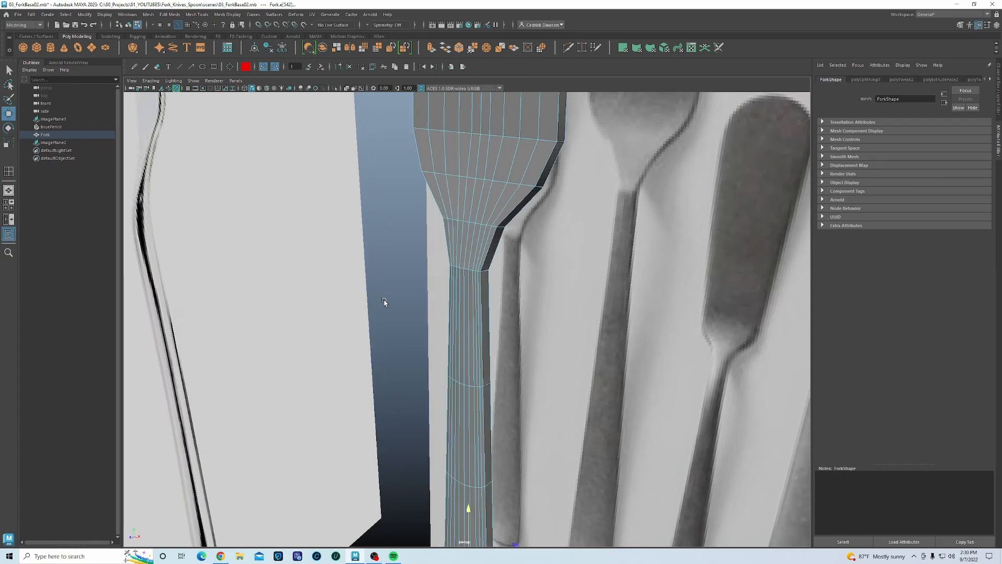
alt+drag(541, 304, 490, 294)
click(487, 294)
alt+drag(499, 251, 514, 213)
right_drag(510, 201, 512, 184)
double_click(484, 283)
alt+drag(467, 326, 563, 316)
shift+double_click(427, 297)
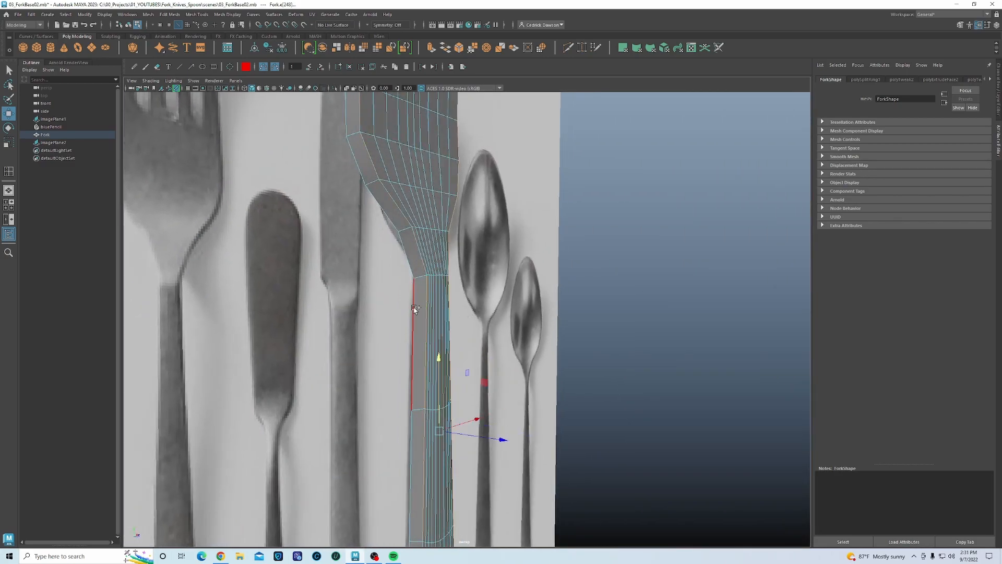
shift+double_click(415, 309)
alt+drag(415, 309, 537, 326)
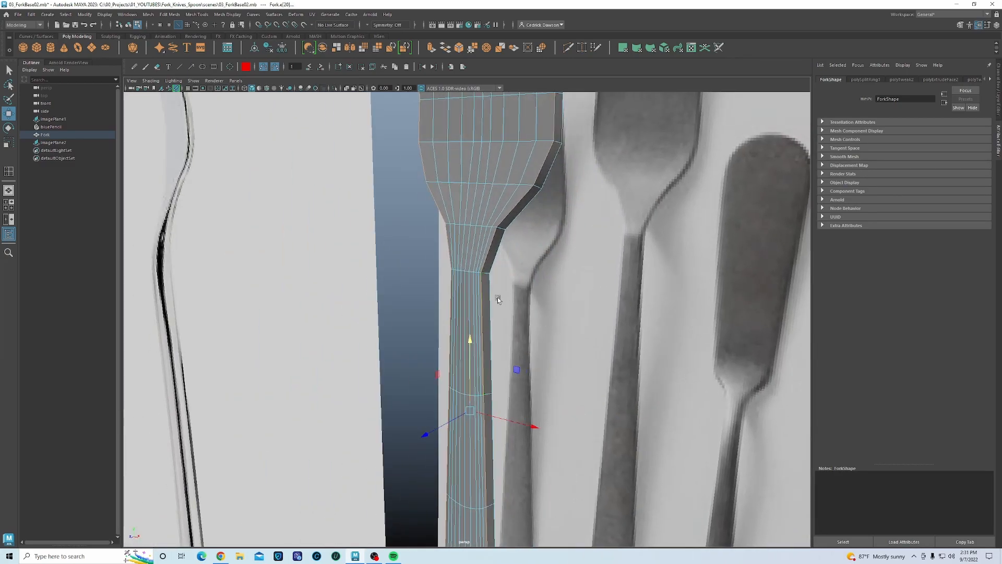
- Add the edge loops running up between the tines to the selection
alt+middle_drag(504, 193, 507, 419)
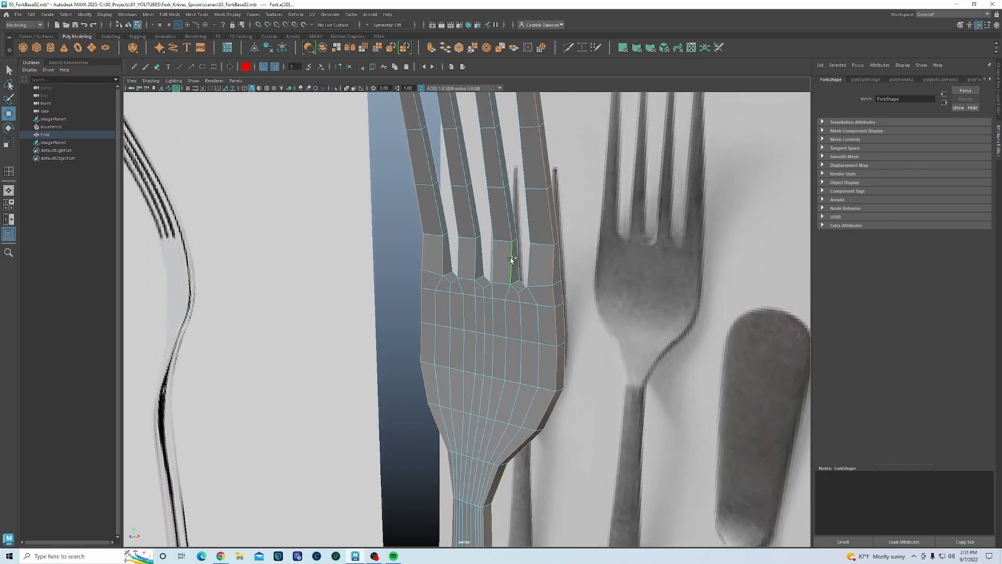
click(448, 280)
shift+double_click(481, 256)
alt+drag(494, 255, 448, 284)
alt+middle_drag(448, 285, 510, 324)
scroll(511, 324, up, 2)
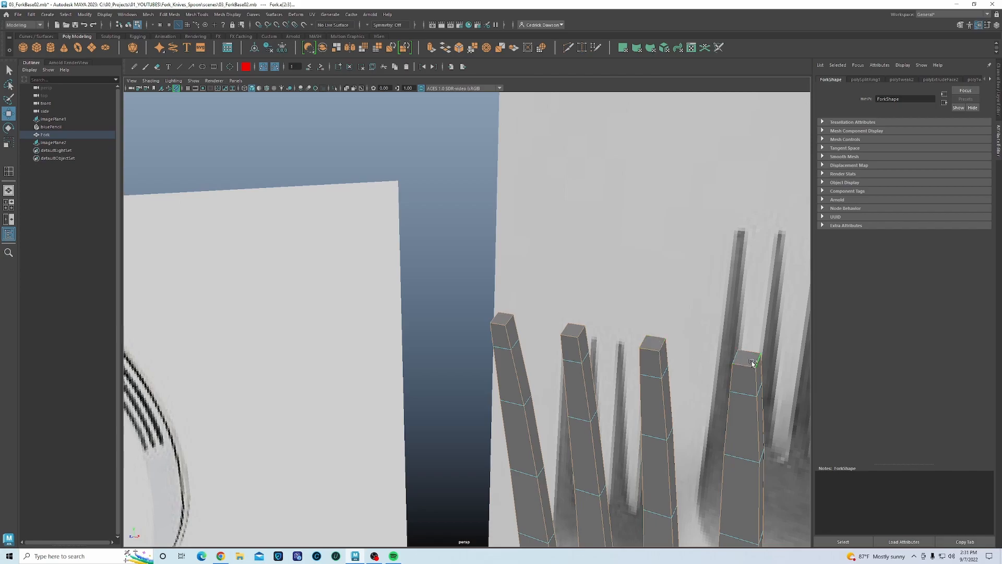
alt+drag(741, 360, 549, 374)
alt+drag(438, 356, 479, 266)
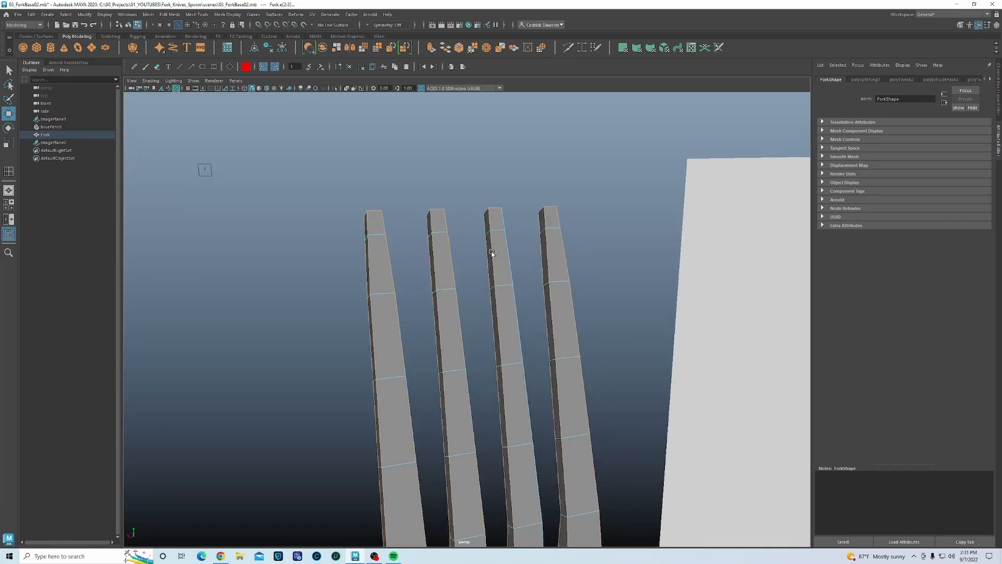
alt+middle_drag(481, 353, 468, 163)
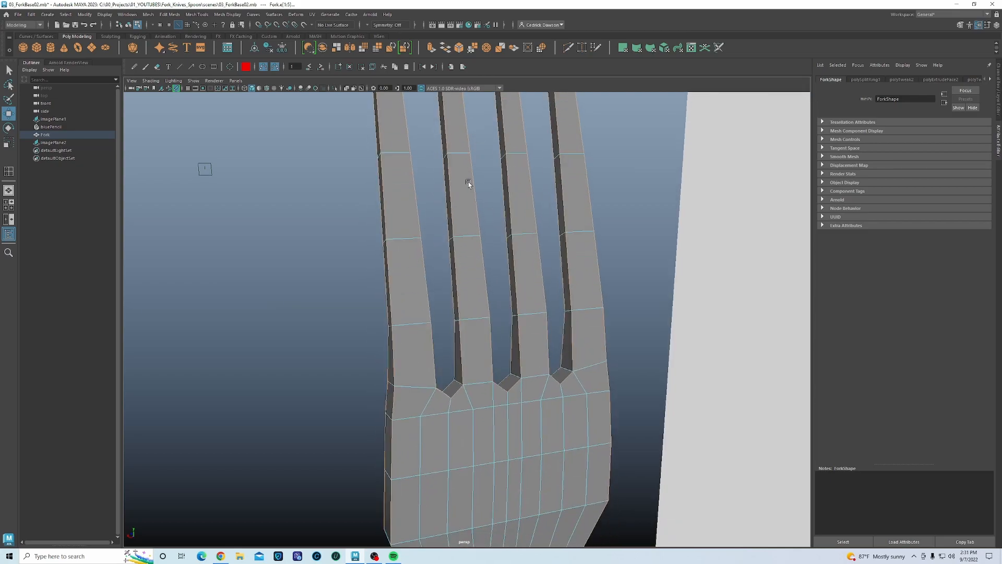
alt+drag(543, 397, 508, 418)
alt+middle_drag(510, 432, 434, 218)
alt+middle_drag(444, 491, 433, 345)
alt+drag(438, 436, 460, 317)
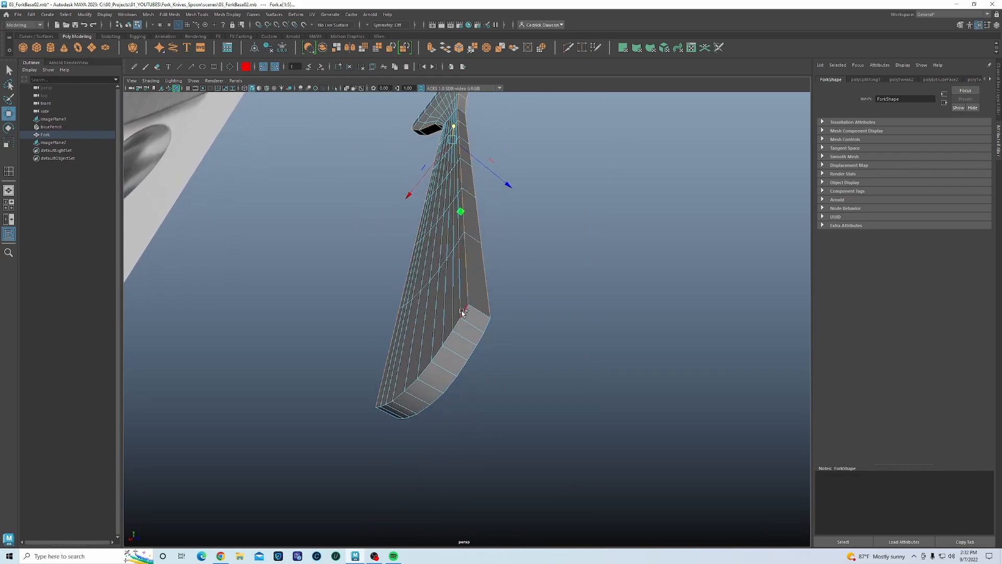
mouse_move(499, 371)
alt+mouse_down()
mouse_move(351, 384)
mouse_move(437, 343)
mouse_move(506, 271)
mouse_move(520, 502)
mouse_move(506, 318)
mouse_move(498, 371)
alt+mouse_up()
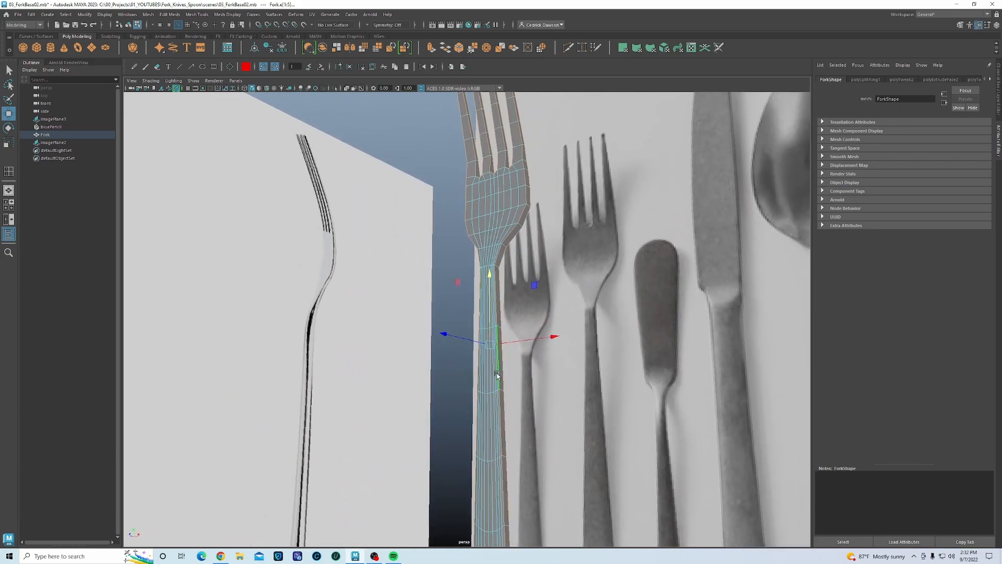
alt+middle_drag(497, 372, 489, 425)
alt+middle_drag(496, 213, 495, 268)
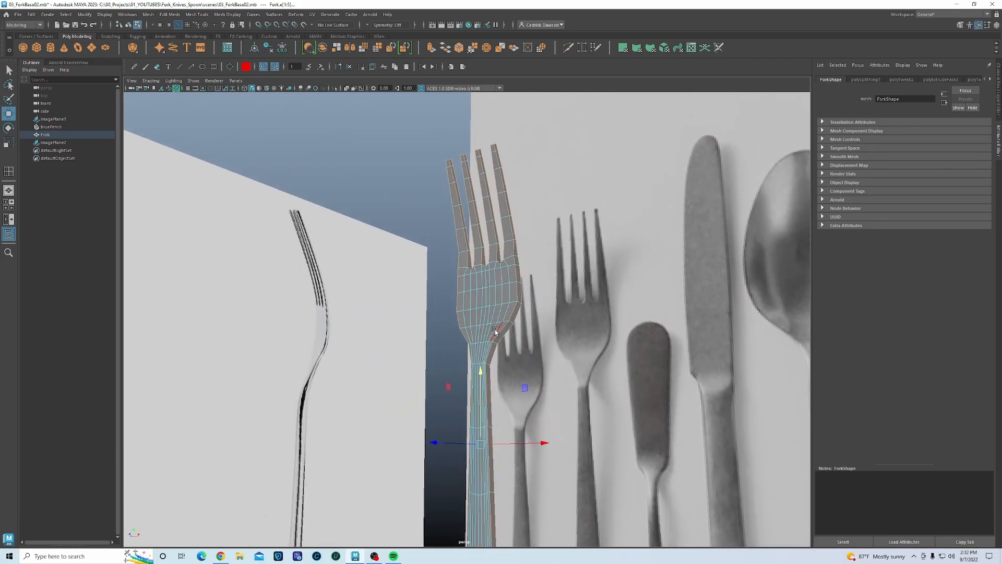
- Bevel the selected fork edges and set the bevel Fraction to 1.000
shift+right_click(449, 296)
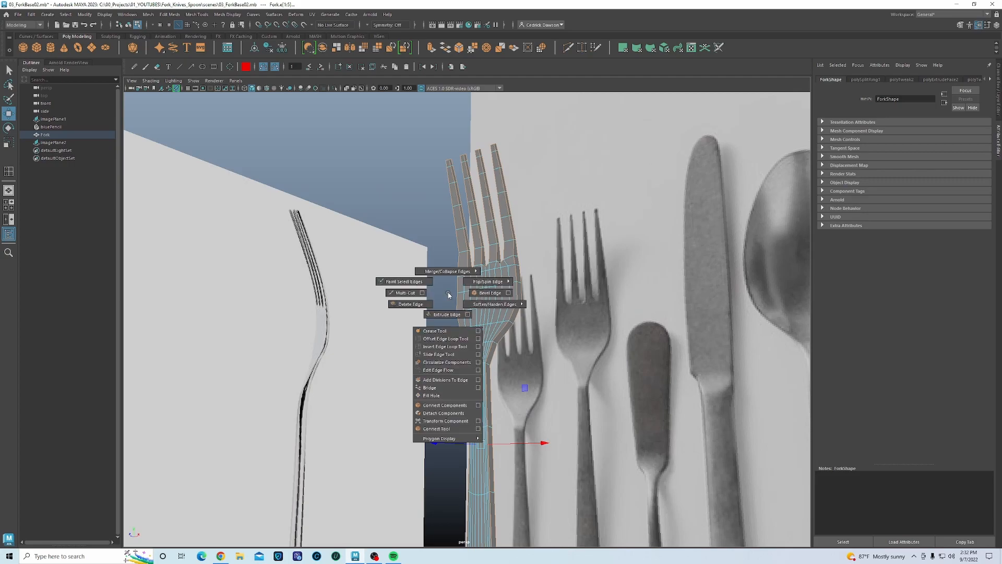
click(489, 293)
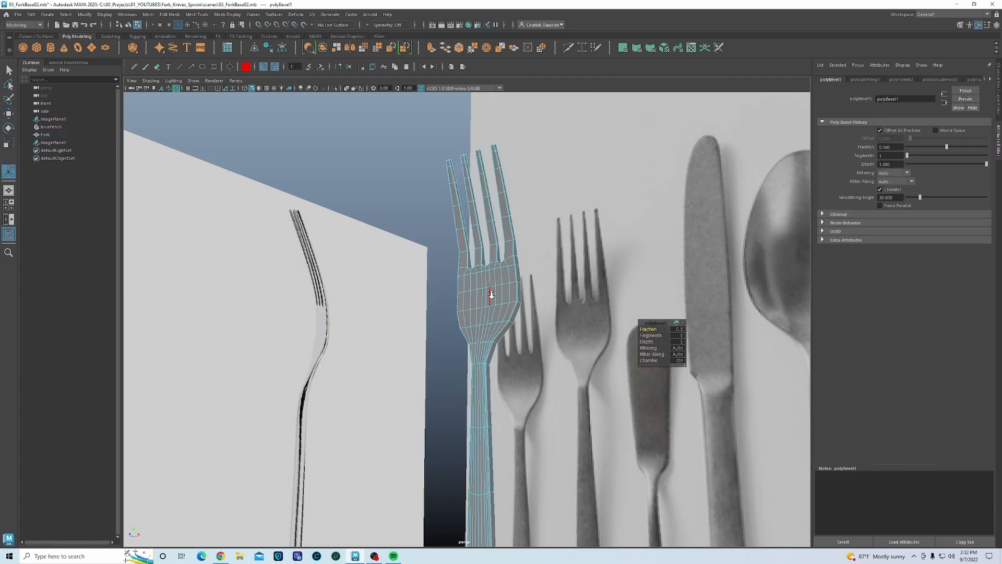
scroll(492, 295, up, 3)
alt+drag(503, 309, 490, 287)
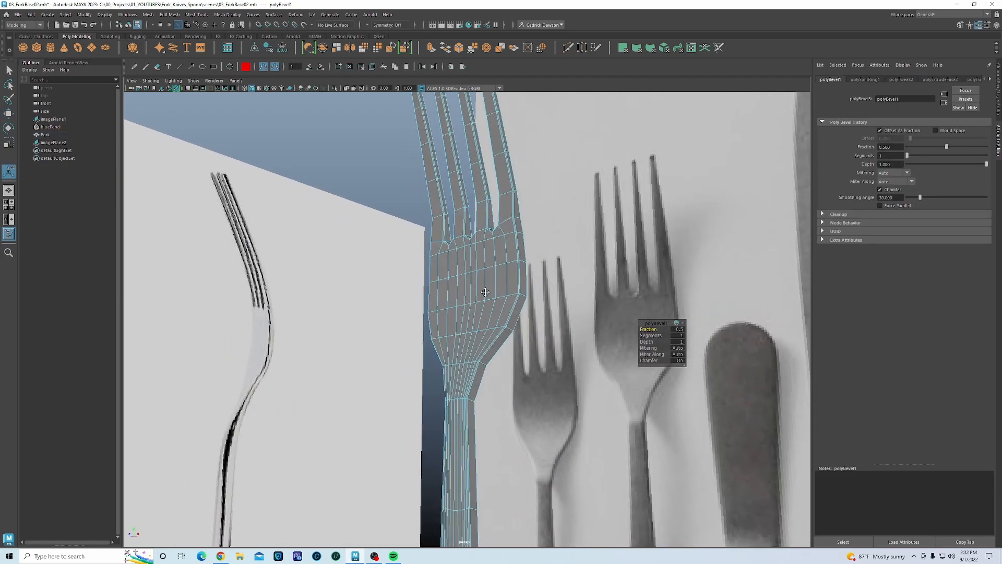
alt+middle_drag(480, 308, 445, 343)
alt+drag(445, 343, 464, 349)
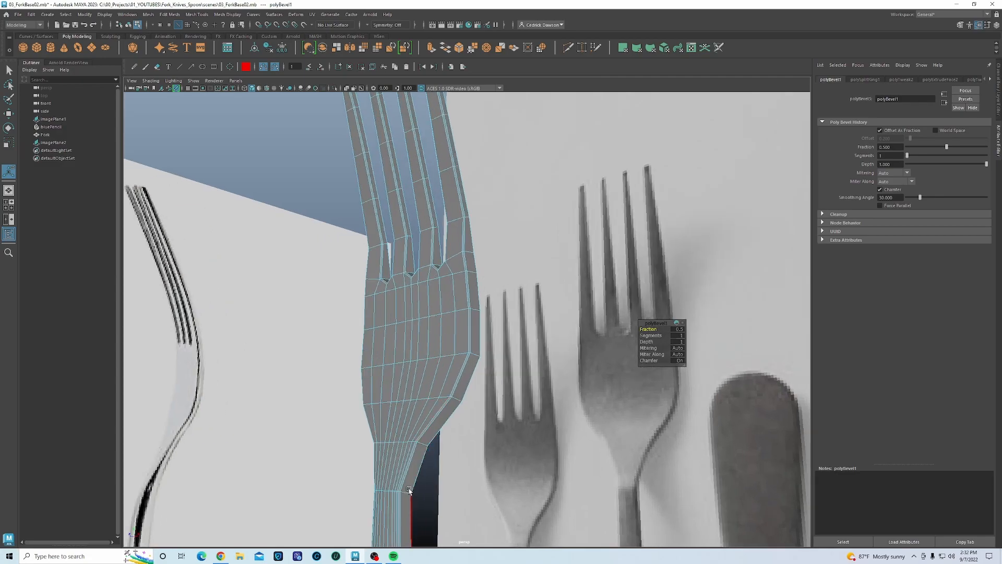
alt+drag(484, 395, 429, 398)
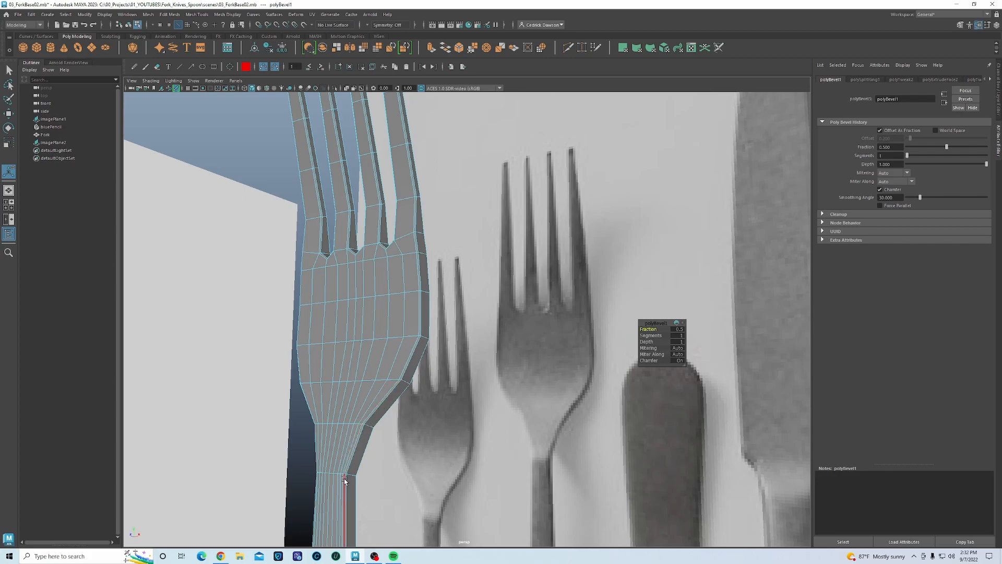
drag(652, 329, 659, 329)
- Inspect the beveled fork from handle to tine tips and return to object mode
scroll(470, 346, up, 6)
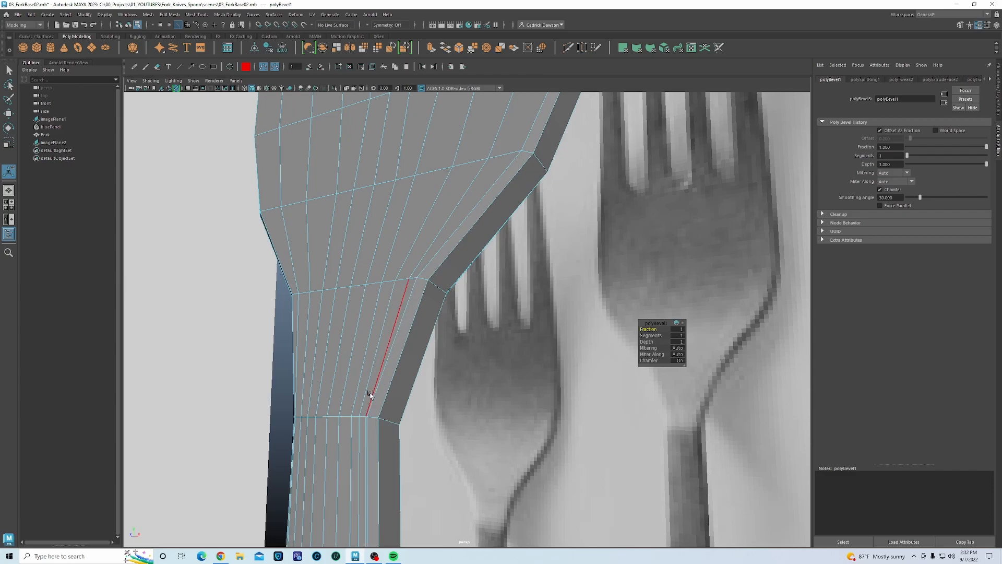
scroll(373, 392, down, 3)
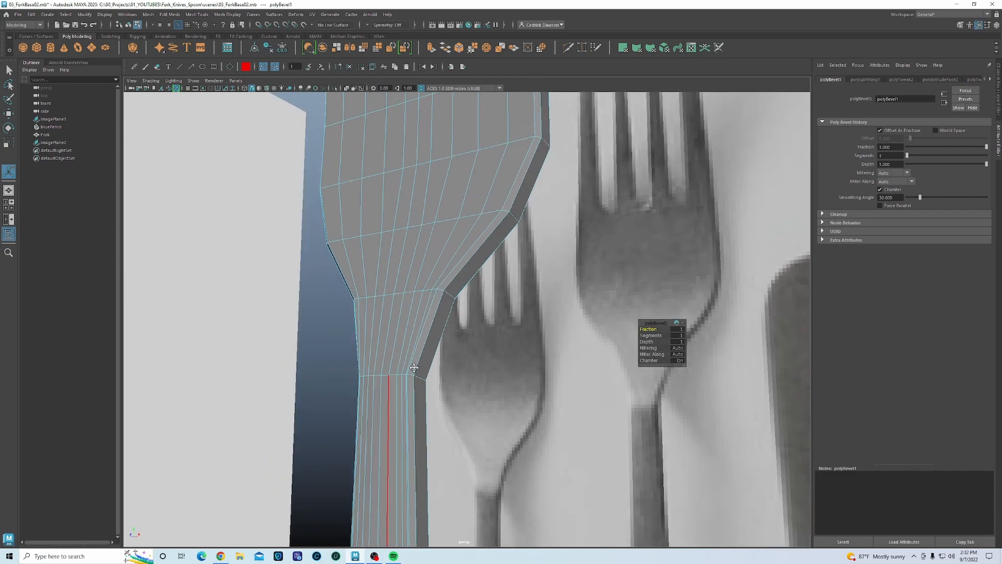
alt+drag(390, 406, 446, 275)
alt+middle_drag(445, 275, 281, 264)
scroll(283, 264, down, 4)
alt+middle_drag(291, 298, 383, 206)
alt+middle_drag(356, 456, 399, 313)
scroll(399, 313, down, 5)
alt+middle_drag(452, 261, 402, 475)
alt+middle_drag(401, 259, 394, 396)
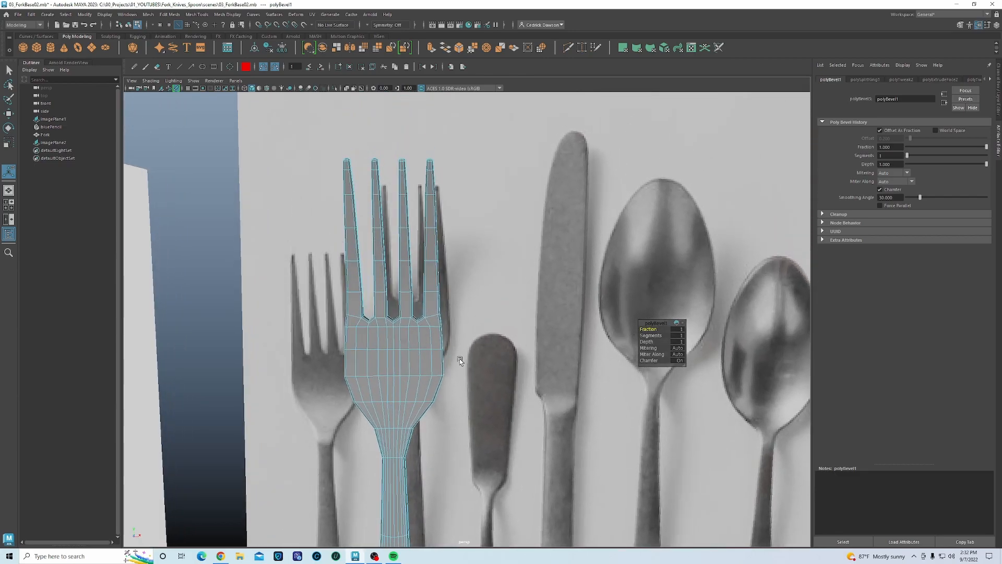
right_drag(419, 352, 455, 319)
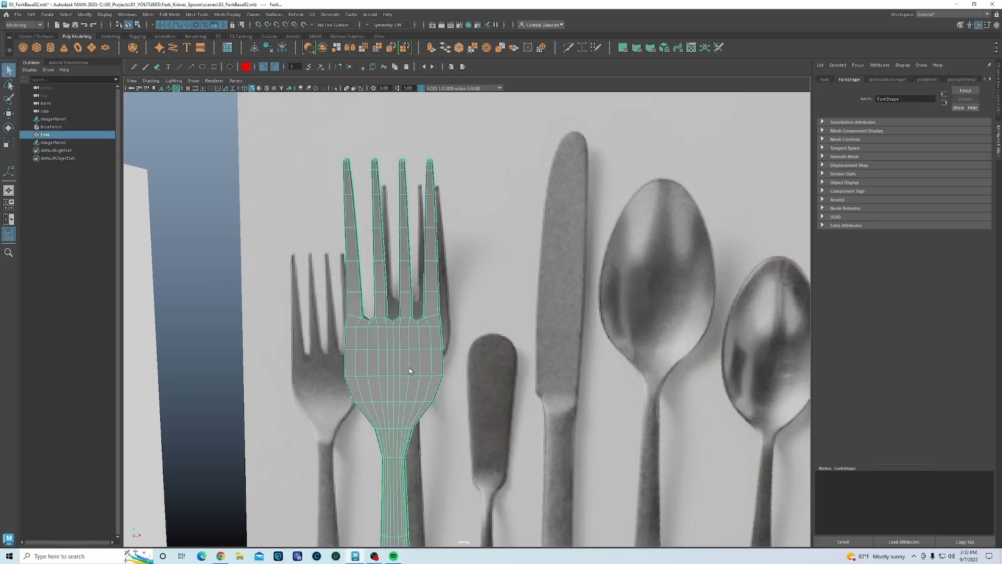
- Turn on smooth mesh preview with 3, deselect the fork, and orbit out to the full reference
alt+middle_drag(435, 418, 432, 390)
key(3)
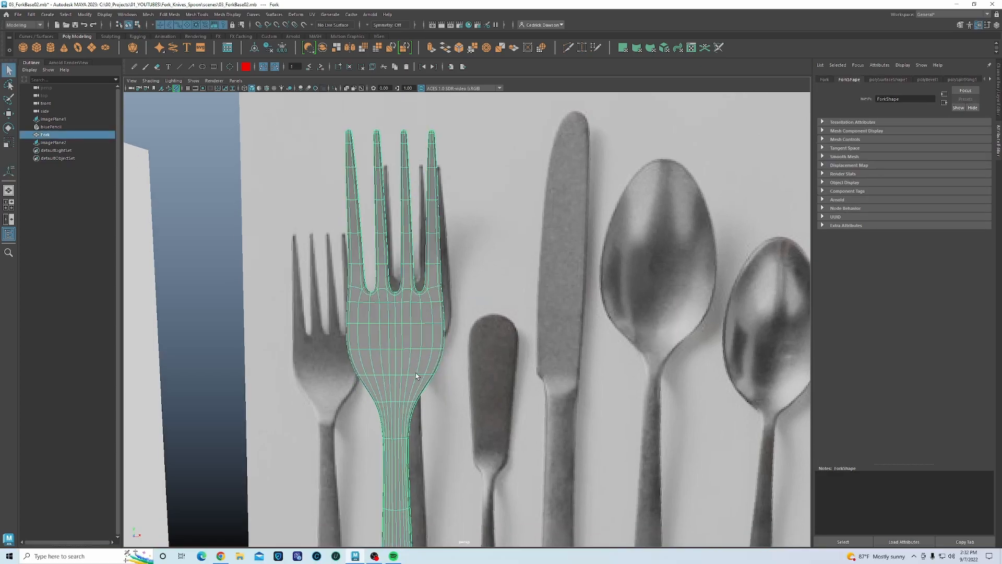
click(242, 228)
alt+drag(322, 249, 426, 200)
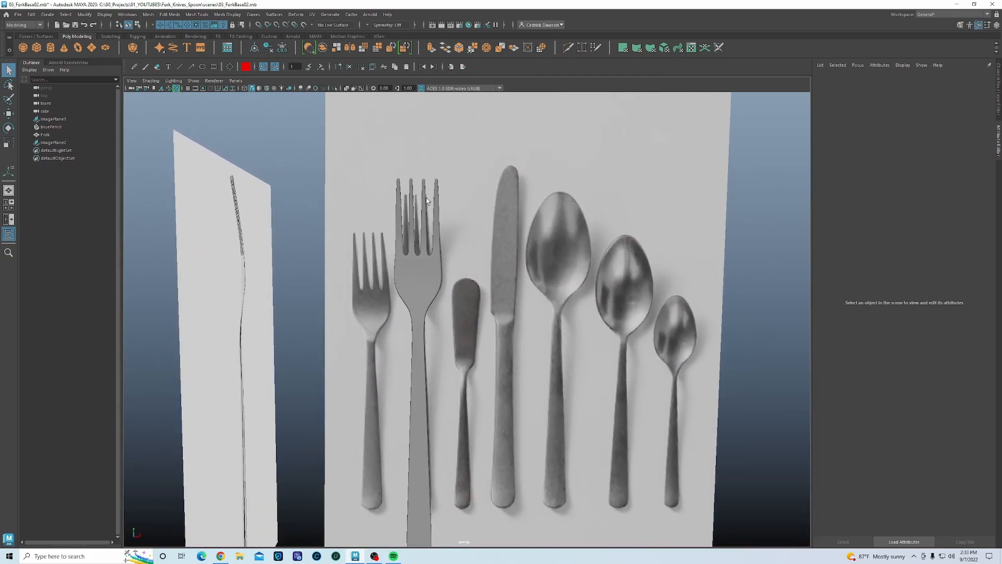